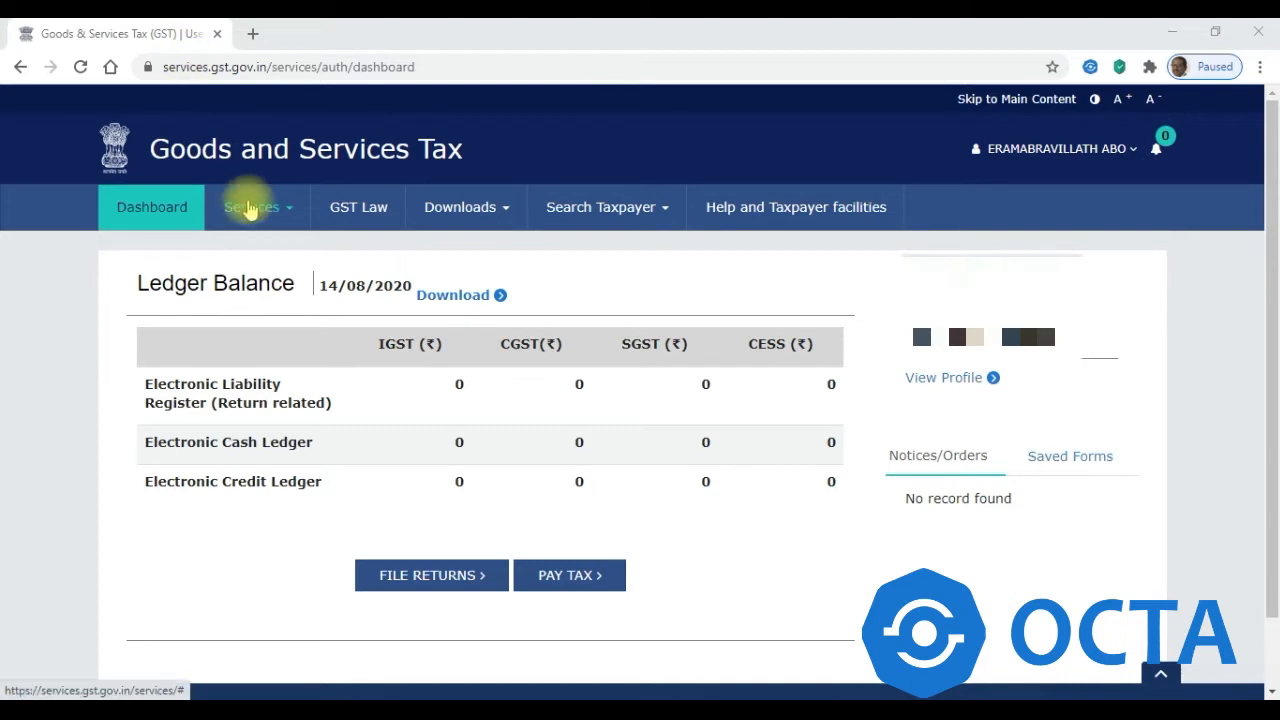
# - Open the 2019-20 GSTR-4 annual return for online preparation from Services > Returns > Annual Return
pyautogui.click(252, 212)
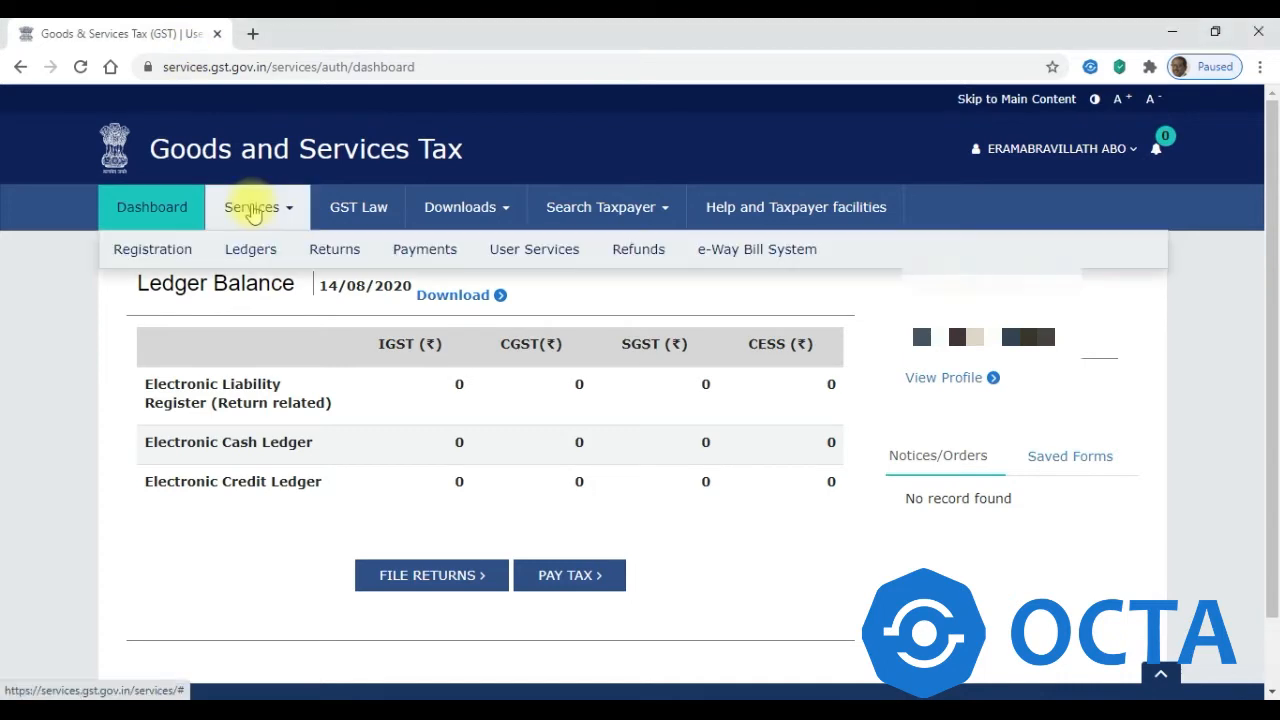
pyautogui.click(326, 266)
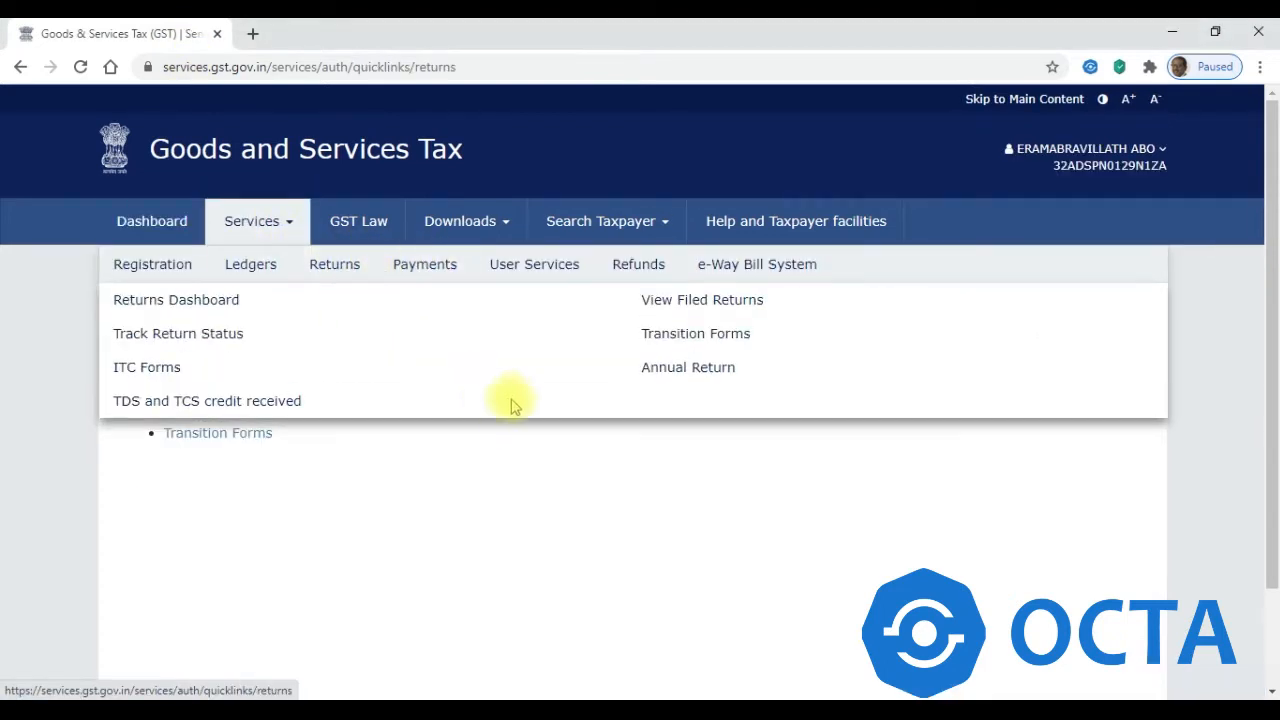
pyautogui.click(668, 372)
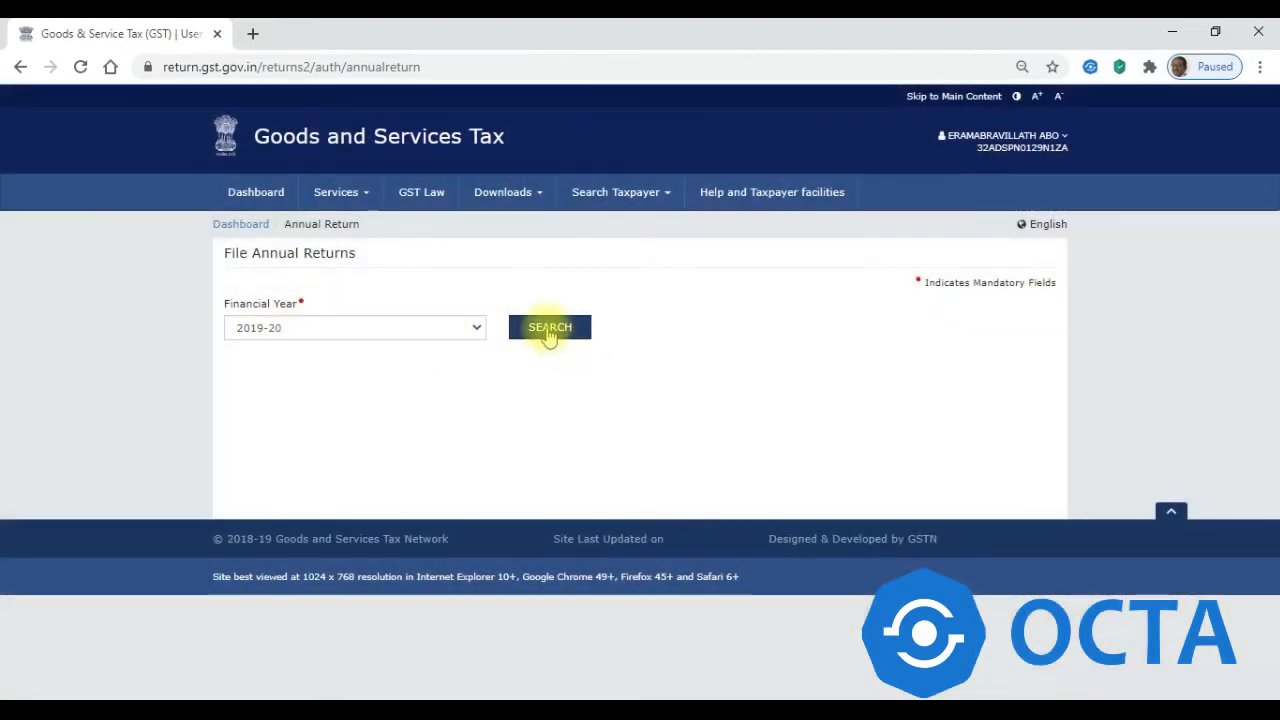
pyautogui.click(549, 330)
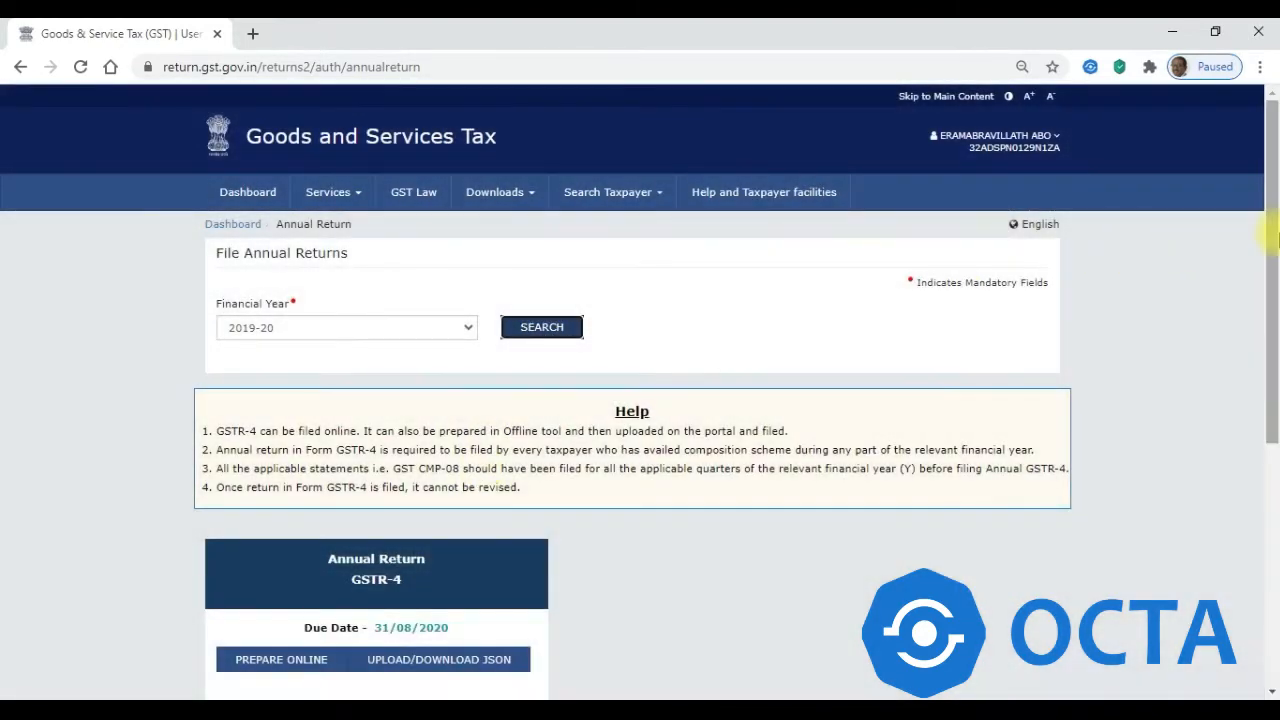
pyautogui.moveTo(1272, 238); pyautogui.dragTo(1272, 386)
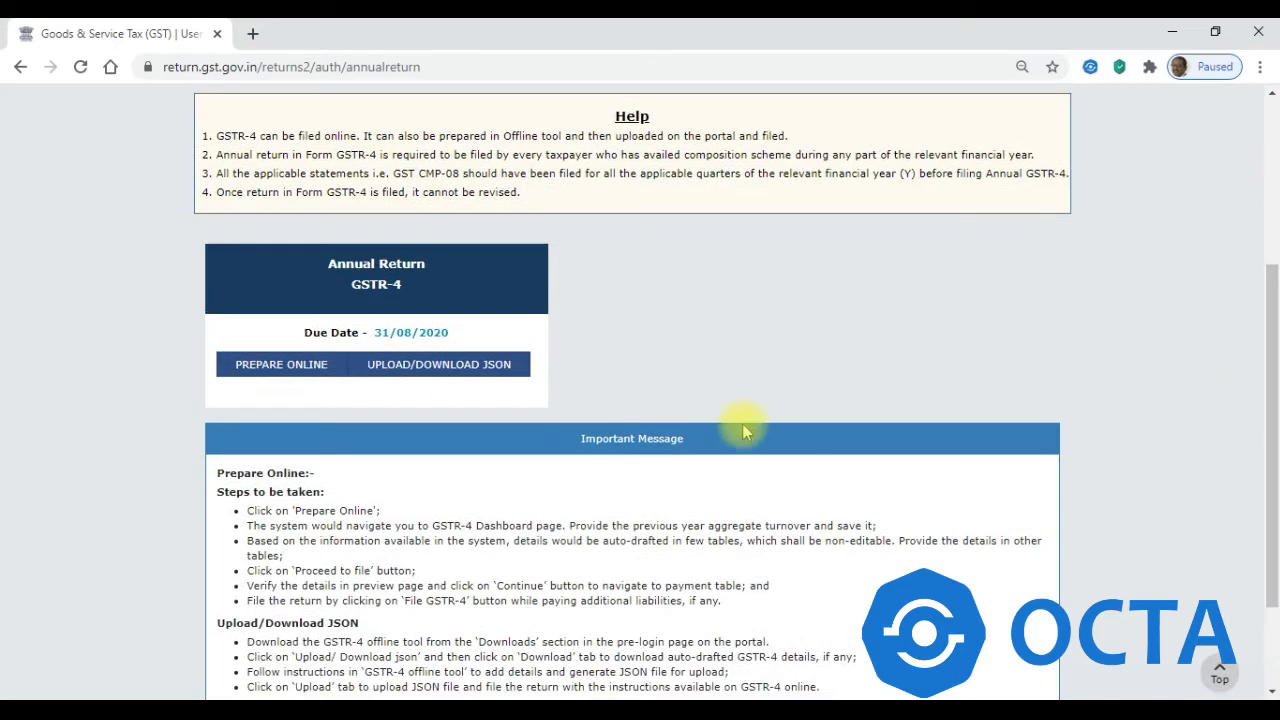
pyautogui.click(276, 372)
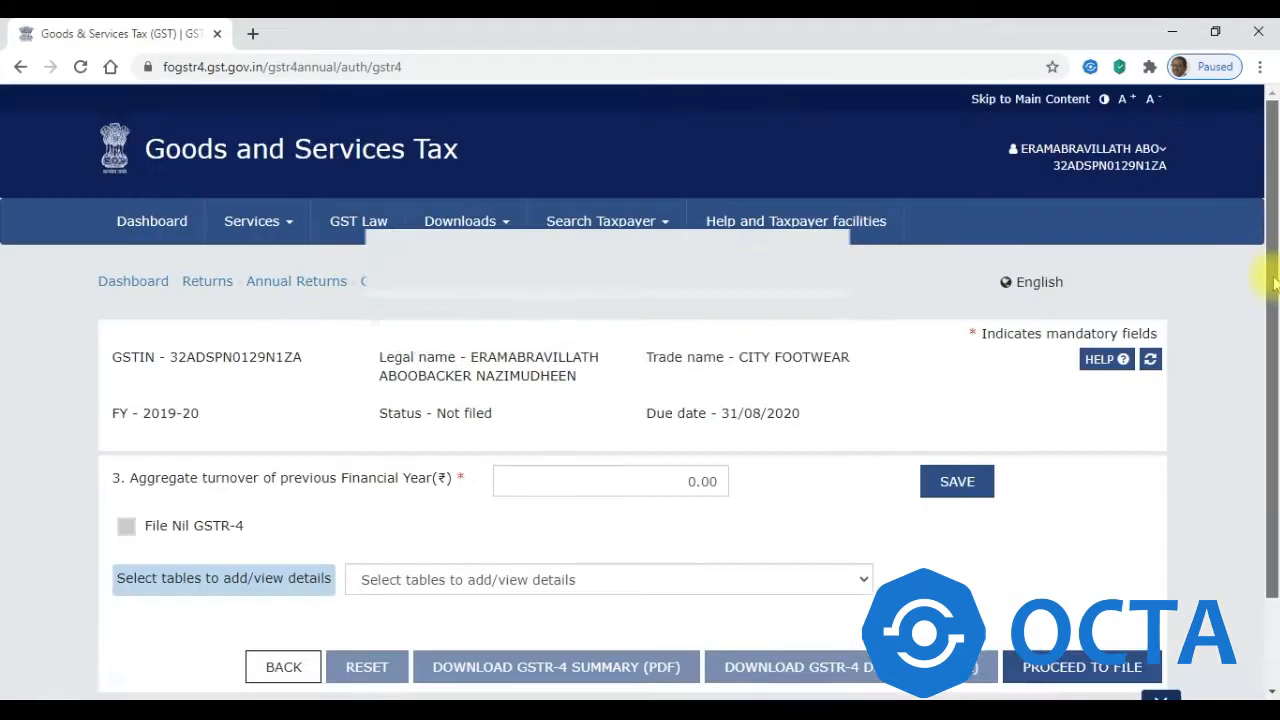
# - Enter 0 as the previous financial year's aggregate turnover on the GSTR-4 form
pyautogui.moveTo(1274, 277); pyautogui.dragTo(1275, 390)
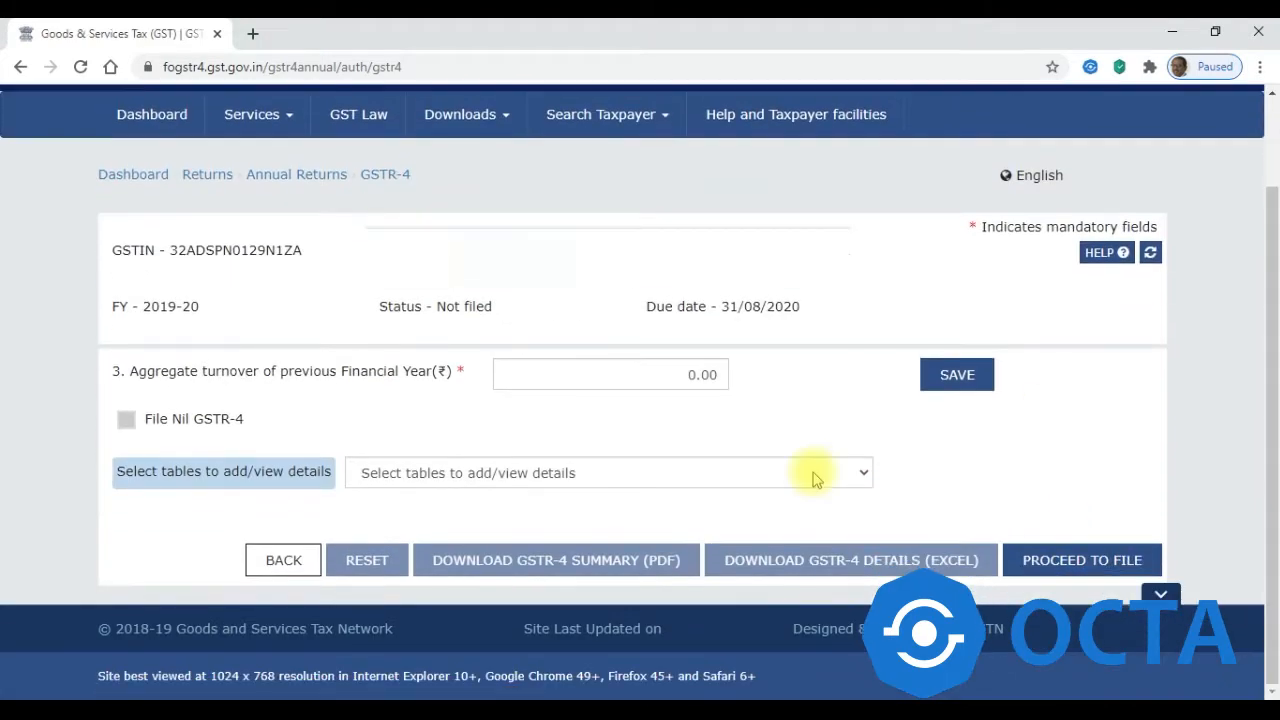
pyautogui.click(683, 375)
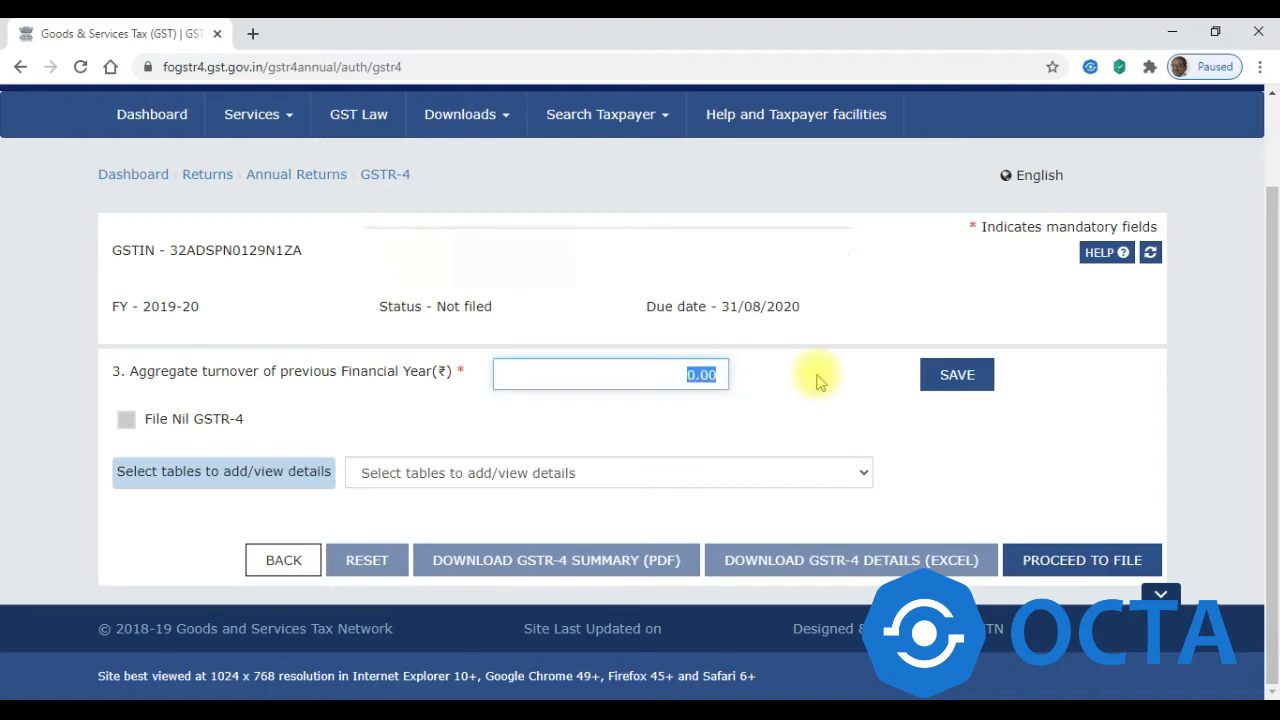
pyautogui.write('0')
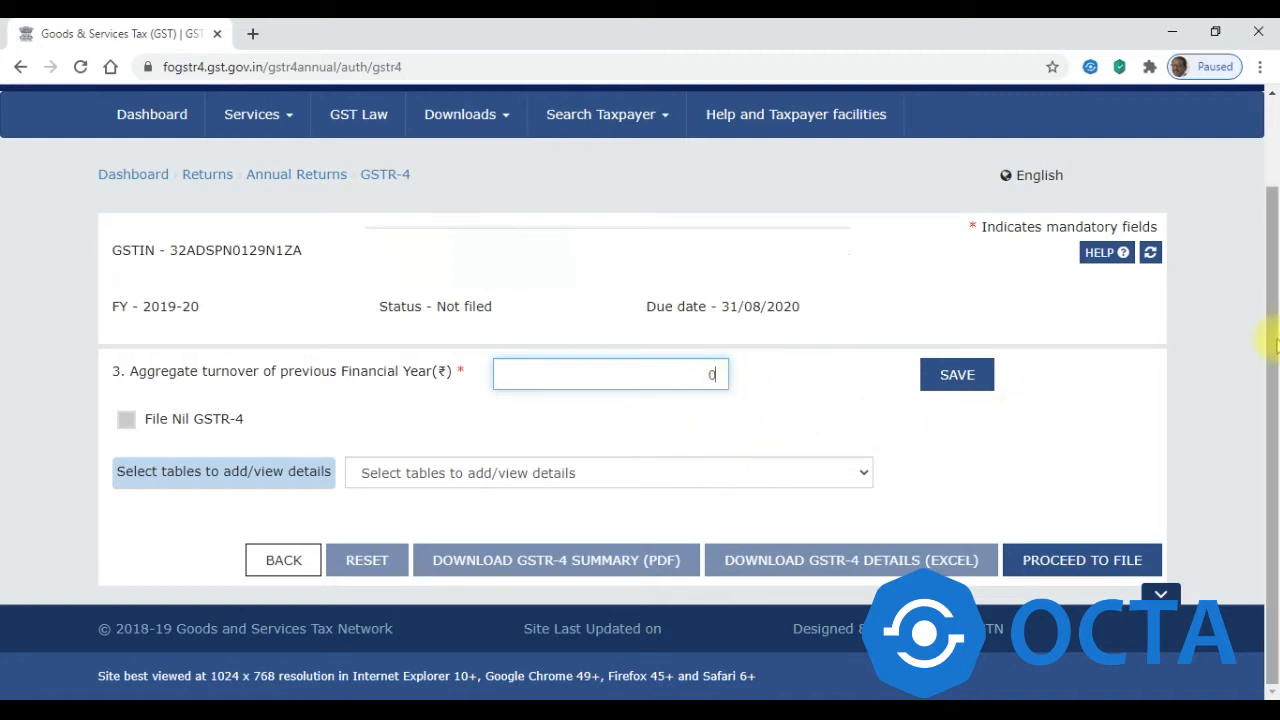
pyautogui.click(605, 477)
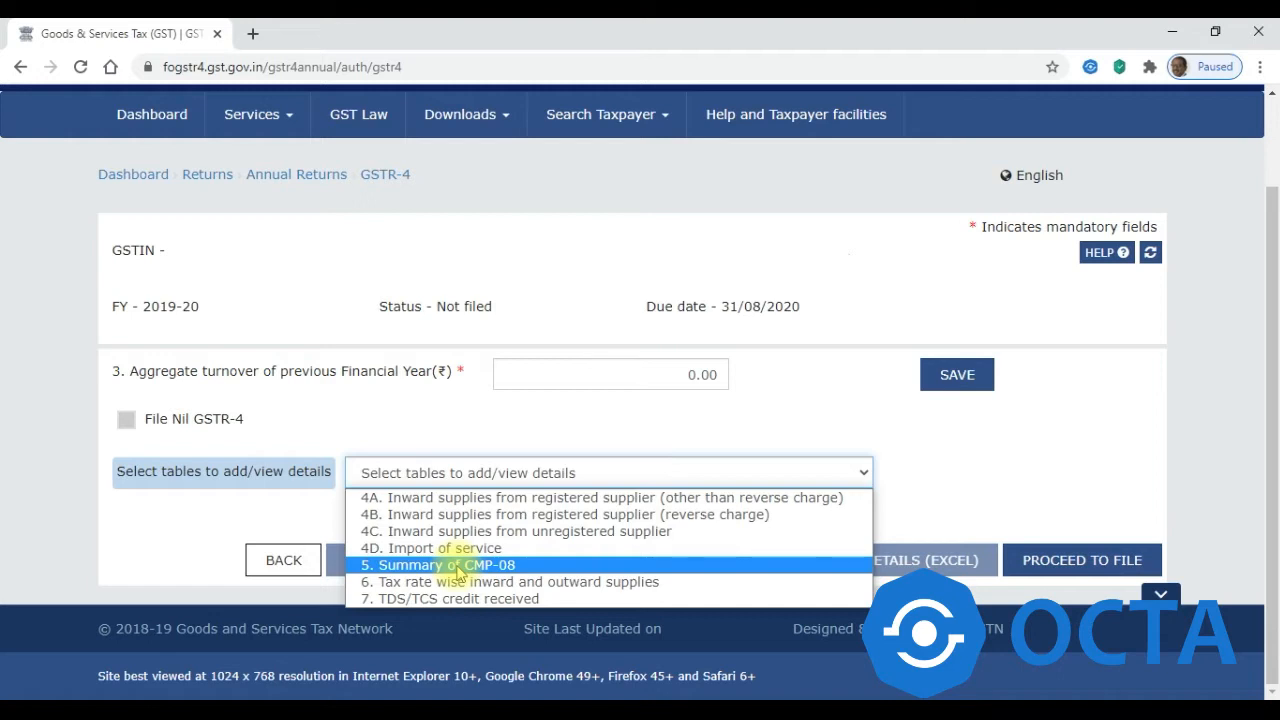
# - Review the Table 5 Summary of CMP-08 and return to the main GSTR-4 page
pyautogui.click(457, 567)
pyautogui.moveTo(1272, 271); pyautogui.dragTo(1272, 425)
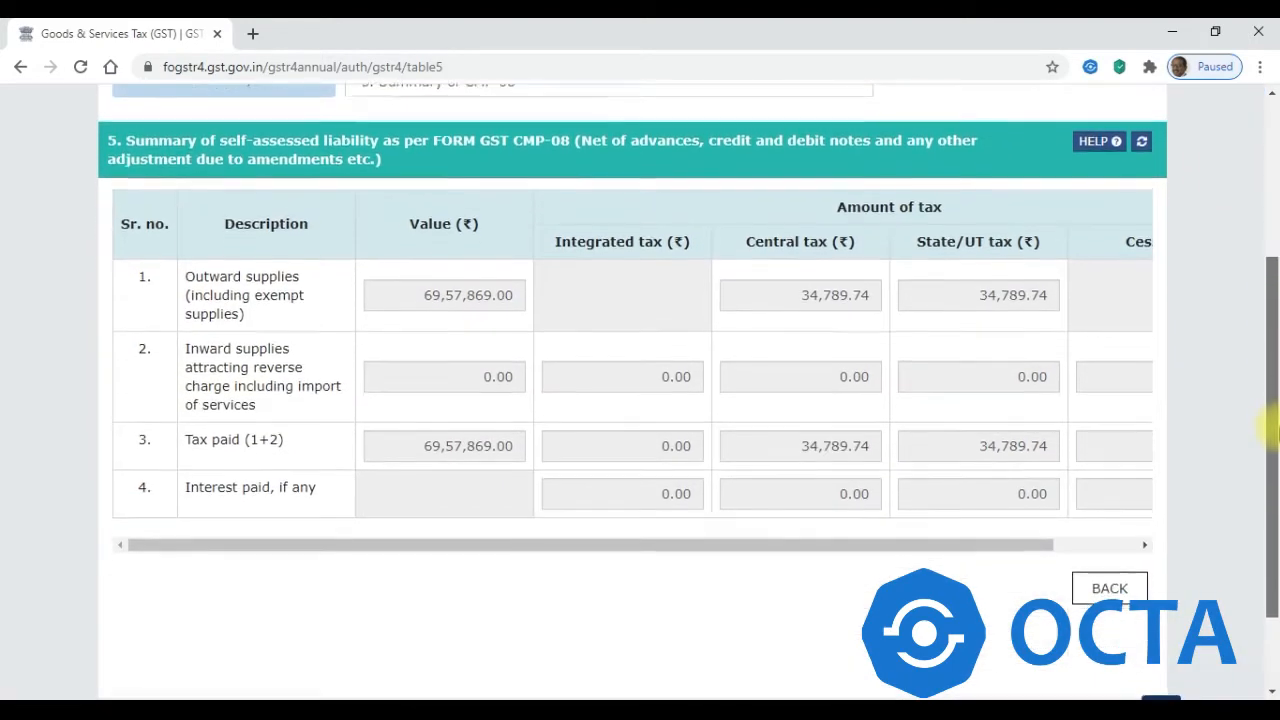
pyautogui.click(1093, 590)
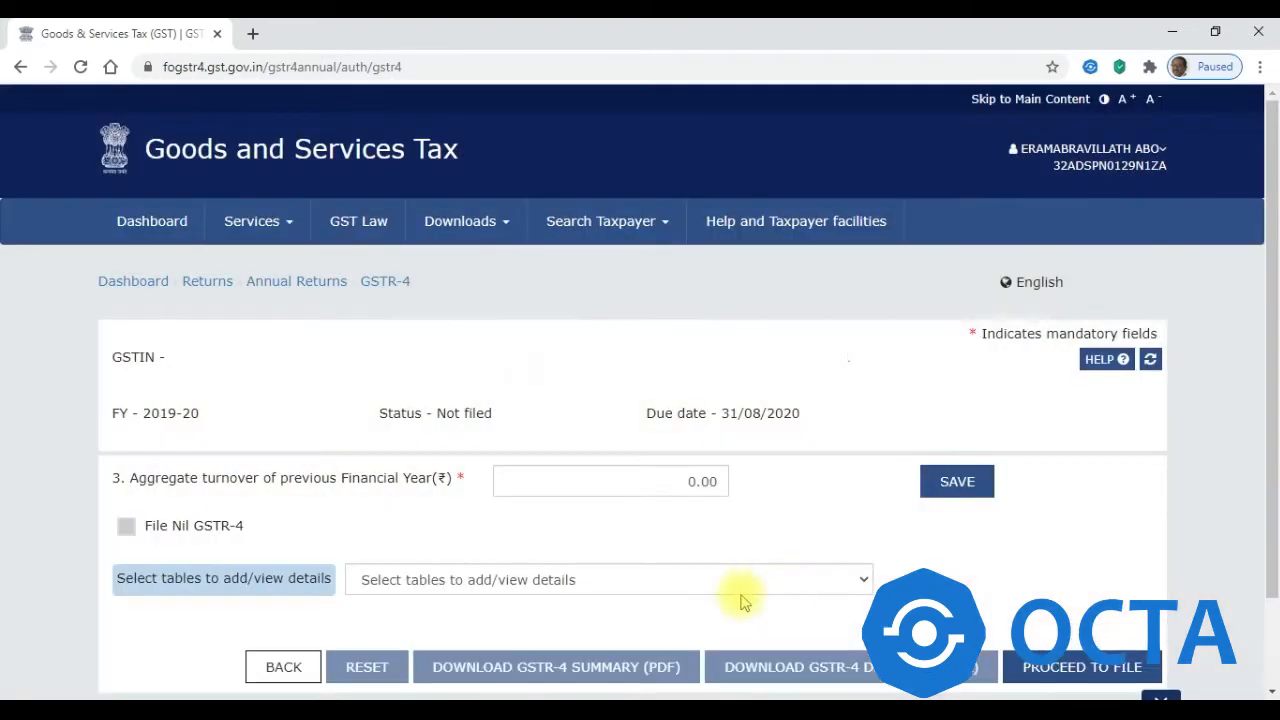
# - Open Table 7 TDS/TCS credit received, which lists no records
pyautogui.click(528, 586)
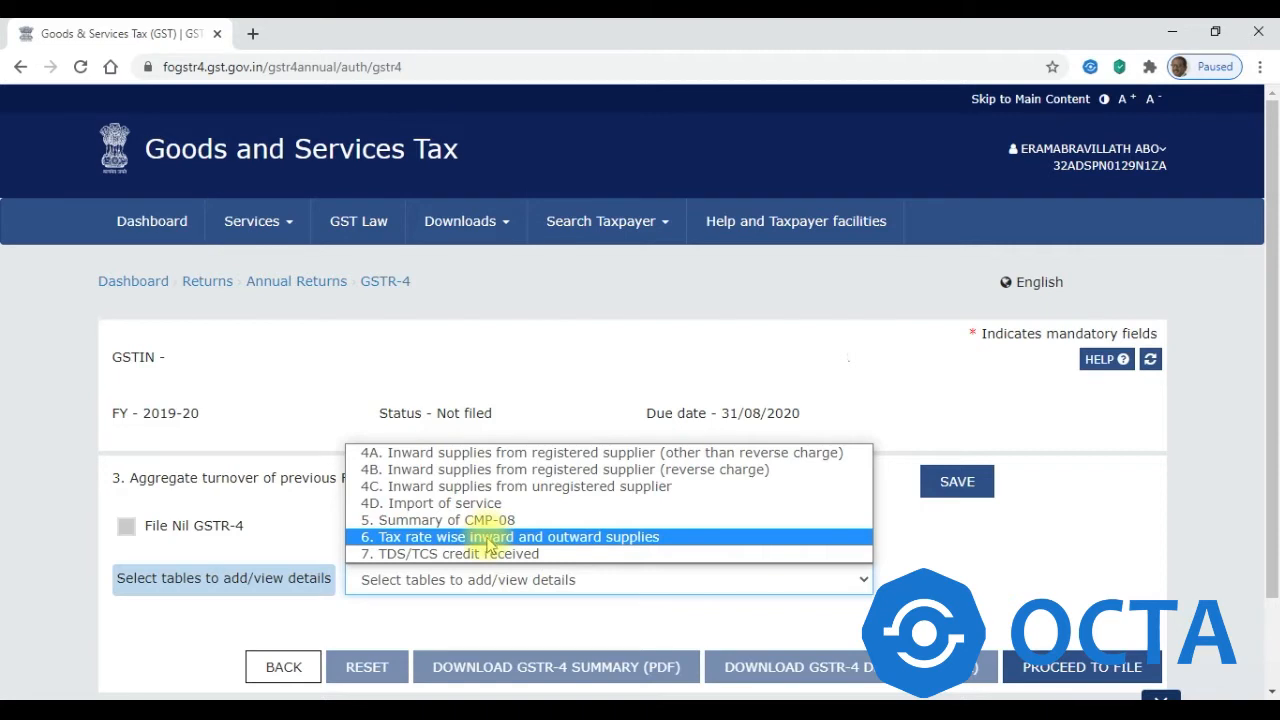
pyautogui.press('Up')
pyautogui.press('Up')
pyautogui.press('Up')
pyautogui.press('Up')
pyautogui.press('Up')
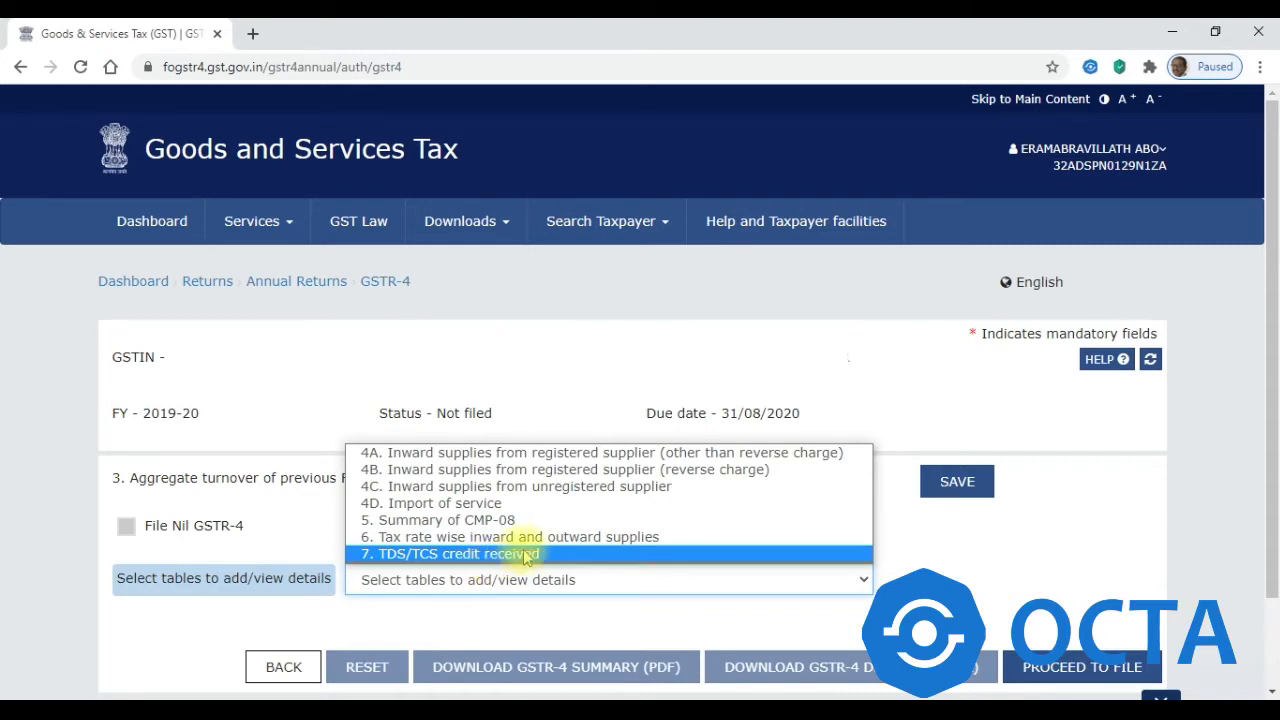
pyautogui.click(500, 555)
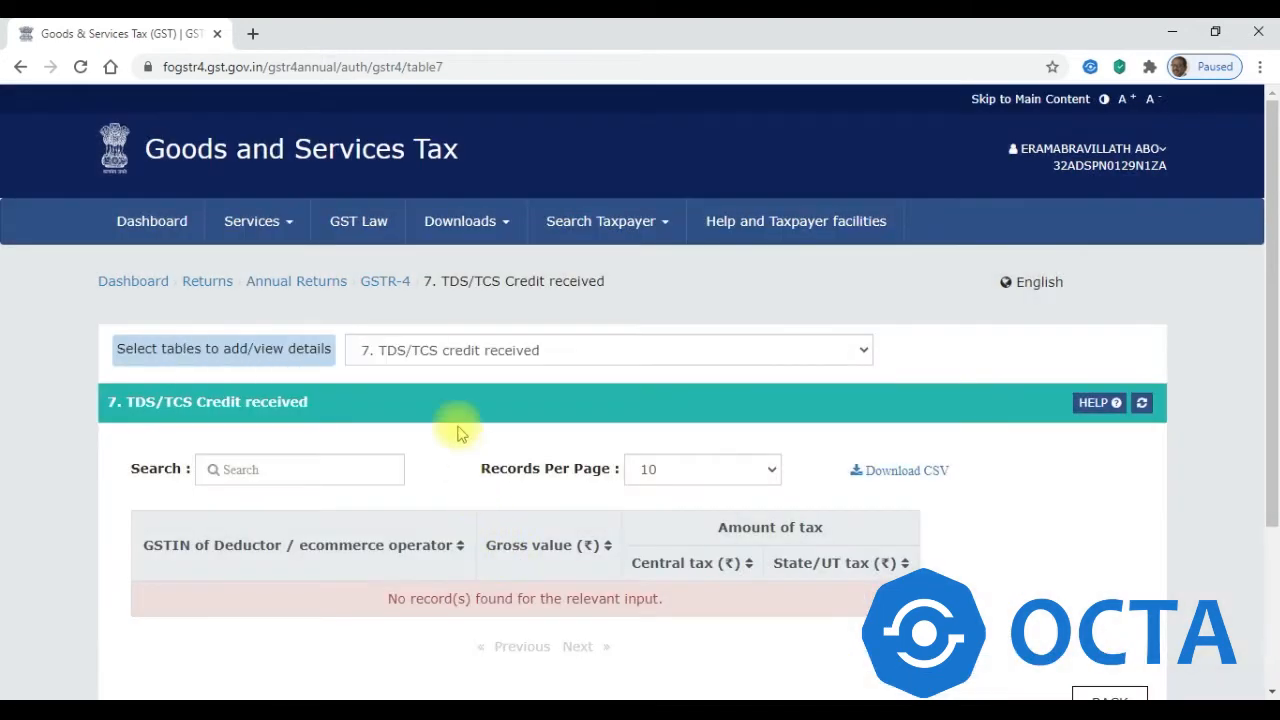
# - Open Table 4A inward supplies from registered suppliers and enter the supplier's GSTIN
pyautogui.click(441, 354)
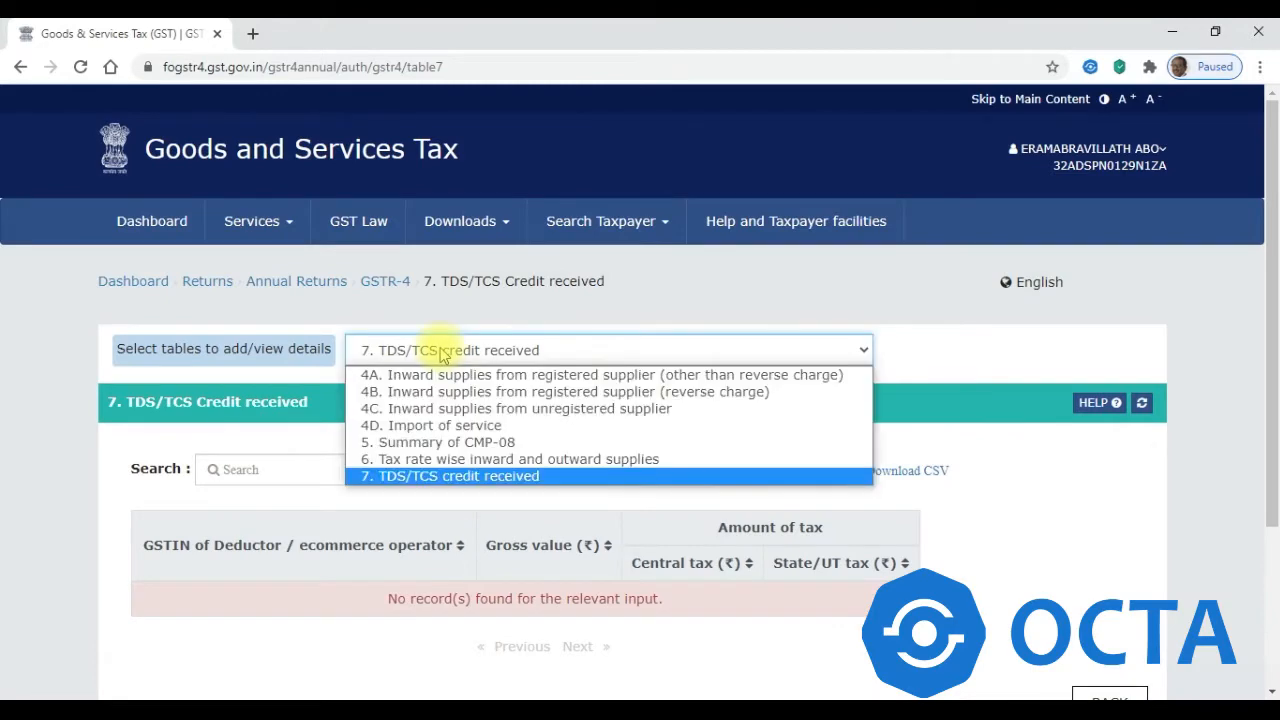
pyautogui.click(440, 374)
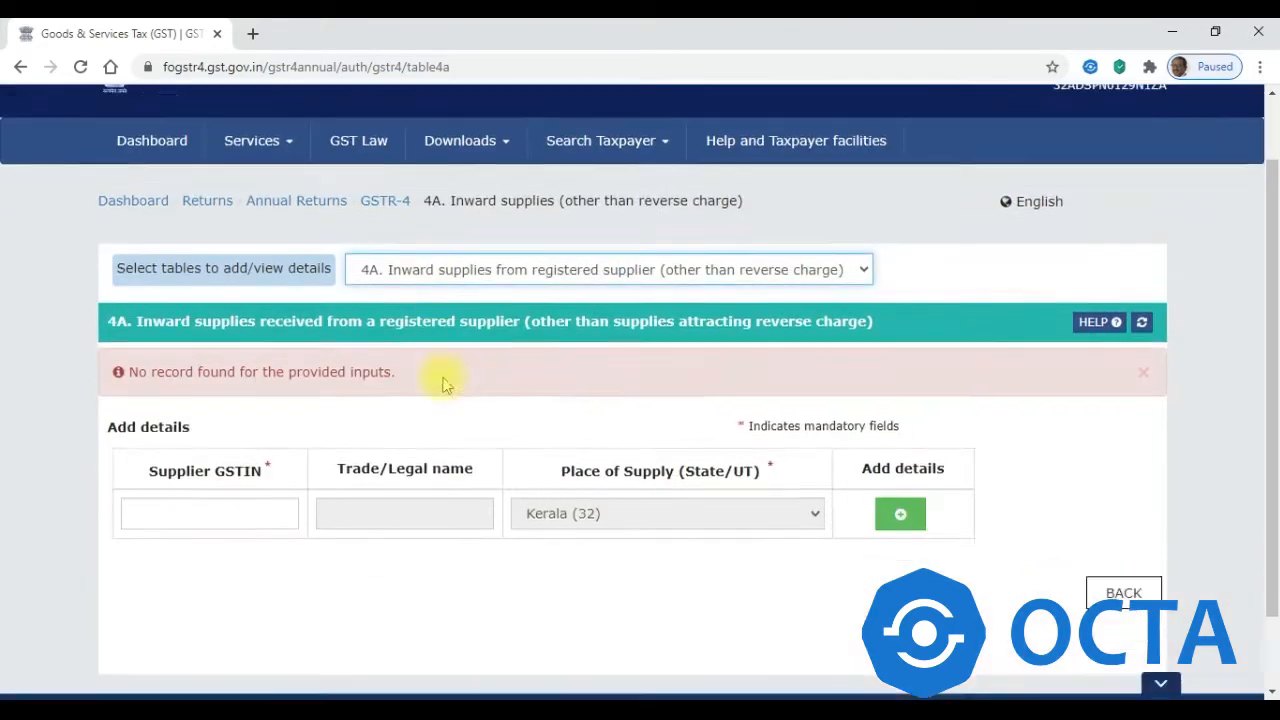
pyautogui.scroll(-1, 1275, 263)
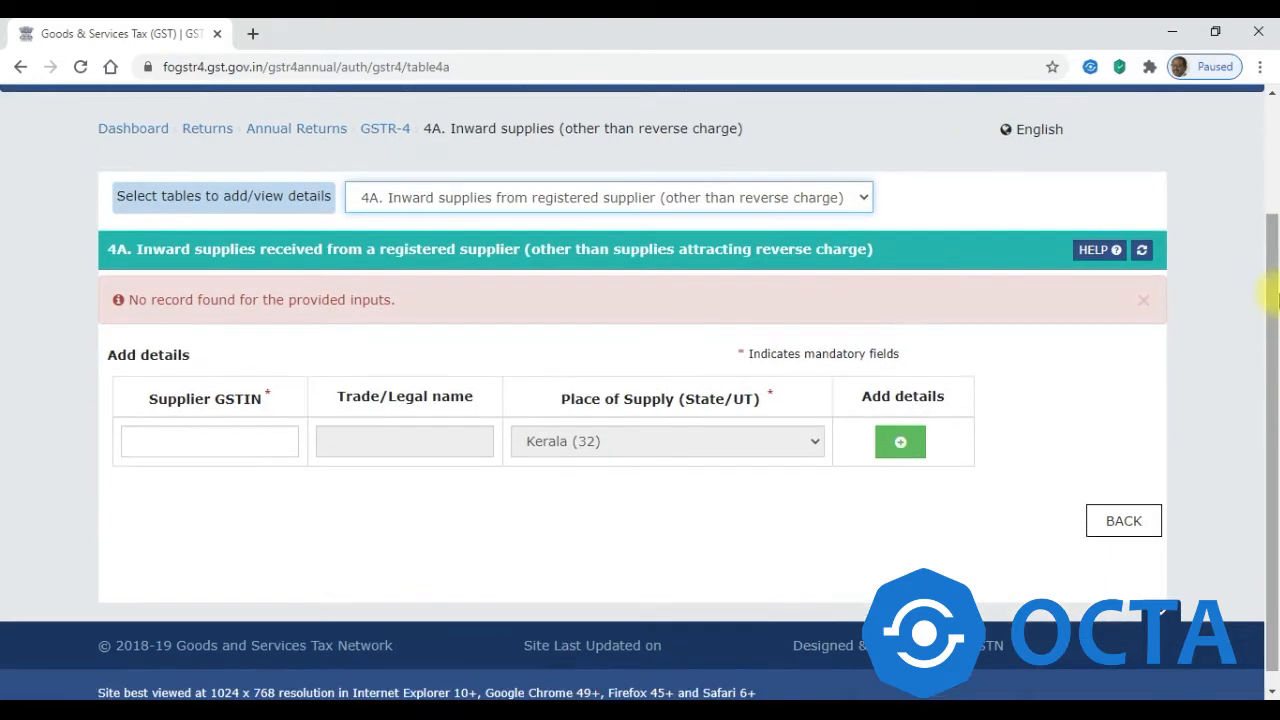
pyautogui.click(194, 445)
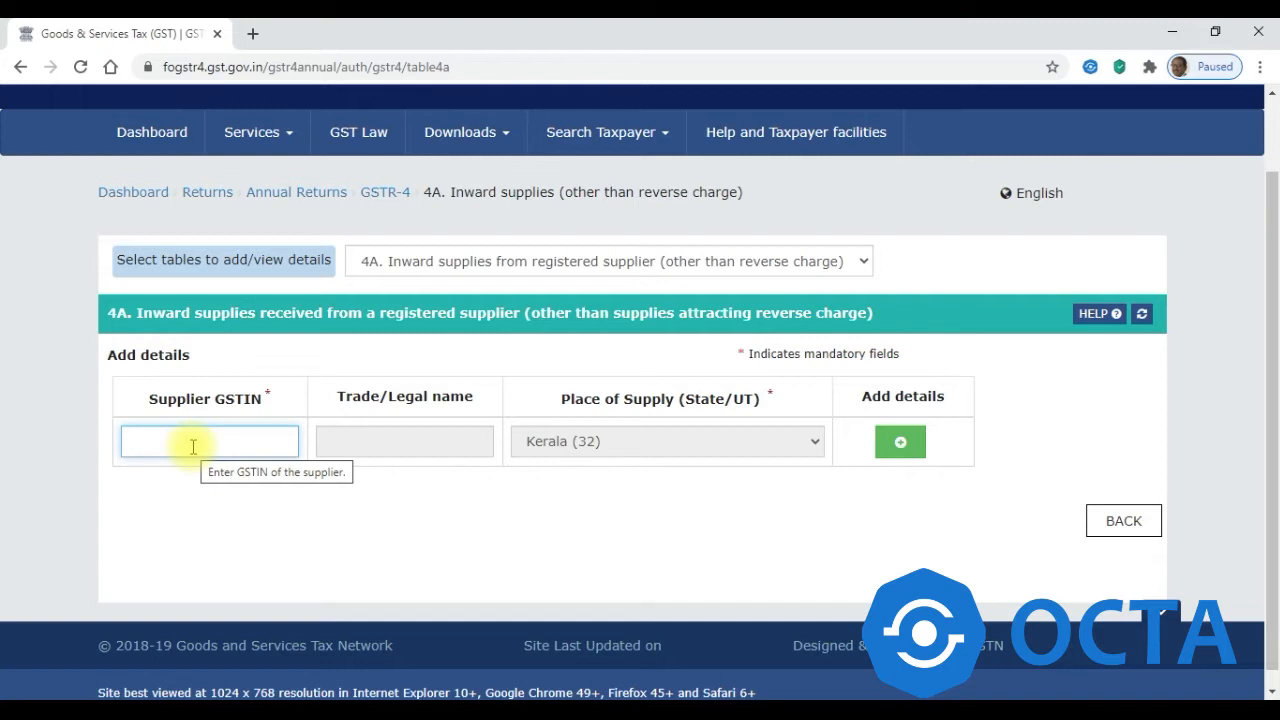
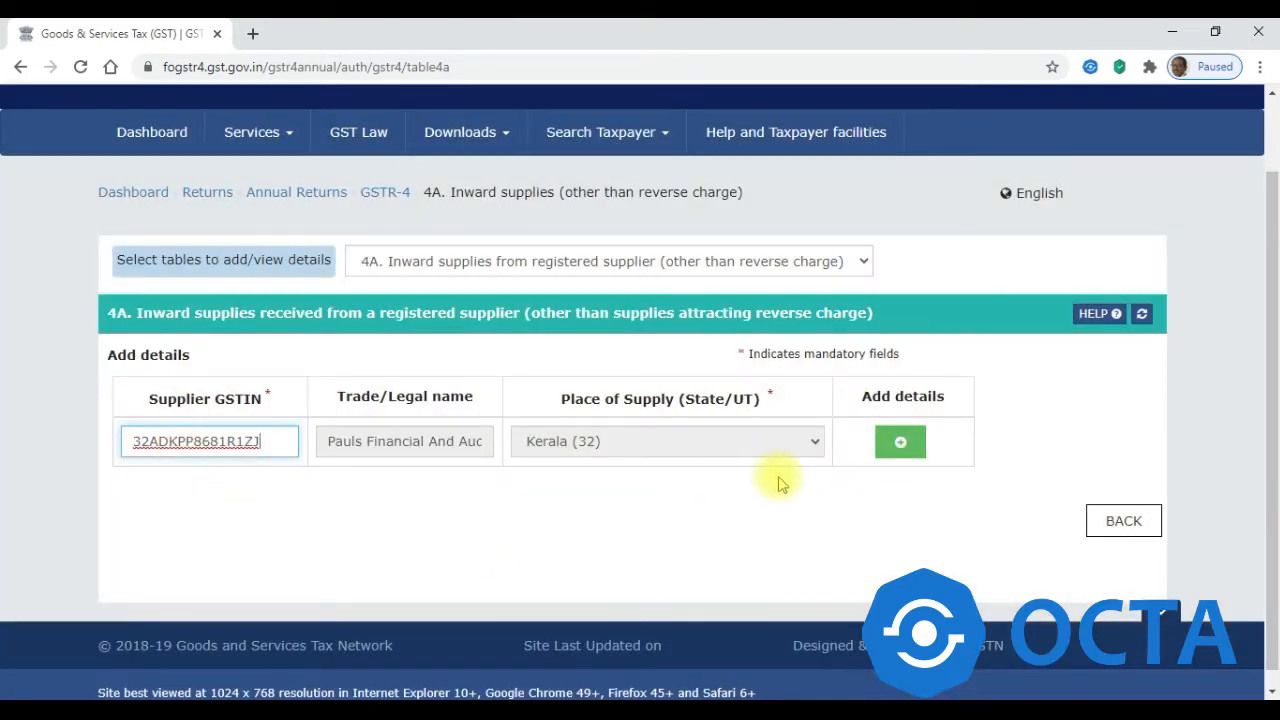
# - Add an item row for the Table 4A supplier with a 5% tax rate
pyautogui.click(901, 443)
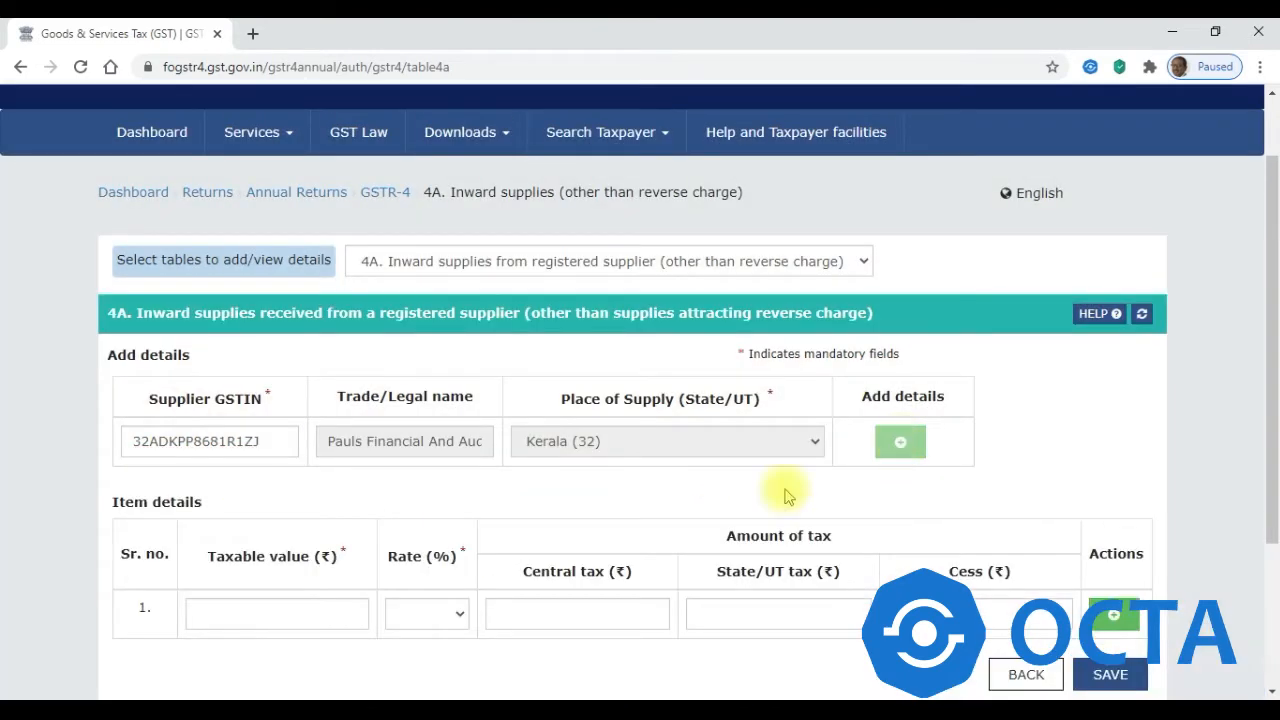
pyautogui.scroll(-2, 1275, 316)
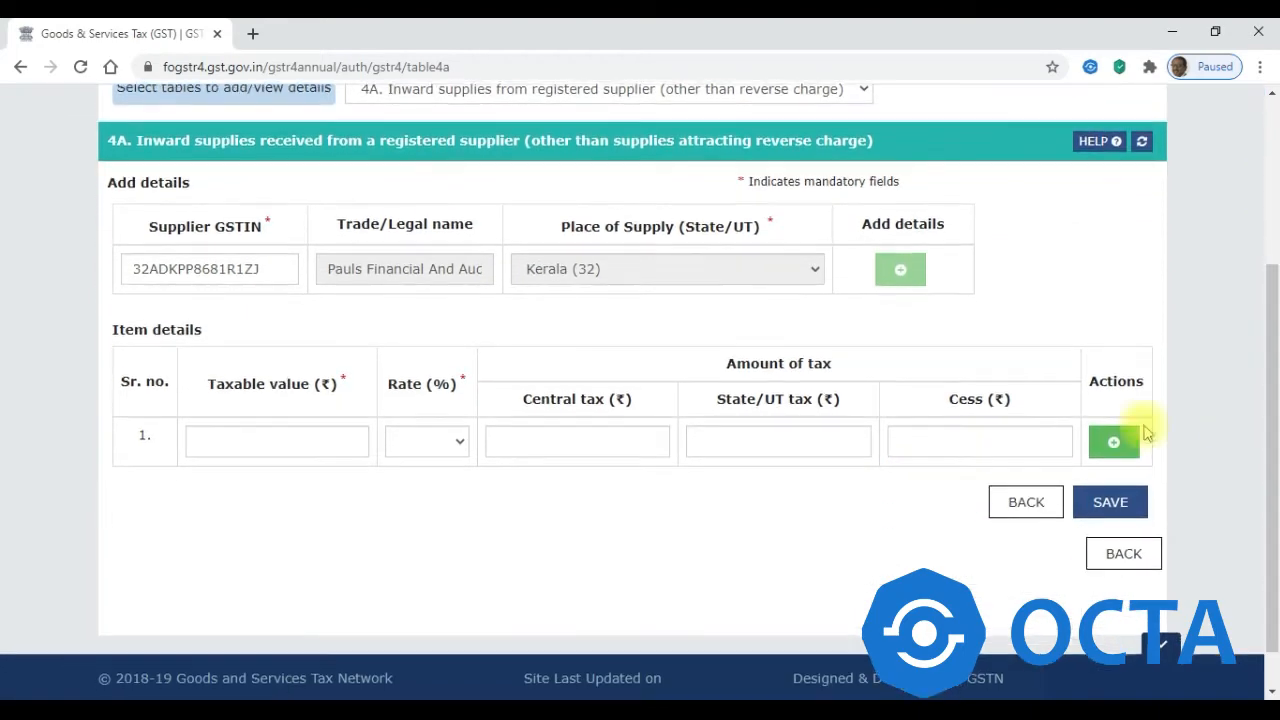
pyautogui.click(447, 443)
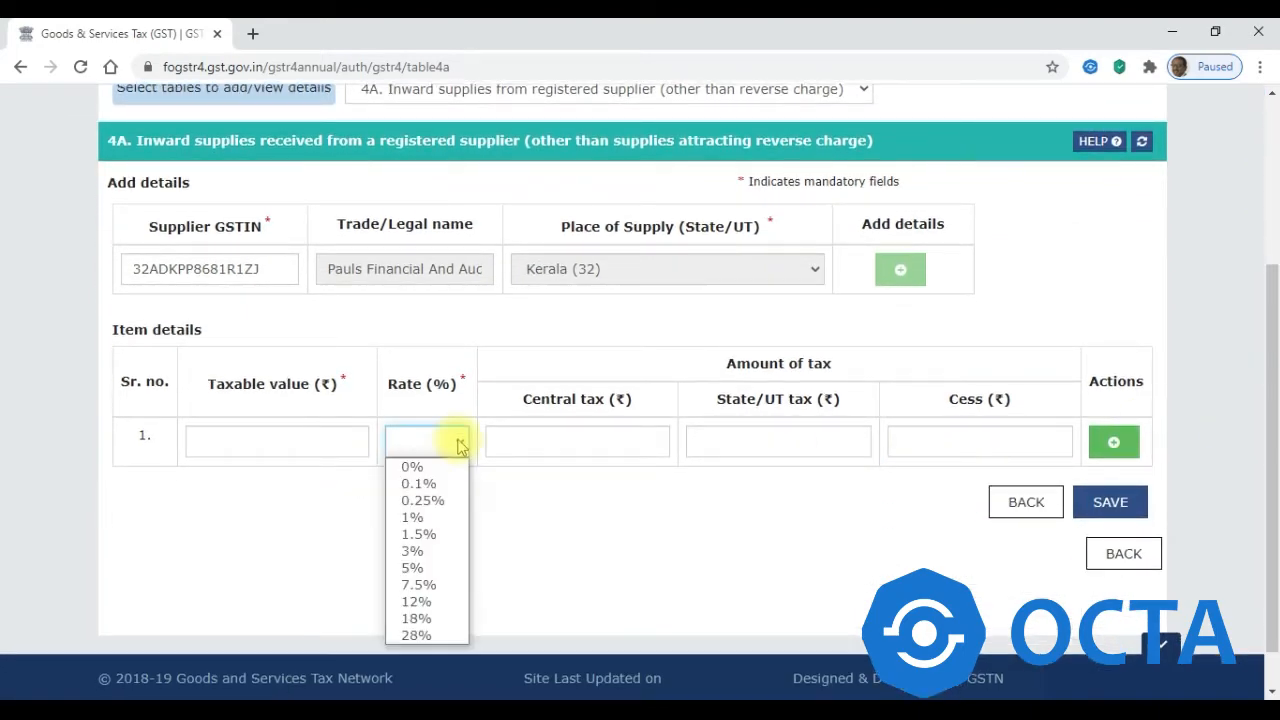
pyautogui.click(428, 567)
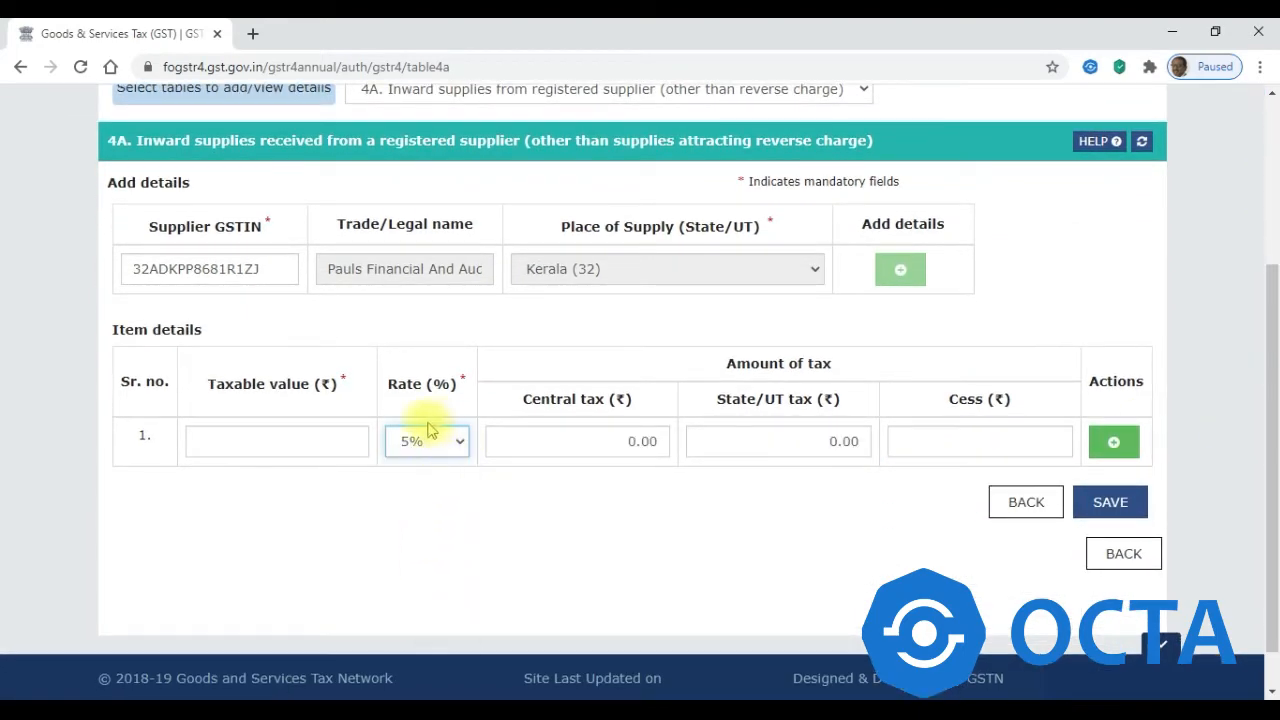
pyautogui.click(222, 443)
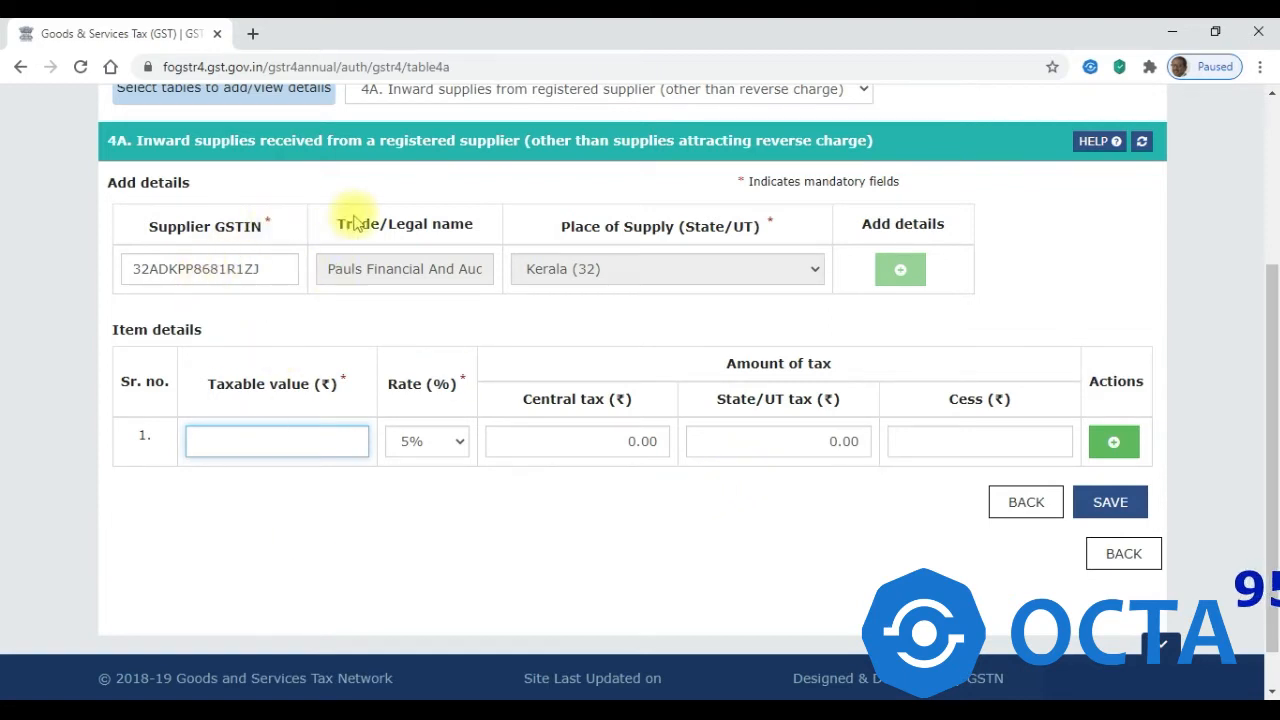
# - Discard the unsaved Table 4A entry, leaving the table with no records
pyautogui.click(1027, 508)
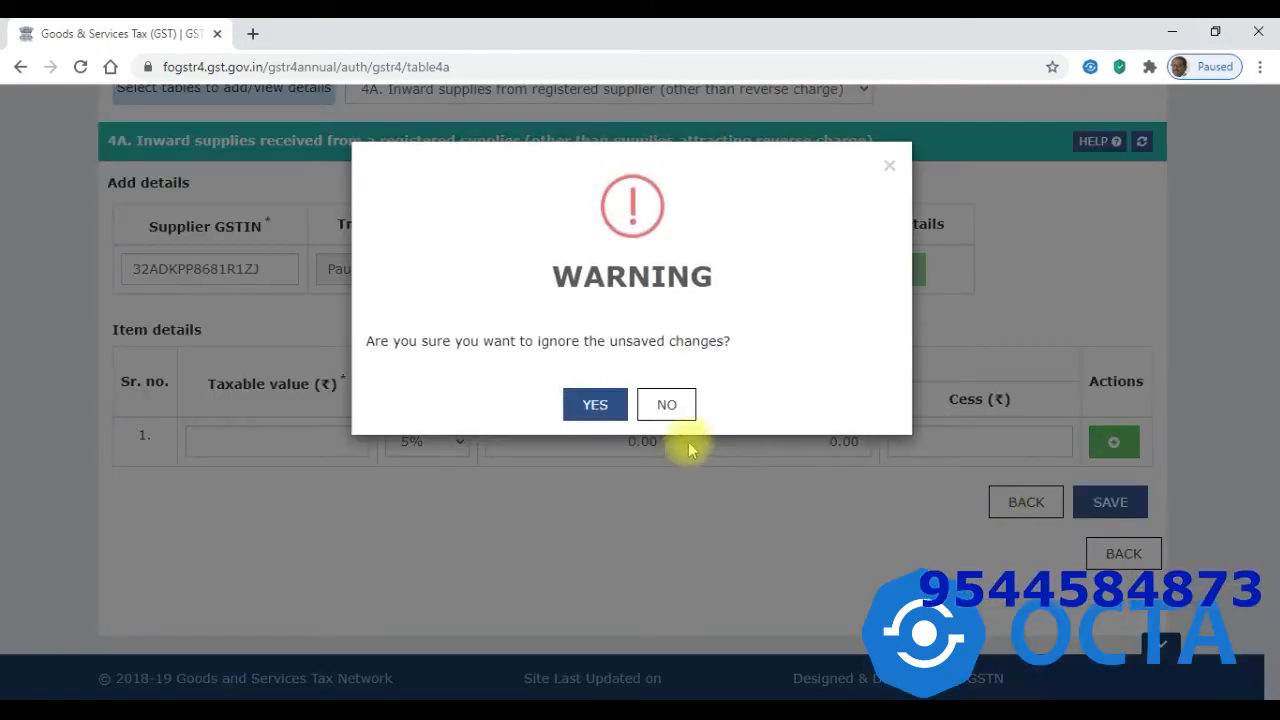
pyautogui.click(592, 405)
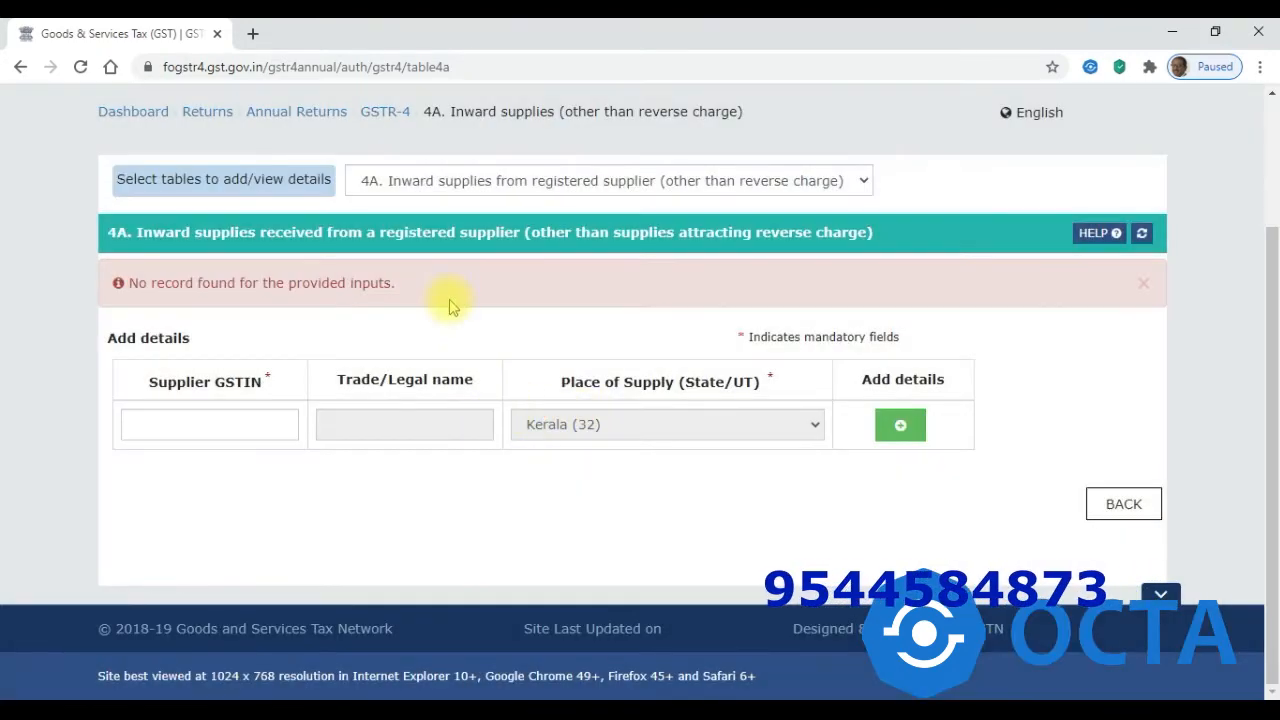
pyautogui.click(449, 182)
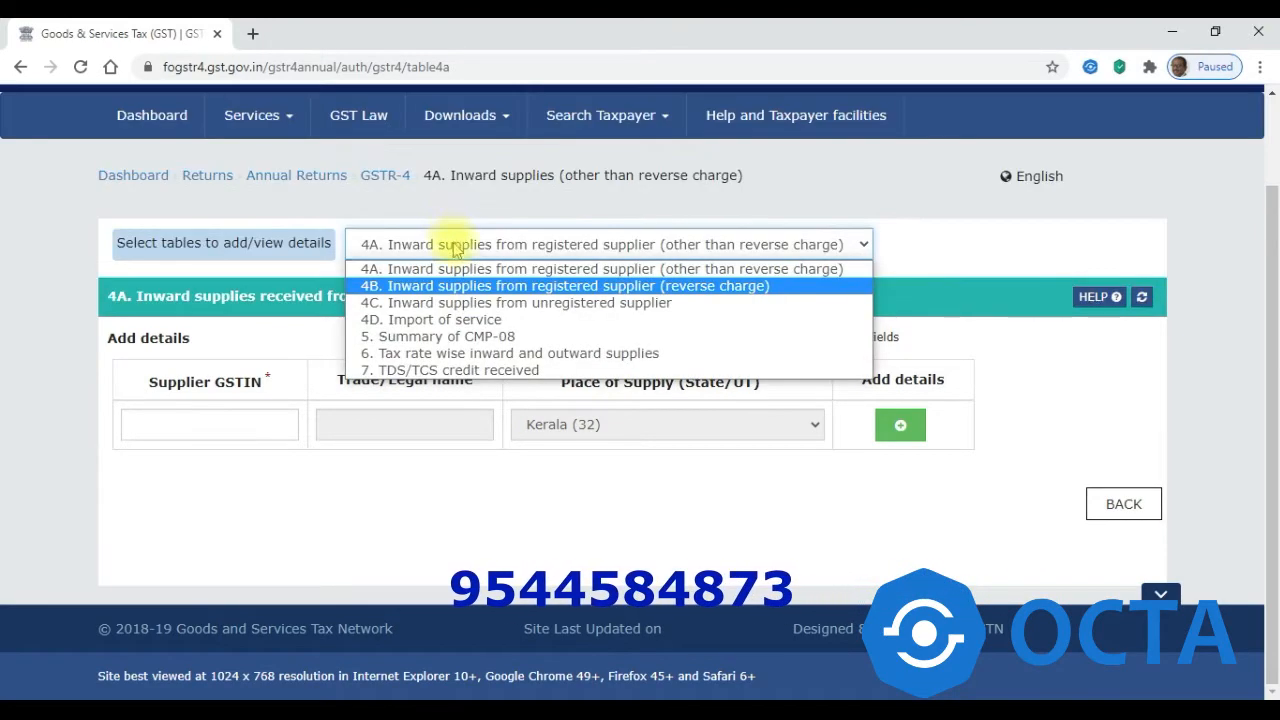
# - Switch to Table 4B reverse-charge supplies and add a row with the pasted supplier GSTIN
pyautogui.click(455, 289)
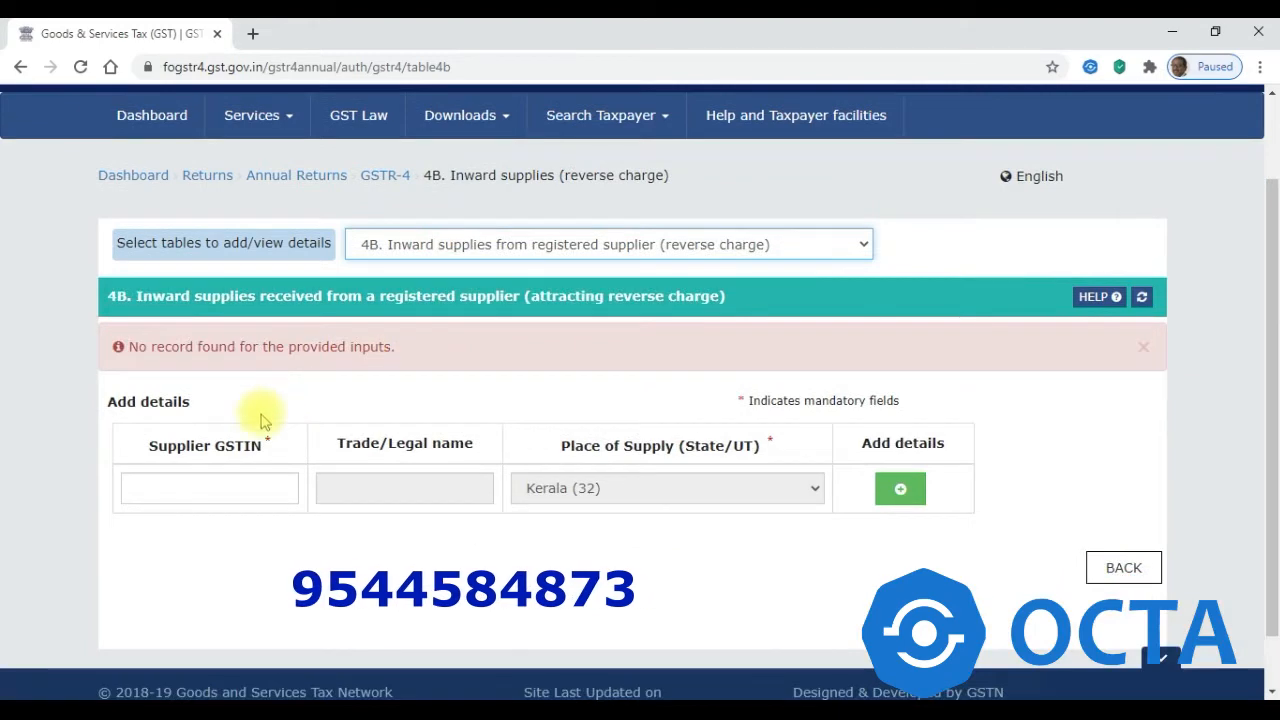
pyautogui.click(229, 490)
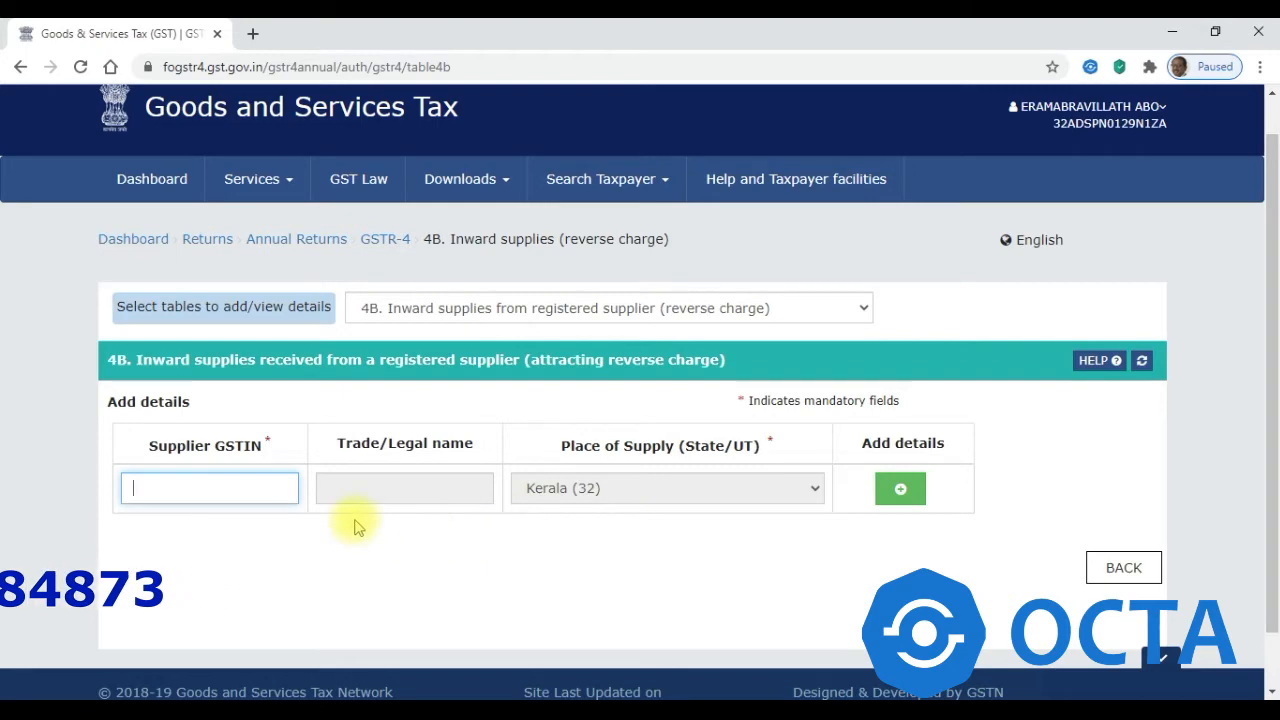
pyautogui.click(885, 500)
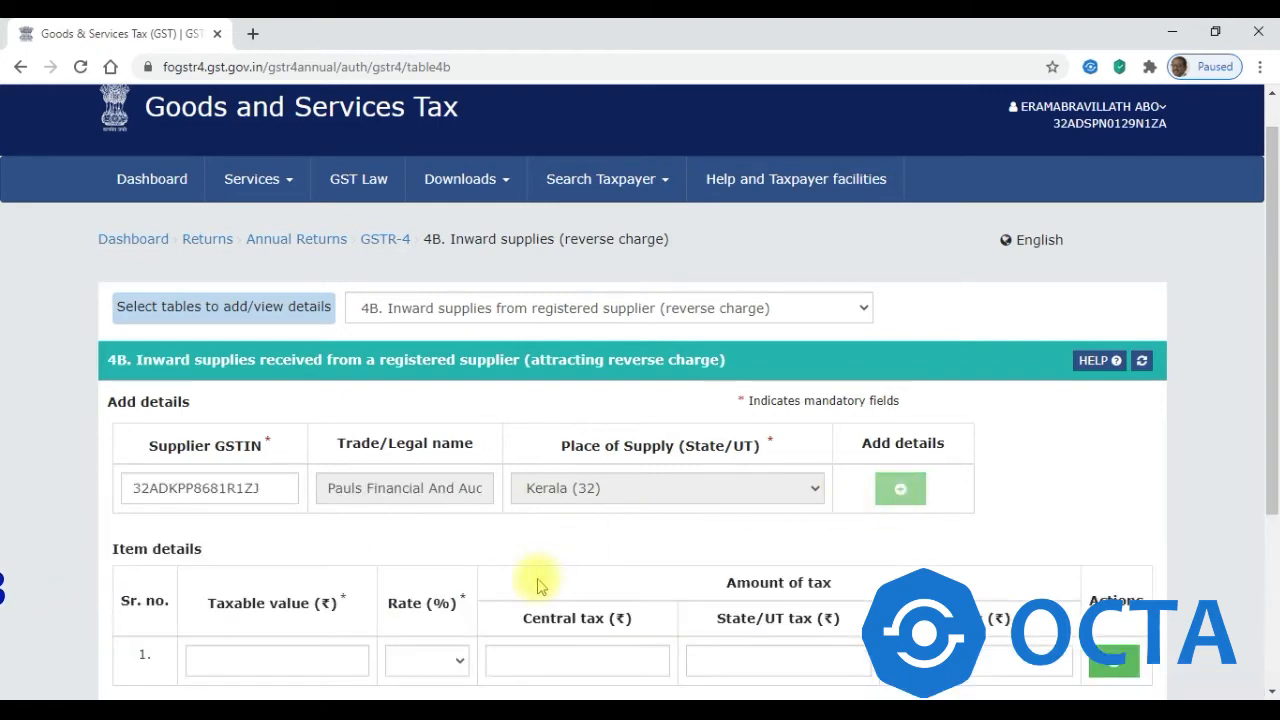
# - Try the 4B taxable value, rate and central tax fields, then discard the unsaved entry
pyautogui.scroll(-3, 1273, 305)
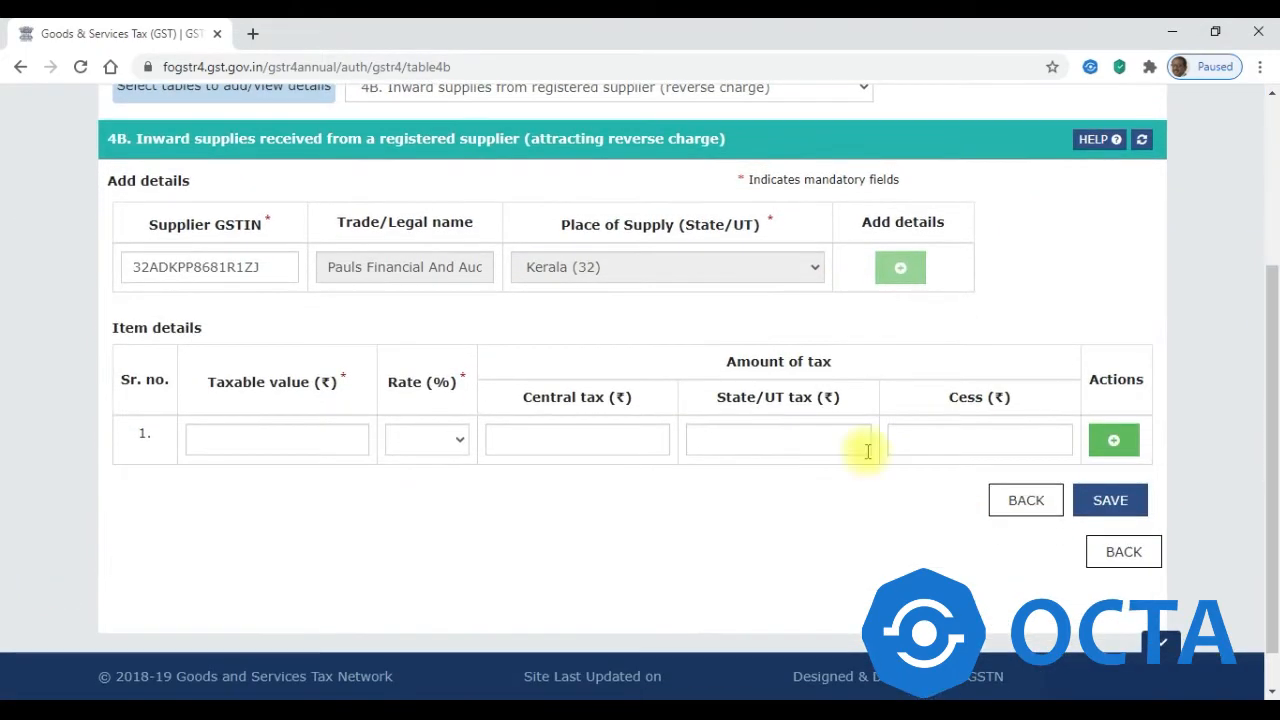
pyautogui.click(215, 442)
pyautogui.click(460, 444)
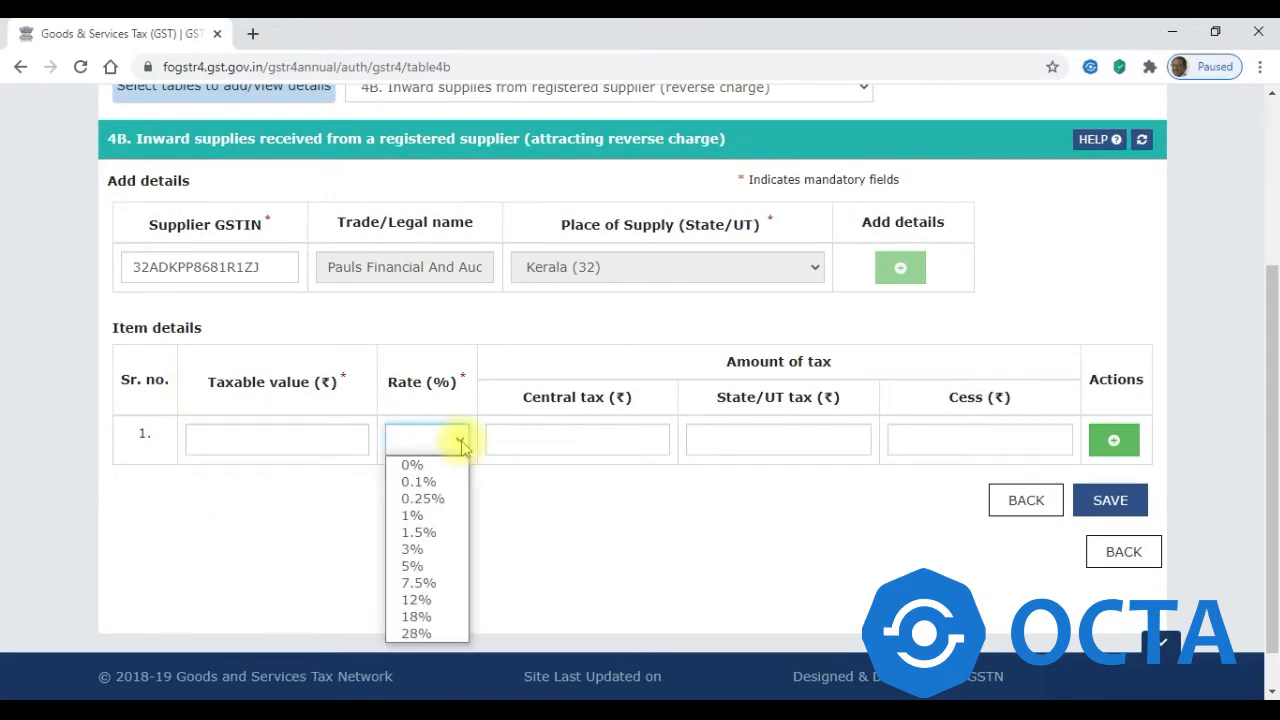
pyautogui.click(600, 438)
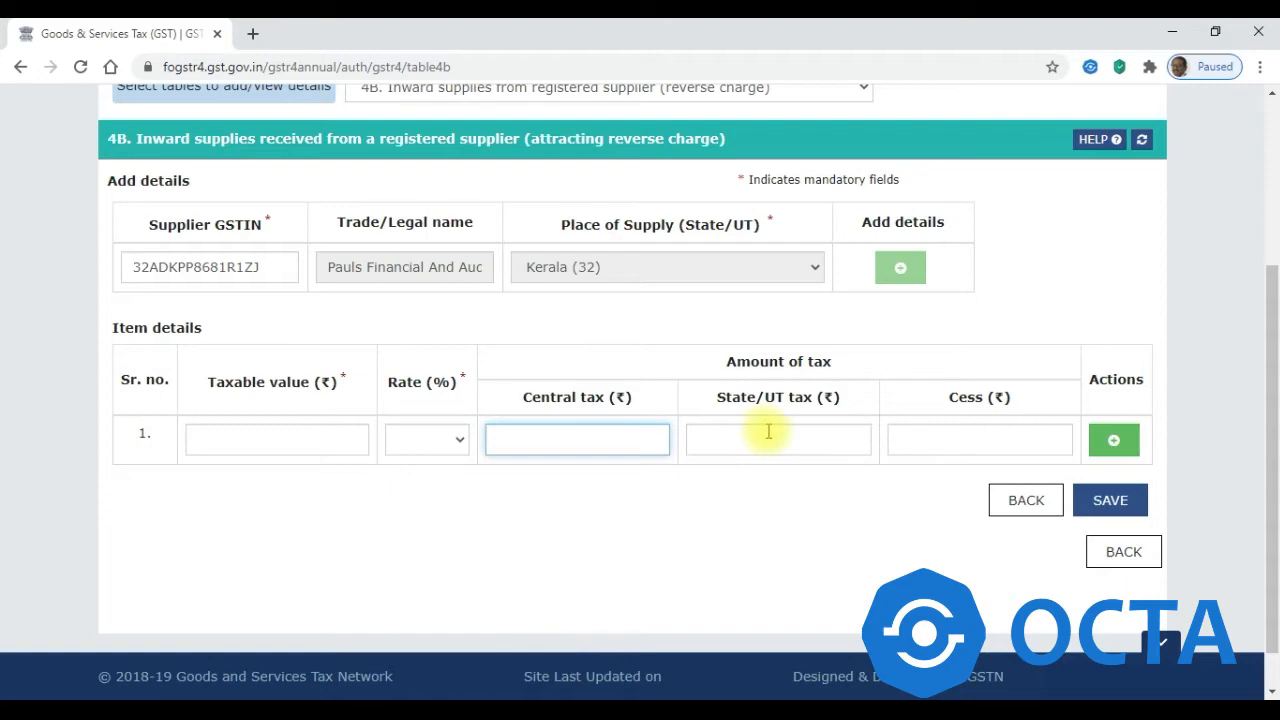
pyautogui.click(1033, 506)
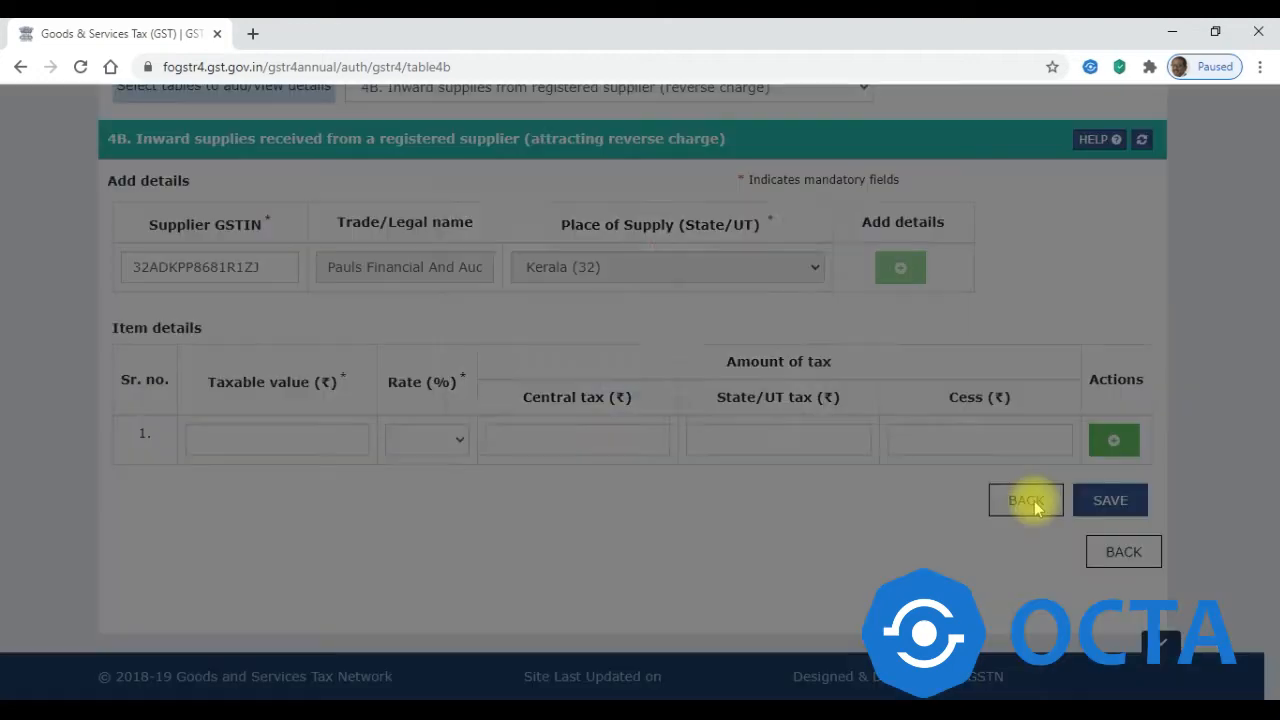
pyautogui.click(568, 406)
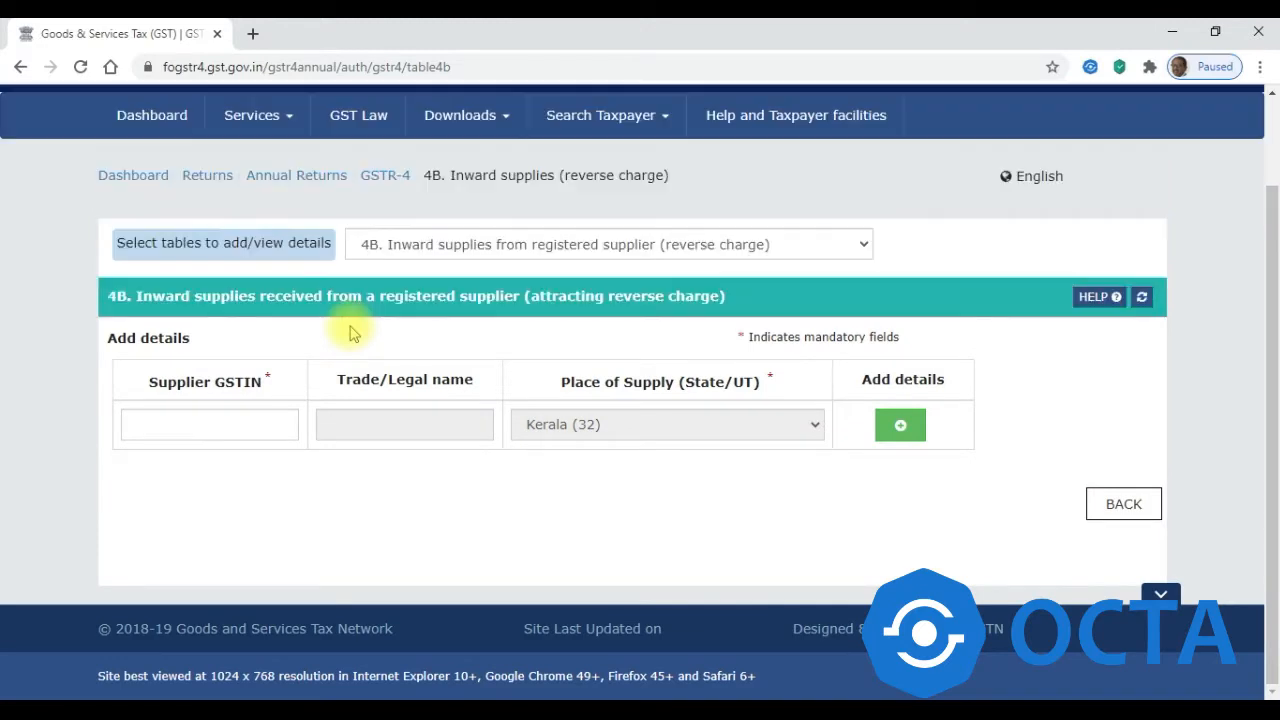
# - Switch to Table 4C unregistered-supplier inward supplies and add a trial supplier row
pyautogui.click(372, 244)
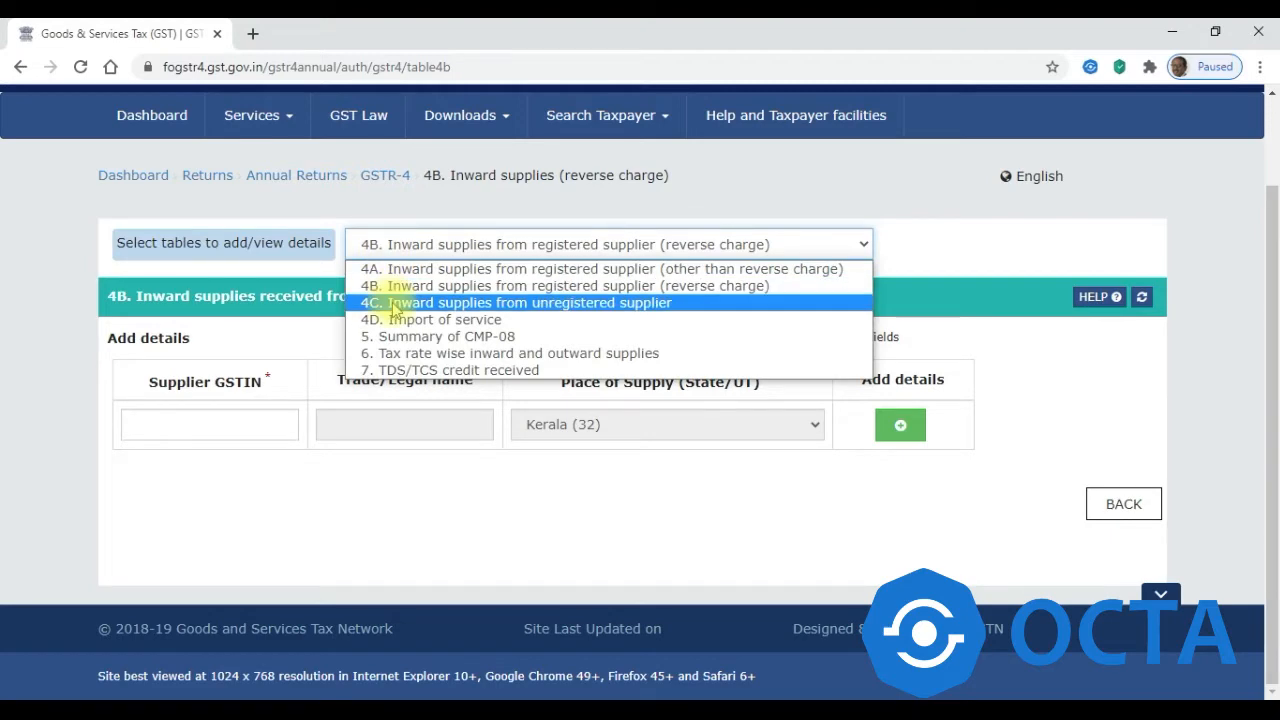
pyautogui.click(394, 303)
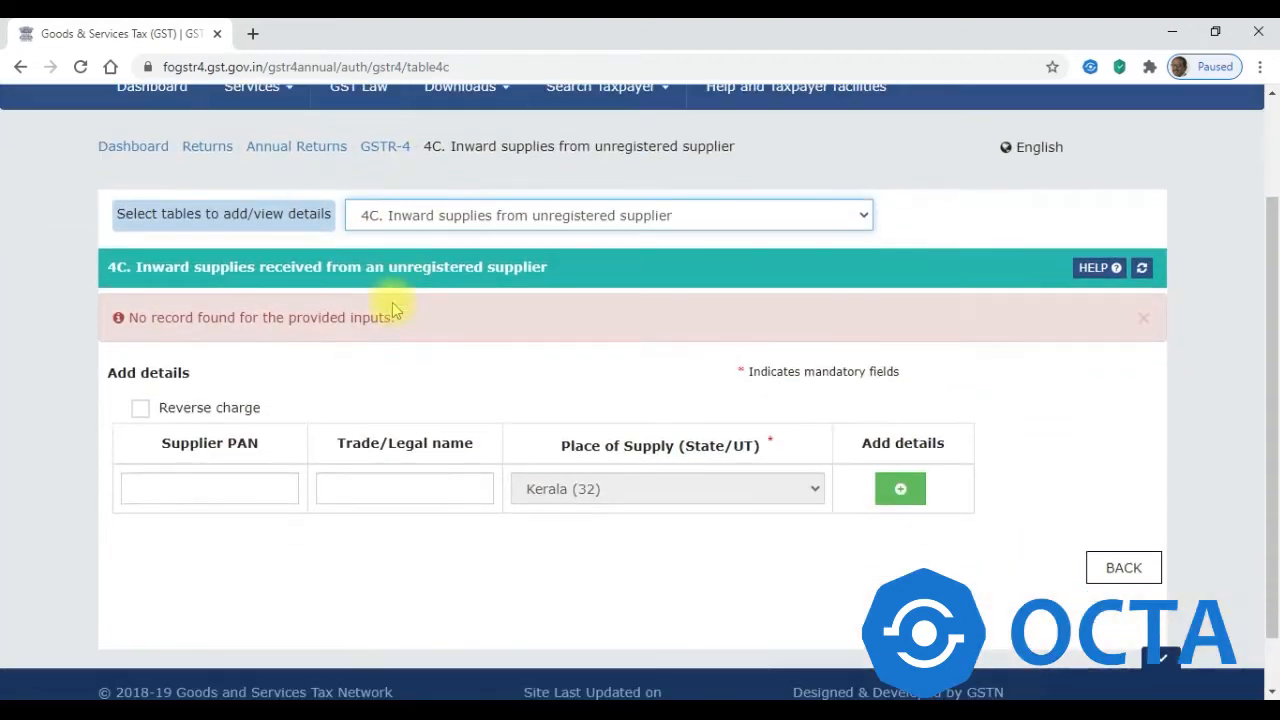
pyautogui.click(192, 494)
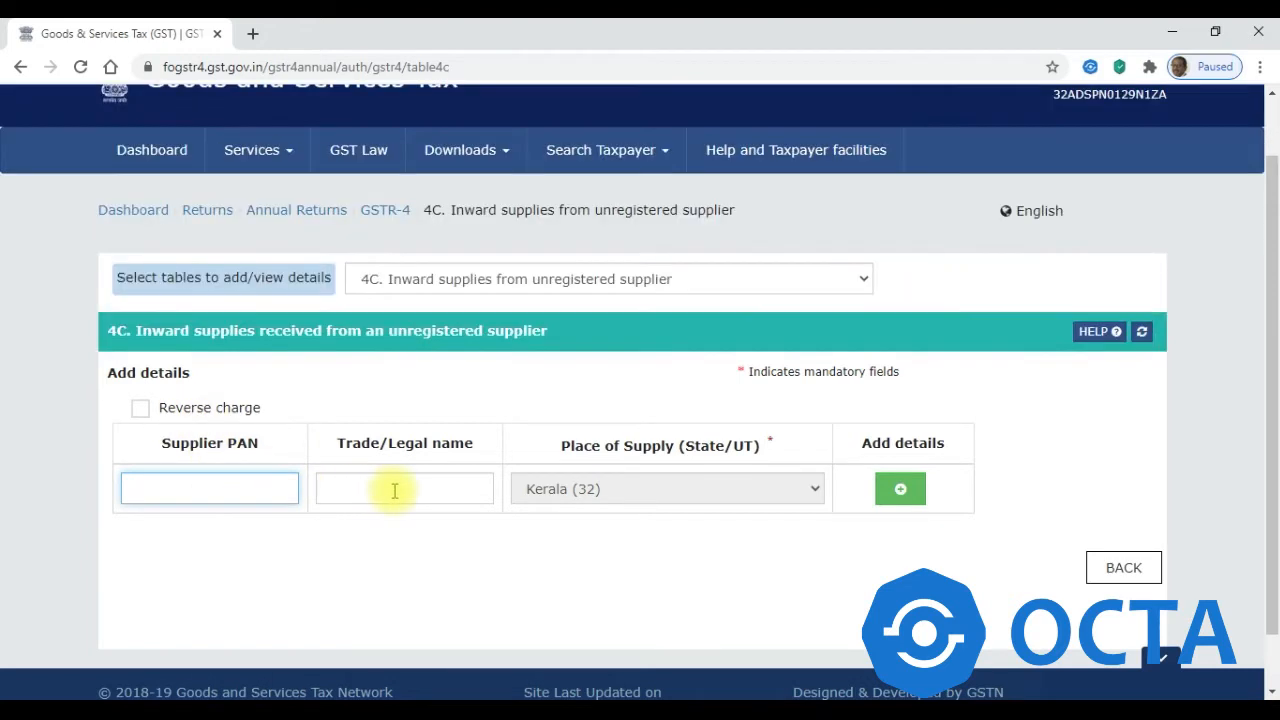
pyautogui.click(395, 490)
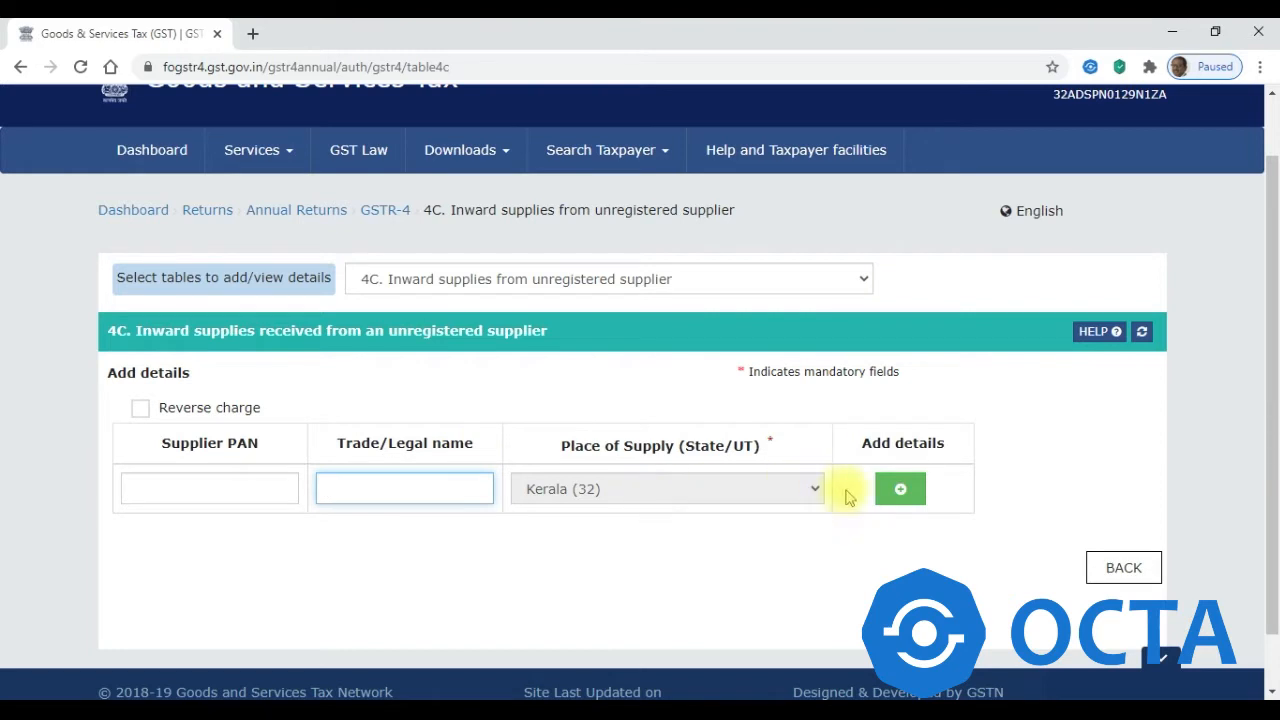
pyautogui.click(900, 489)
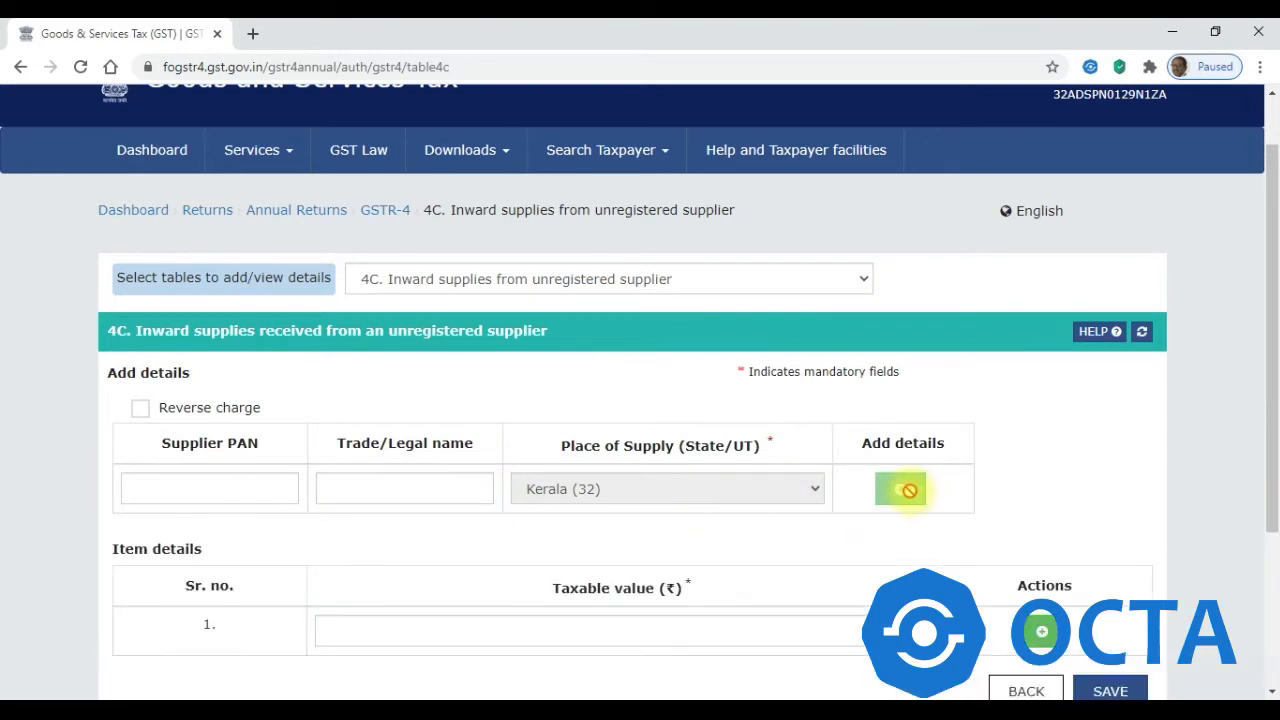
pyautogui.moveTo(1274, 332); pyautogui.dragTo(1274, 427)
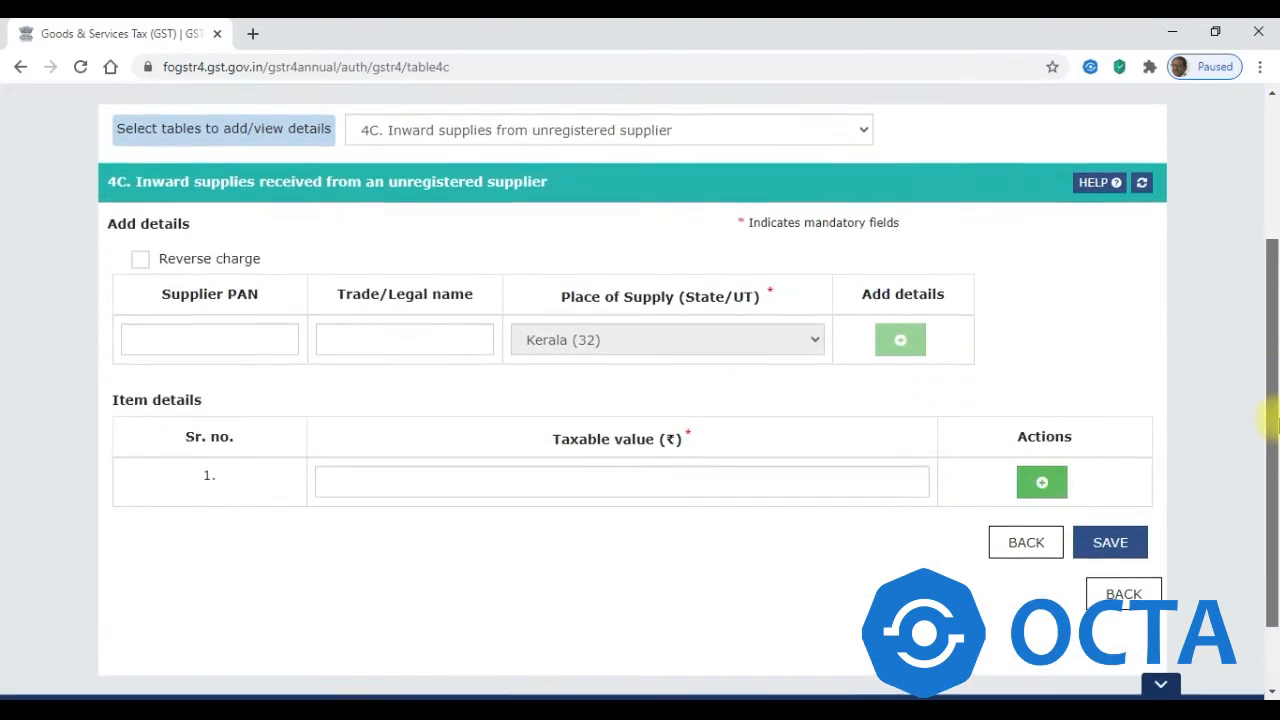
# - Tick Reverse charge and try the 4C tax fields, then discard the unsaved entry
pyautogui.click(436, 484)
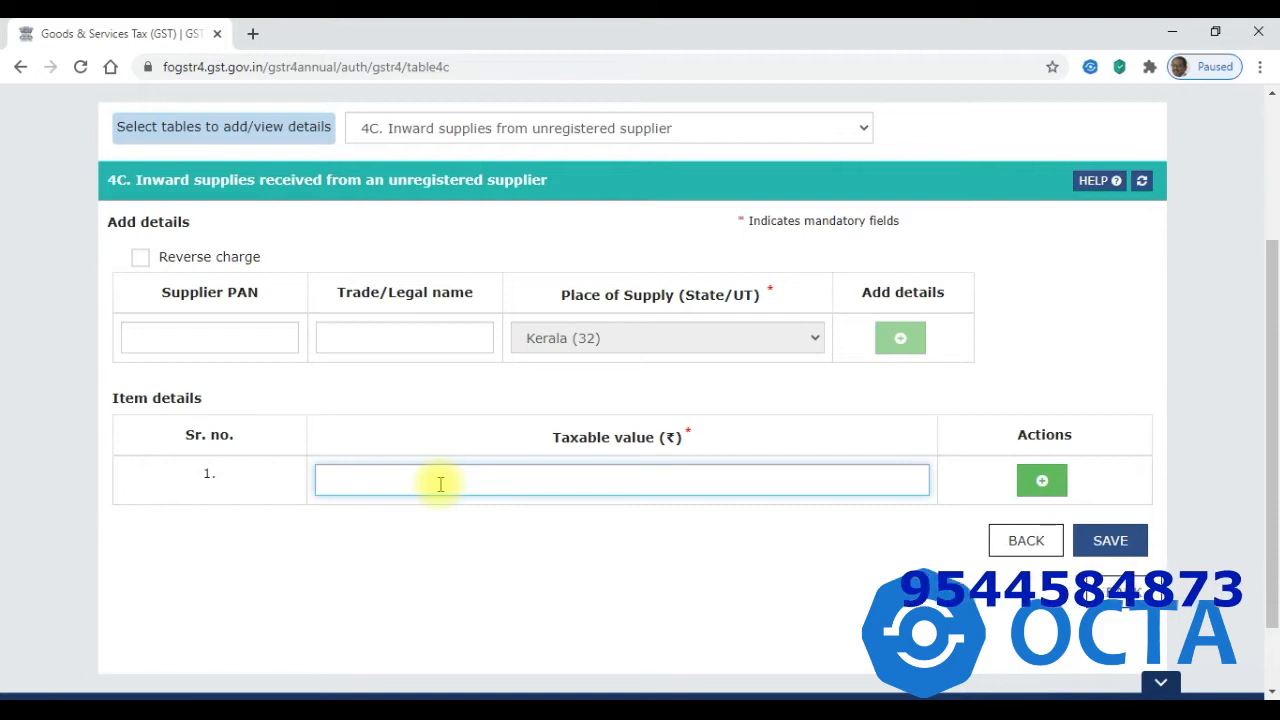
pyautogui.click(140, 259)
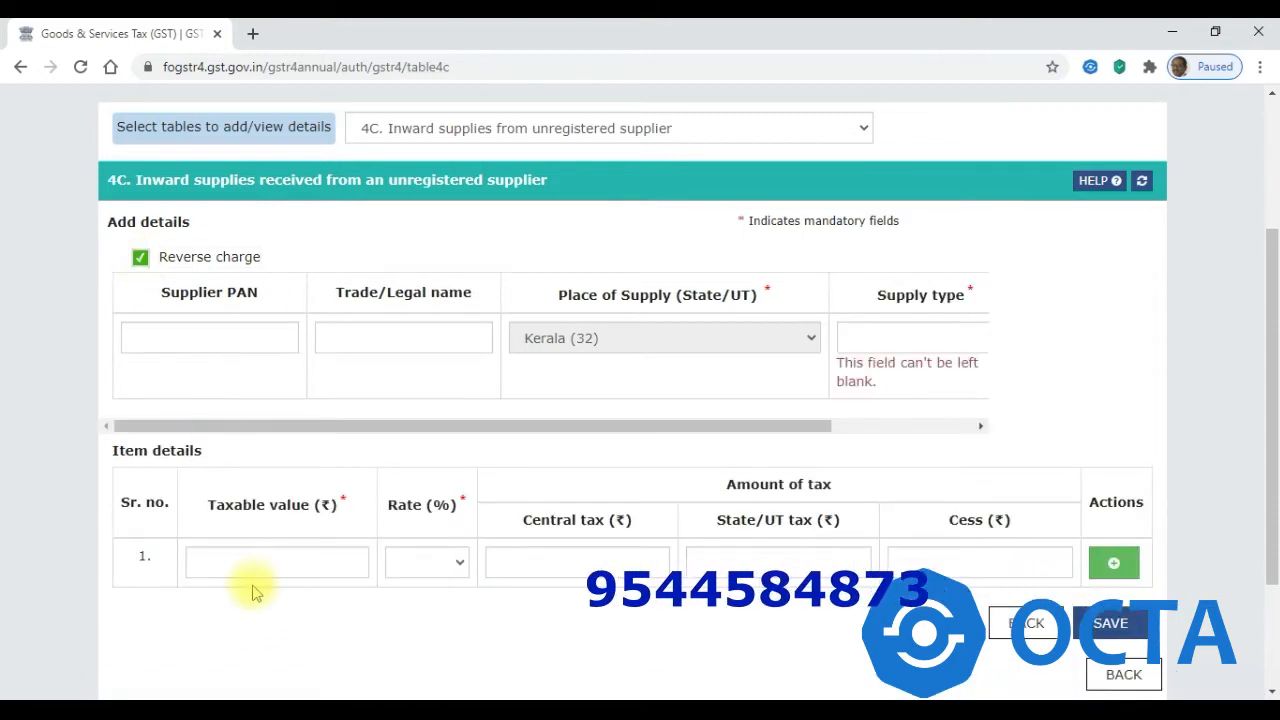
pyautogui.click(462, 565)
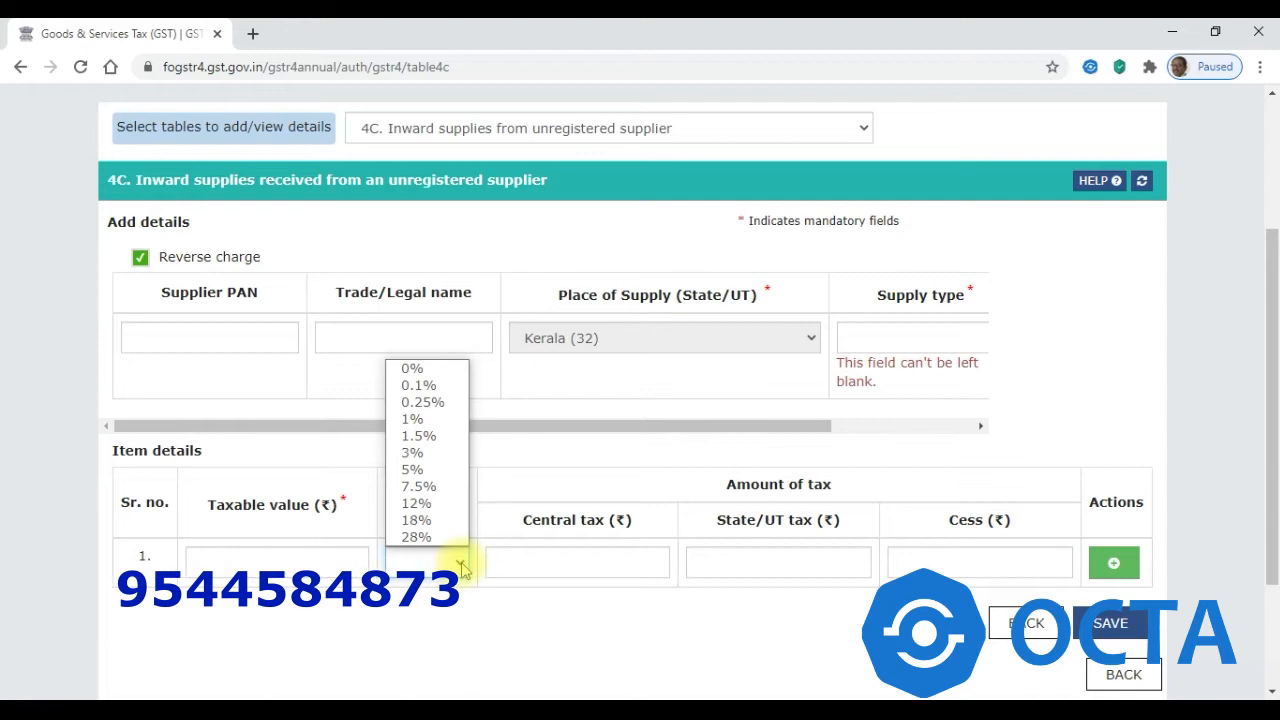
pyautogui.click(536, 561)
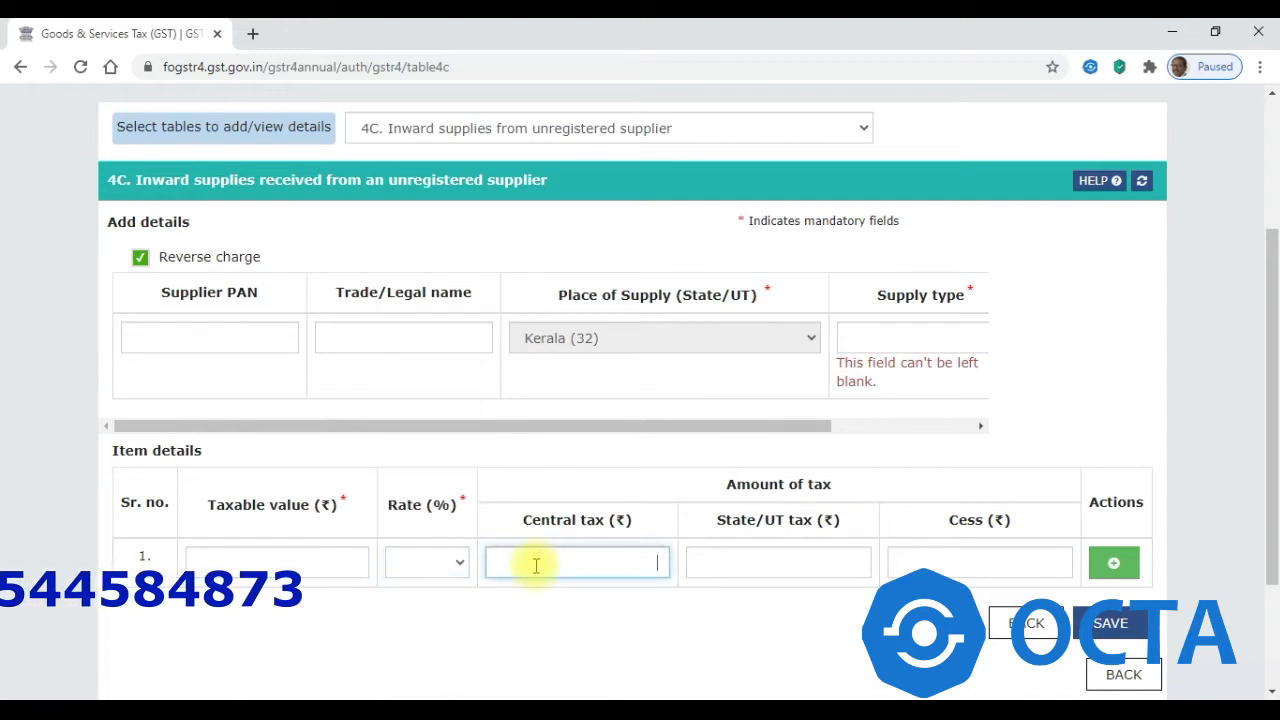
pyautogui.click(777, 561)
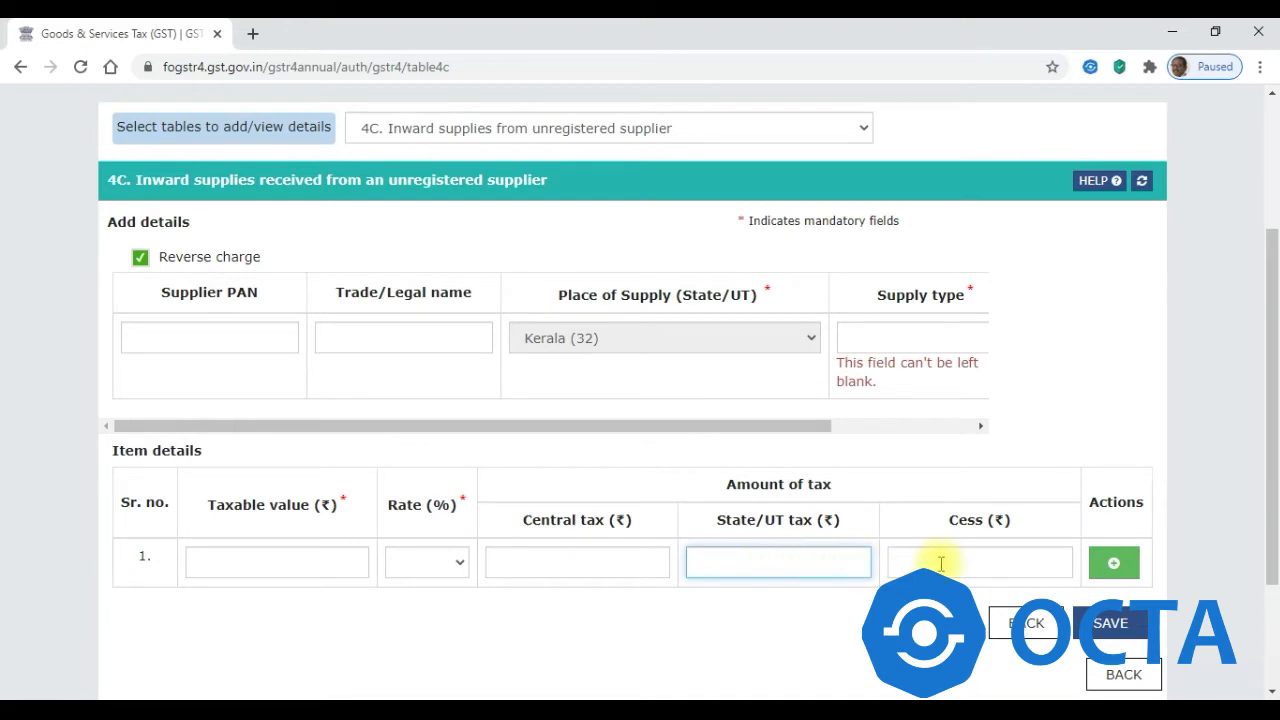
pyautogui.click(1027, 625)
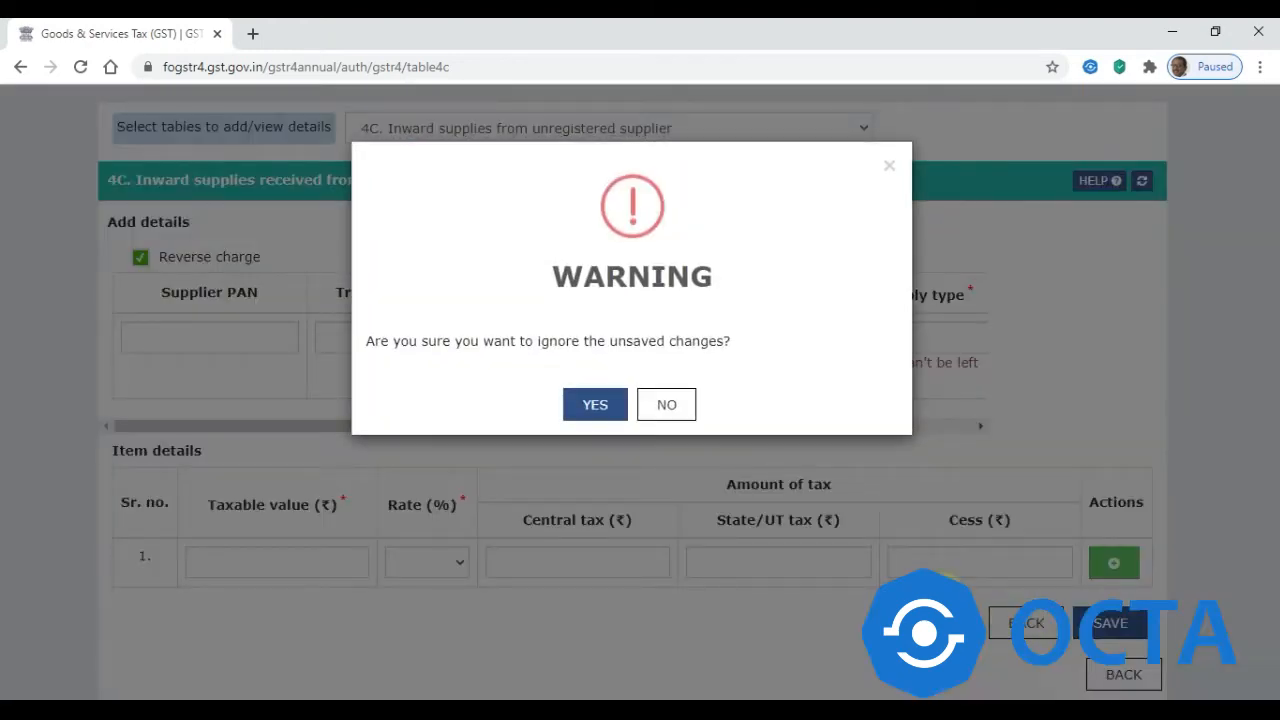
pyautogui.click(597, 408)
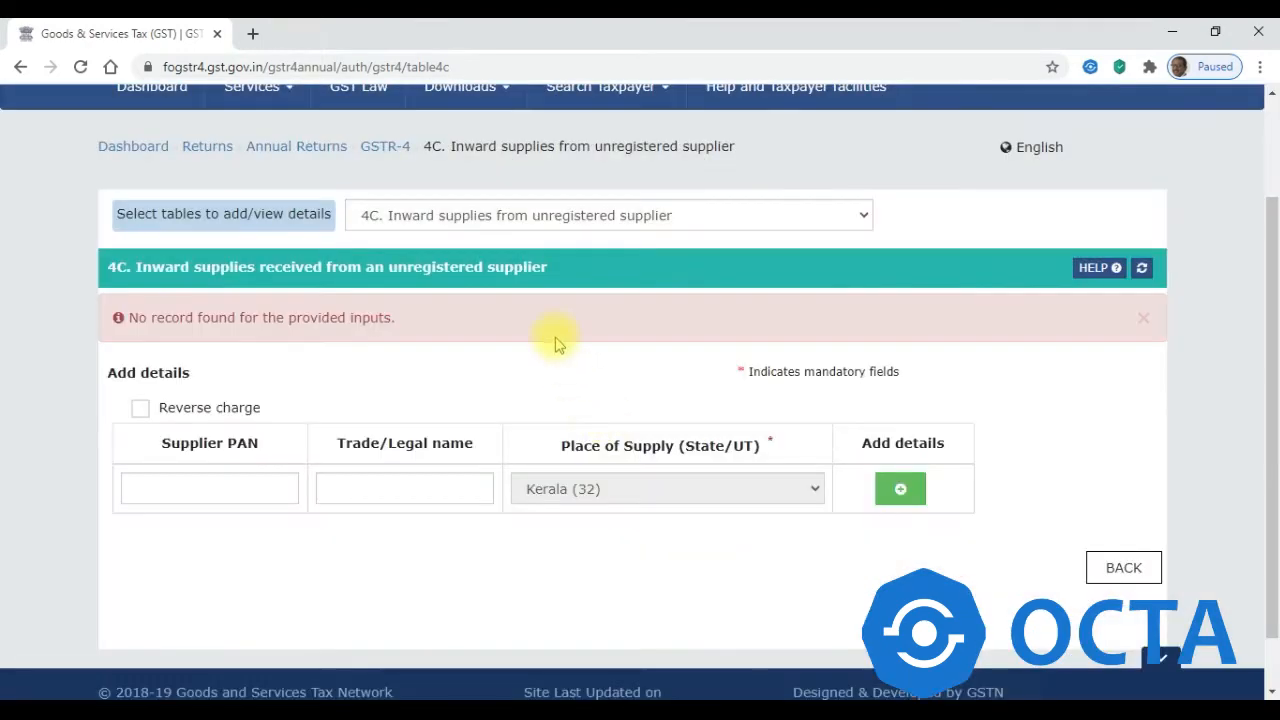
pyautogui.click(537, 216)
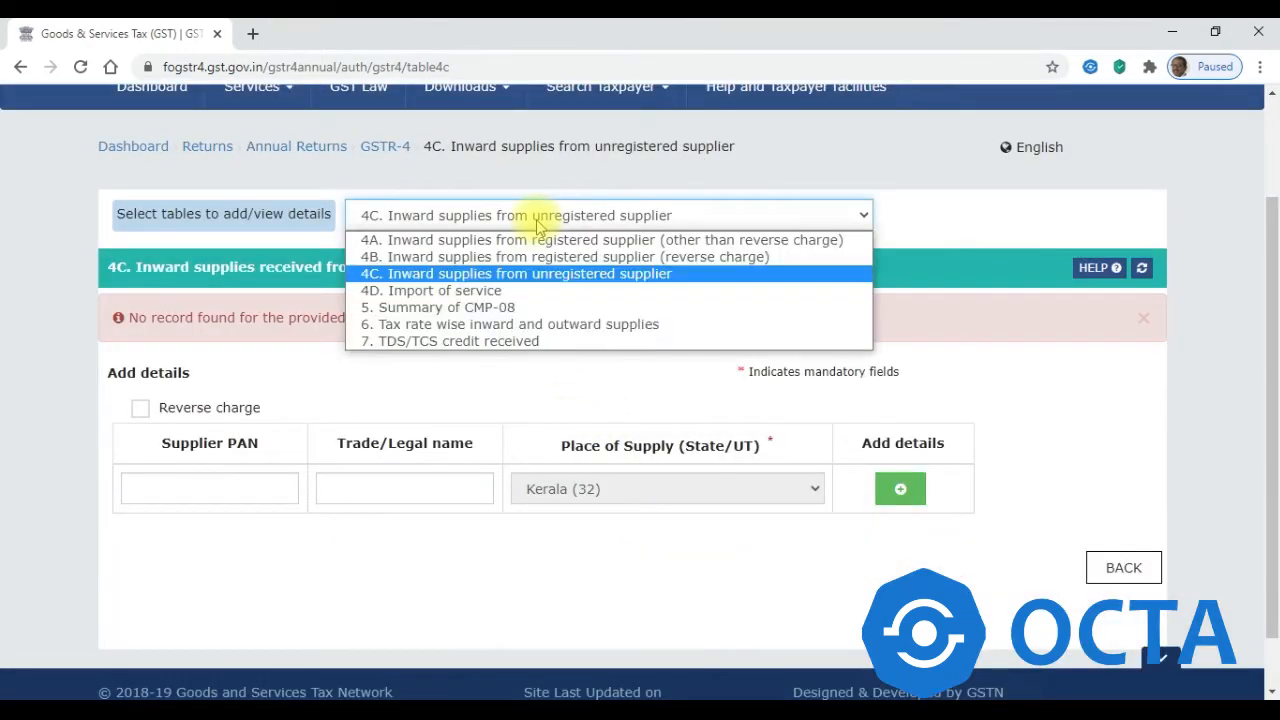
# - Switch to Table 4D Import of service and start a trial item row
pyautogui.click(517, 291)
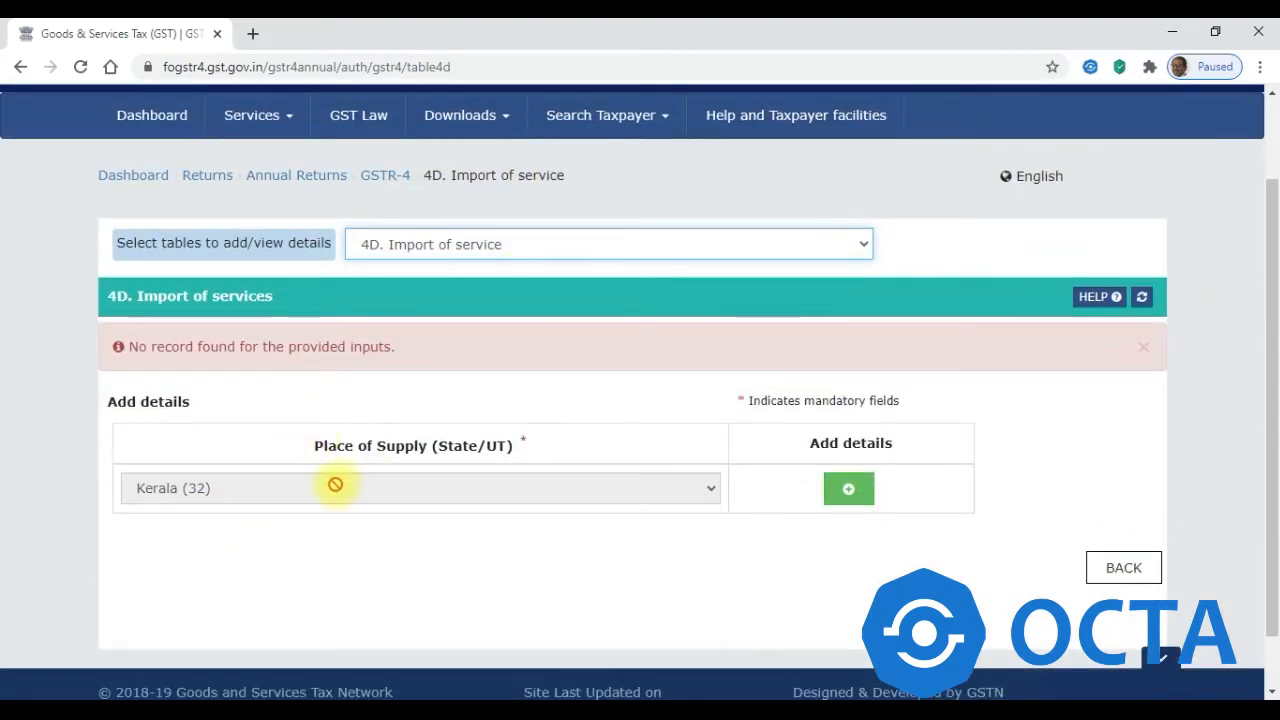
pyautogui.click(848, 425)
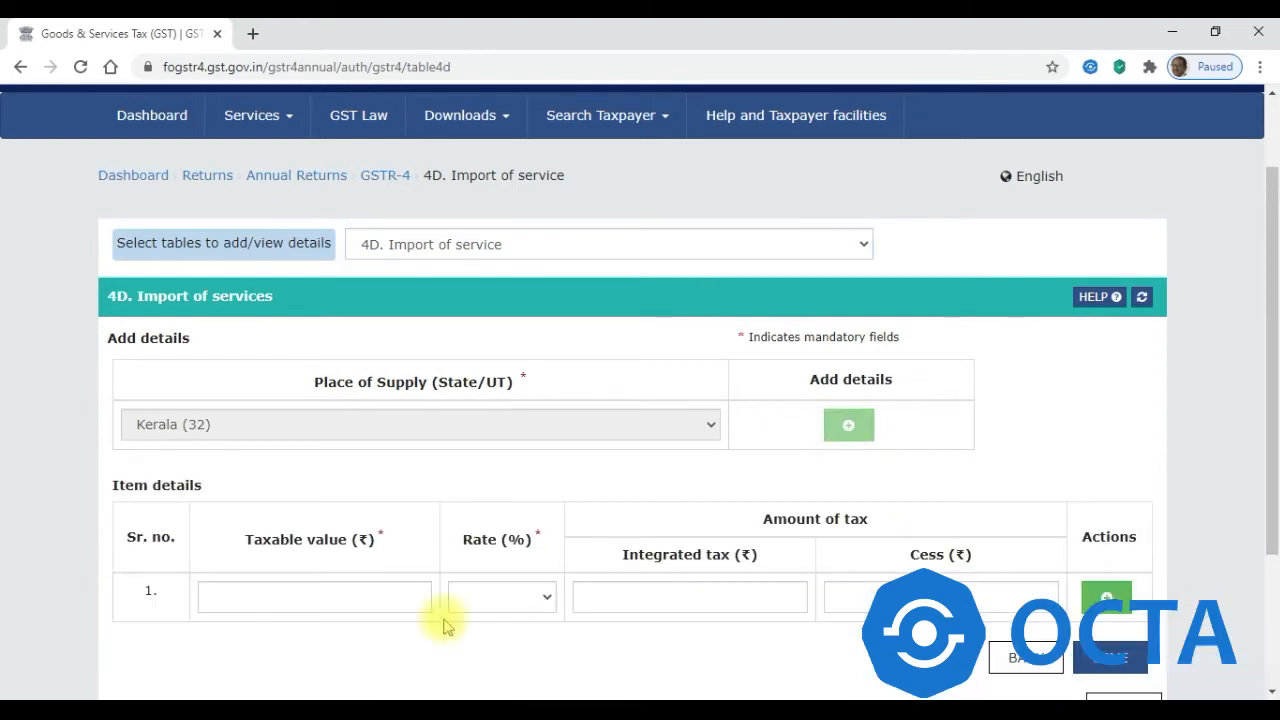
pyautogui.click(266, 593)
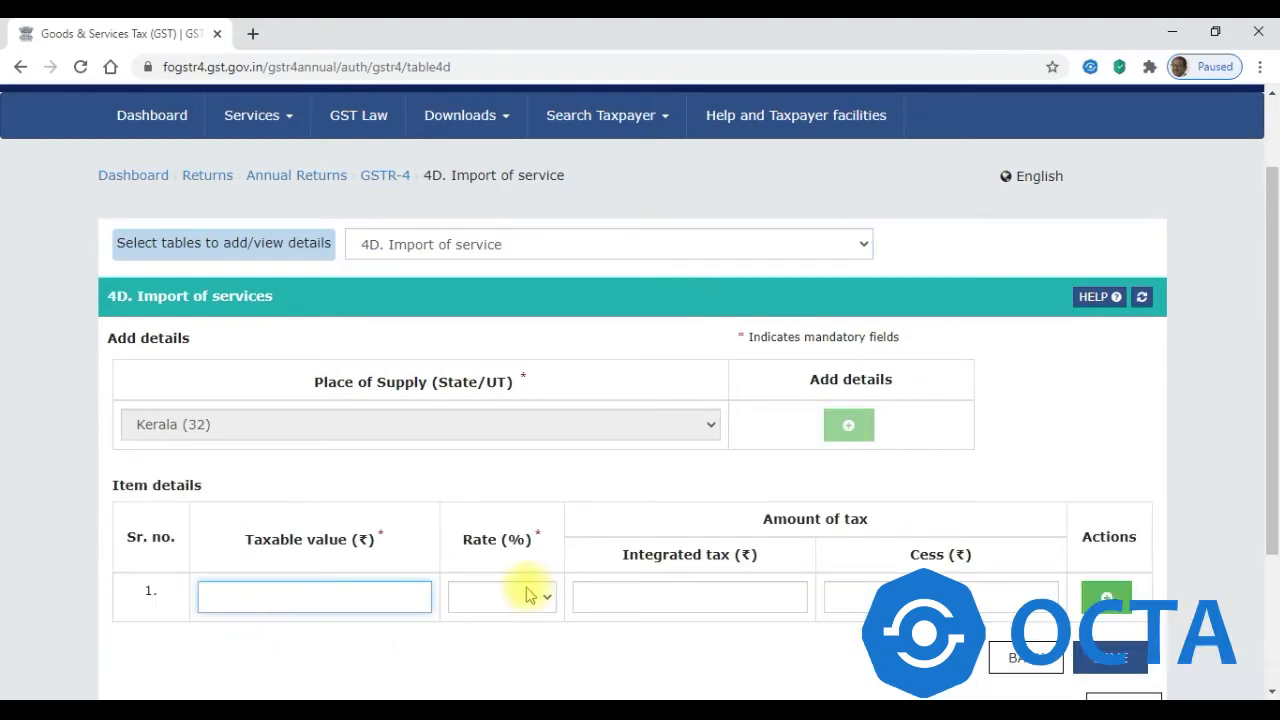
pyautogui.click(530, 595)
pyautogui.click(530, 598)
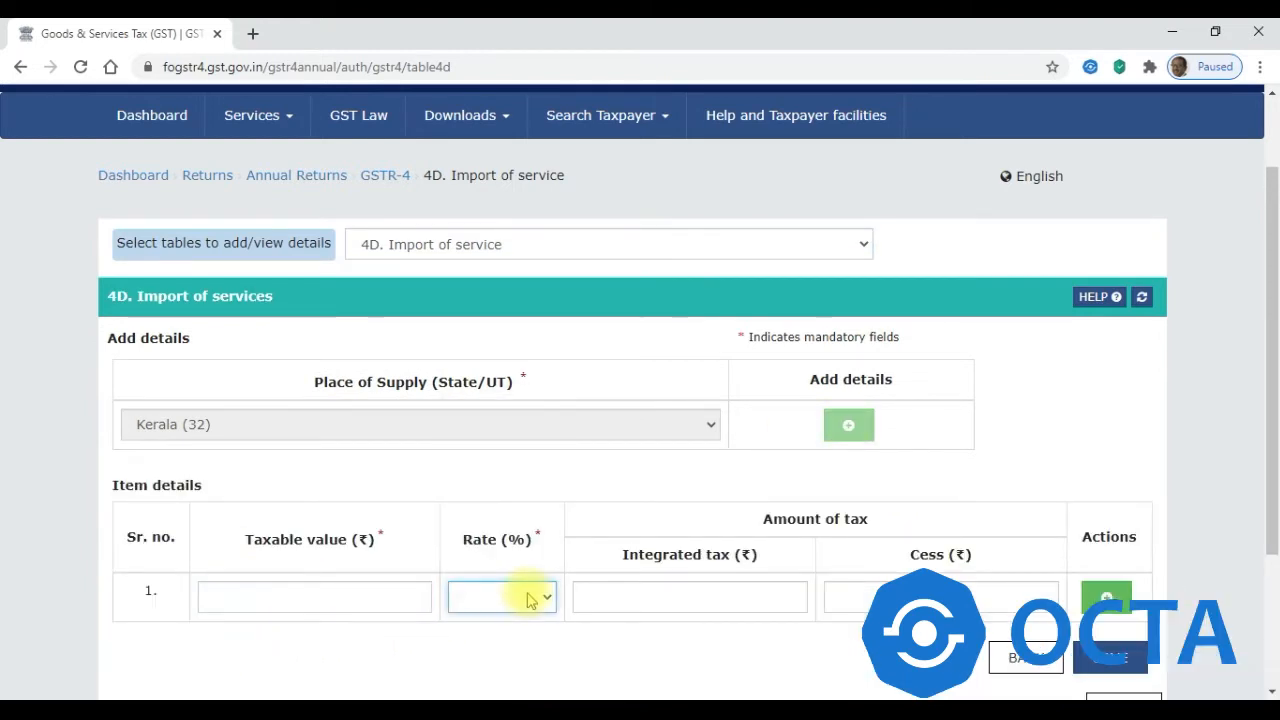
pyautogui.click(615, 598)
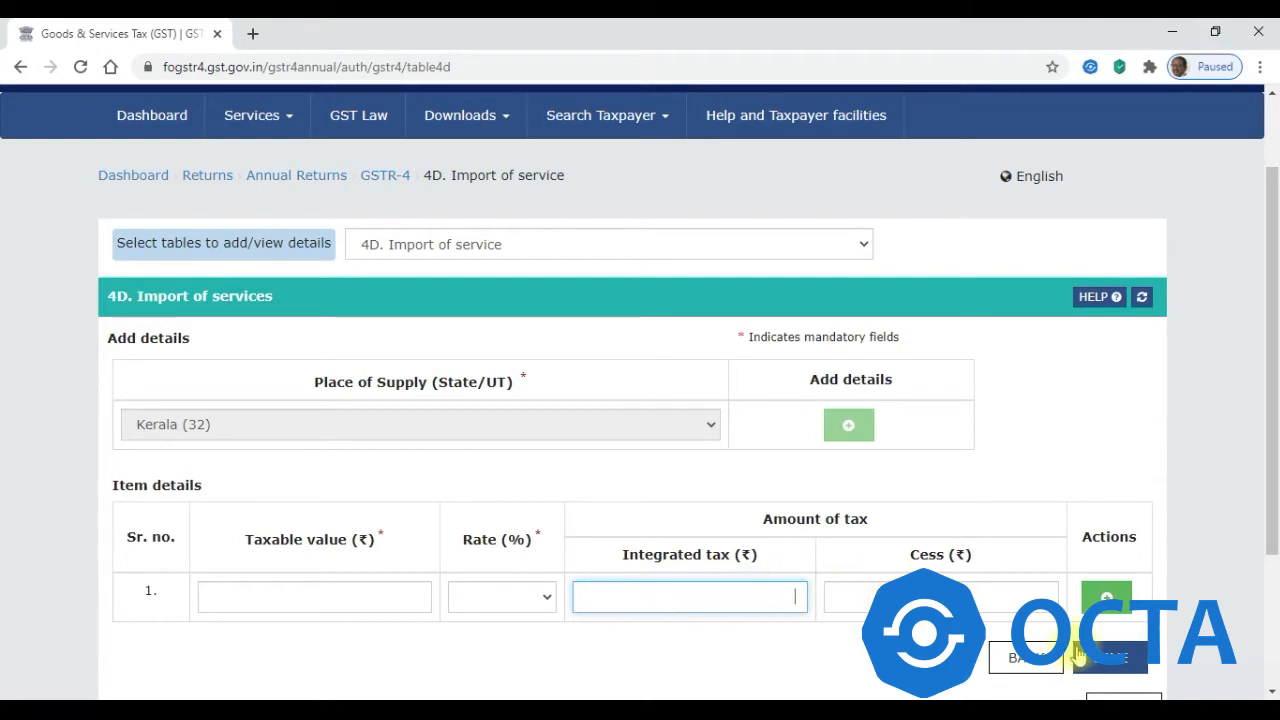
# - Discard the unsaved 4D item row and open Table 5 Summary of CMP-08
pyautogui.click(1030, 660)
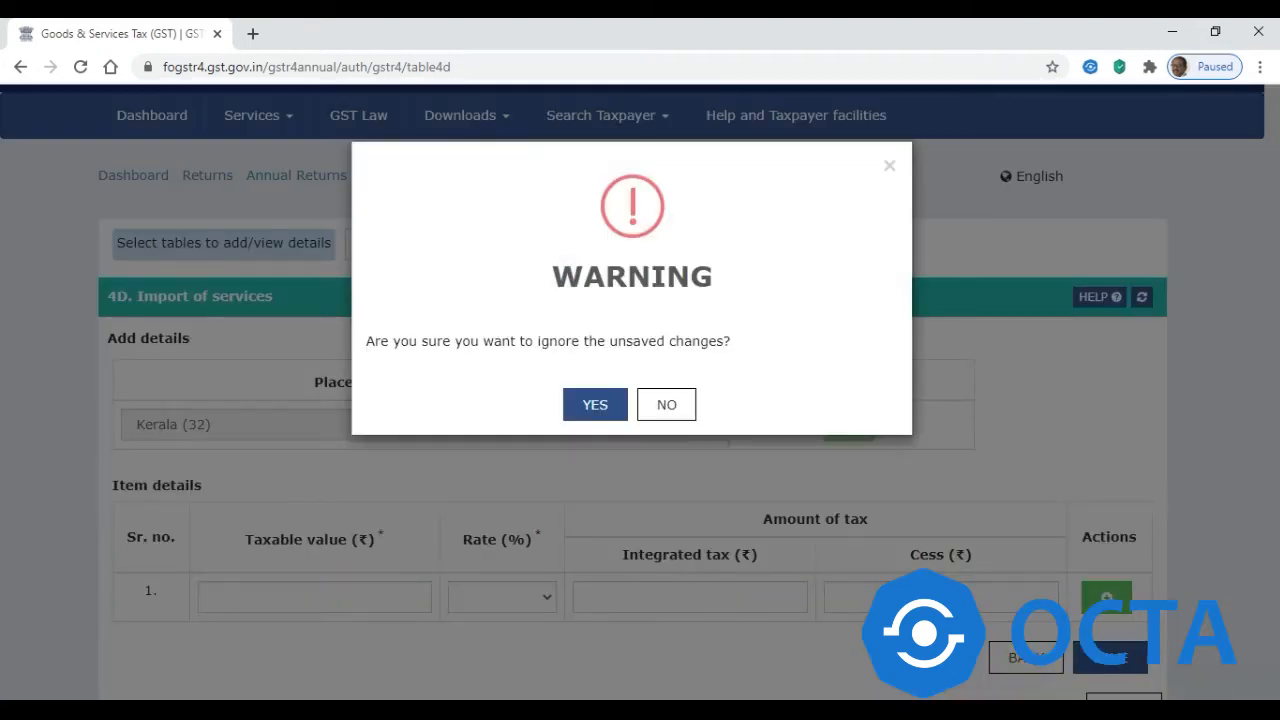
pyautogui.click(600, 405)
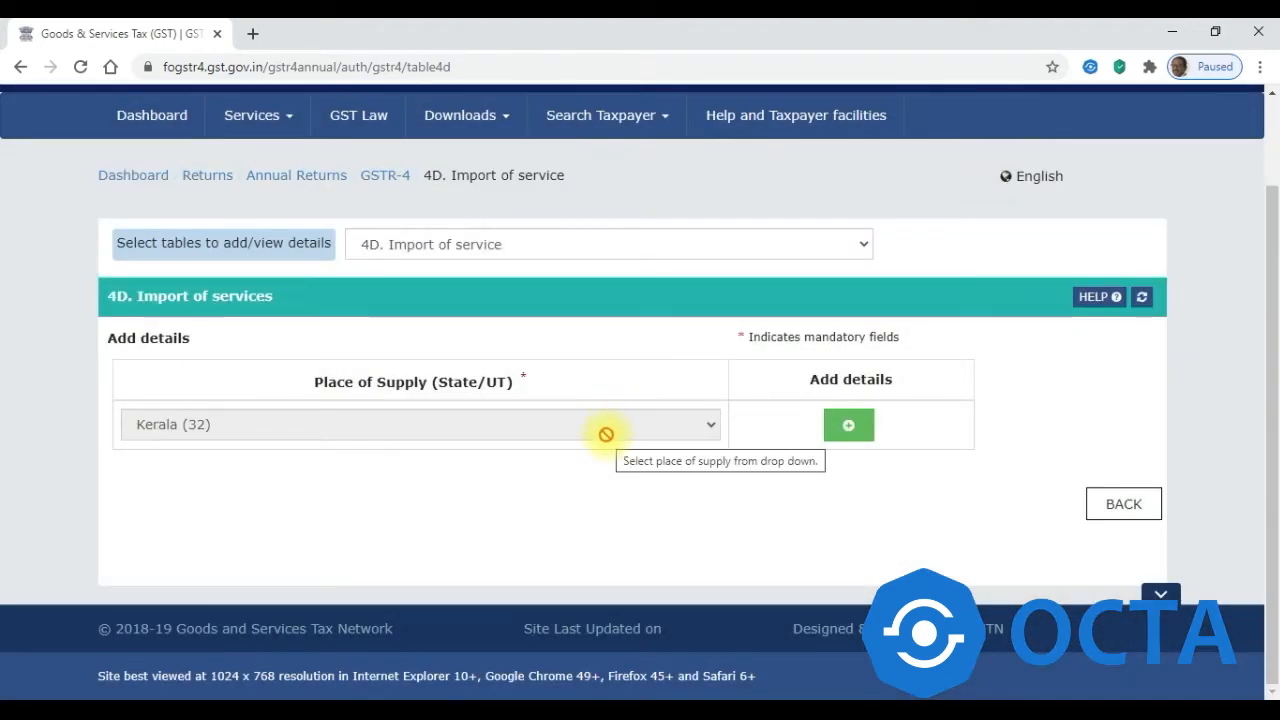
pyautogui.click(472, 256)
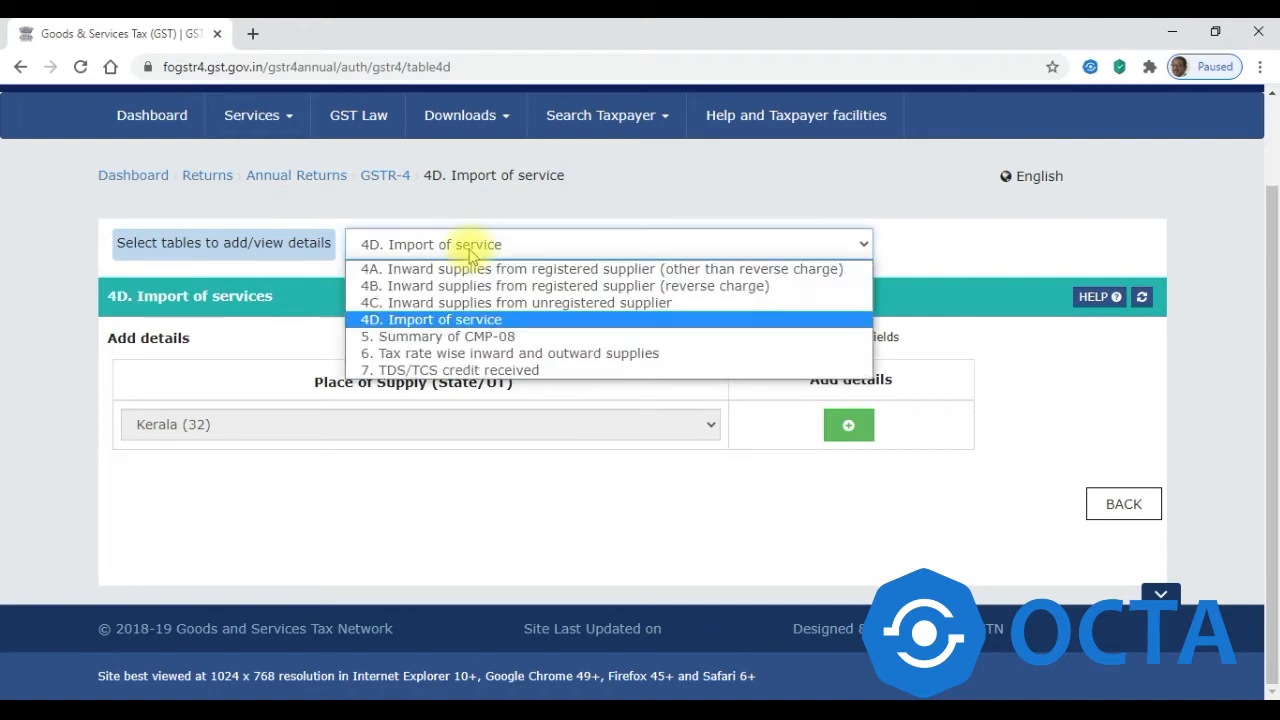
pyautogui.click(450, 337)
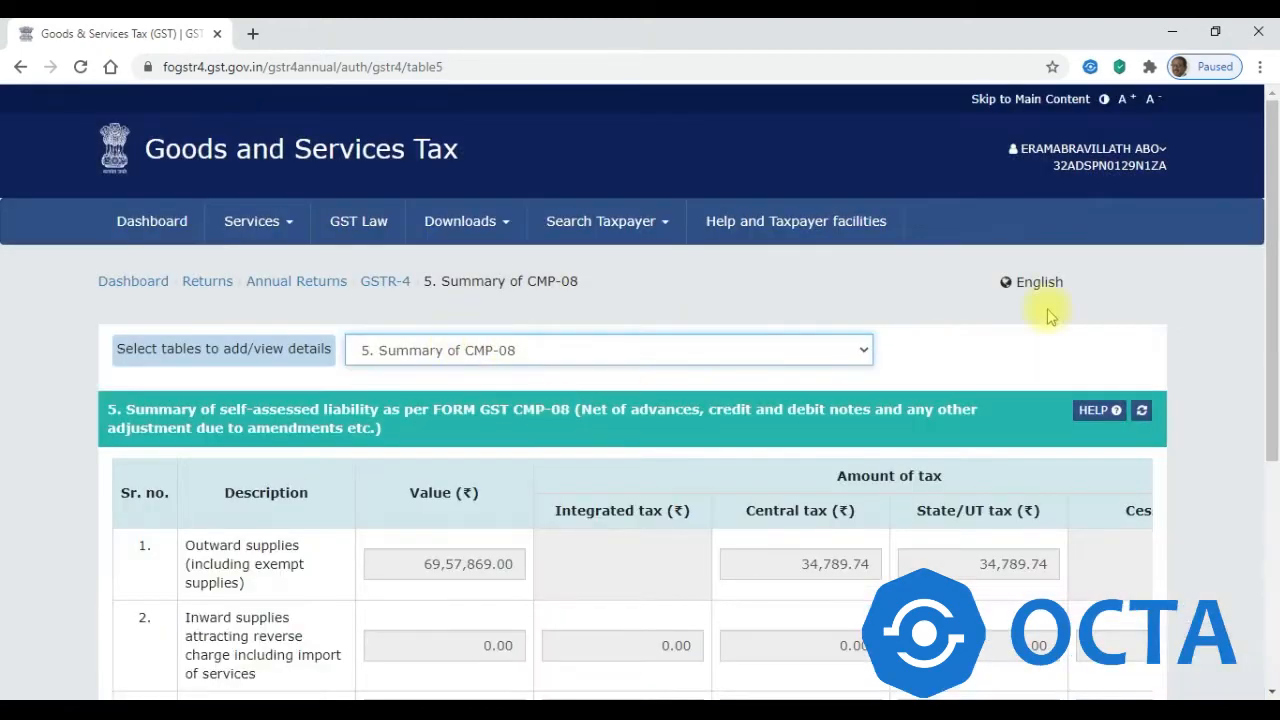
# - Check the CMP-08 outward supplies and central tax values, then go back to the GSTR-4 page
pyautogui.scroll(-3, 1255, 200)
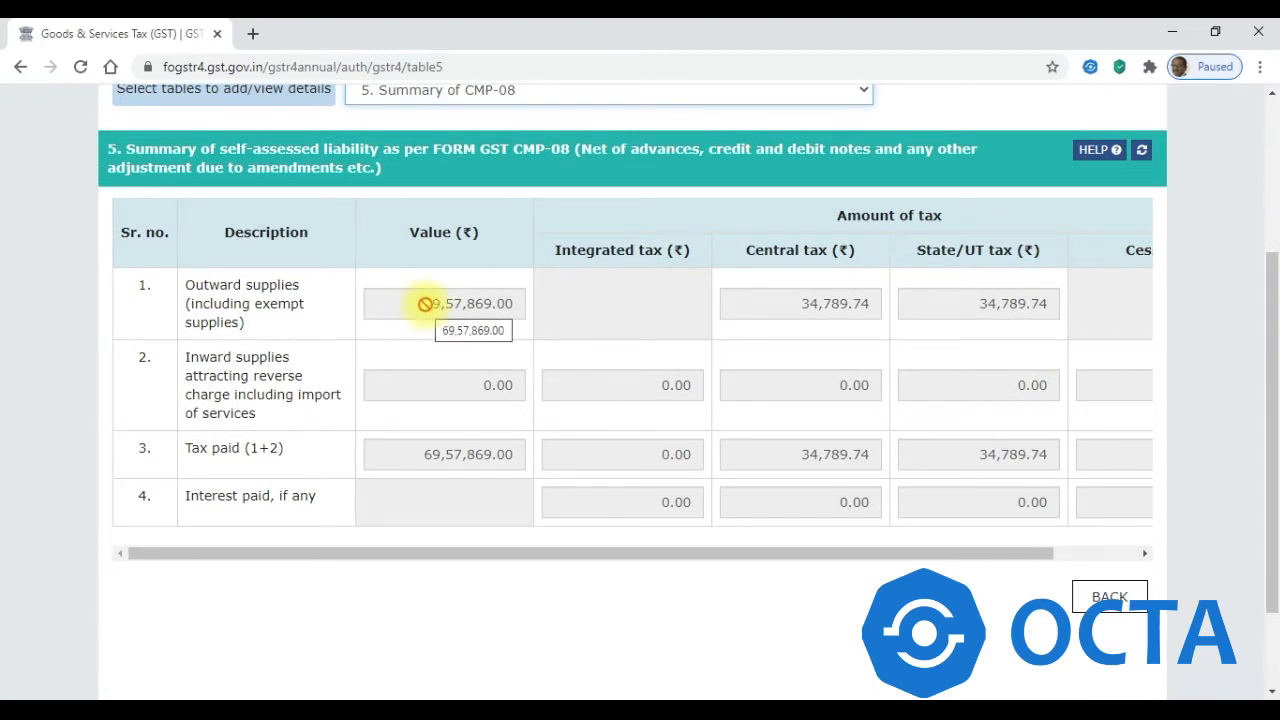
pyautogui.moveTo(433, 301); pyautogui.dragTo(491, 303)
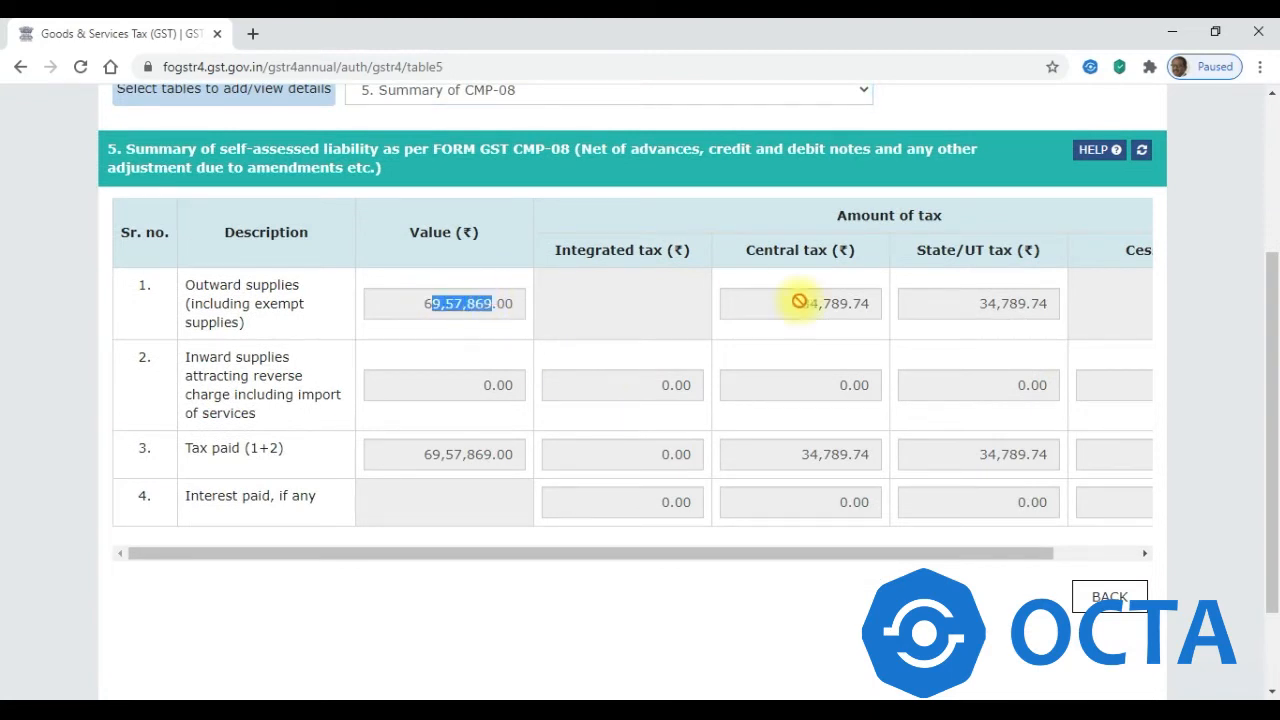
pyautogui.moveTo(797, 309); pyautogui.dragTo(890, 368)
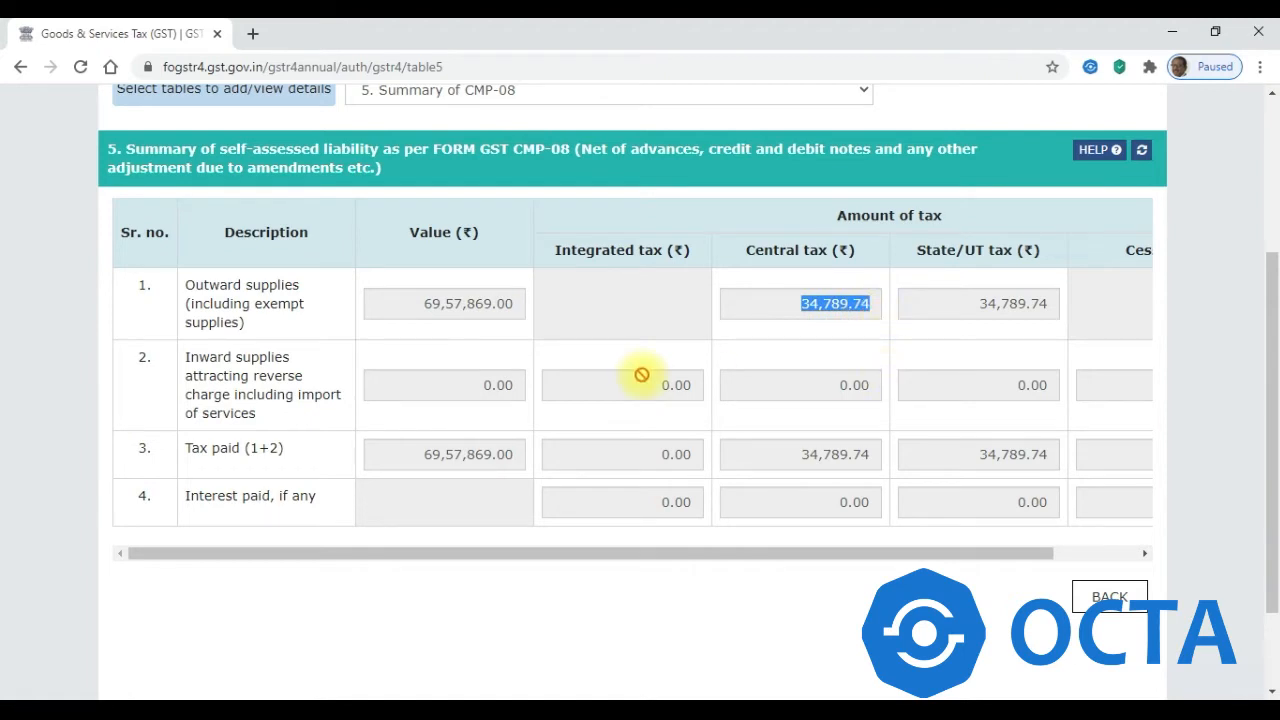
pyautogui.moveTo(422, 304); pyautogui.dragTo(849, 409)
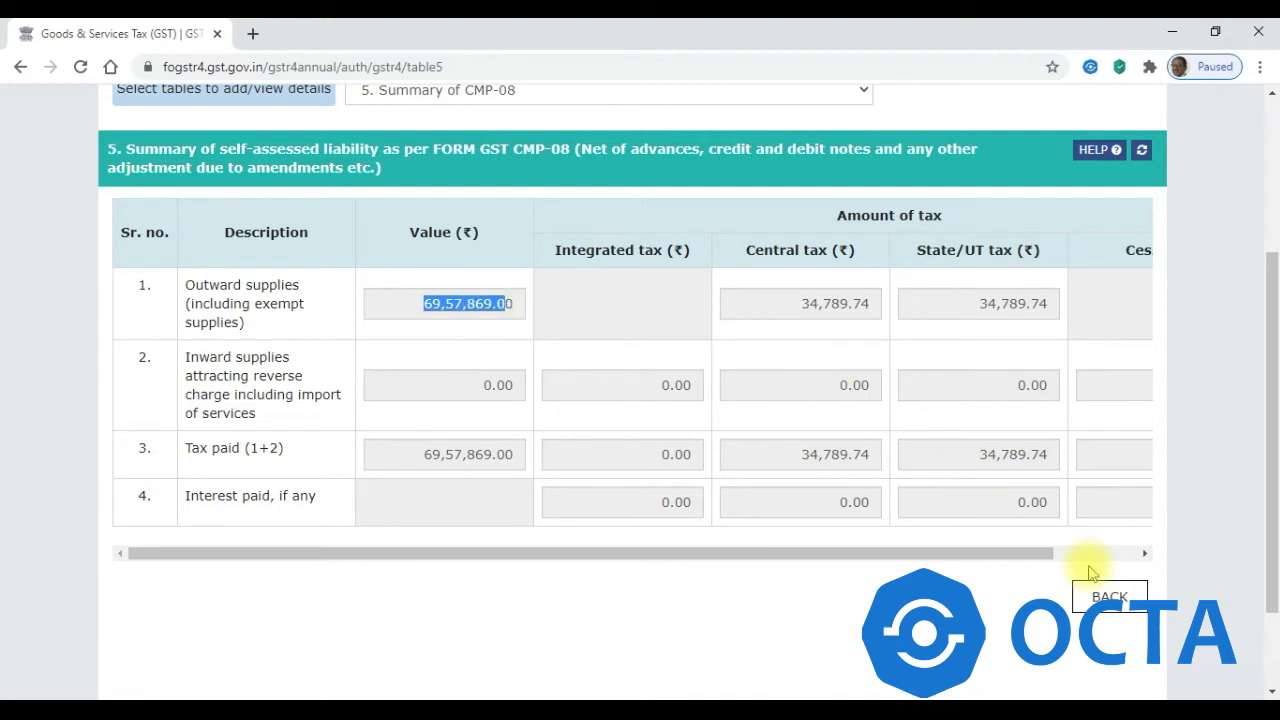
pyautogui.click(1109, 597)
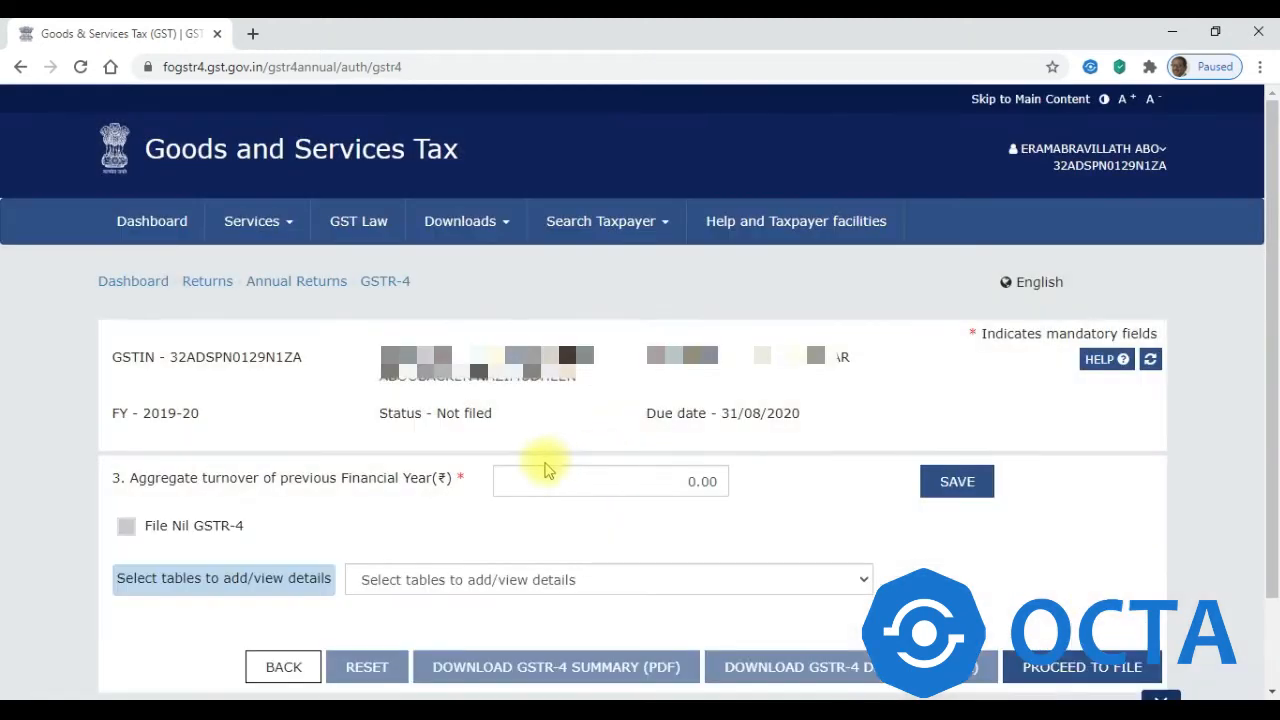
# - Enter 10000000 as Table 6 outward supplies at the 1% rate
pyautogui.click(528, 586)
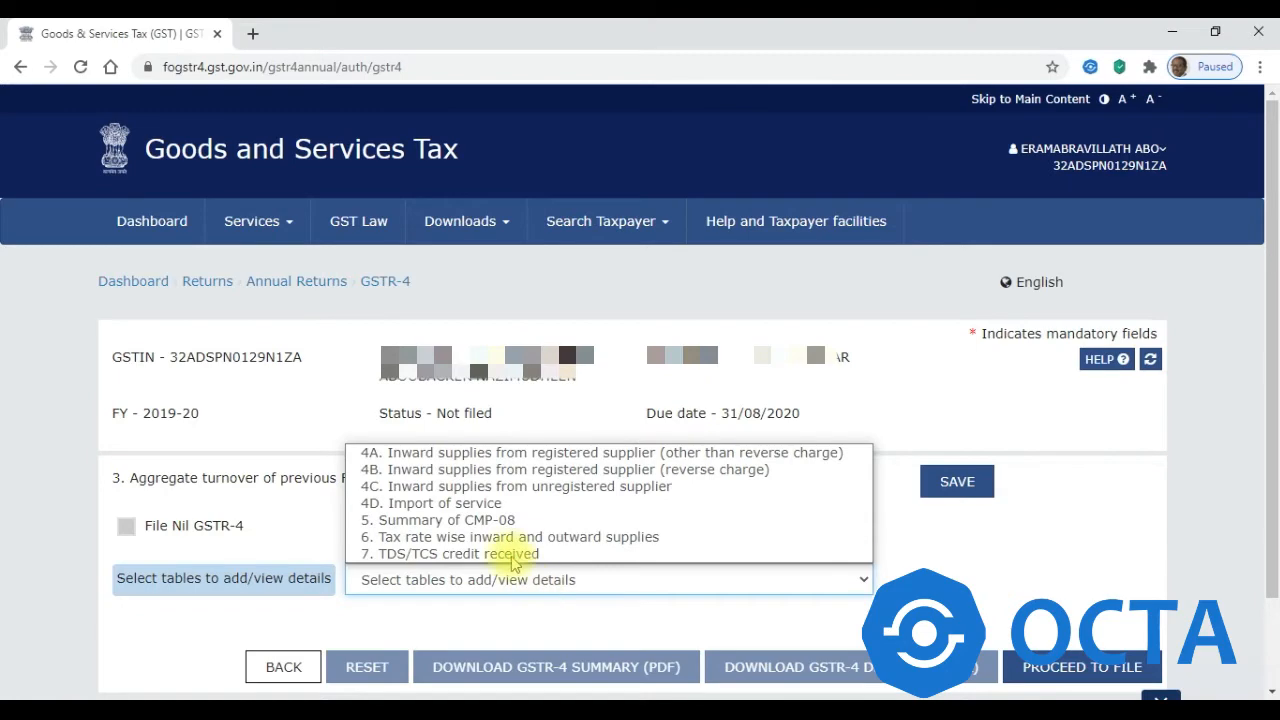
pyautogui.click(497, 541)
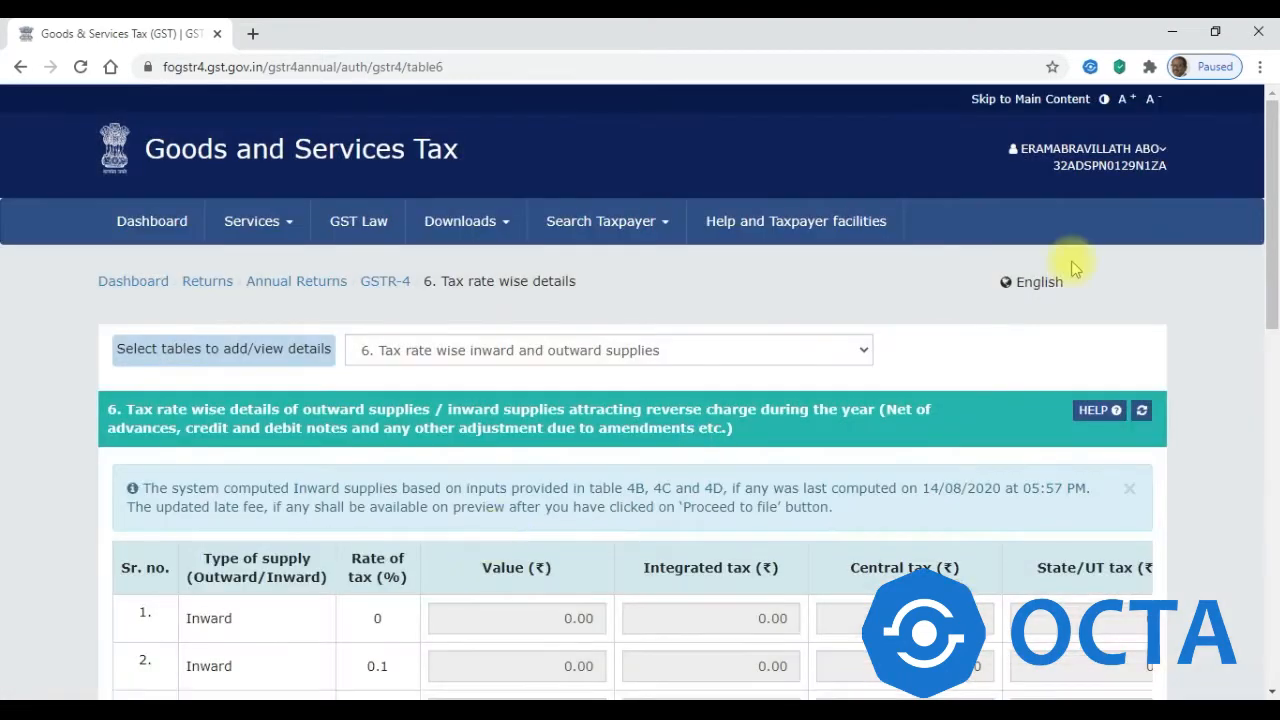
pyautogui.moveTo(1273, 200); pyautogui.dragTo(1273, 538)
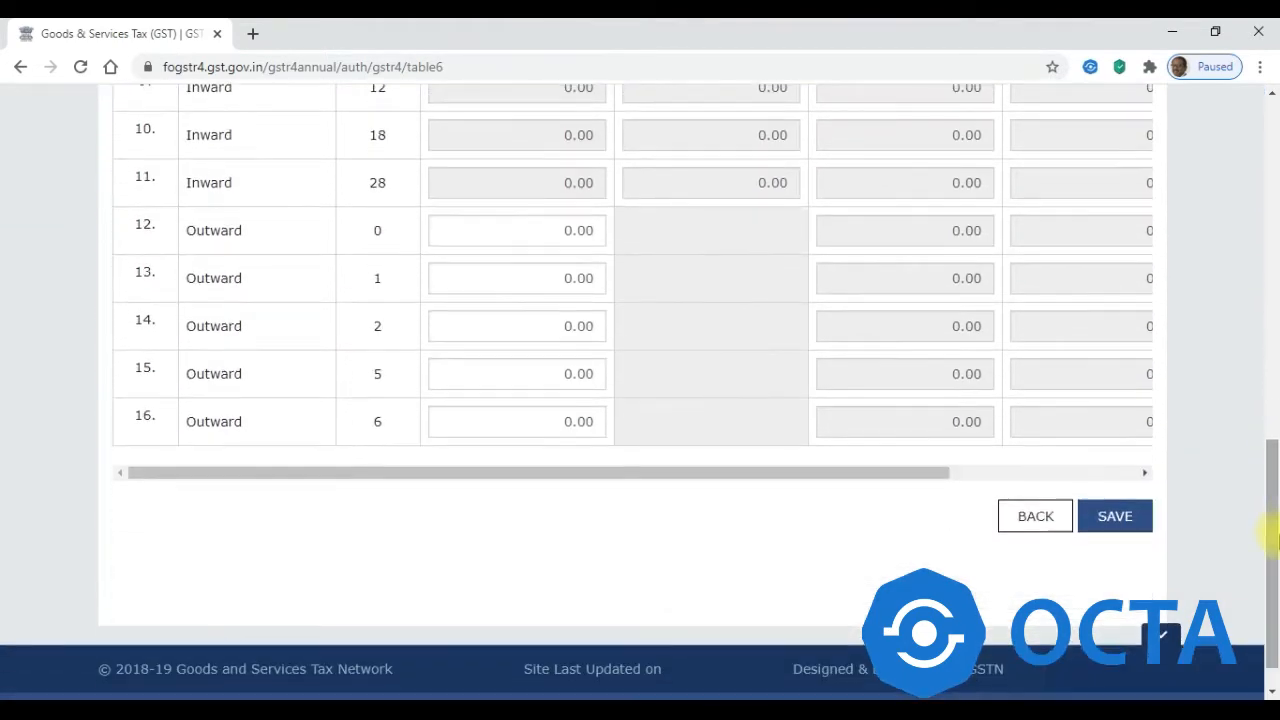
pyautogui.click(540, 228)
pyautogui.click(528, 276)
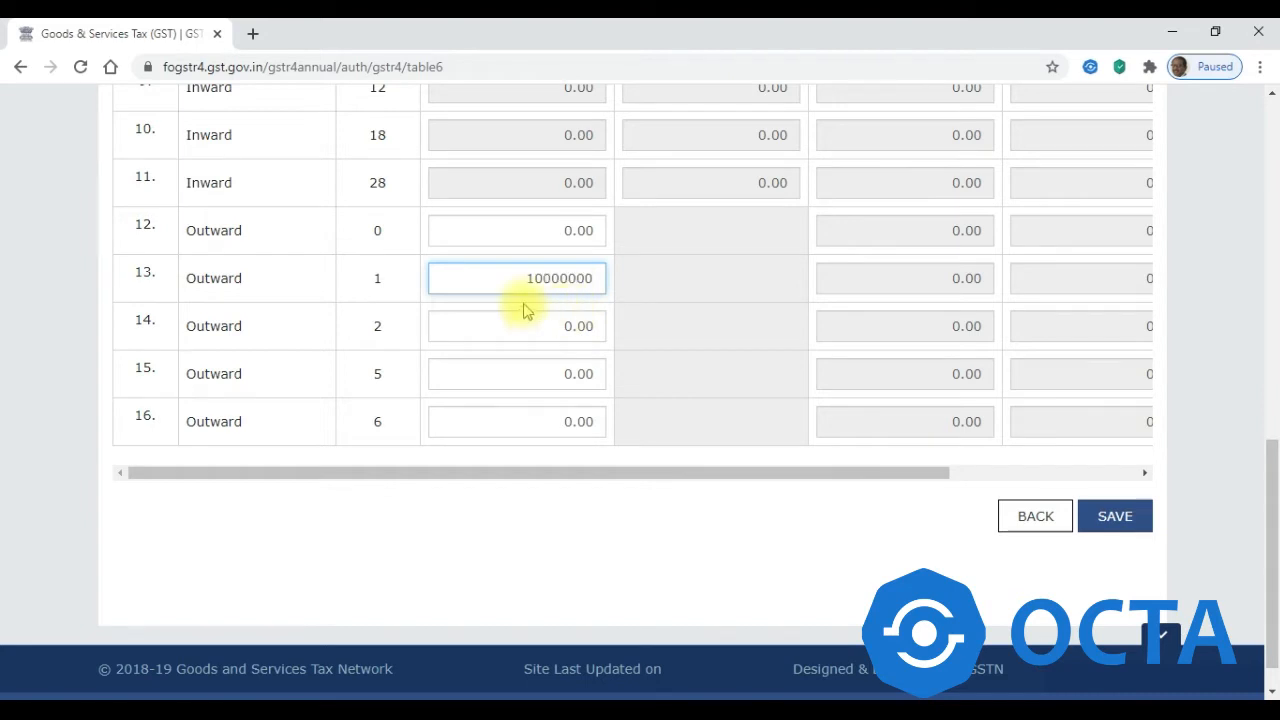
pyautogui.click(857, 290)
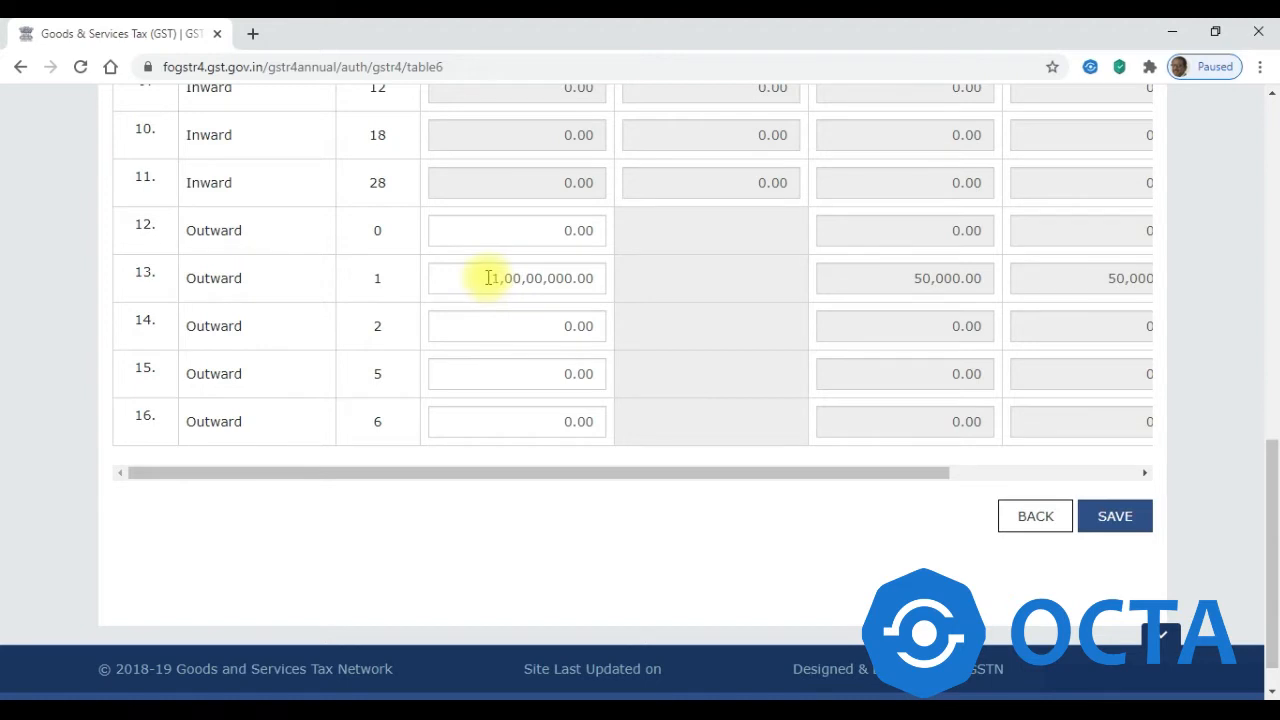
# - Verify the 1,00,00,000.00 value yields 50,000.00 each in central and state tax
pyautogui.moveTo(489, 278); pyautogui.dragTo(592, 272)
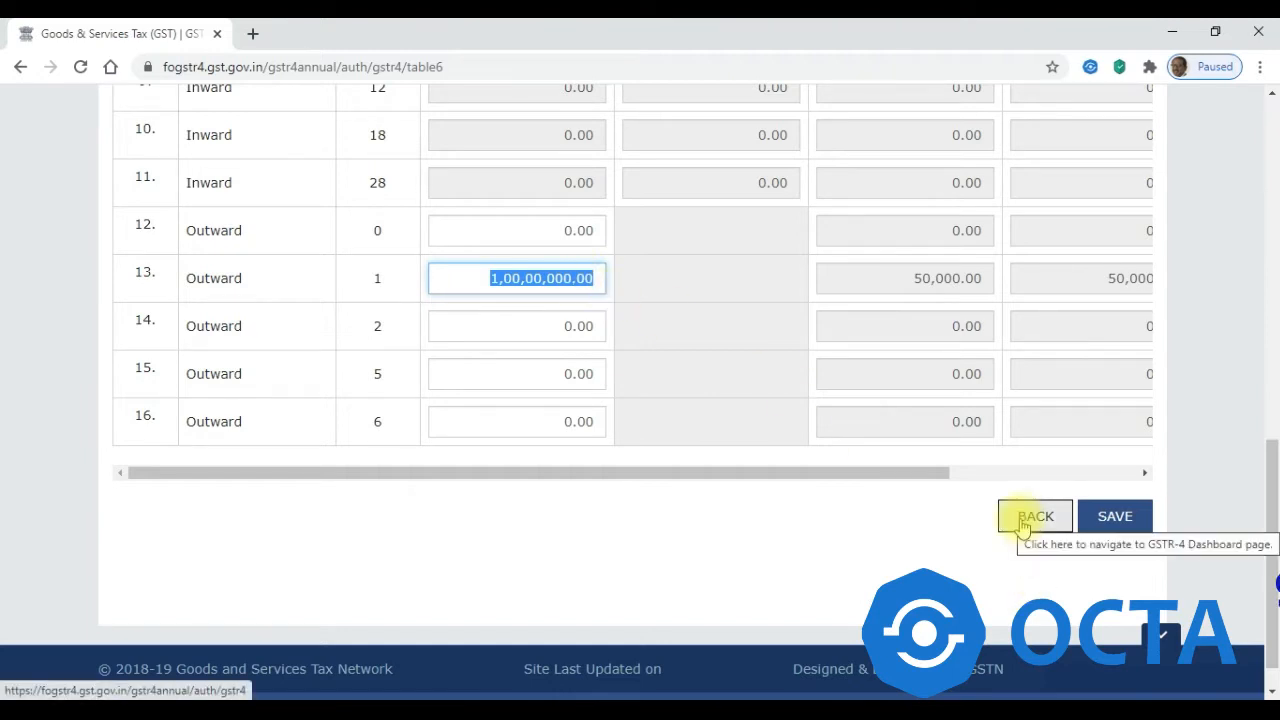
pyautogui.moveTo(1268, 457); pyautogui.dragTo(1240, 331)
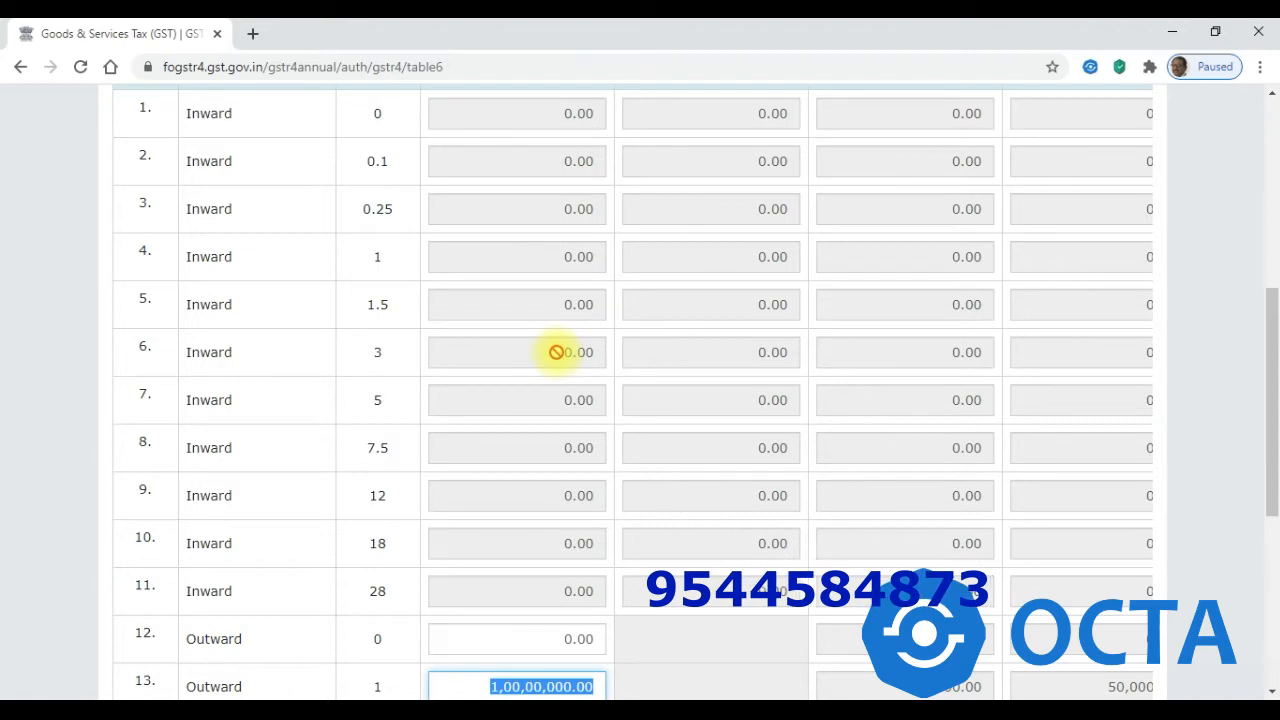
pyautogui.moveTo(1268, 298); pyautogui.dragTo(1266, 194)
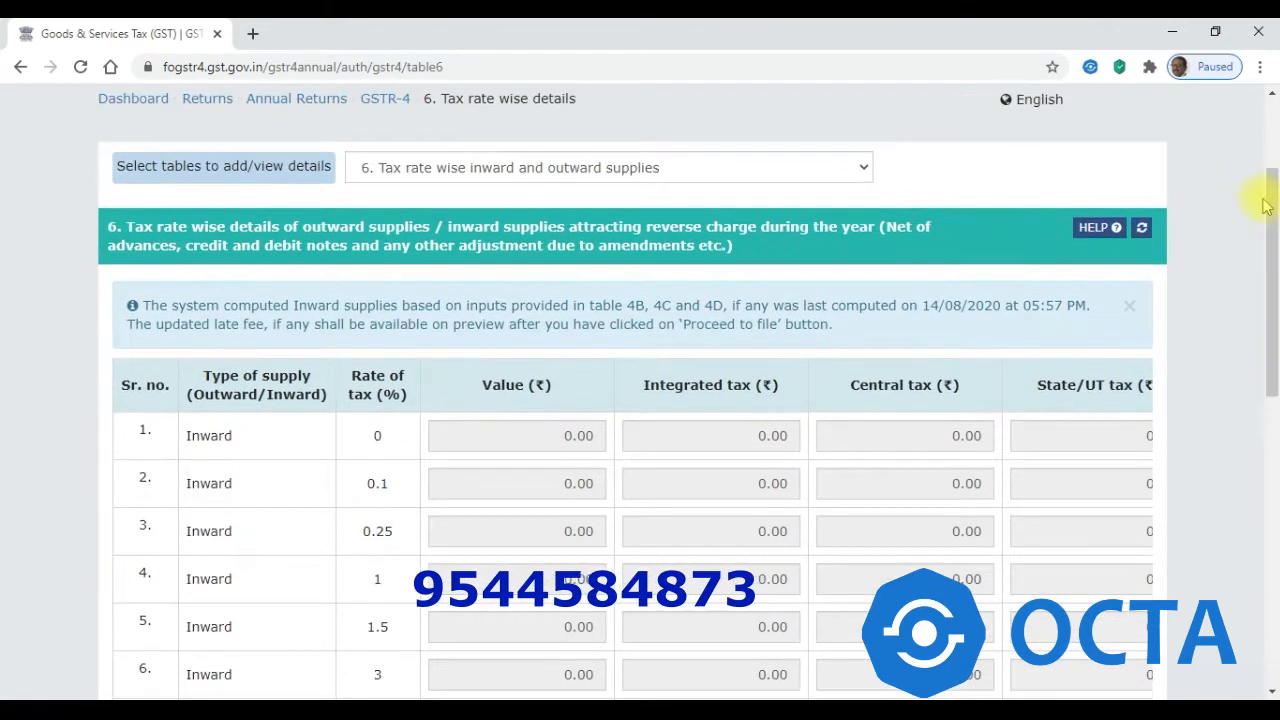
pyautogui.click(662, 175)
# - Review the empty inward supply tables 4B, 4C and 4D in turn
pyautogui.click(588, 210)
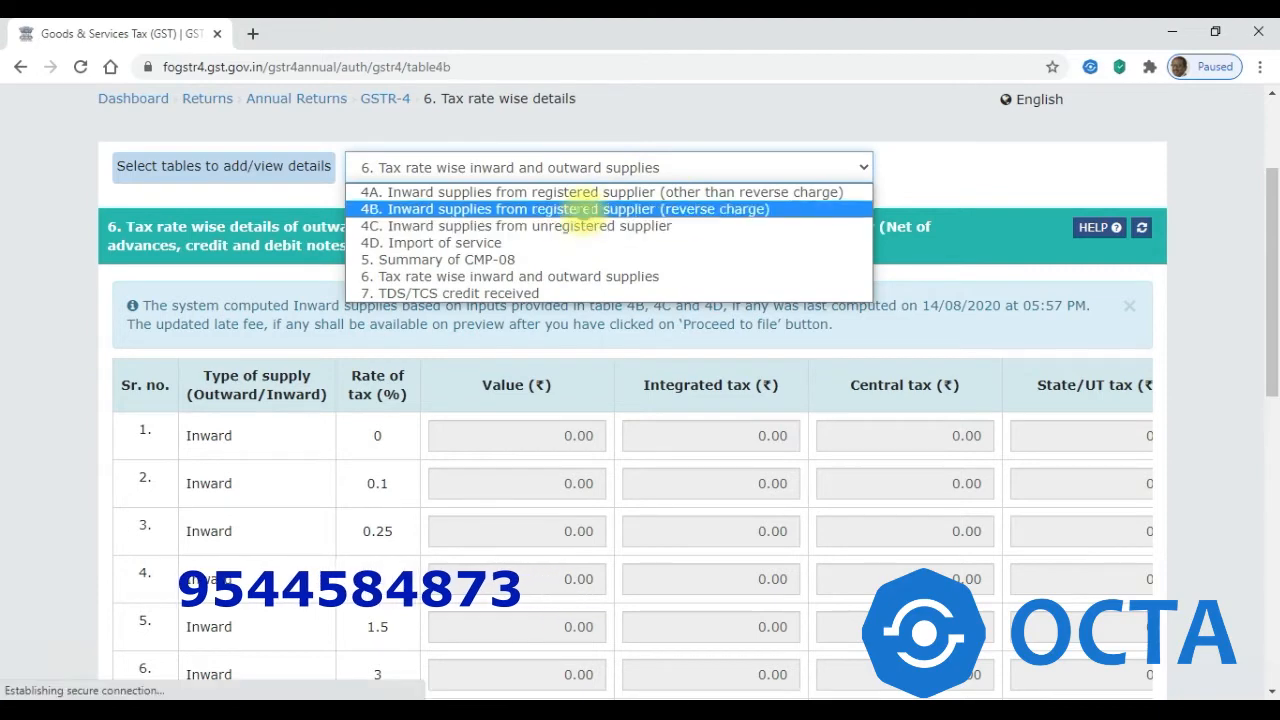
pyautogui.scroll(-1, 586, 220)
pyautogui.click(563, 247)
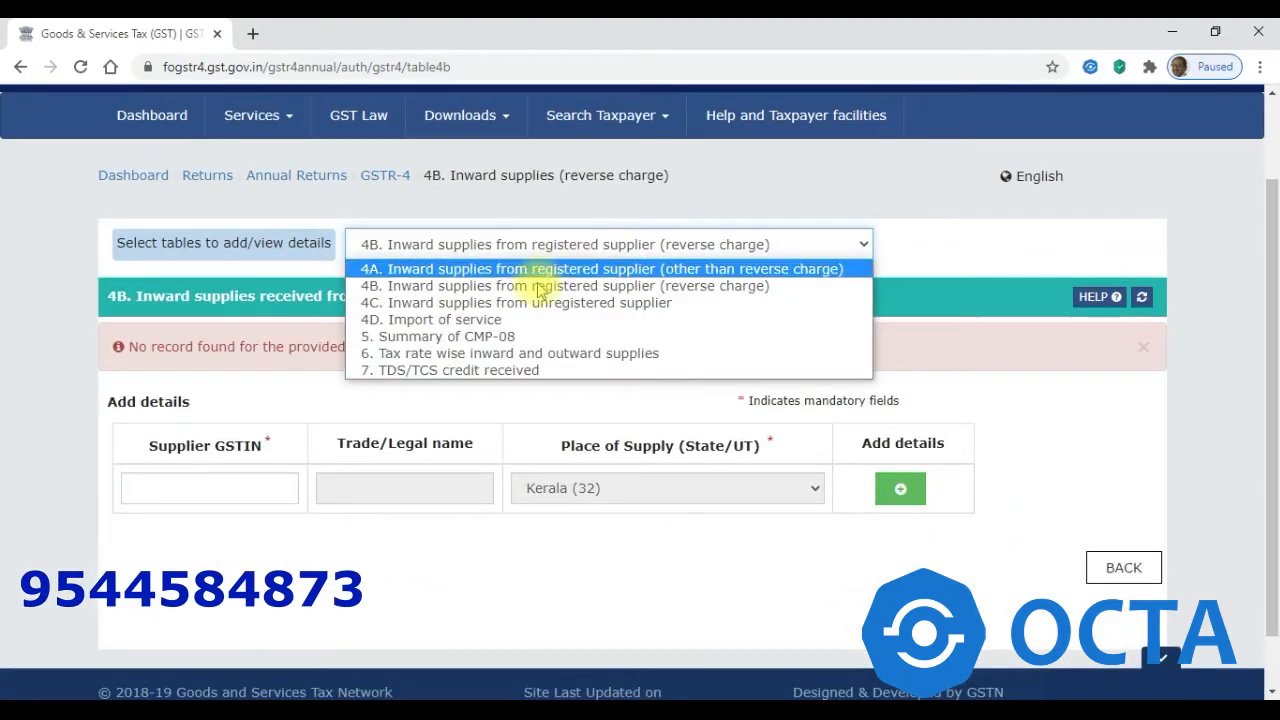
pyautogui.click(512, 302)
pyautogui.scroll(-1, 480, 309)
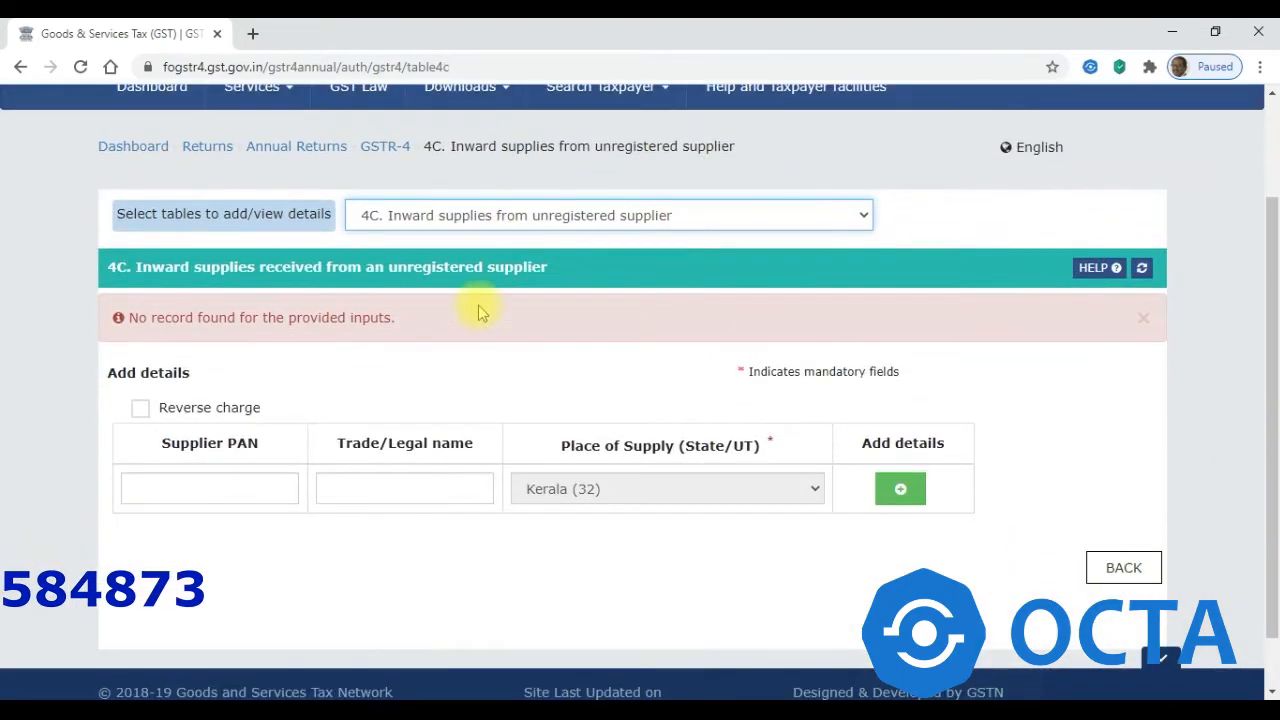
pyautogui.click(140, 410)
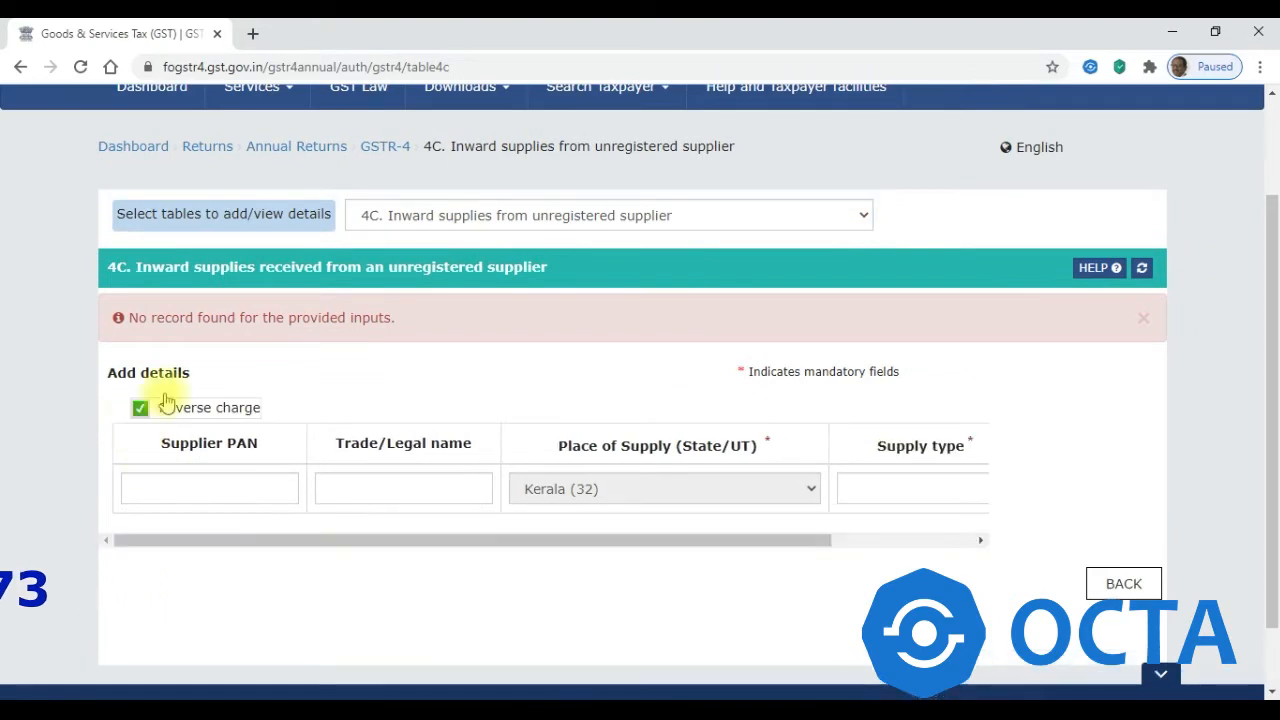
pyautogui.click(497, 222)
pyautogui.click(458, 289)
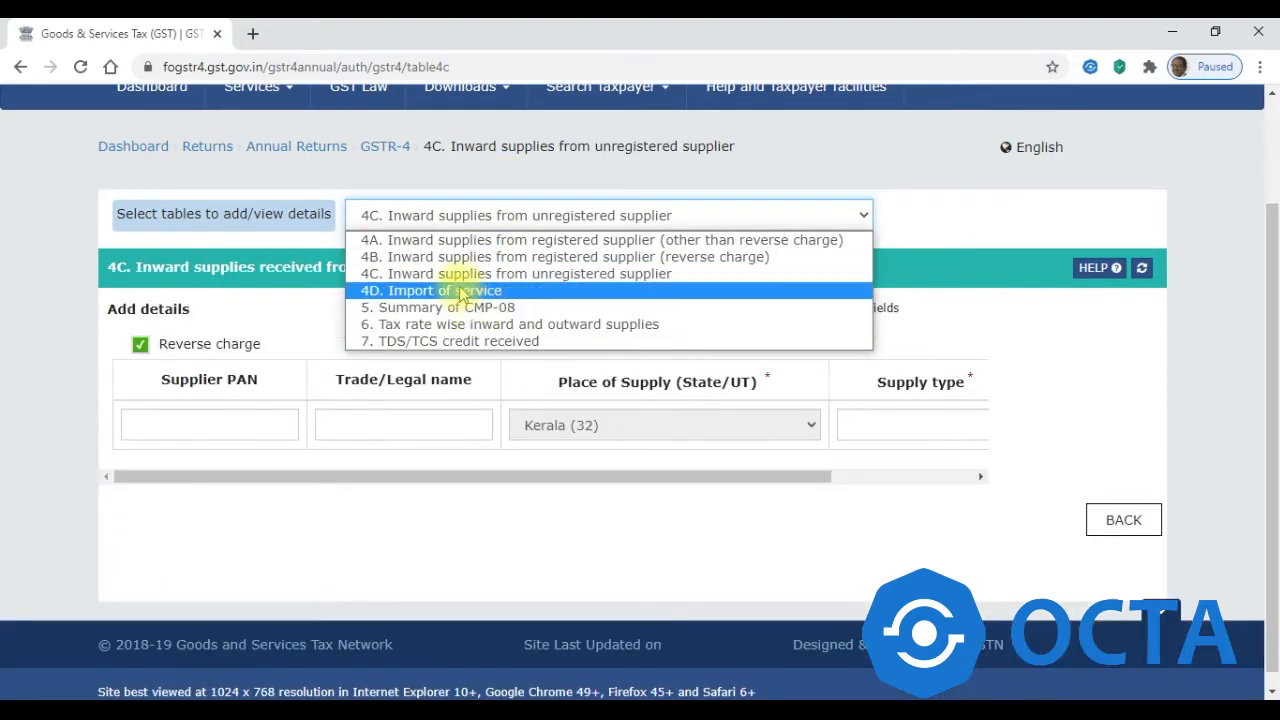
pyautogui.scroll(-1, 465, 310)
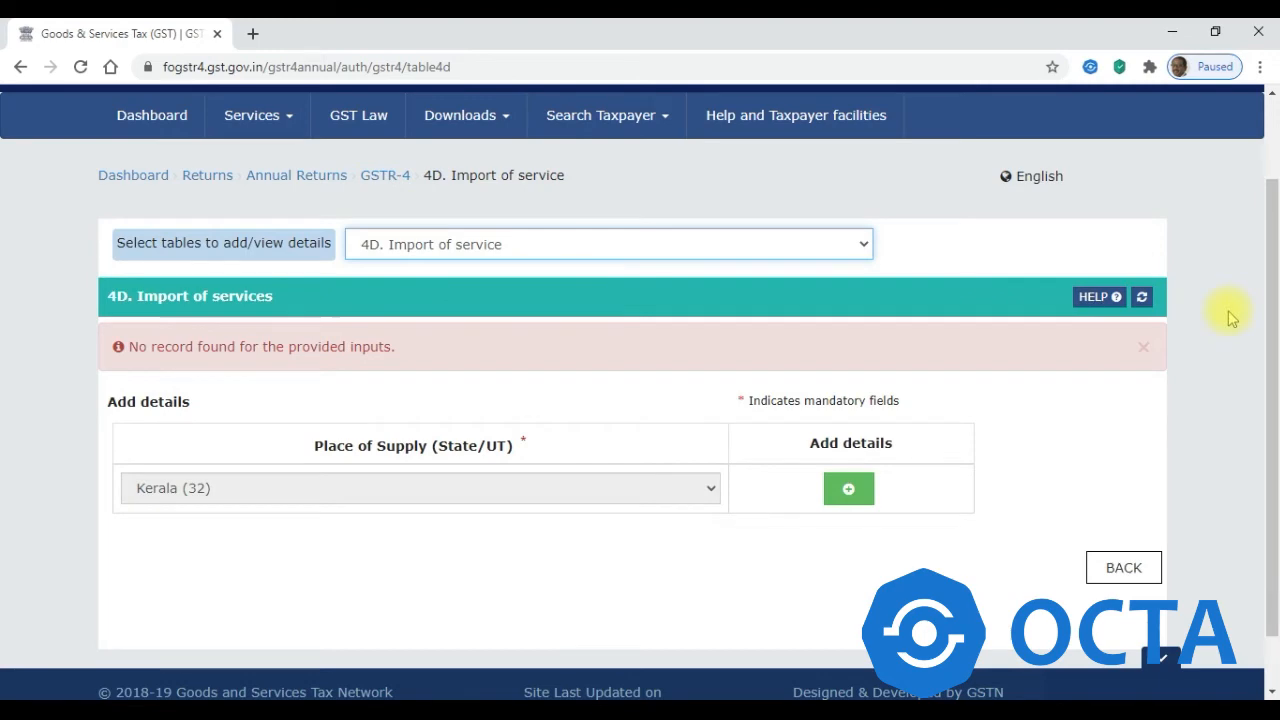
pyautogui.moveTo(1275, 281)
pyautogui.mouseDown()
pyautogui.moveTo(1273, 371)
pyautogui.moveTo(1273, 230)
pyautogui.moveTo(1273, 288)
pyautogui.mouseUp()
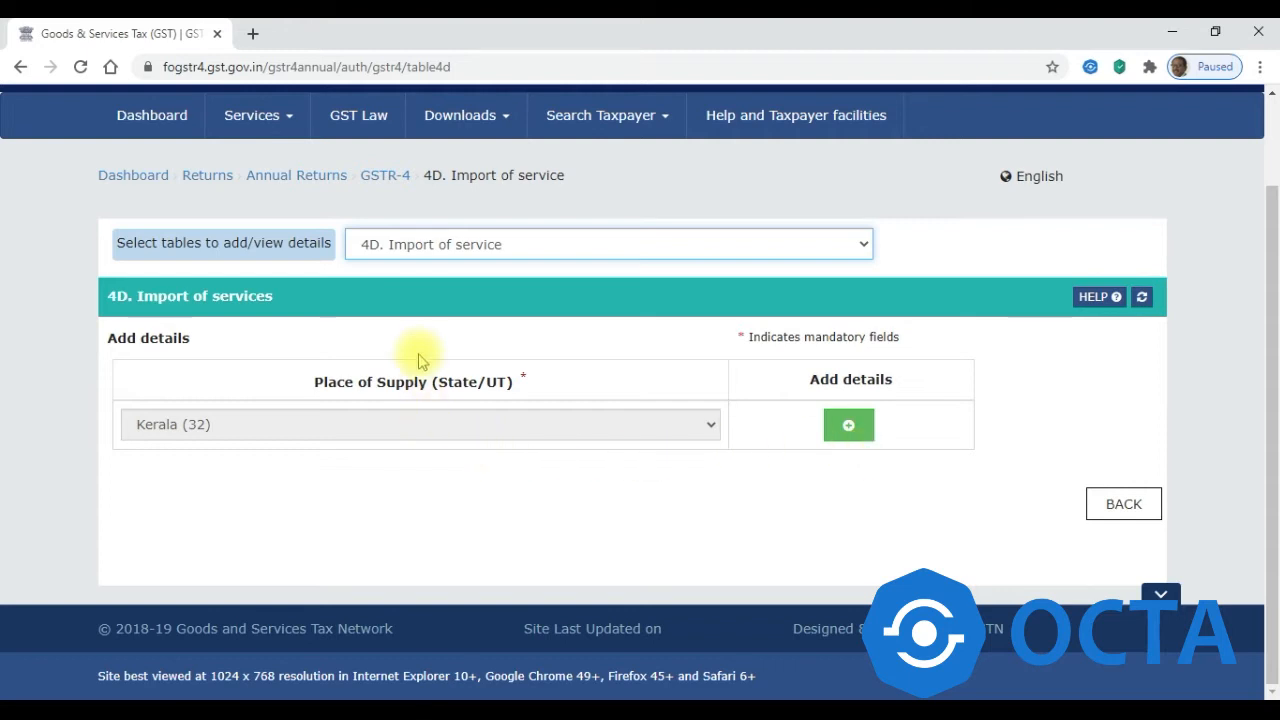
# - Check Table 4A, try adding a record without a supplier GSTIN, then return to the GSTR-4 page
pyautogui.click(481, 244)
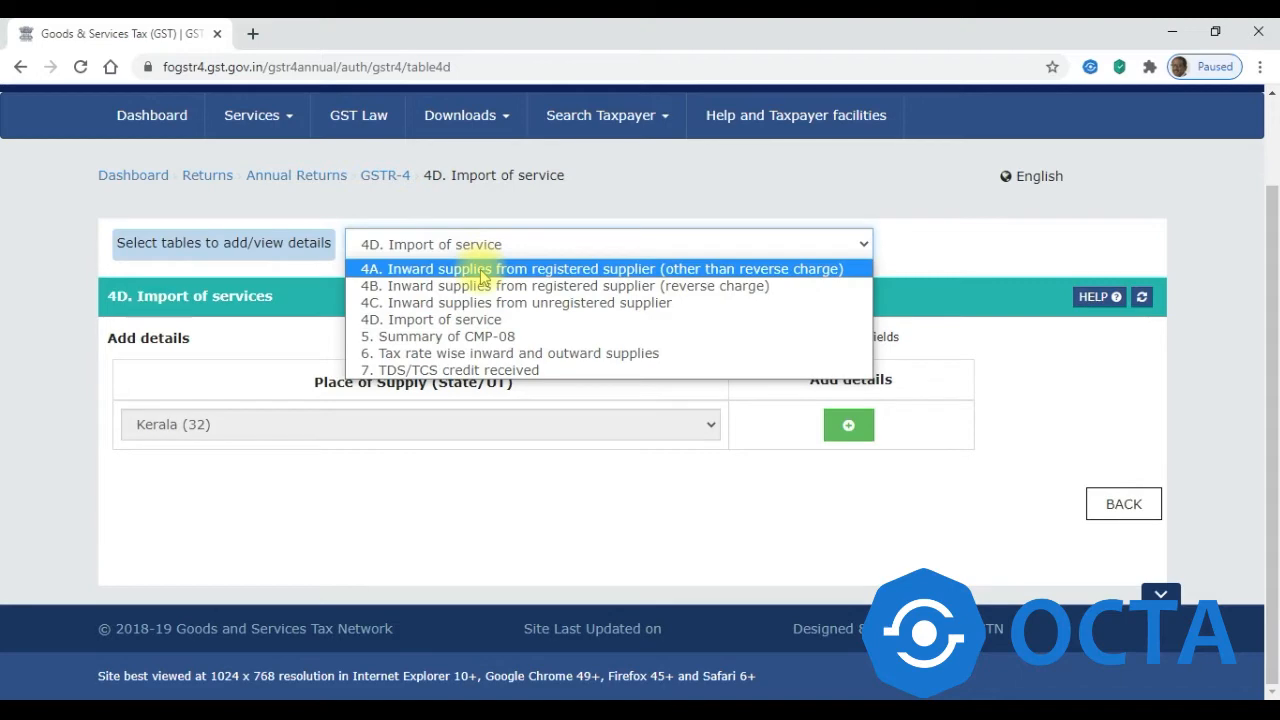
pyautogui.click(481, 269)
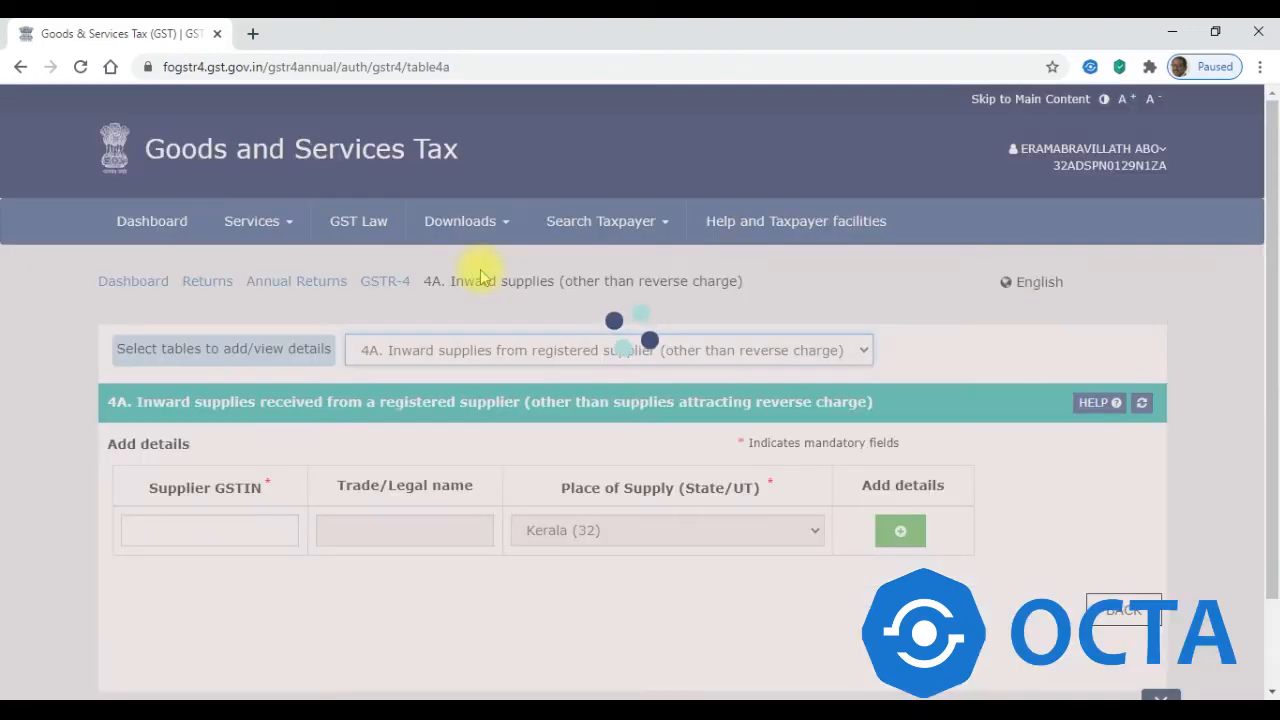
pyautogui.click(226, 488)
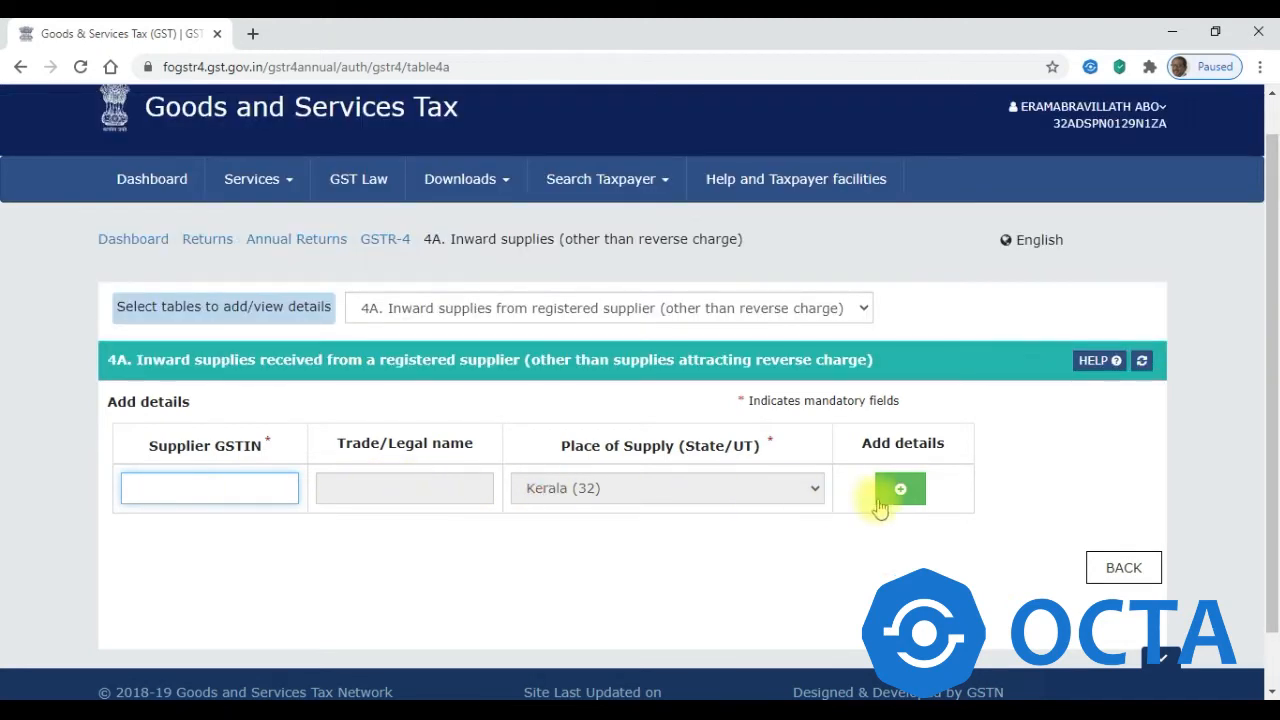
pyautogui.click(880, 505)
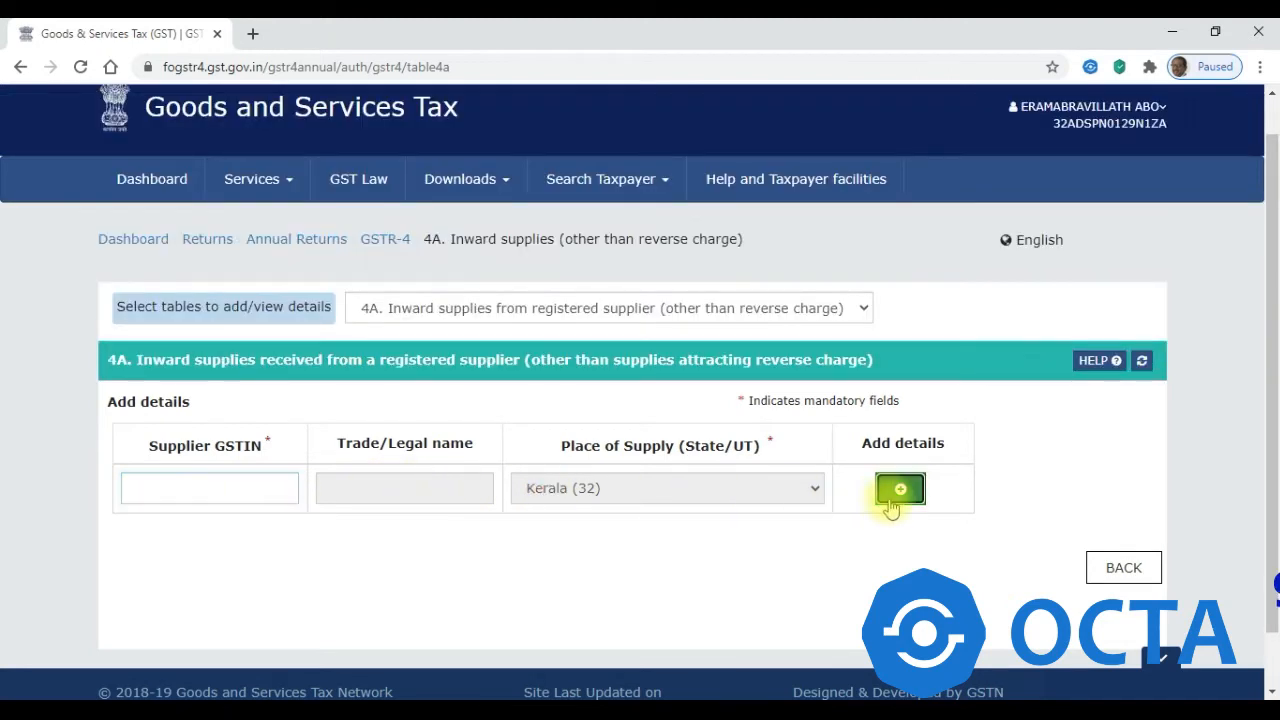
pyautogui.click(231, 497)
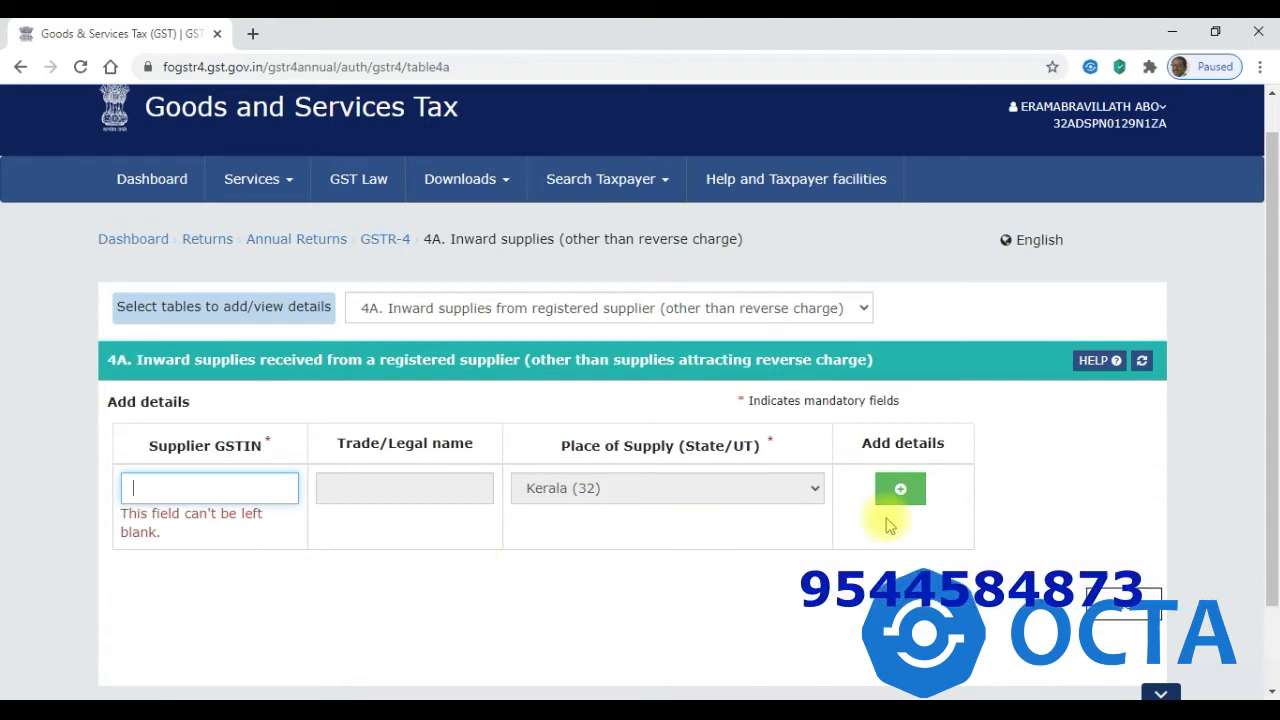
pyautogui.click(1131, 612)
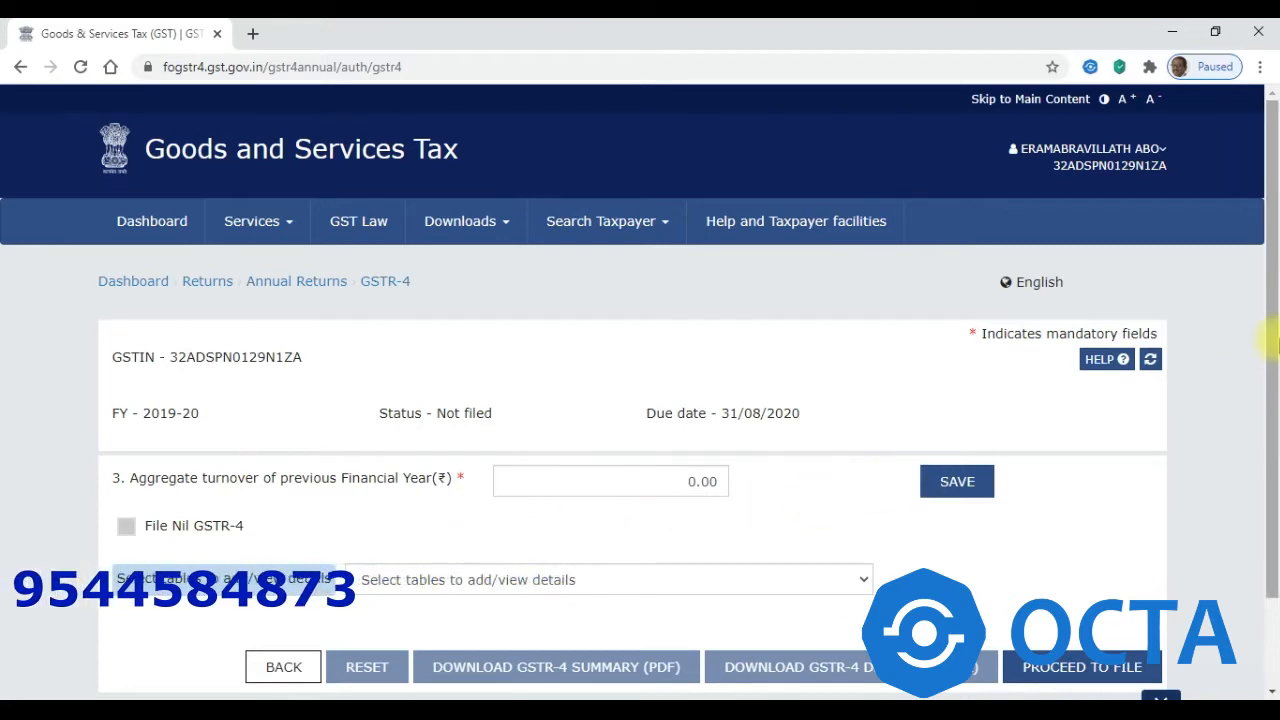
pyautogui.scroll(-1, 1272, 340)
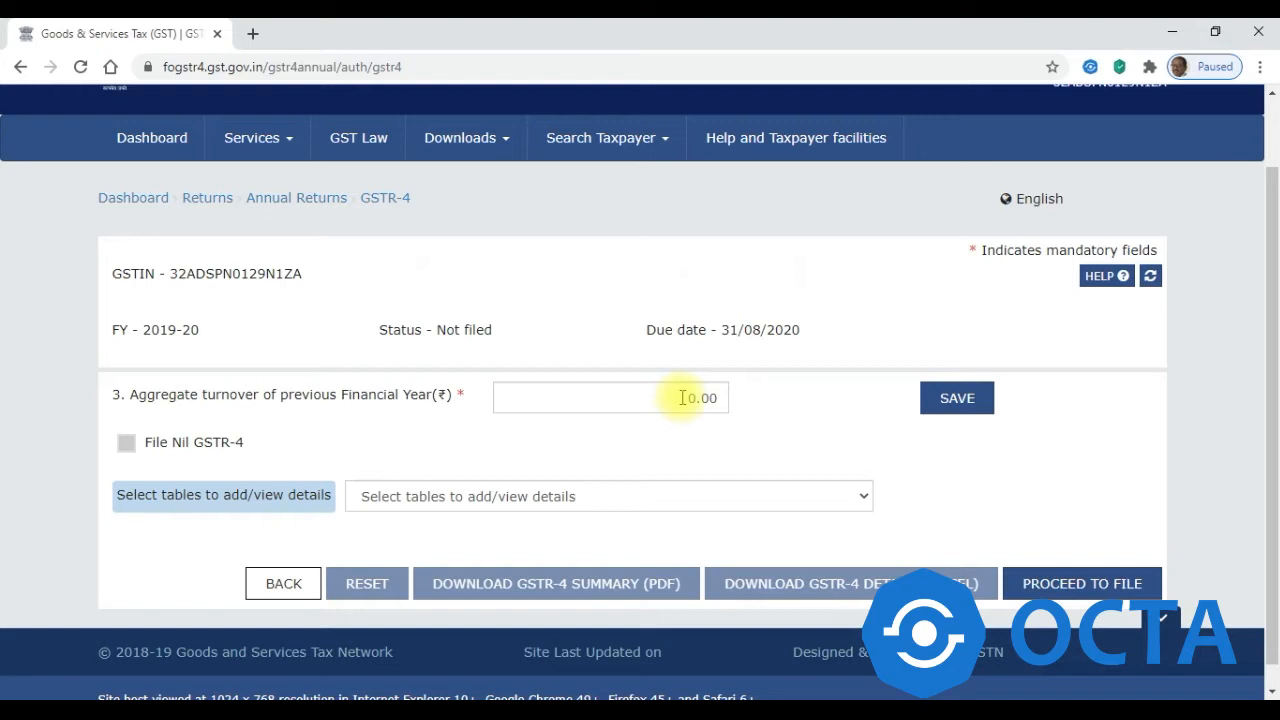
# - Select the 0.00 aggregate turnover value, then switch to Octa GST's business file list
pyautogui.click(681, 397)
pyautogui.doubleClick(700, 397)
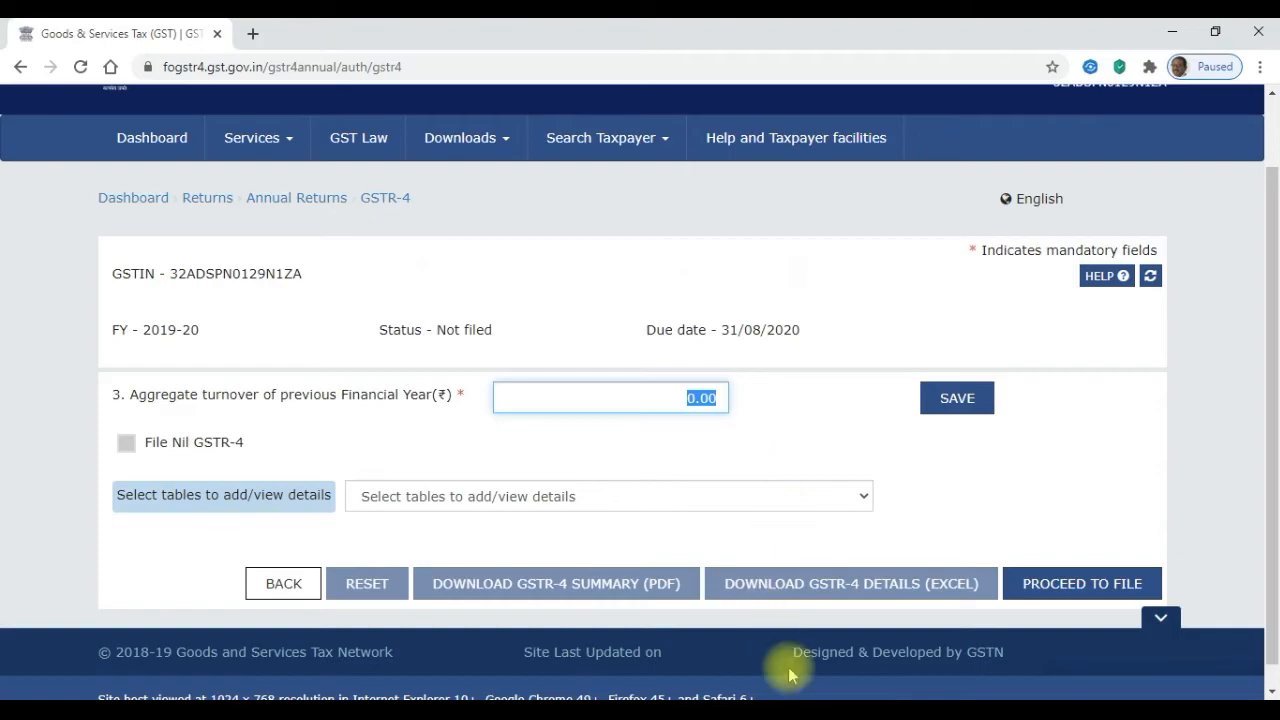
pyautogui.click(932, 712)
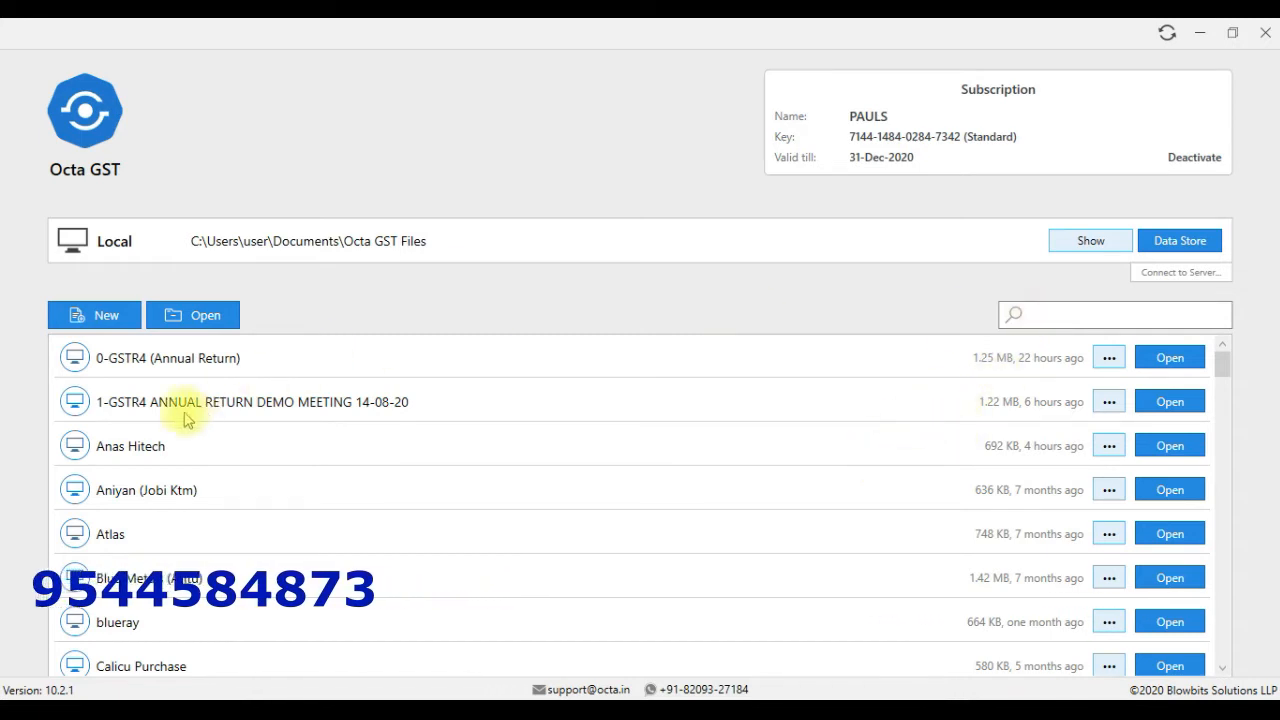
# - Discard a new Composition business form and open the 1-GSTR4 ANNUAL RETURN DEMO MEETING 14-08-20 file
pyautogui.click(104, 317)
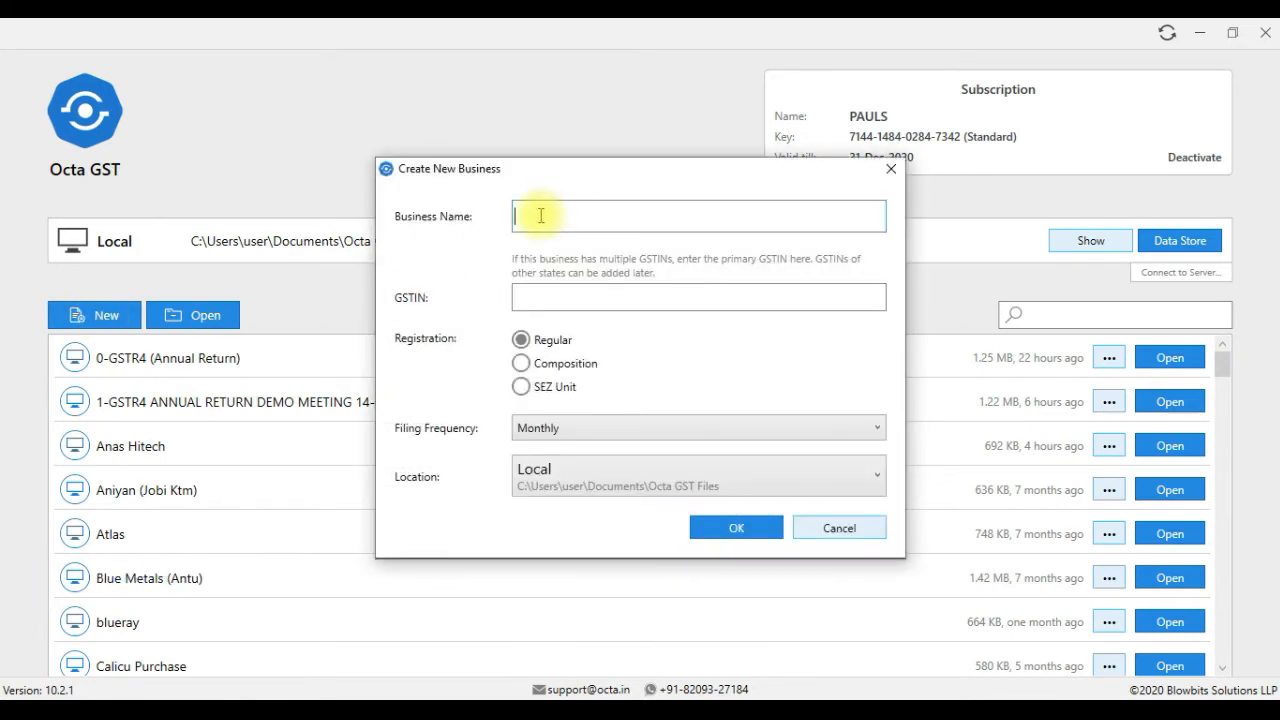
pyautogui.click(522, 364)
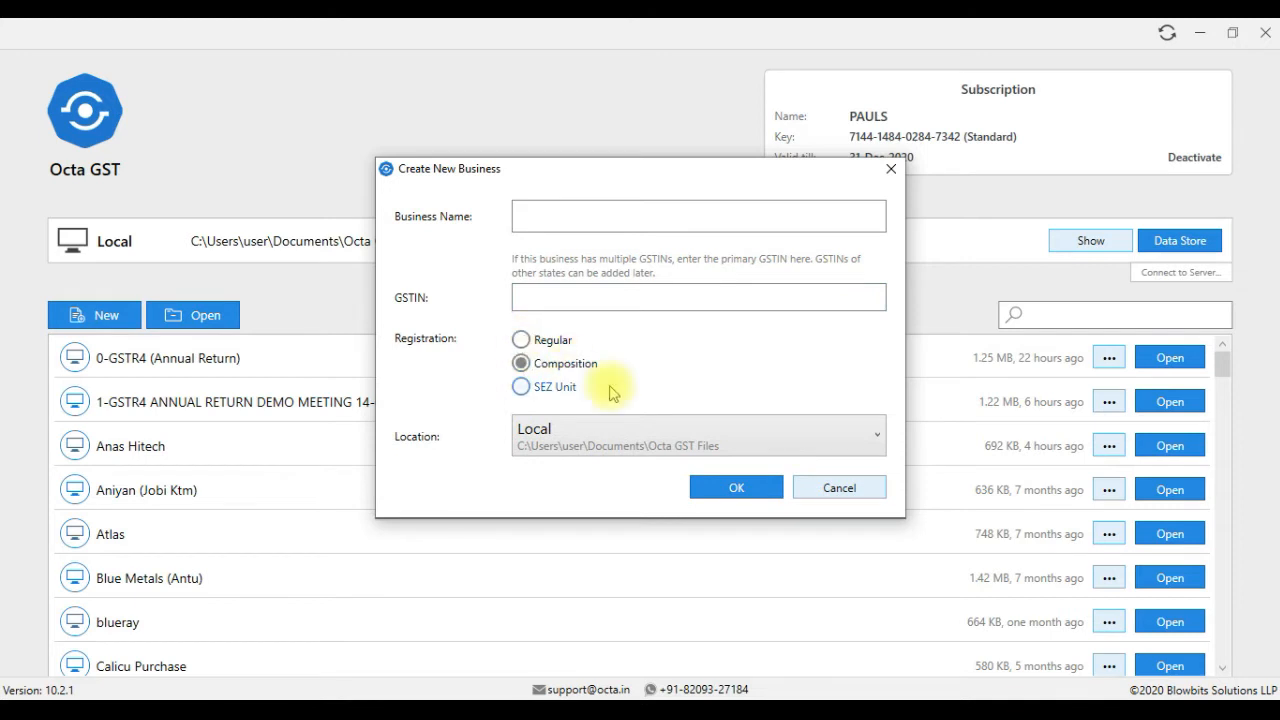
pyautogui.click(838, 488)
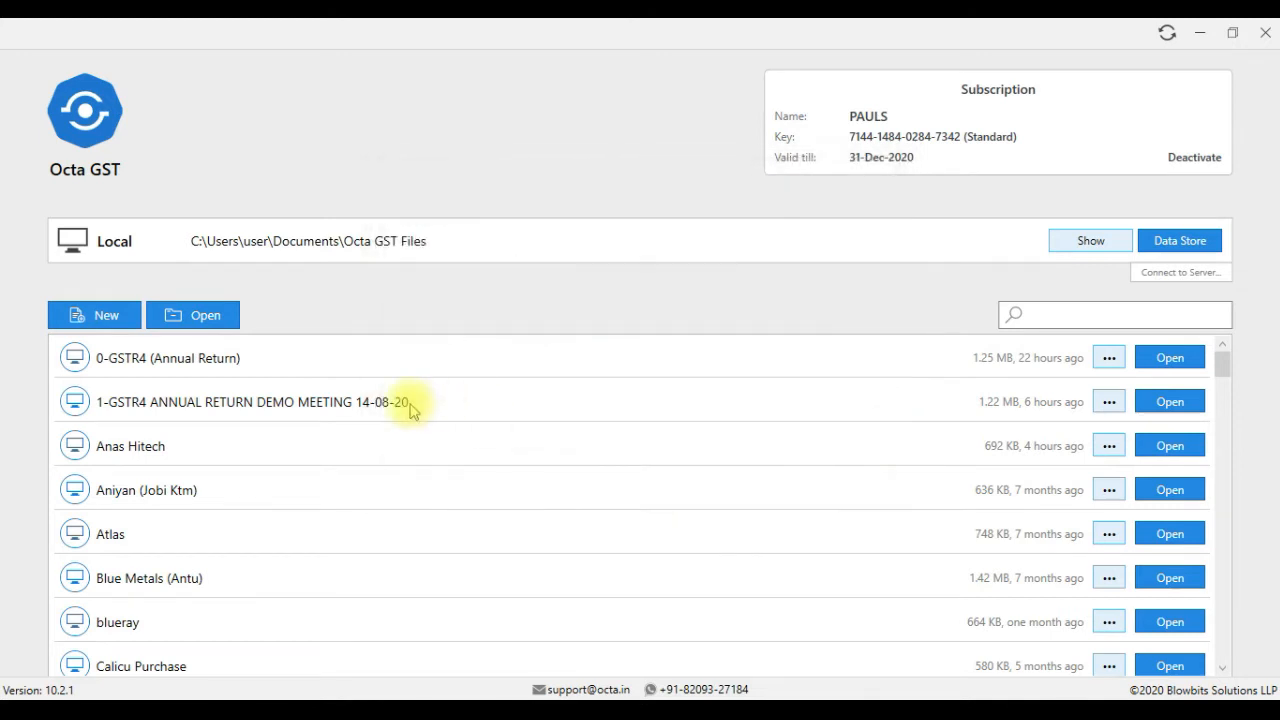
pyautogui.doubleClick(180, 404)
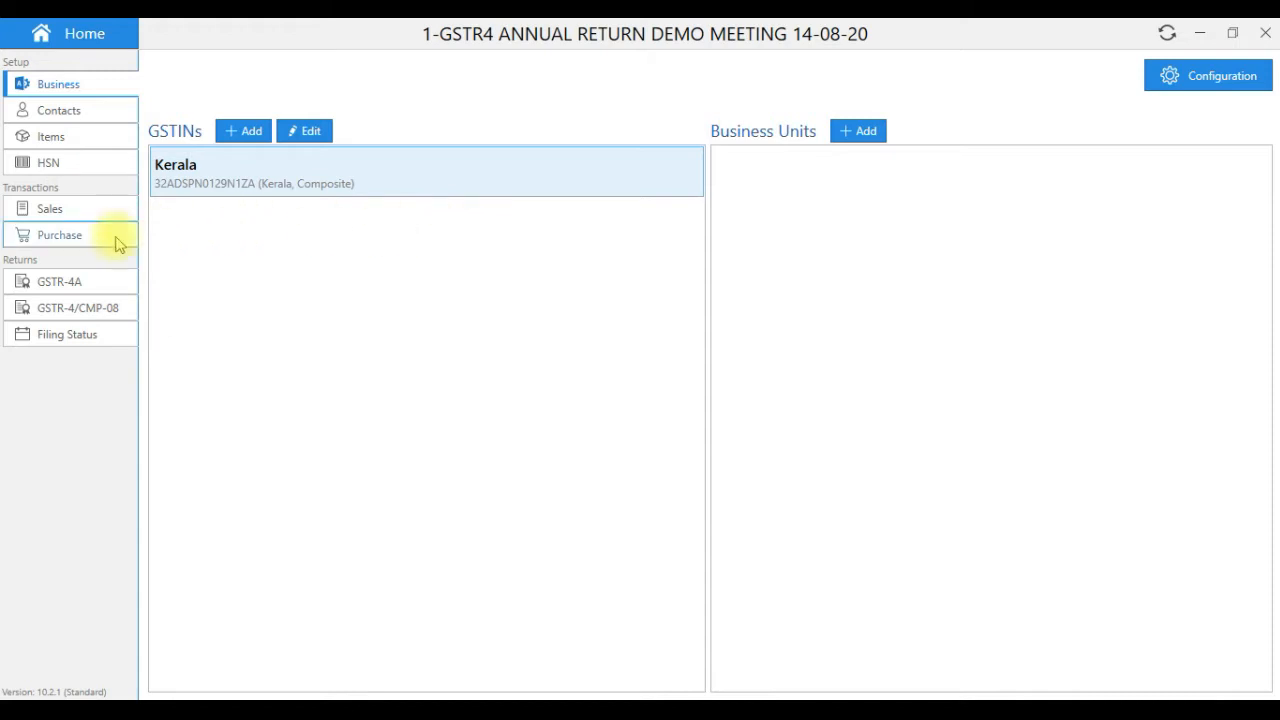
# - Confirm the demo business has no GSTR-4A data, then switch back to the portal's GSTR-4 page
pyautogui.click(60, 285)
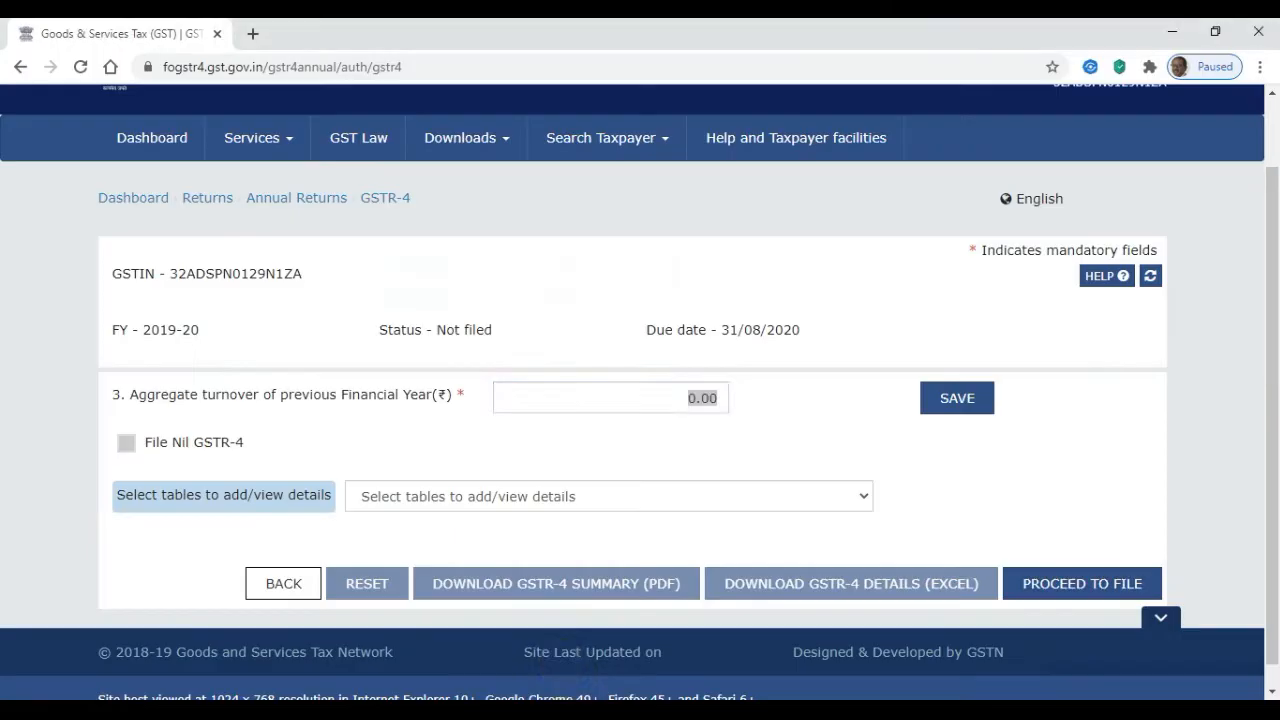
pyautogui.click(577, 400)
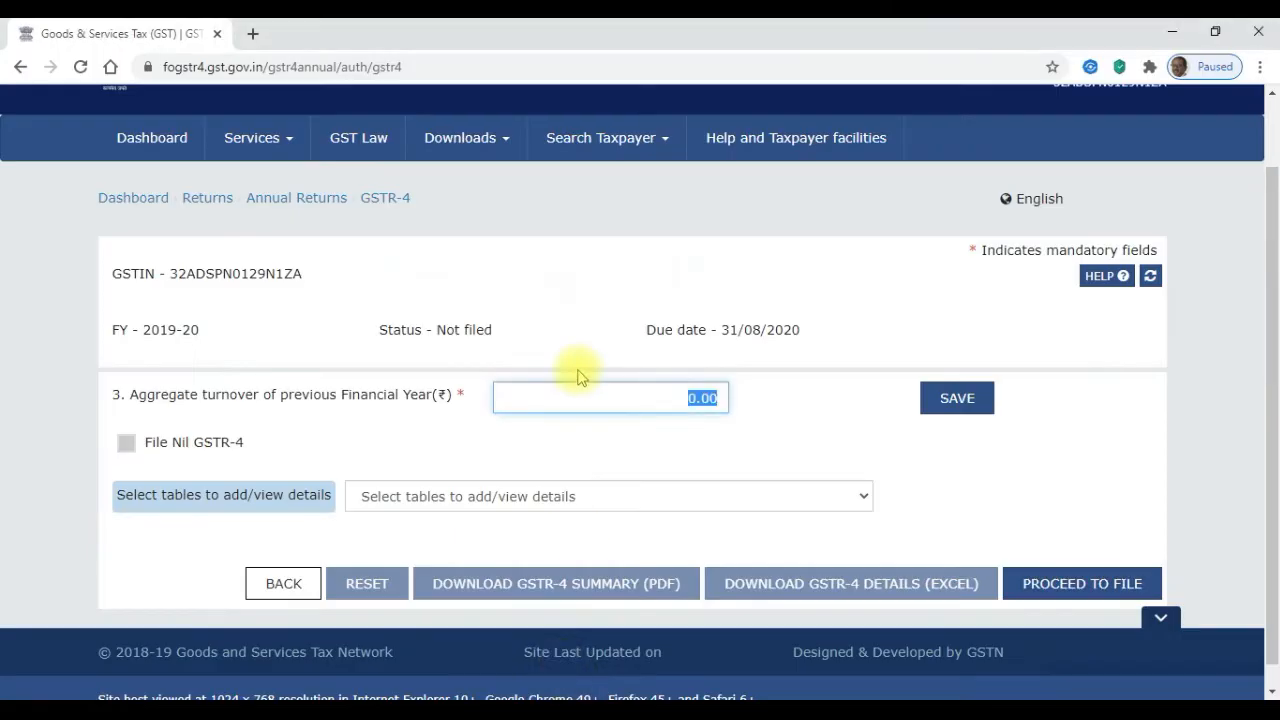
# - From File Returns, download GSTR-4A (JSON) for all four 2019-20 quarters via the Octa extension
pyautogui.click(172, 140)
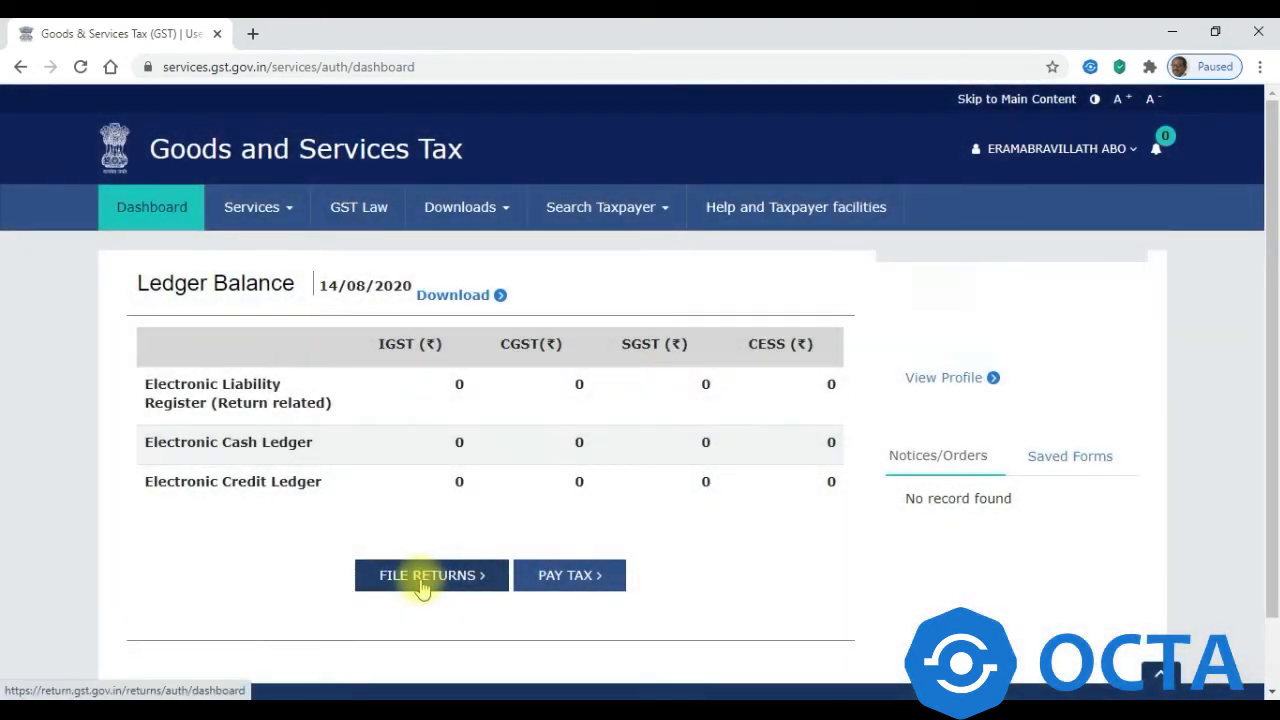
pyautogui.click(413, 577)
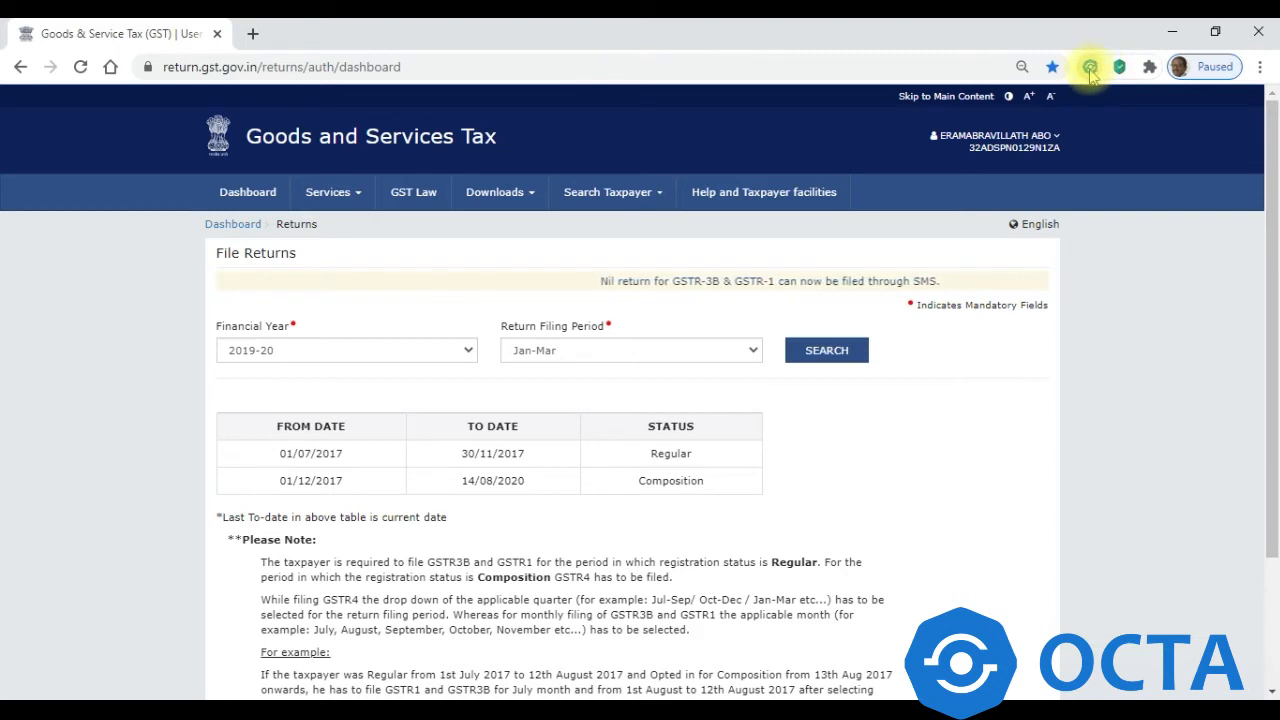
pyautogui.click(1090, 68)
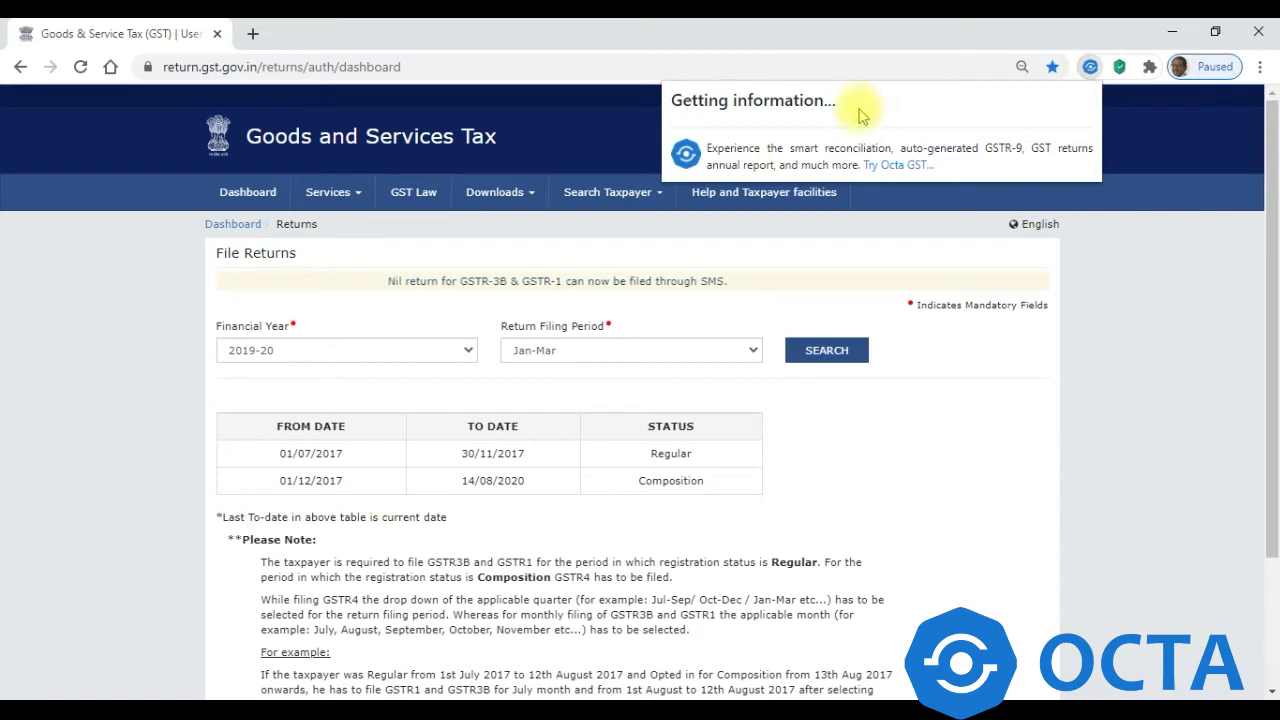
pyautogui.click(769, 180)
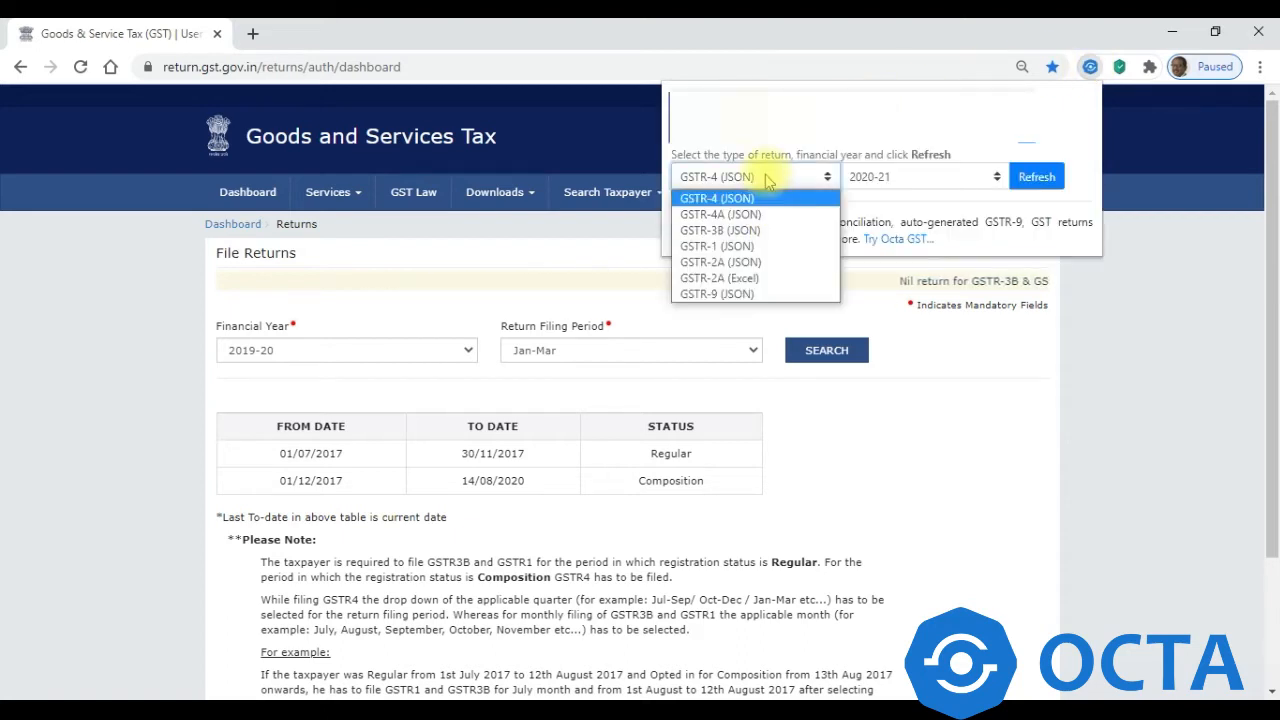
pyautogui.click(753, 216)
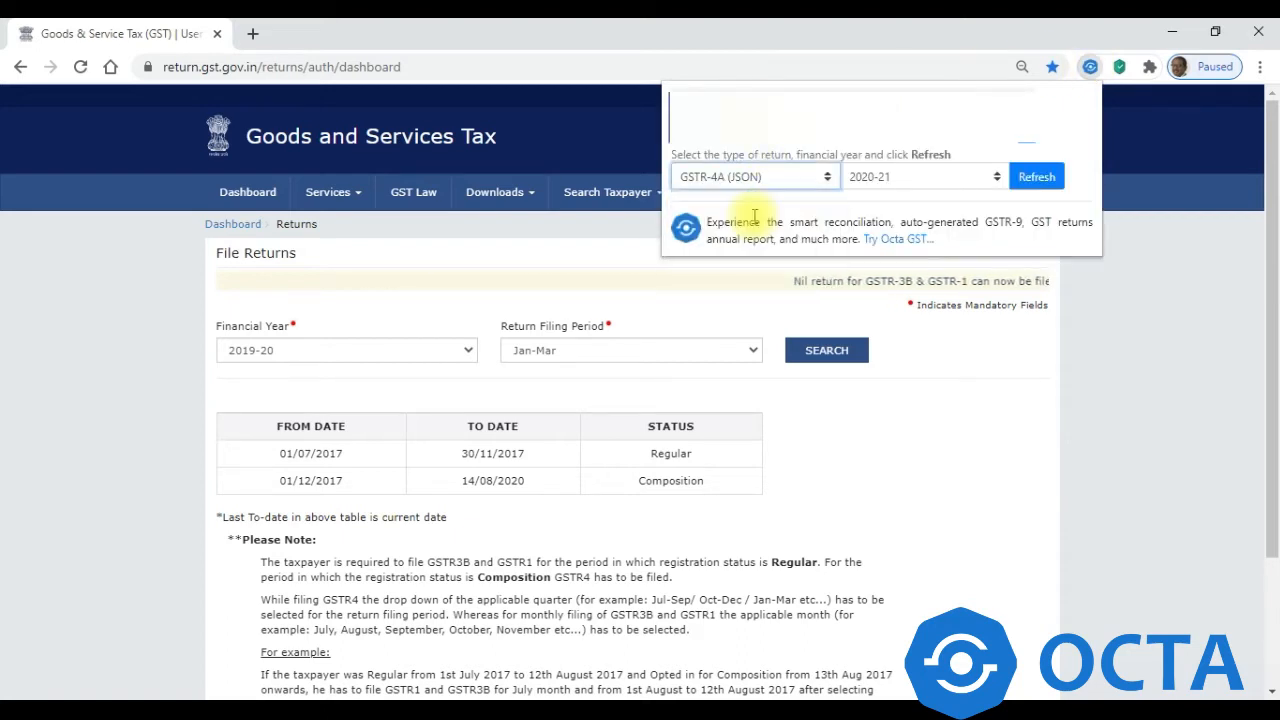
pyautogui.click(963, 177)
pyautogui.click(931, 215)
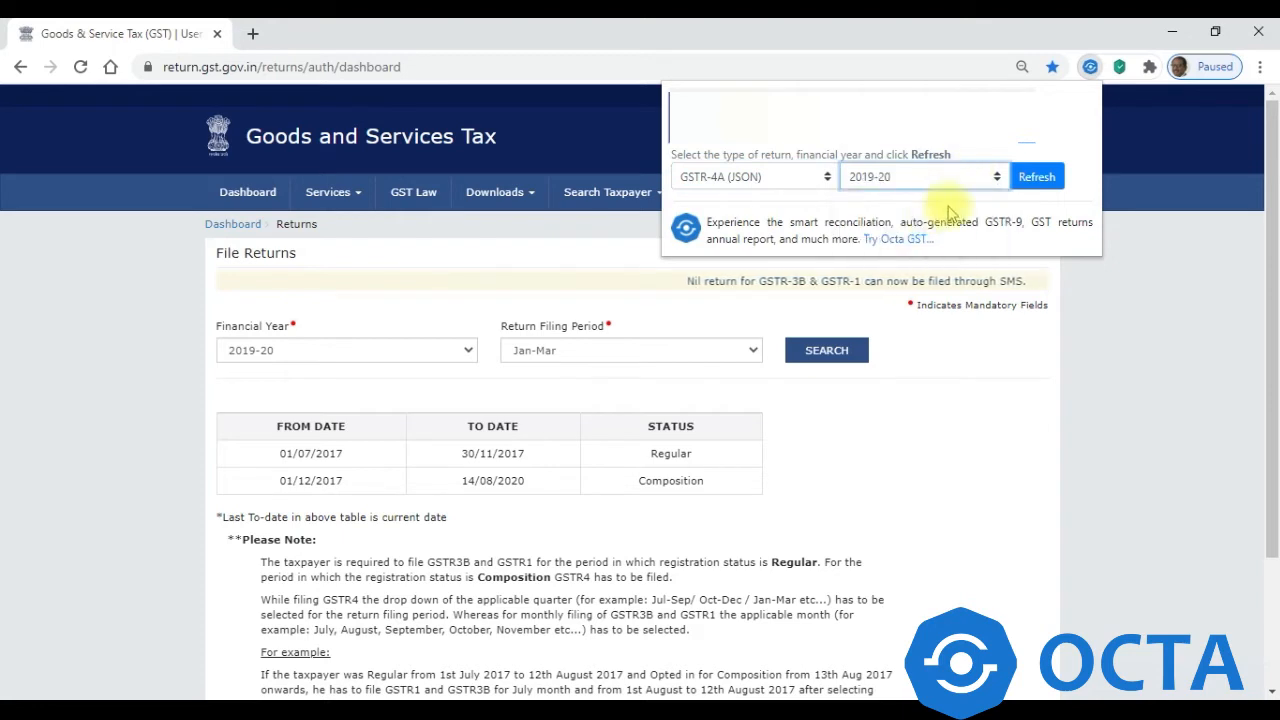
pyautogui.click(1036, 178)
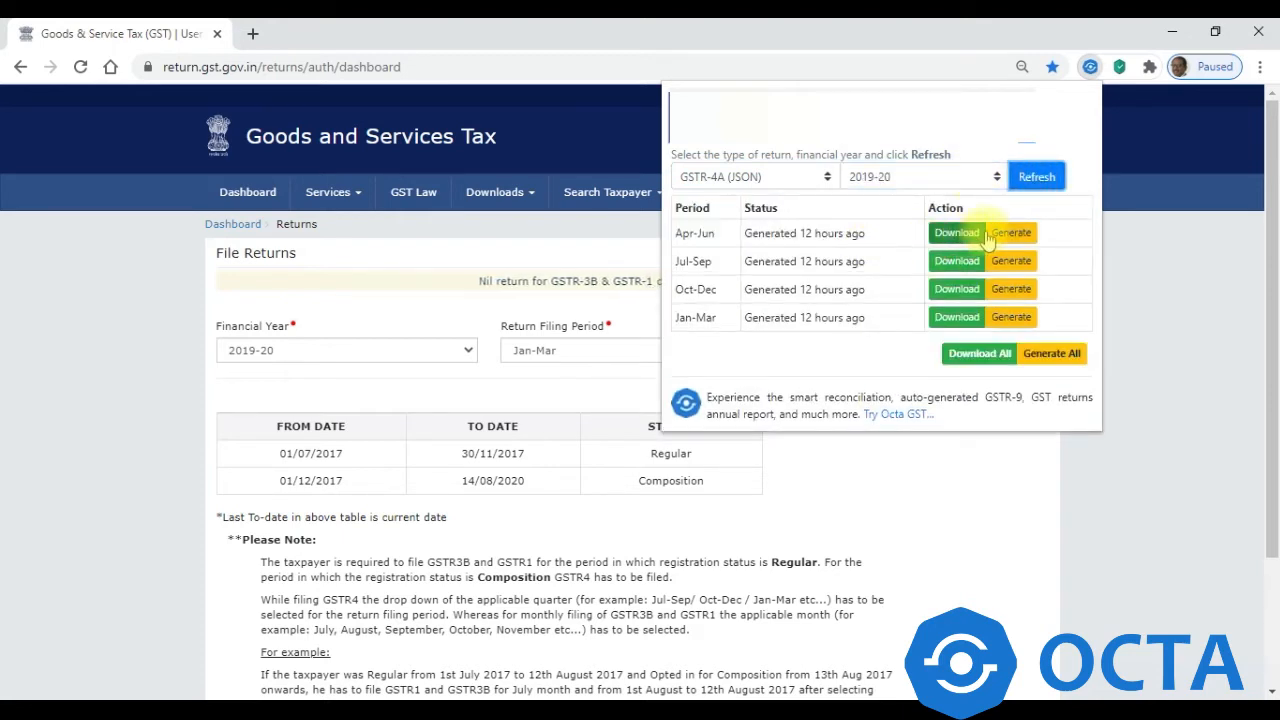
pyautogui.click(969, 362)
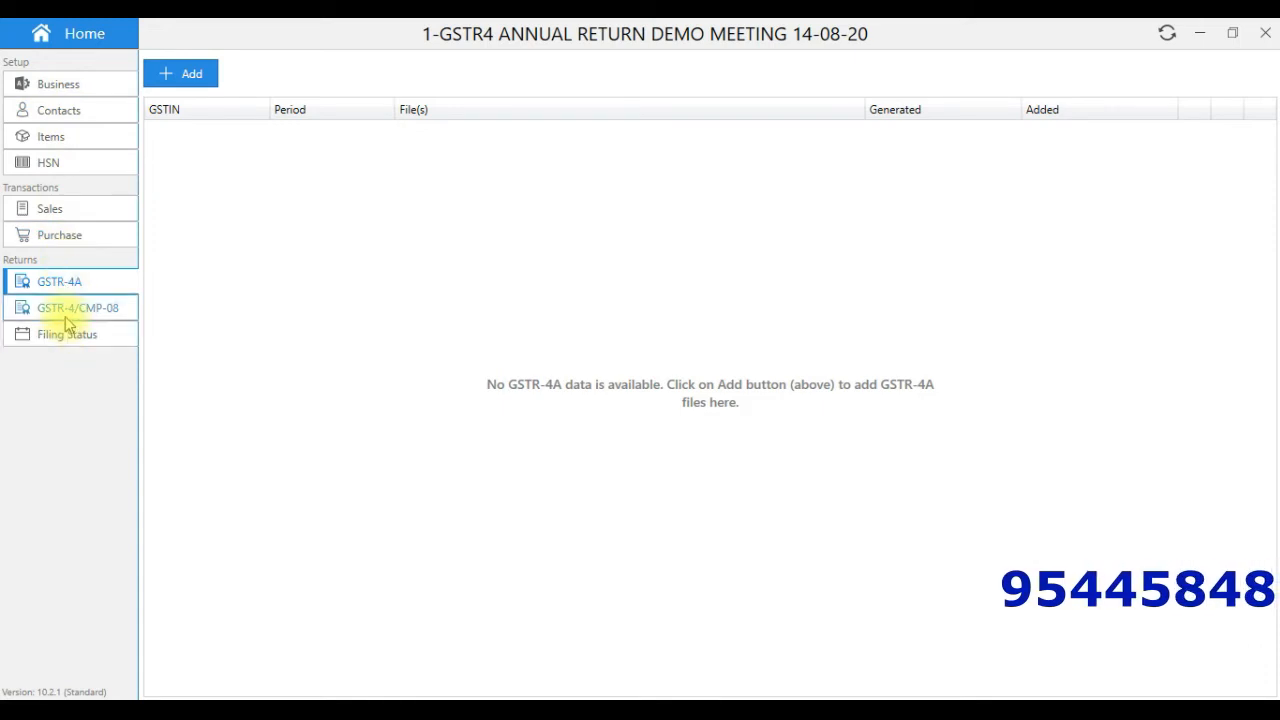
pyautogui.click(50, 212)
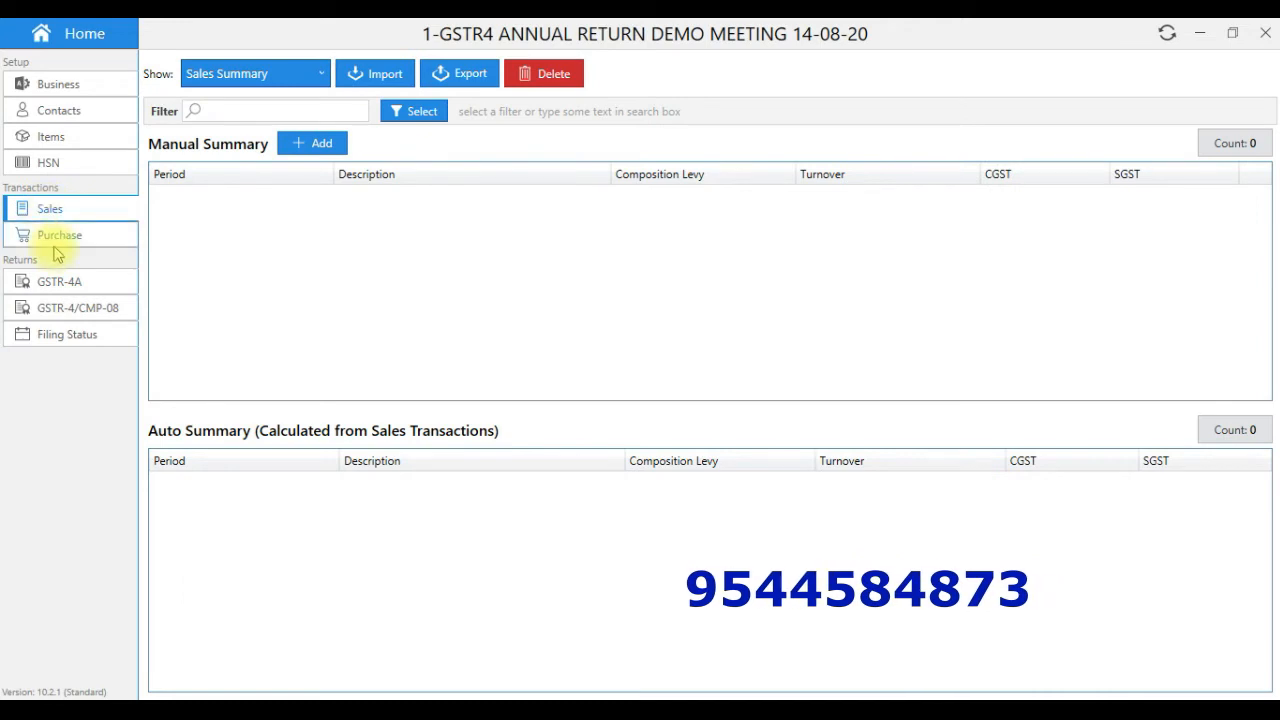
pyautogui.click(57, 240)
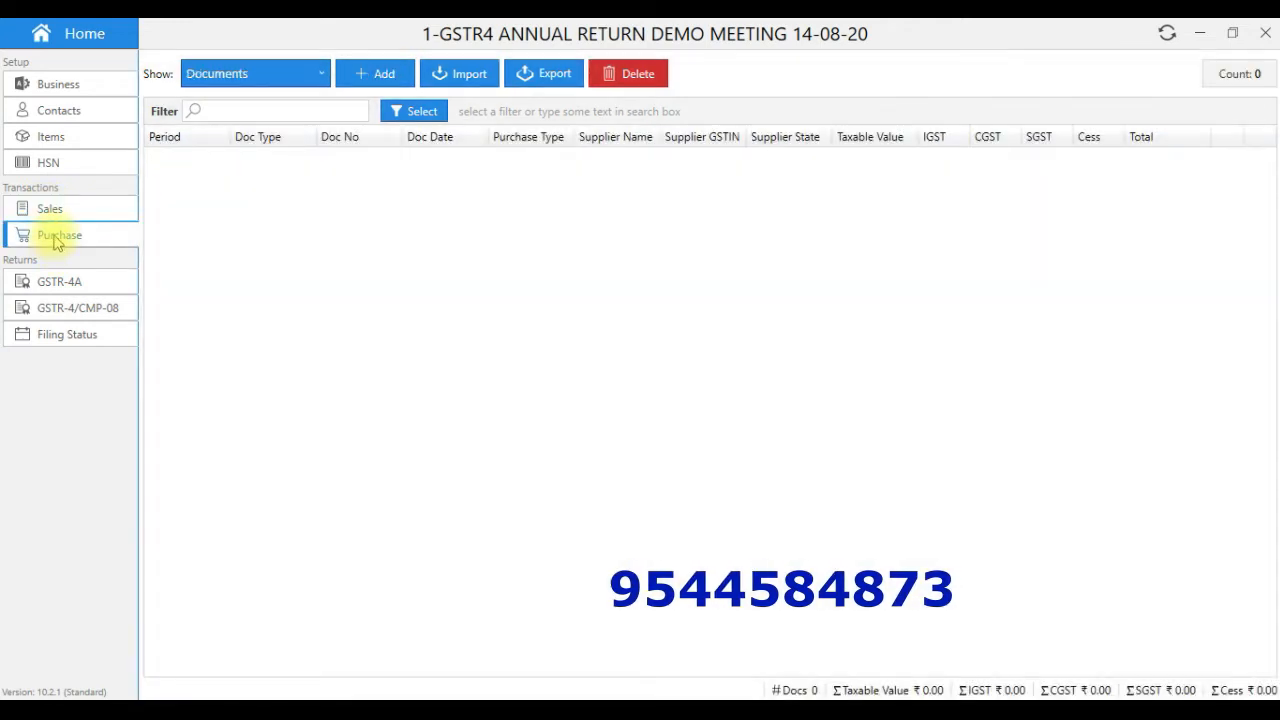
pyautogui.click(63, 284)
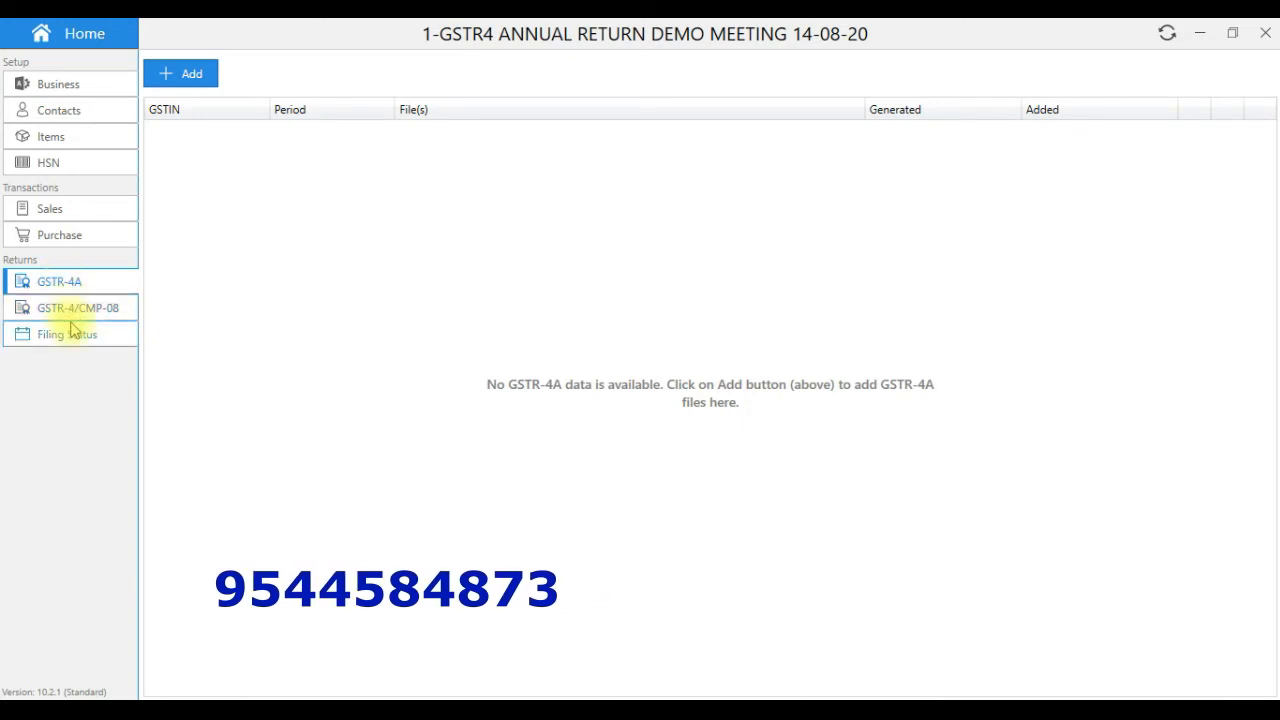
pyautogui.click(73, 310)
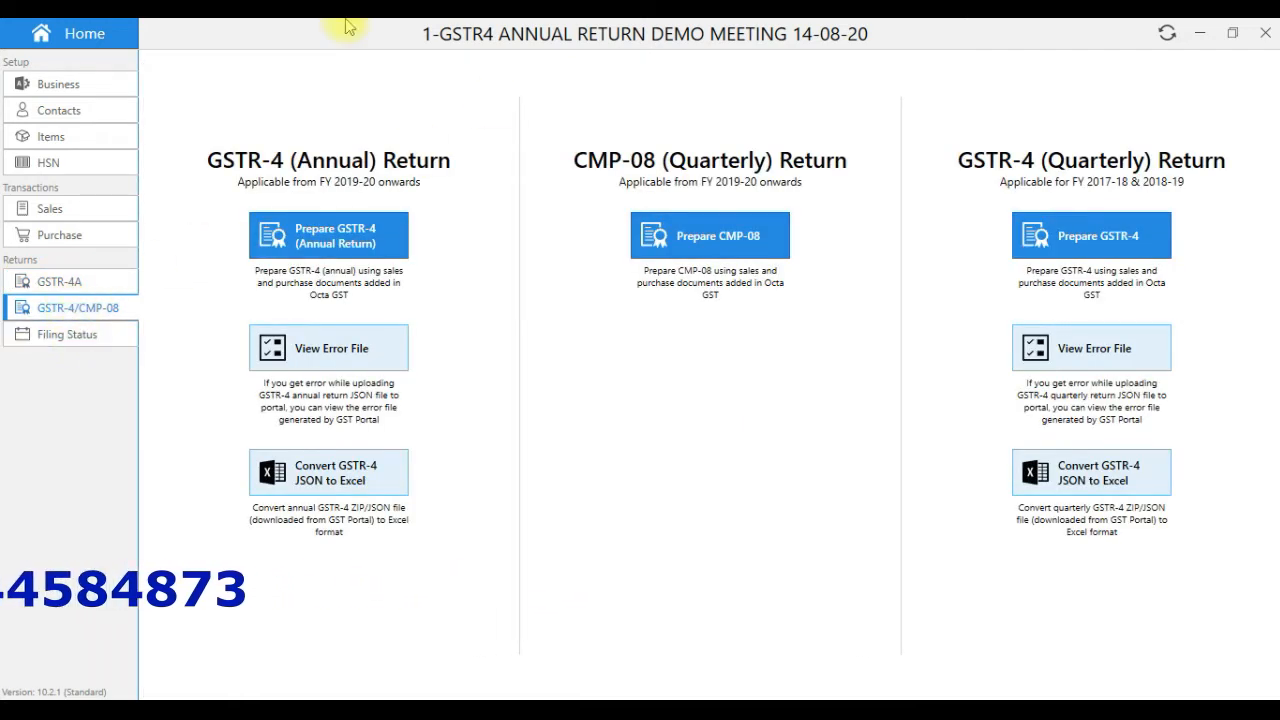
pyautogui.click(94, 282)
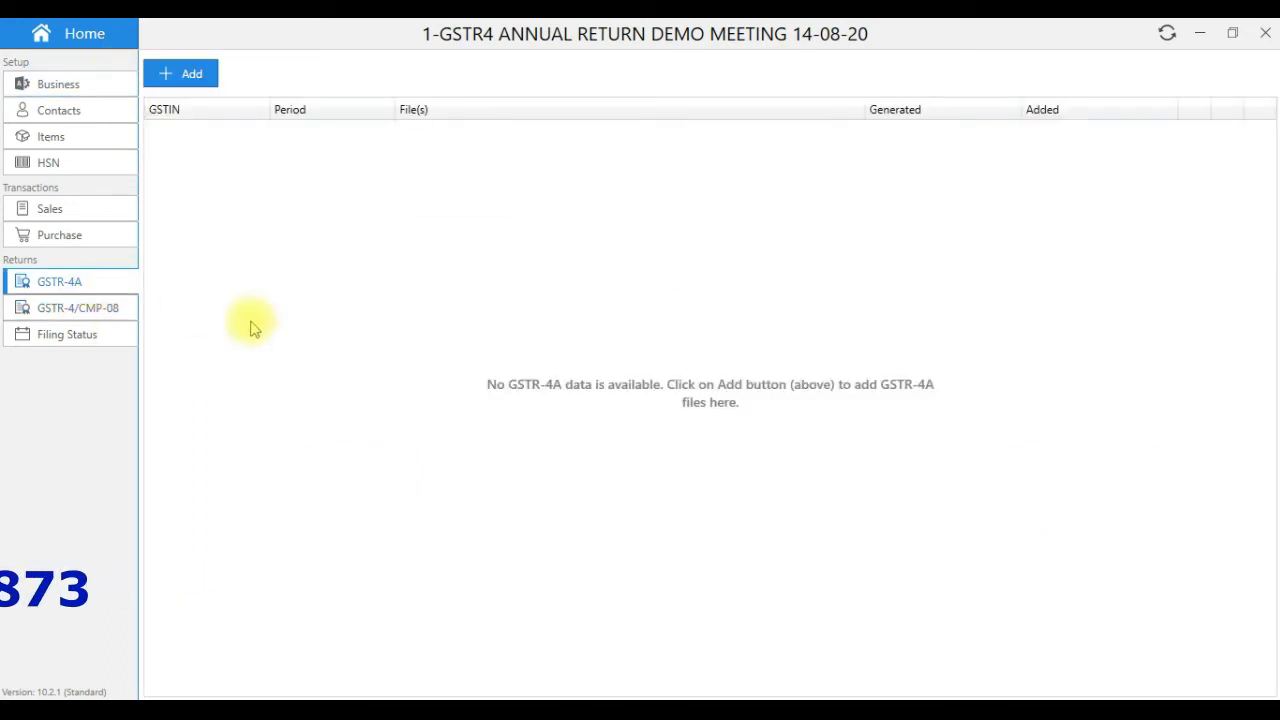
# - Import the four GSTR-4A zips from Downloads, covering Jun 2019 through Mar 2020
pyautogui.click(193, 75)
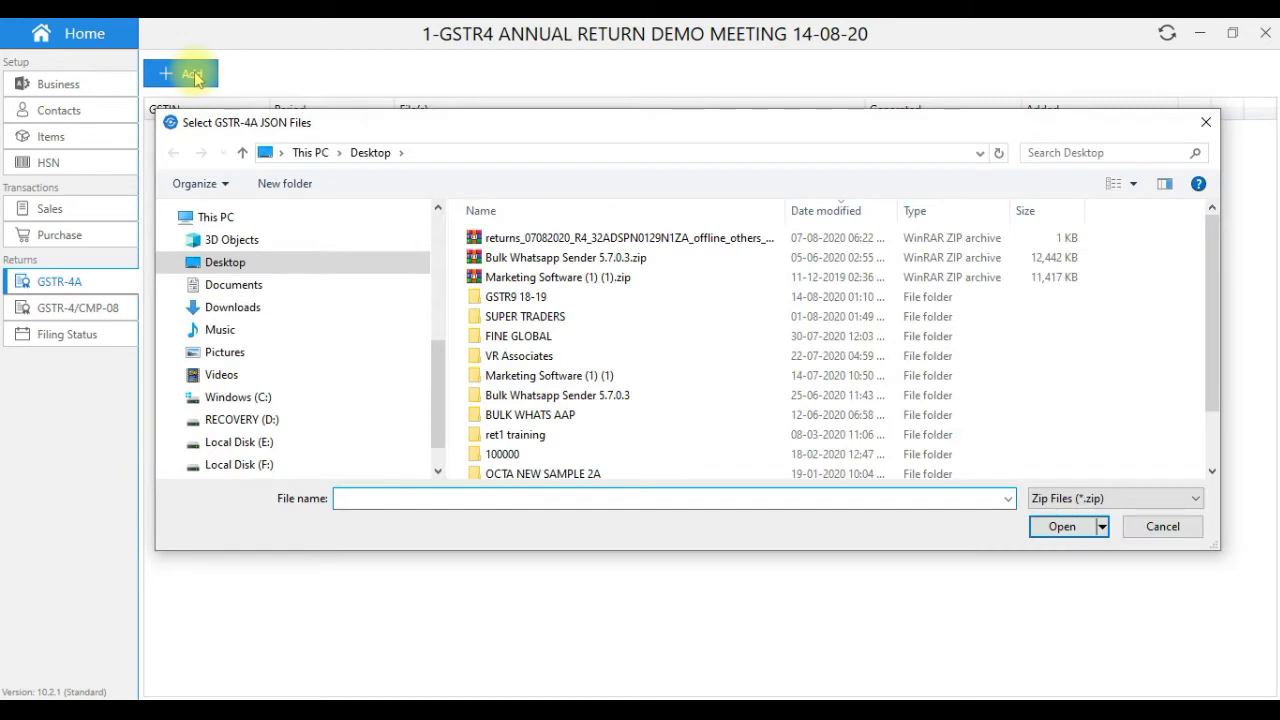
pyautogui.click(235, 310)
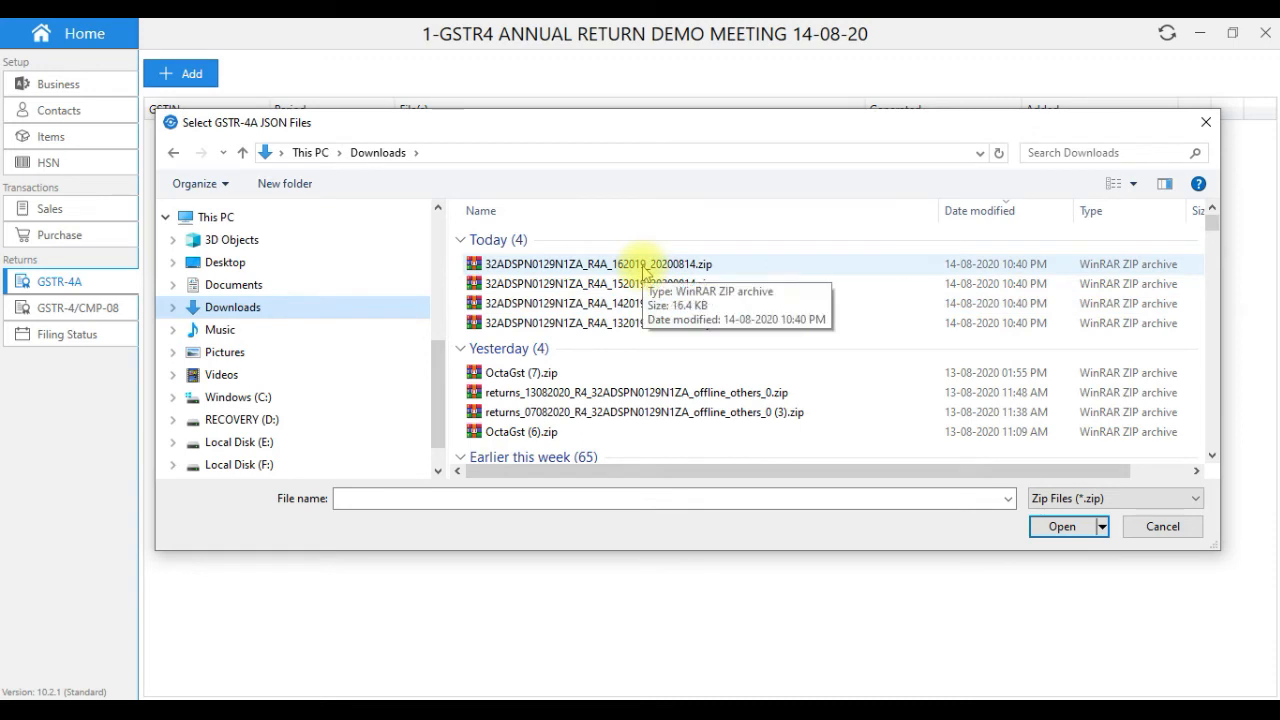
pyautogui.click(644, 268)
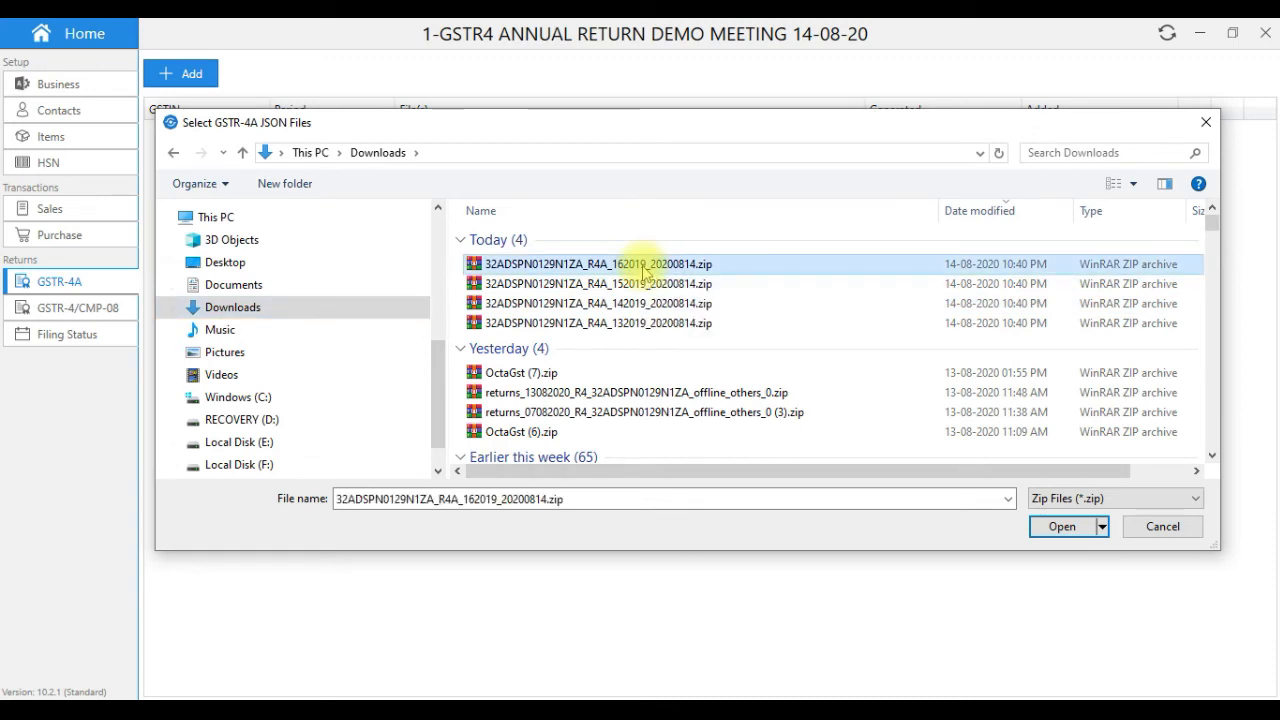
pyautogui.hotkey('shift', 'Down')
pyautogui.hotkey('shift', 'Down')
pyautogui.hotkey('shift', 'Down')
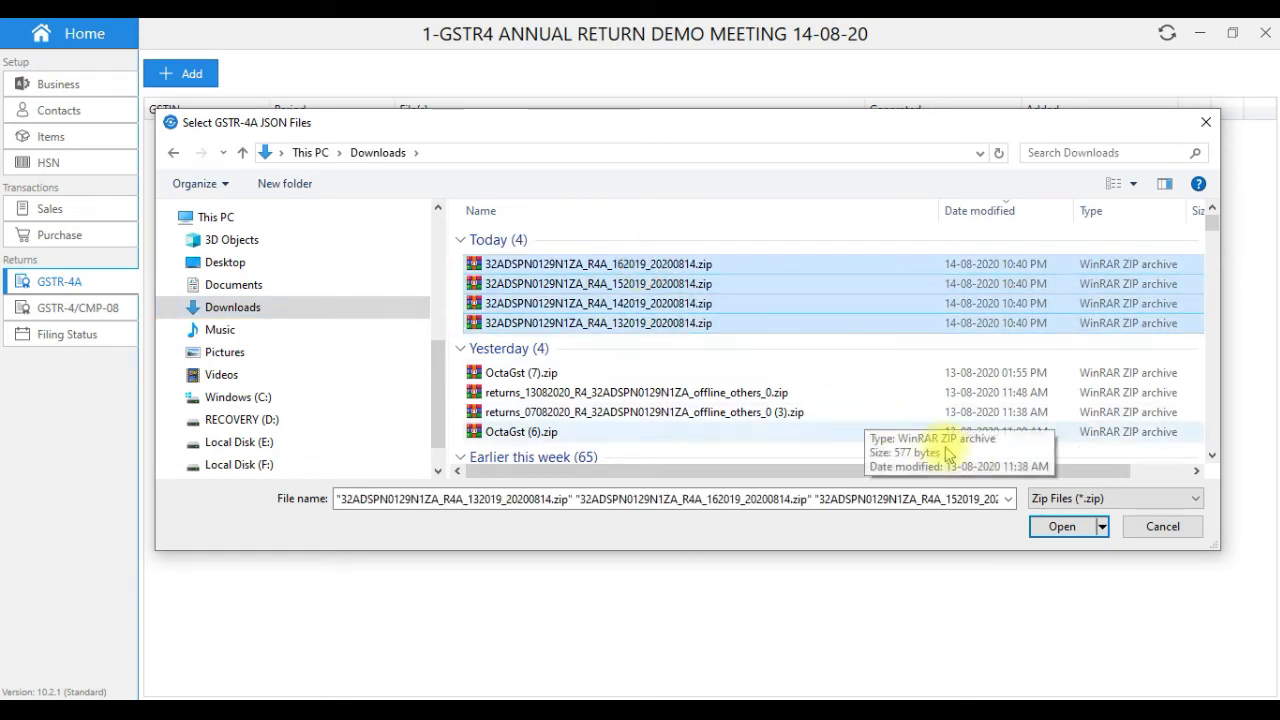
pyautogui.click(1045, 530)
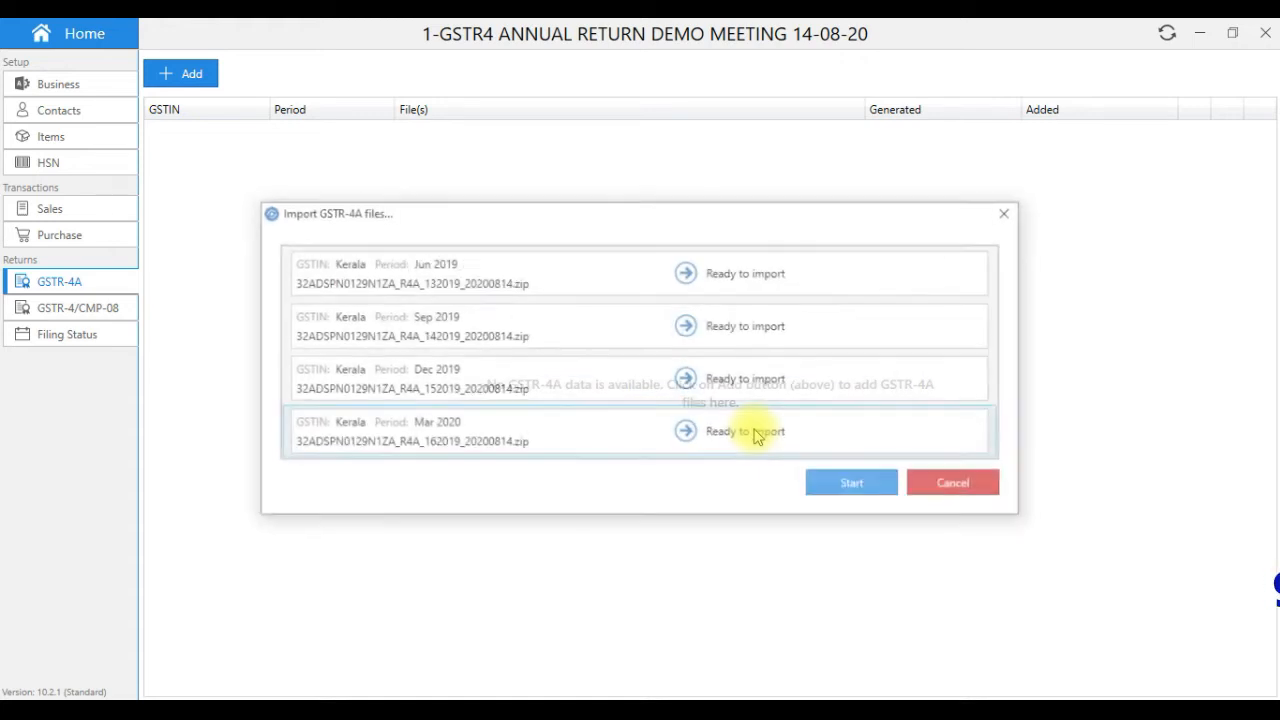
pyautogui.click(855, 485)
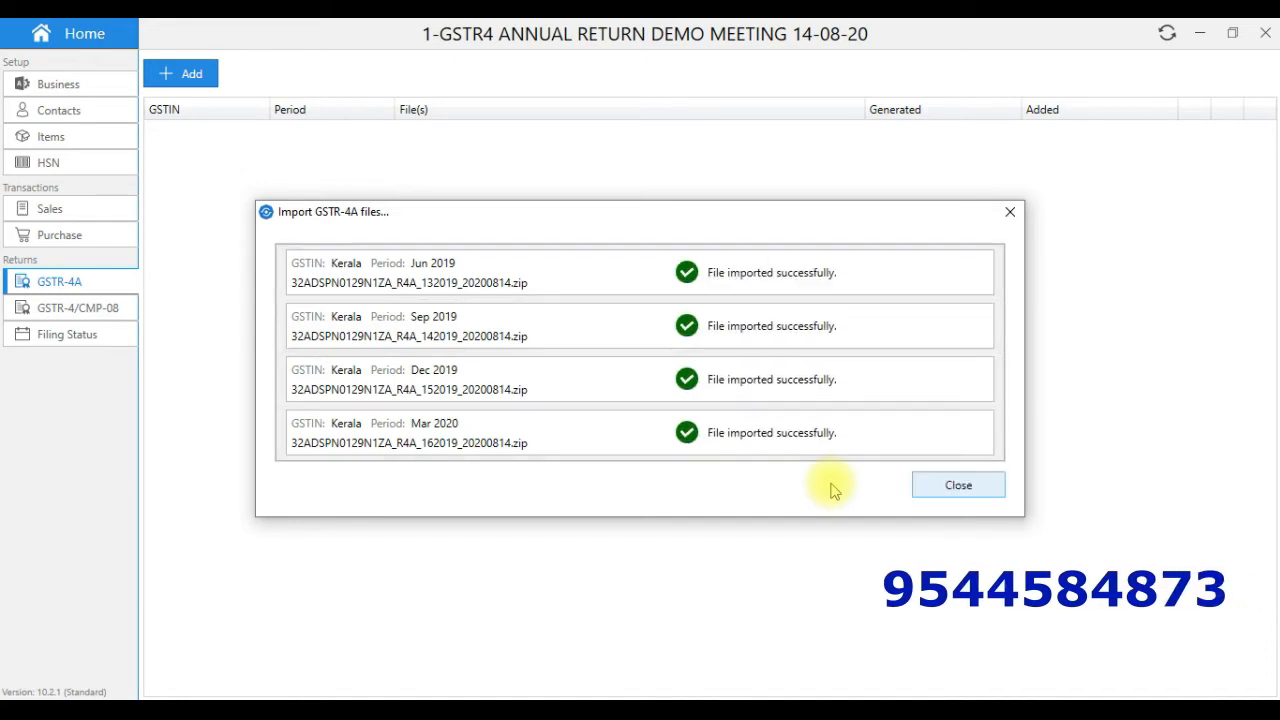
pyautogui.click(955, 485)
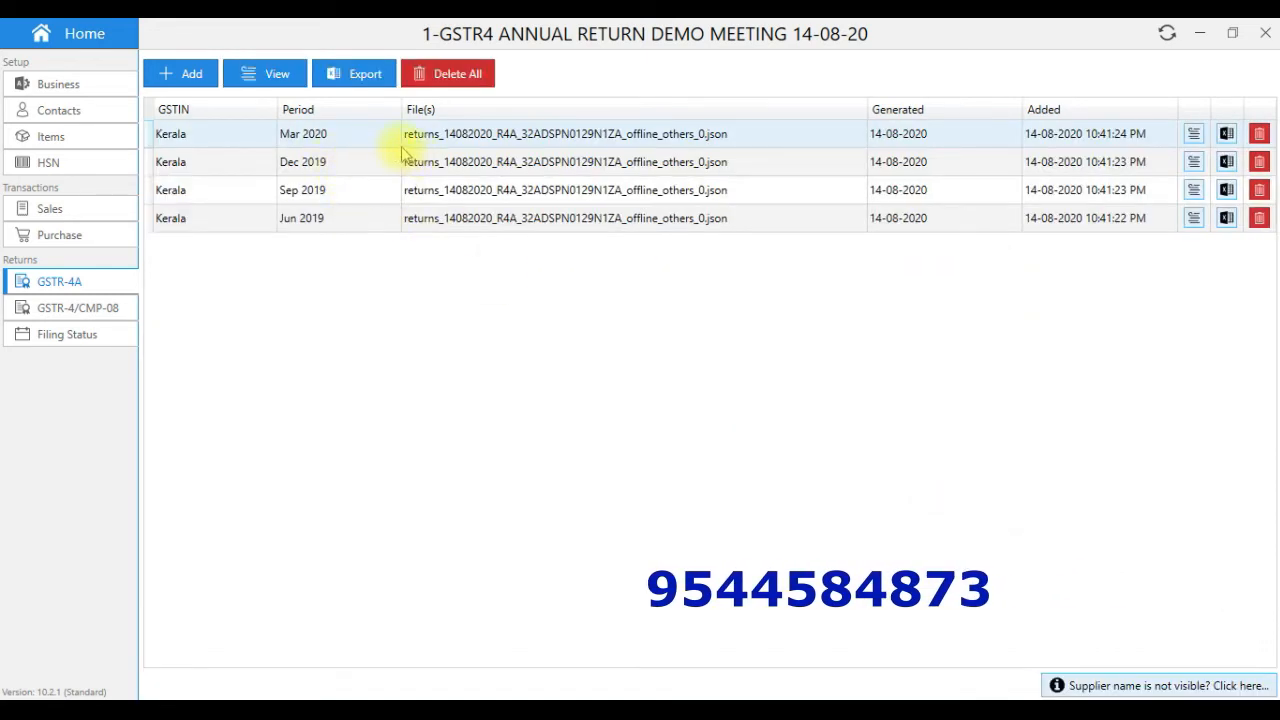
pyautogui.click(1193, 133)
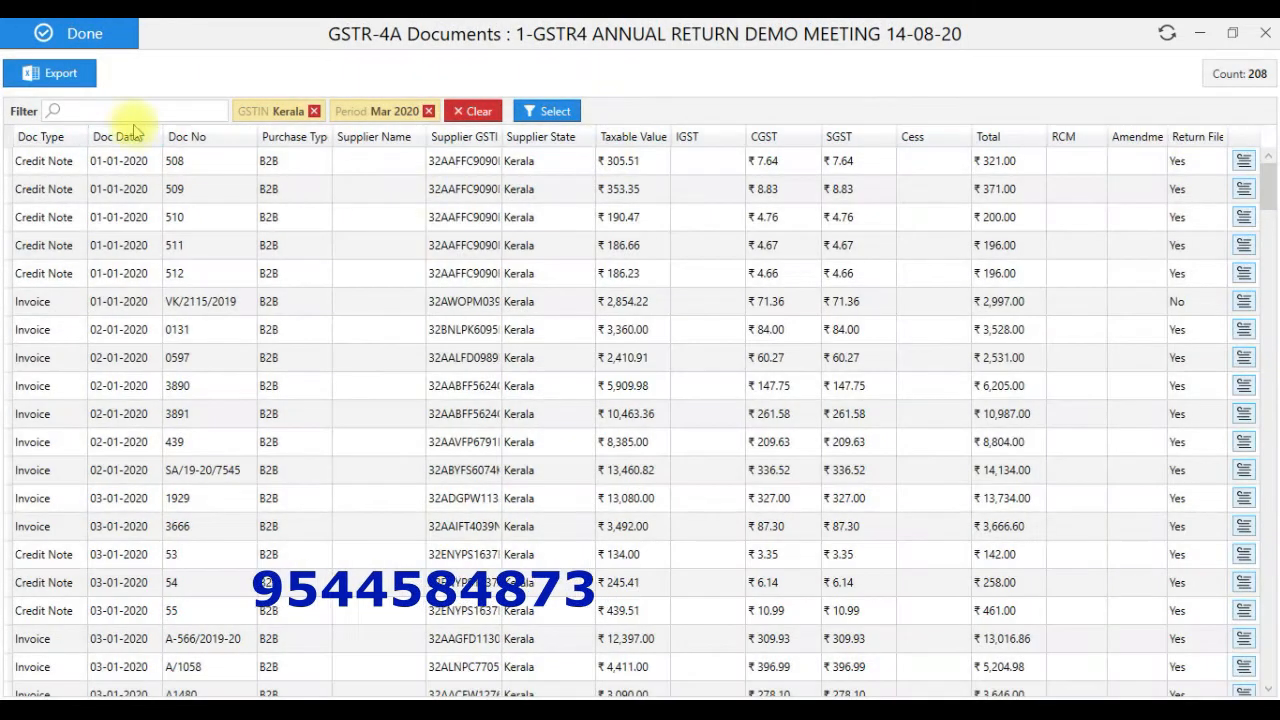
pyautogui.click(55, 33)
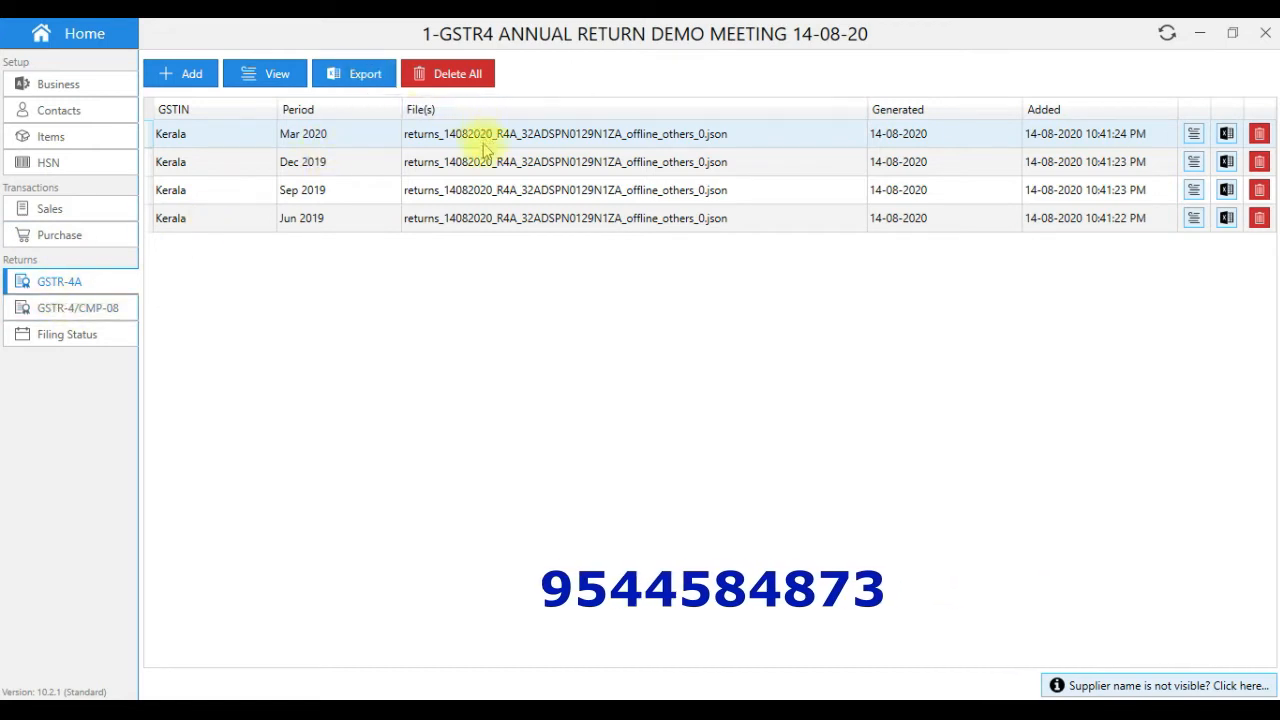
# - Export all four 2019-20 GSTR-4A periods to an Excel workbook in Downloads, replacing the old file
pyautogui.click(365, 75)
pyautogui.click(652, 423)
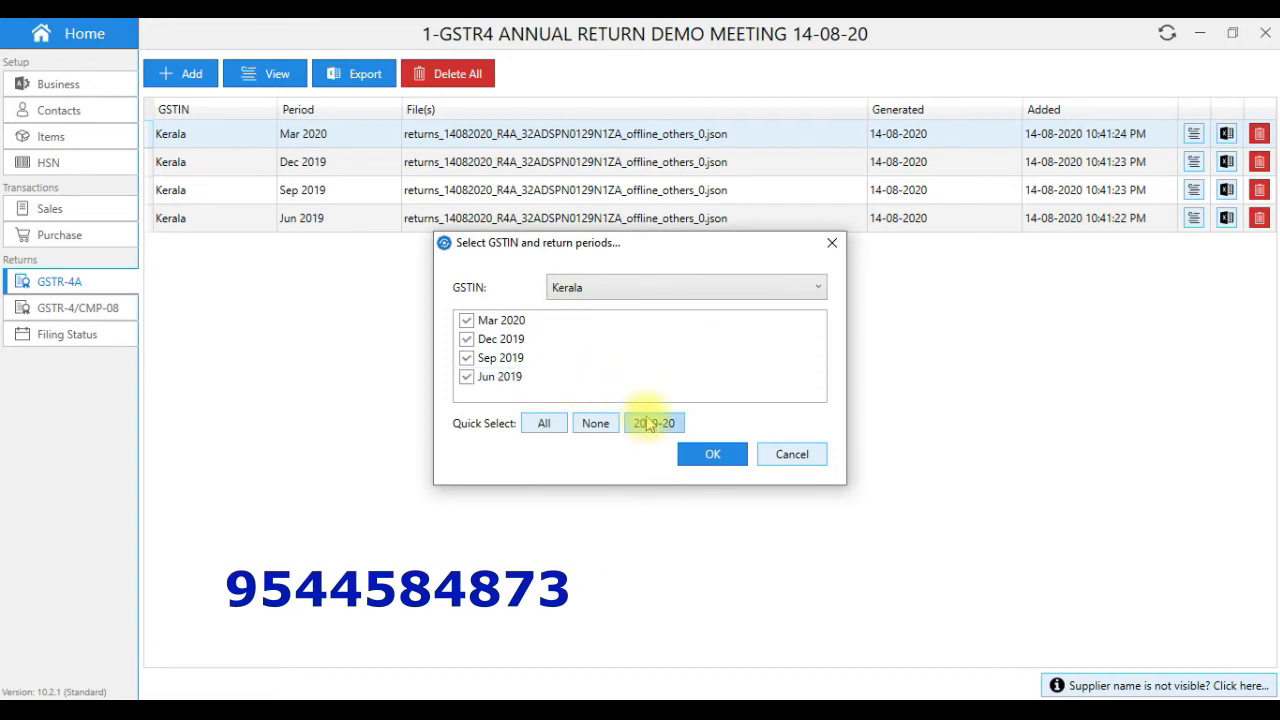
pyautogui.click(707, 456)
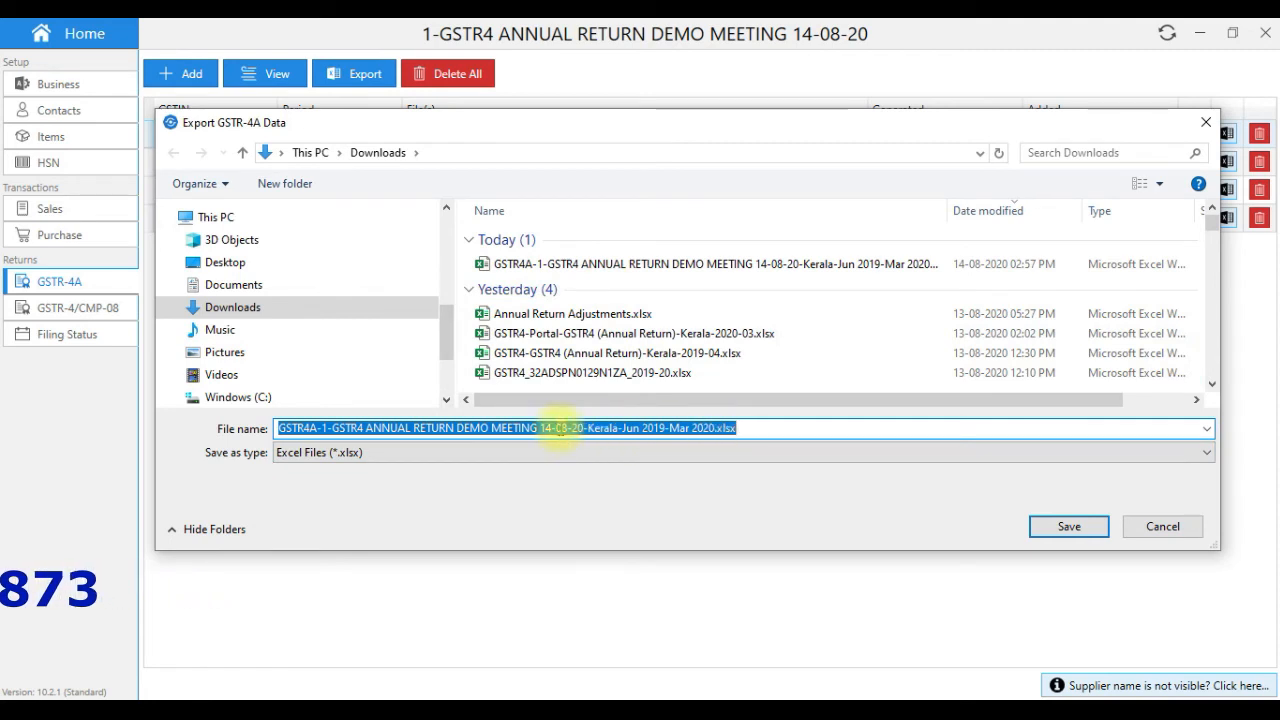
pyautogui.click(228, 309)
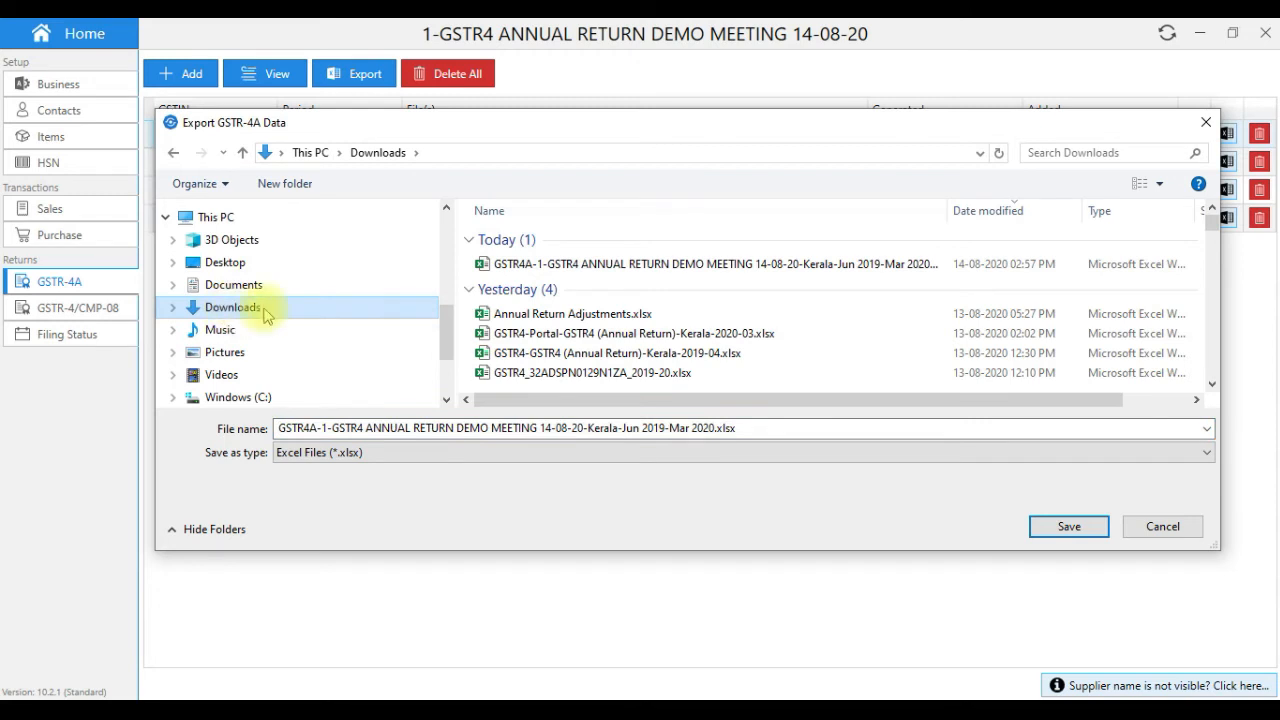
pyautogui.click(1062, 530)
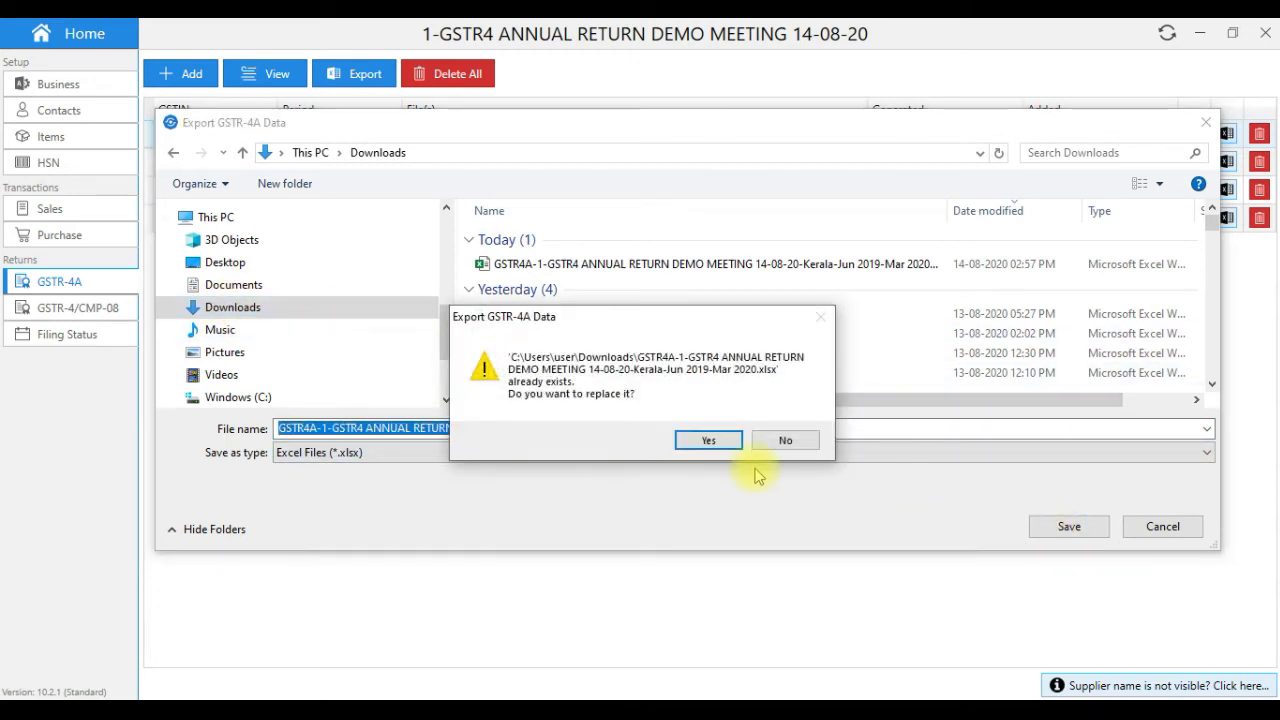
pyautogui.click(707, 441)
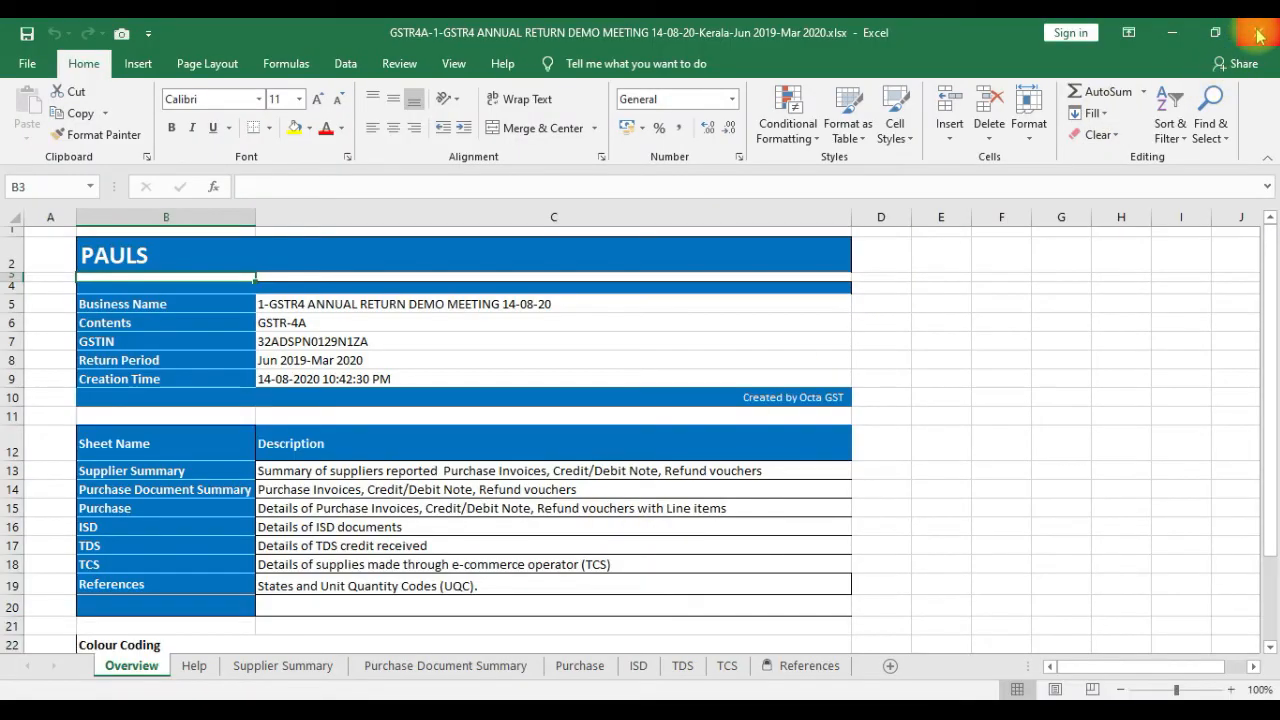
pyautogui.click(1258, 35)
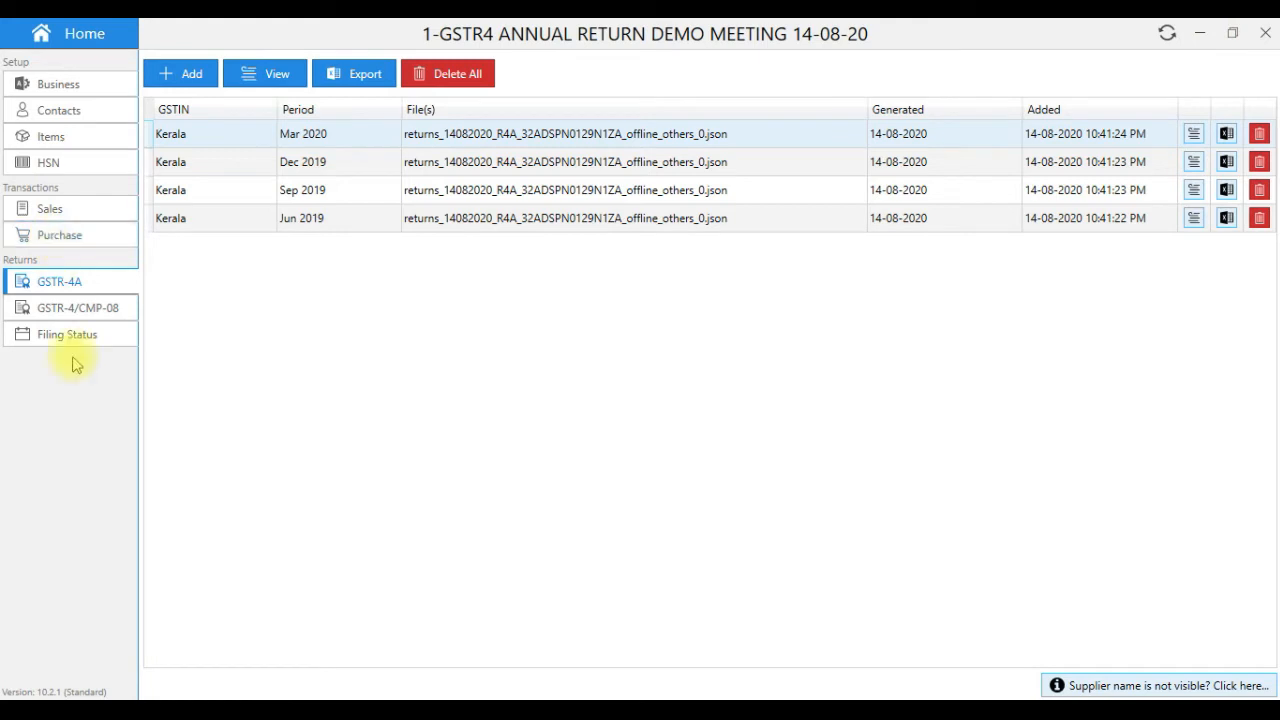
# - Import the exported GSTR4A workbook into Purchases, adding 1,041 documents
pyautogui.click(62, 238)
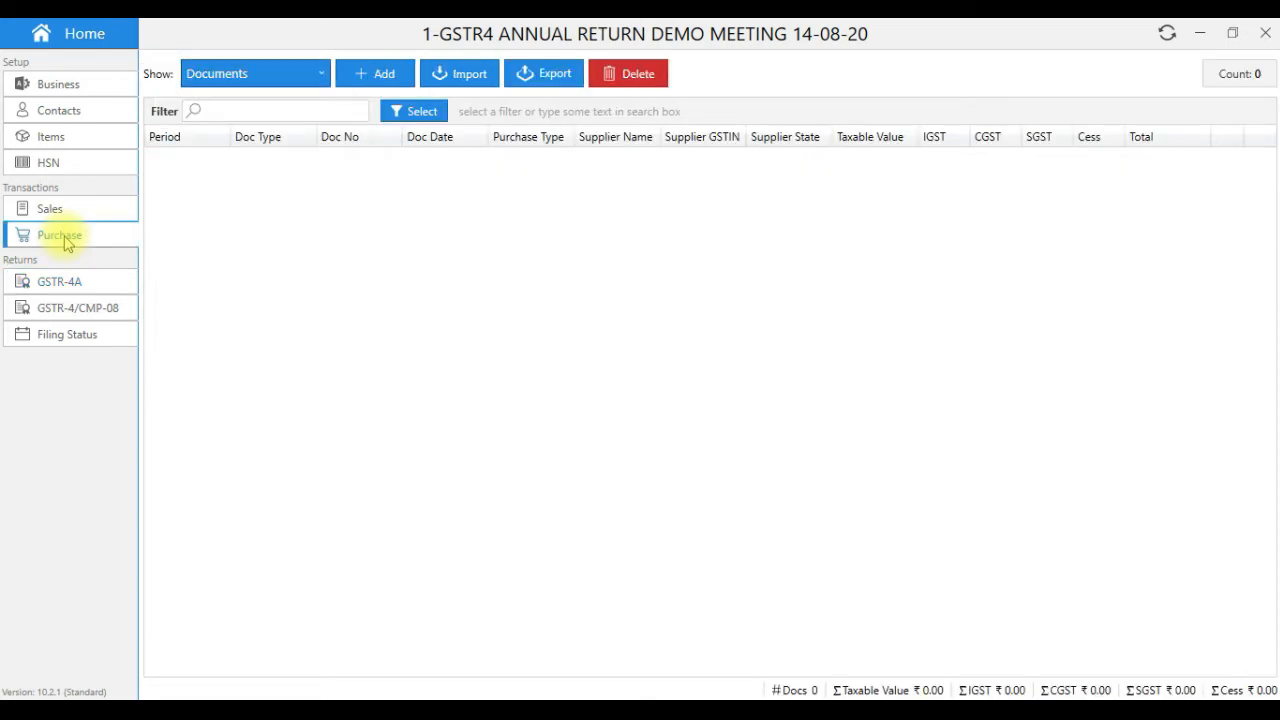
pyautogui.click(468, 78)
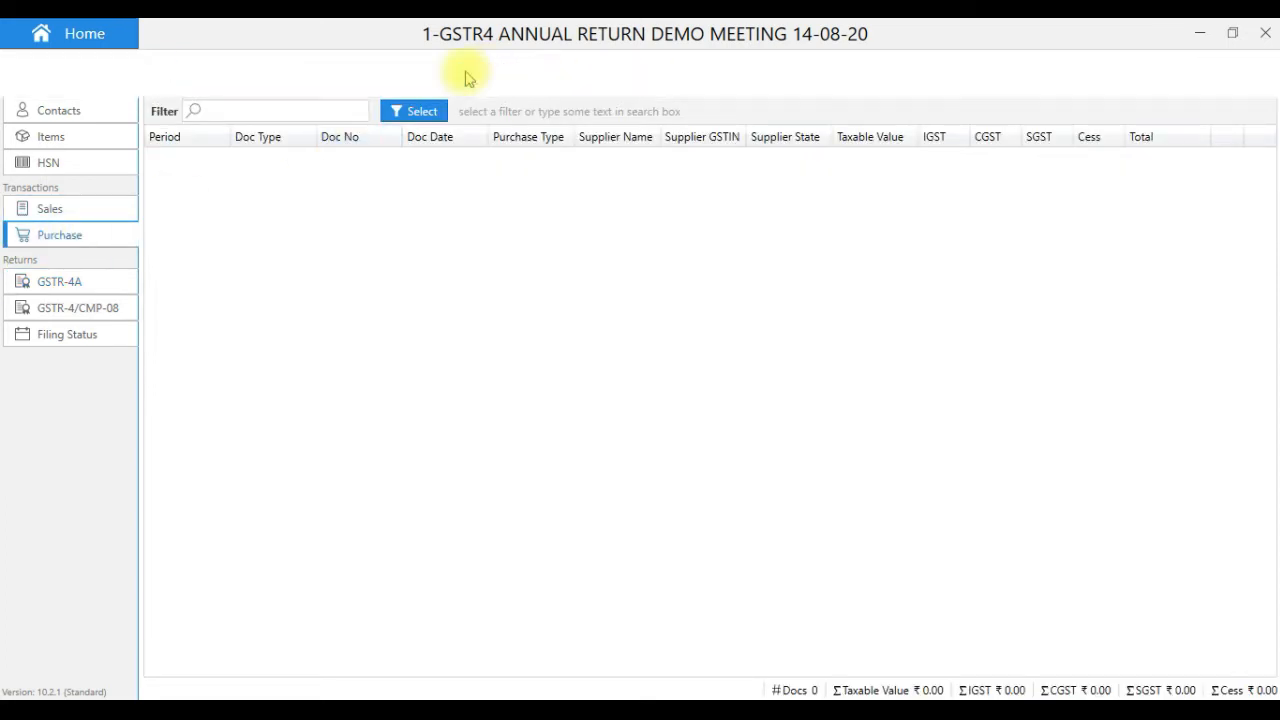
pyautogui.click(642, 403)
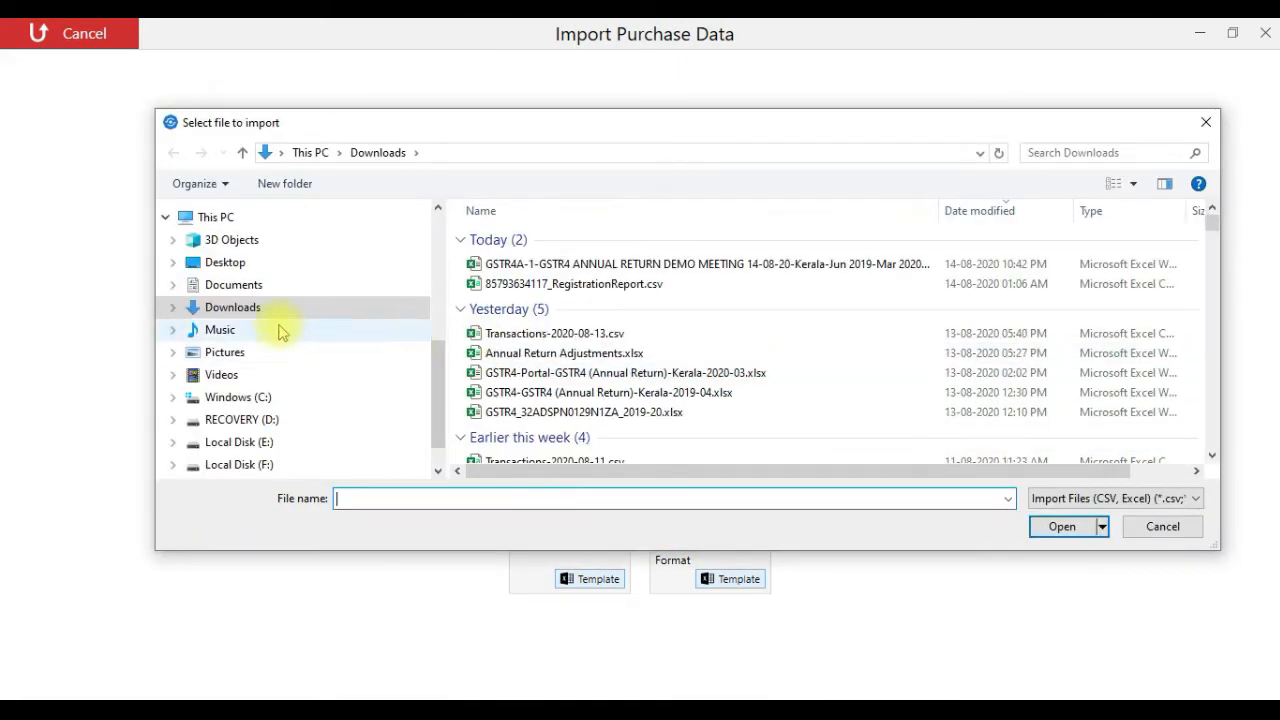
pyautogui.click(553, 266)
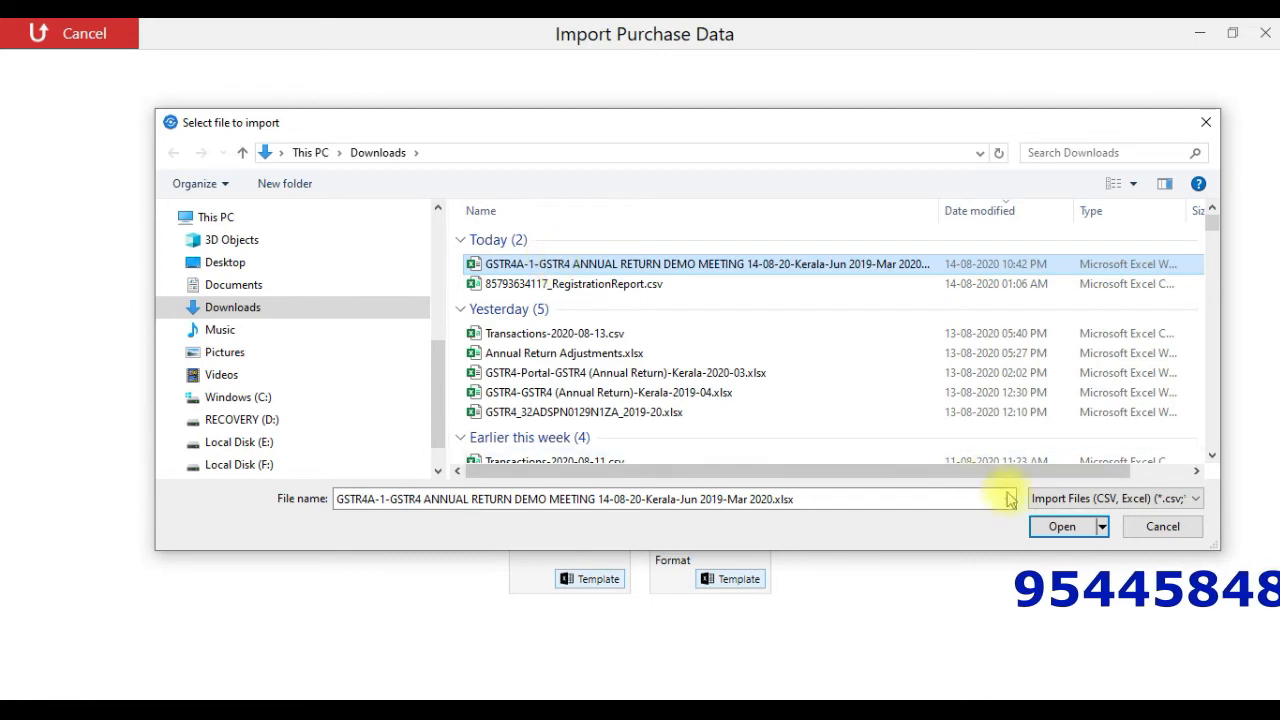
pyautogui.click(1063, 525)
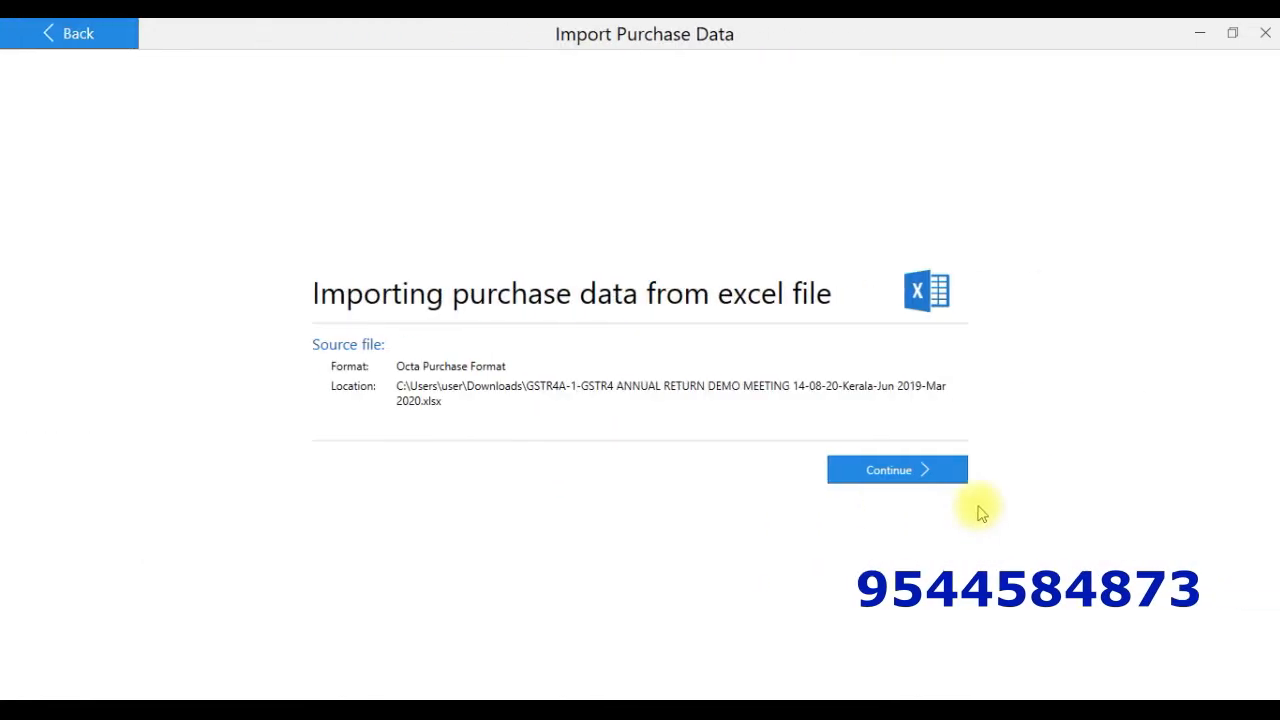
pyautogui.click(914, 470)
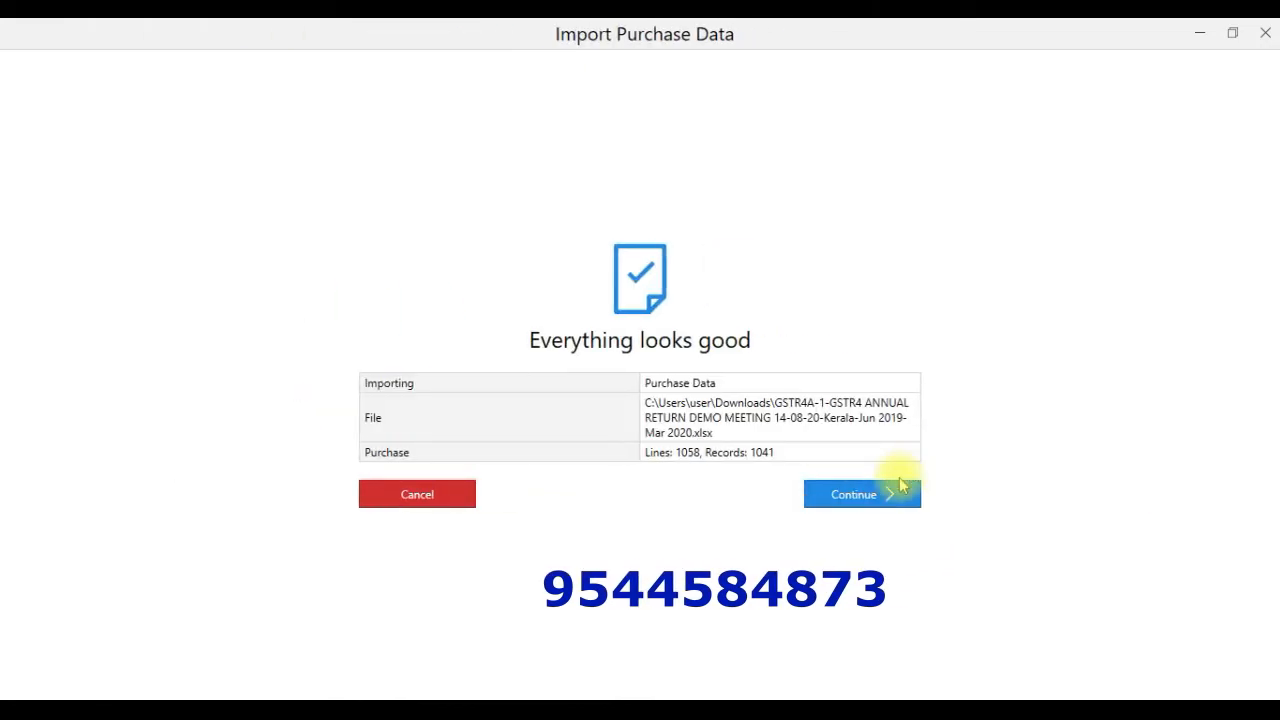
pyautogui.click(888, 486)
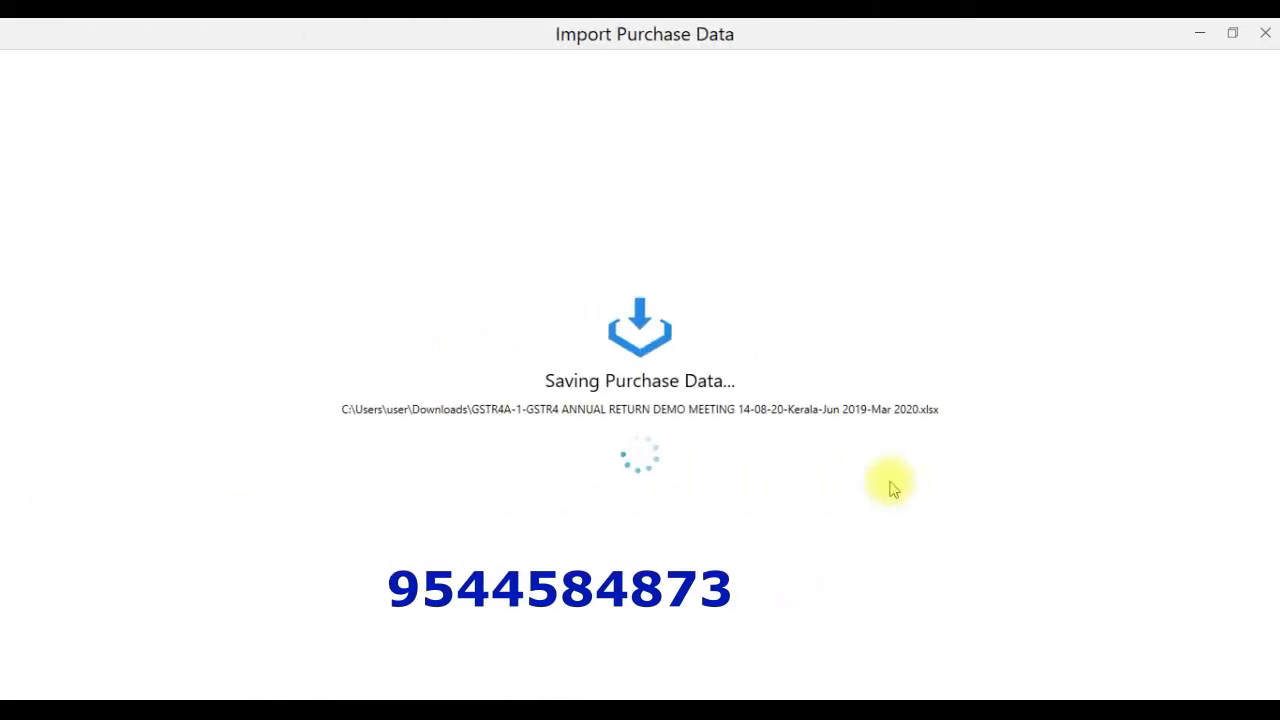
pyautogui.click(680, 494)
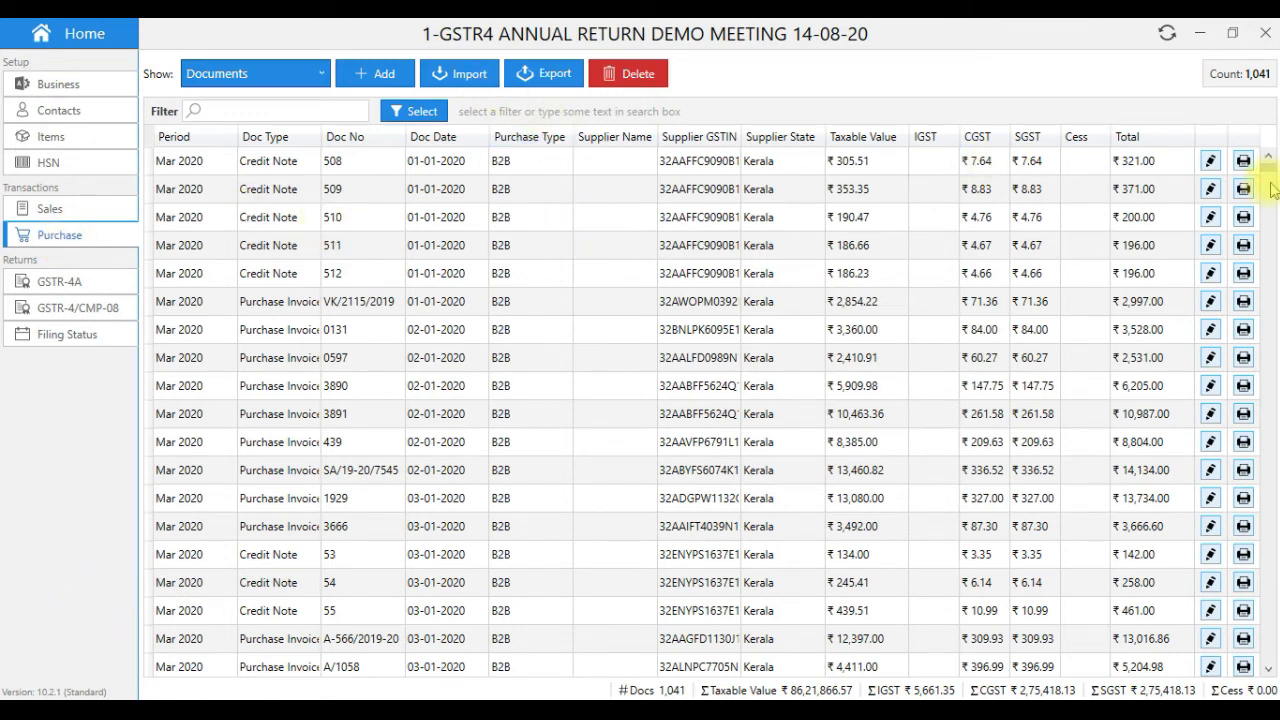
pyautogui.moveTo(1269, 168)
pyautogui.mouseDown()
pyautogui.moveTo(1276, 357)
pyautogui.moveTo(1266, 157)
pyautogui.mouseUp()
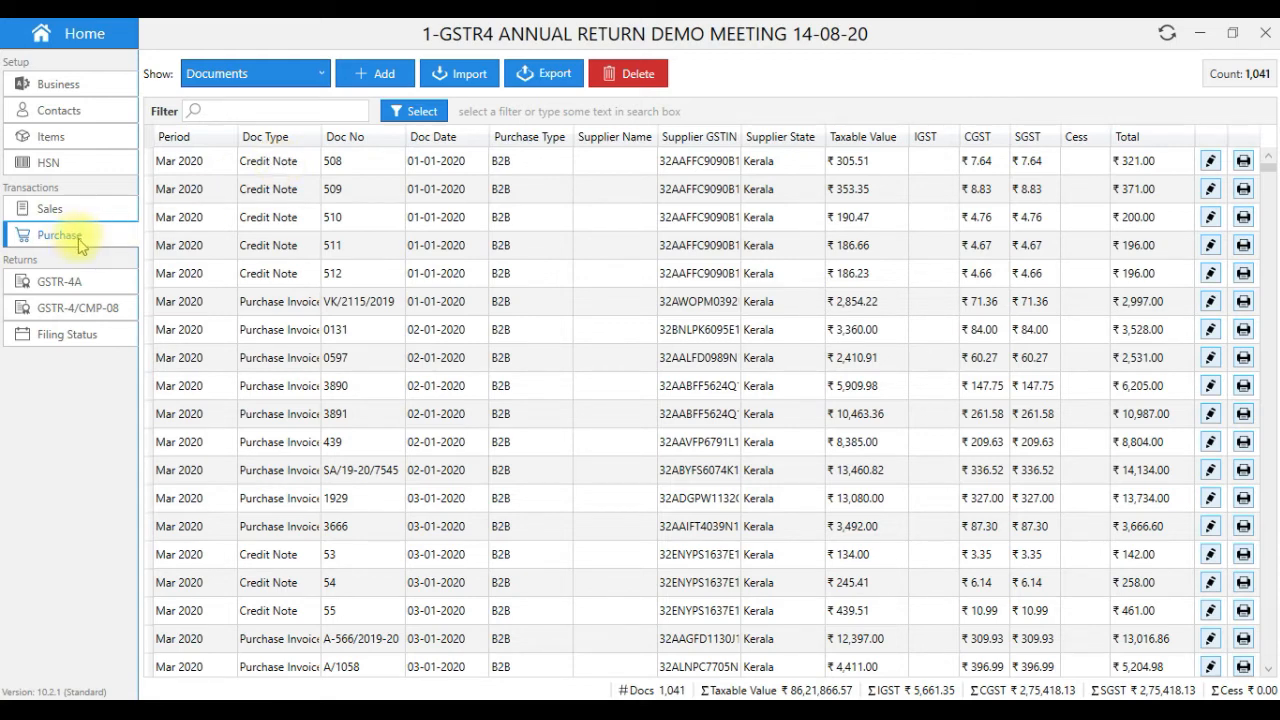
# - Start a purchase invoice from new supplier ABC with invoice number UR001
pyautogui.click(378, 78)
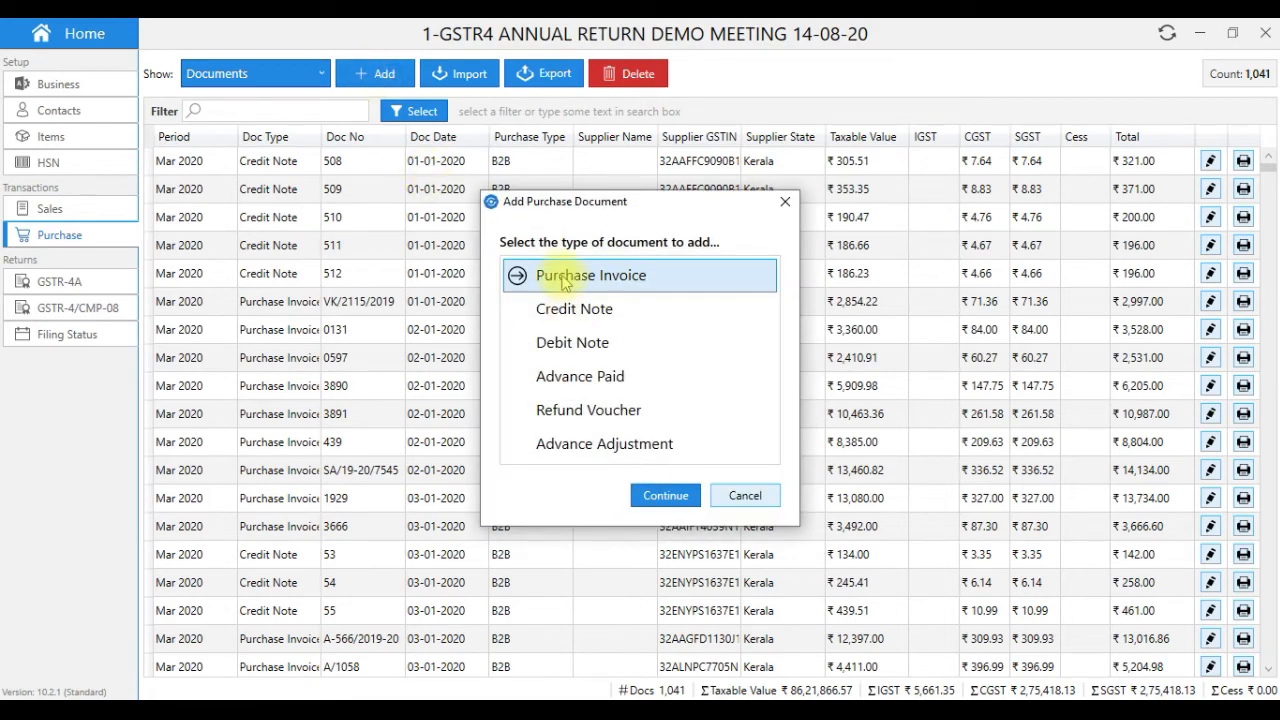
pyautogui.click(666, 495)
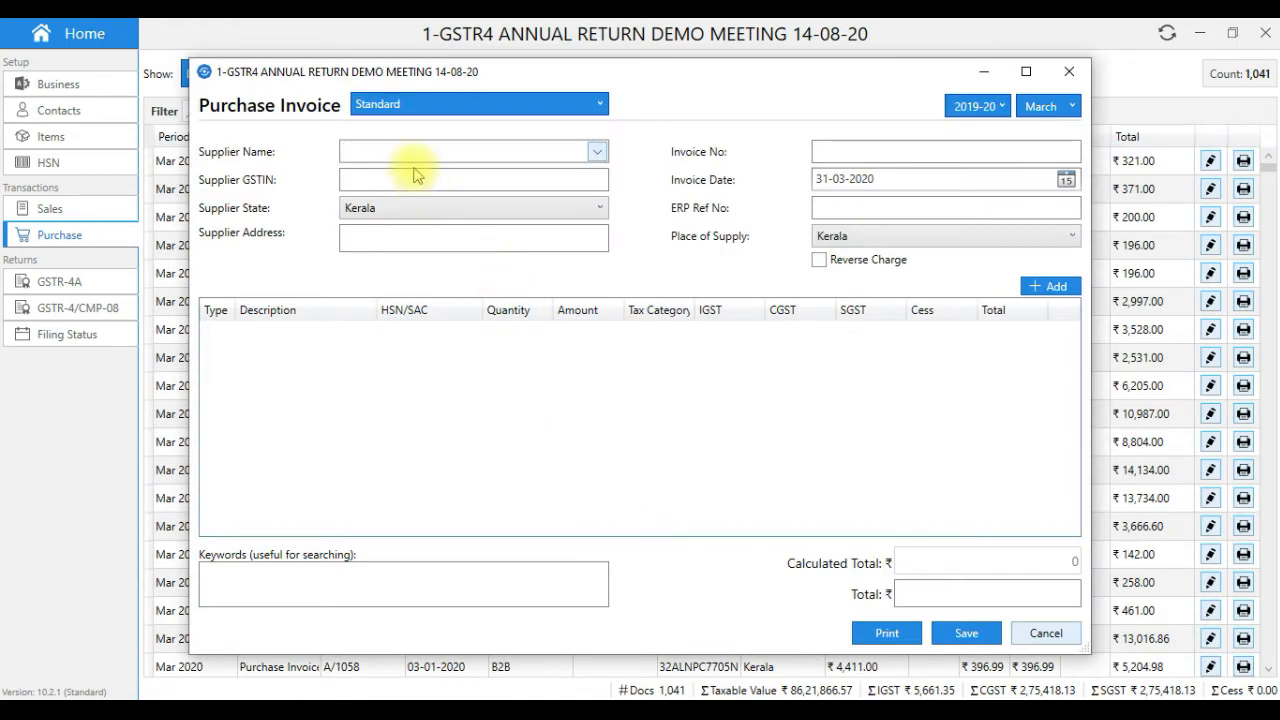
pyautogui.write('ABC')
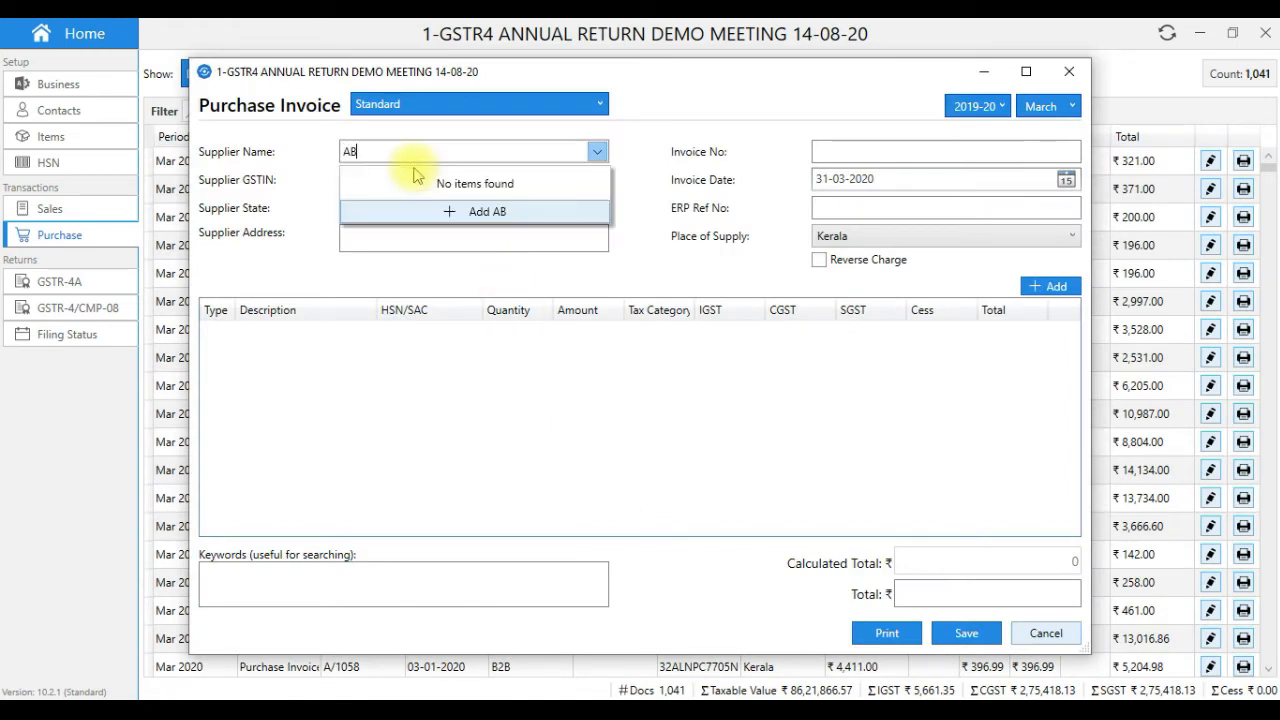
pyautogui.click(370, 244)
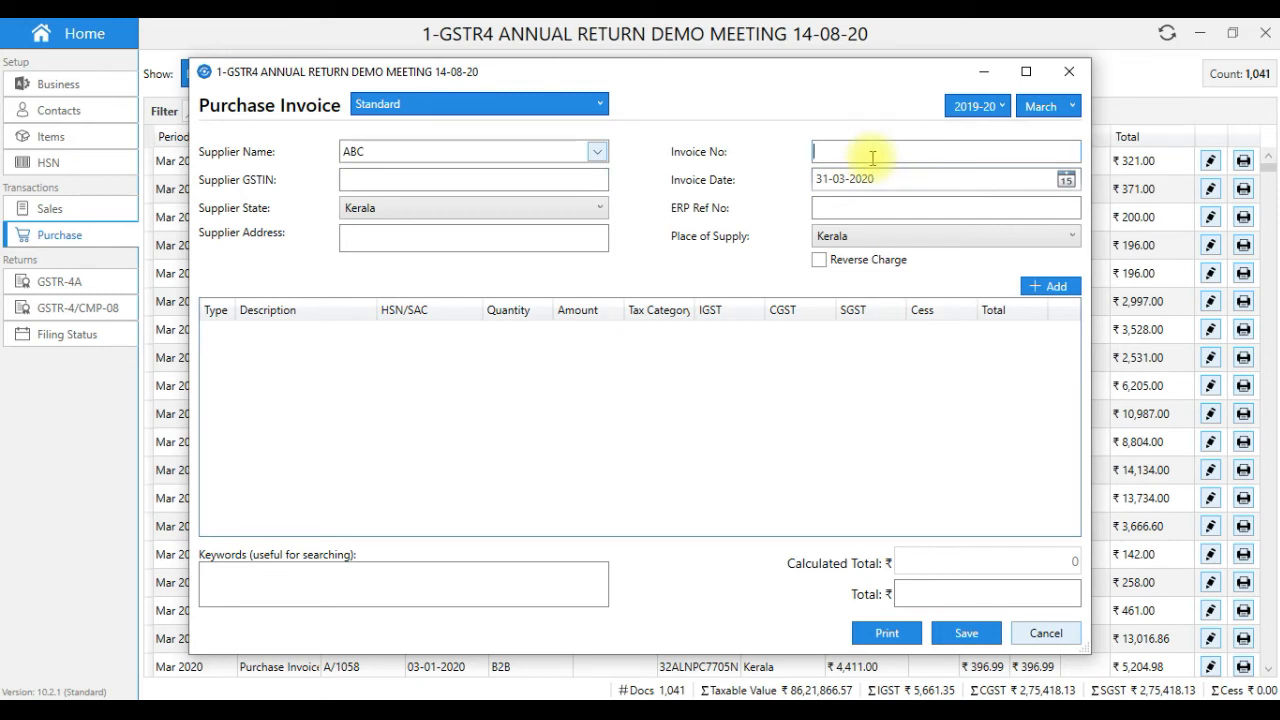
pyautogui.write('UR001')
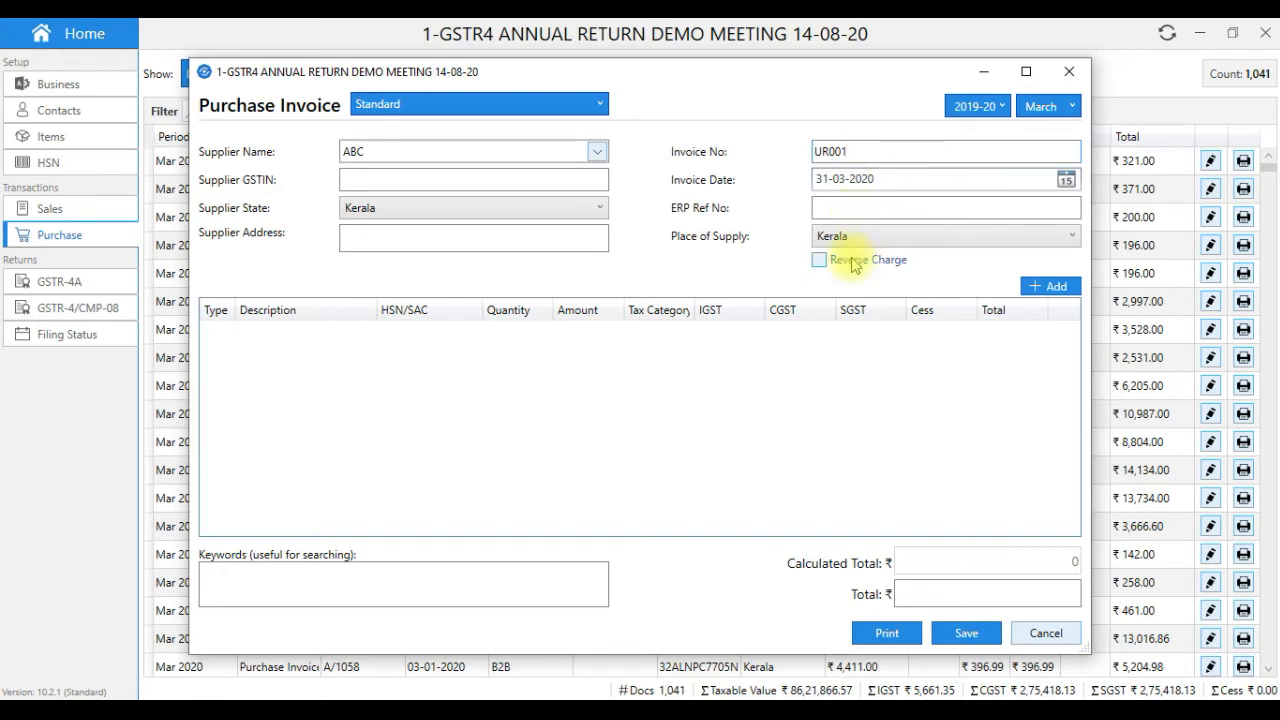
# - Add a GST Exempt 'goods' line of ₹1,00,000 and save the invoice
pyautogui.click(1052, 288)
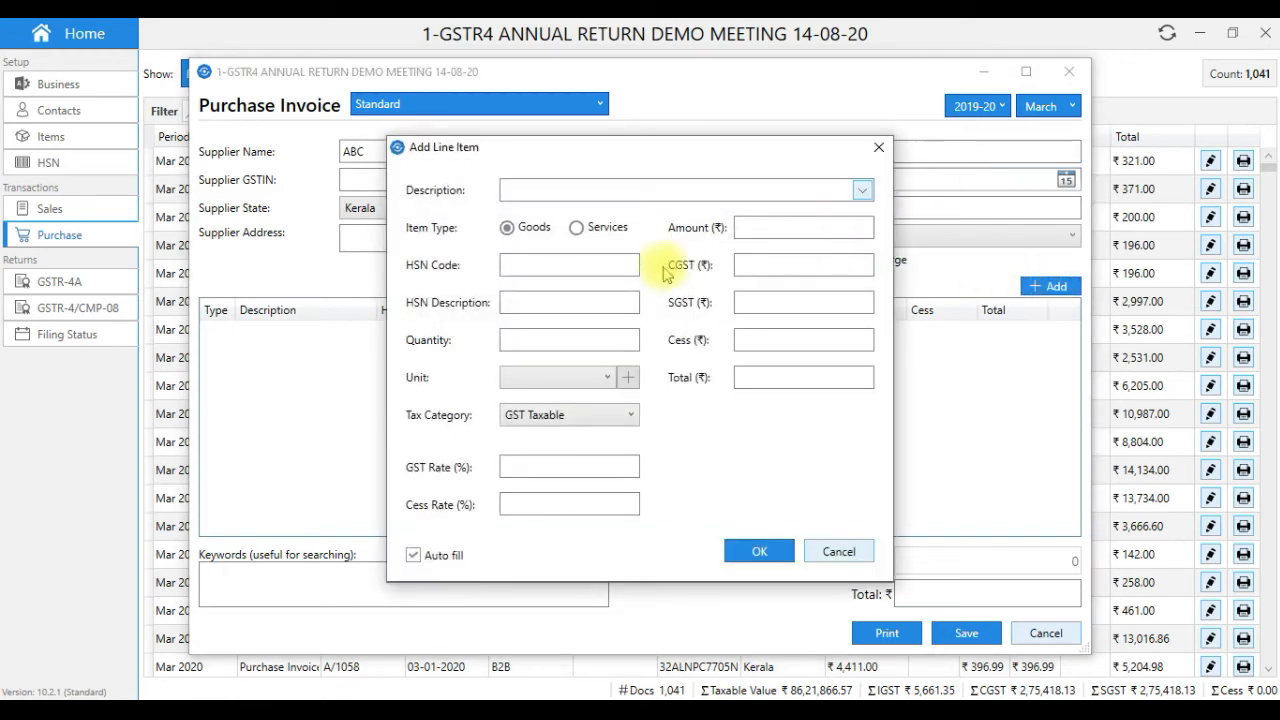
pyautogui.click(555, 190)
pyautogui.write('goods')
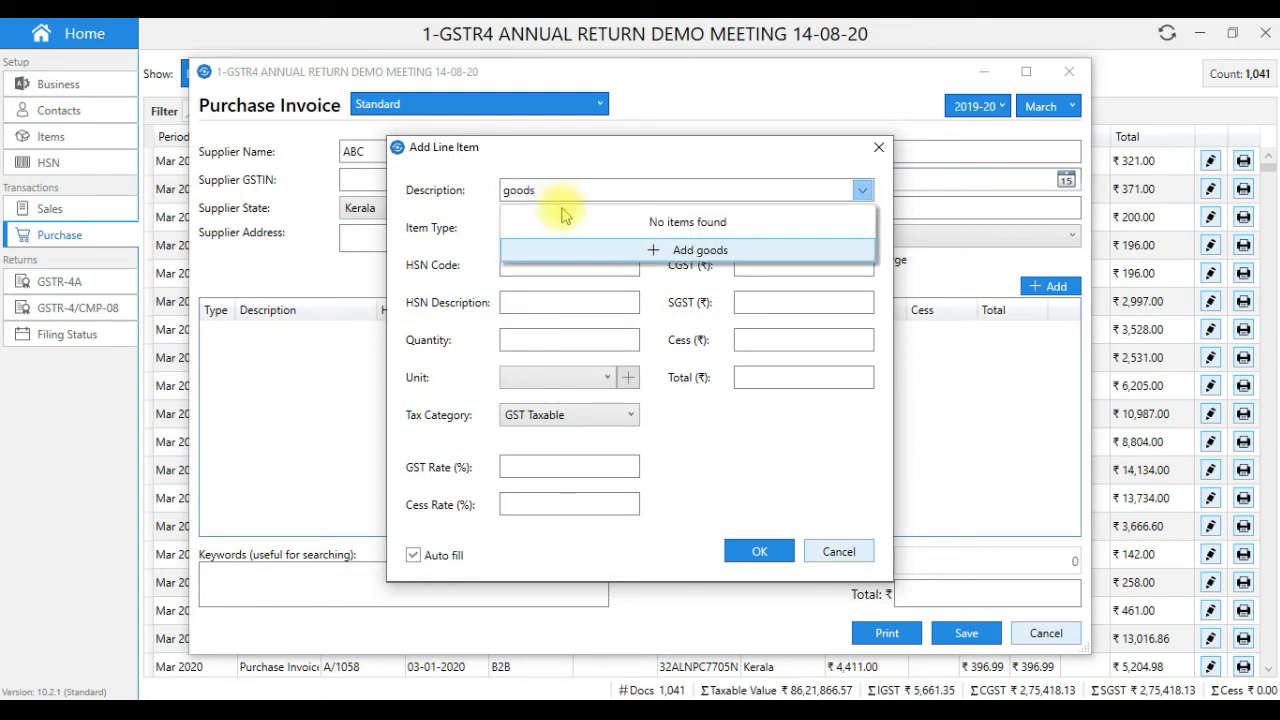
pyautogui.click(706, 462)
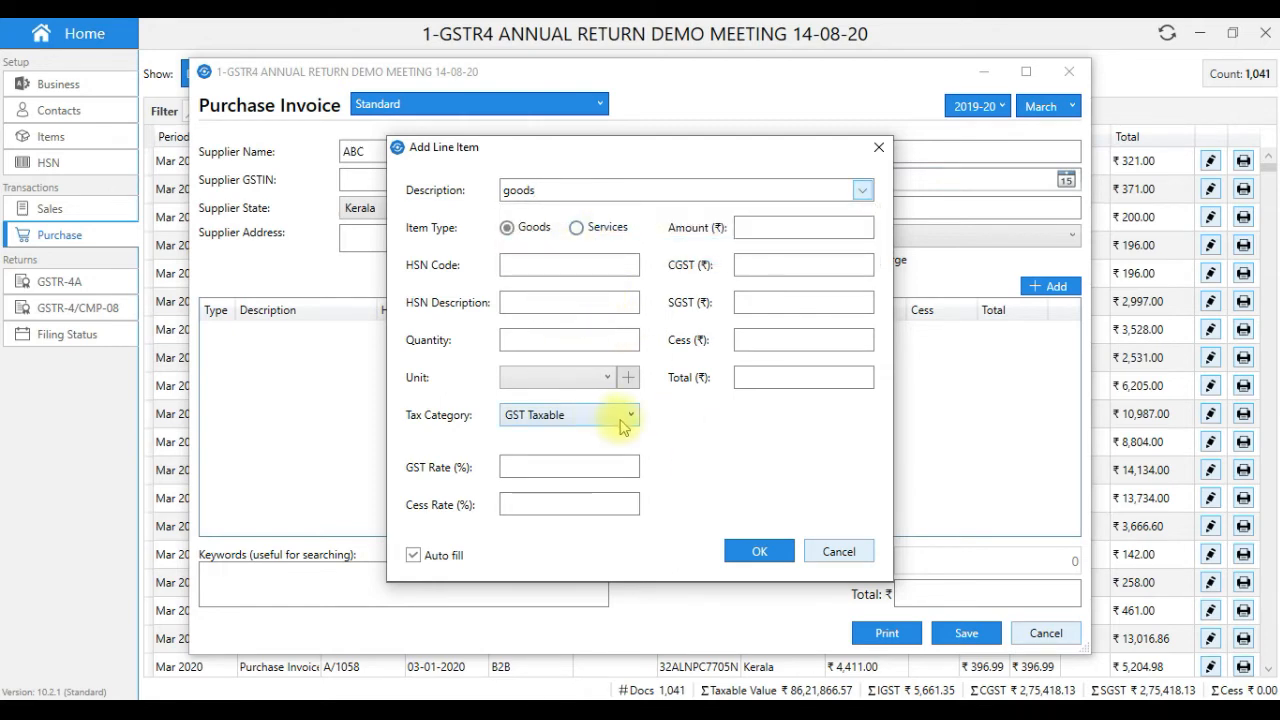
pyautogui.click(568, 469)
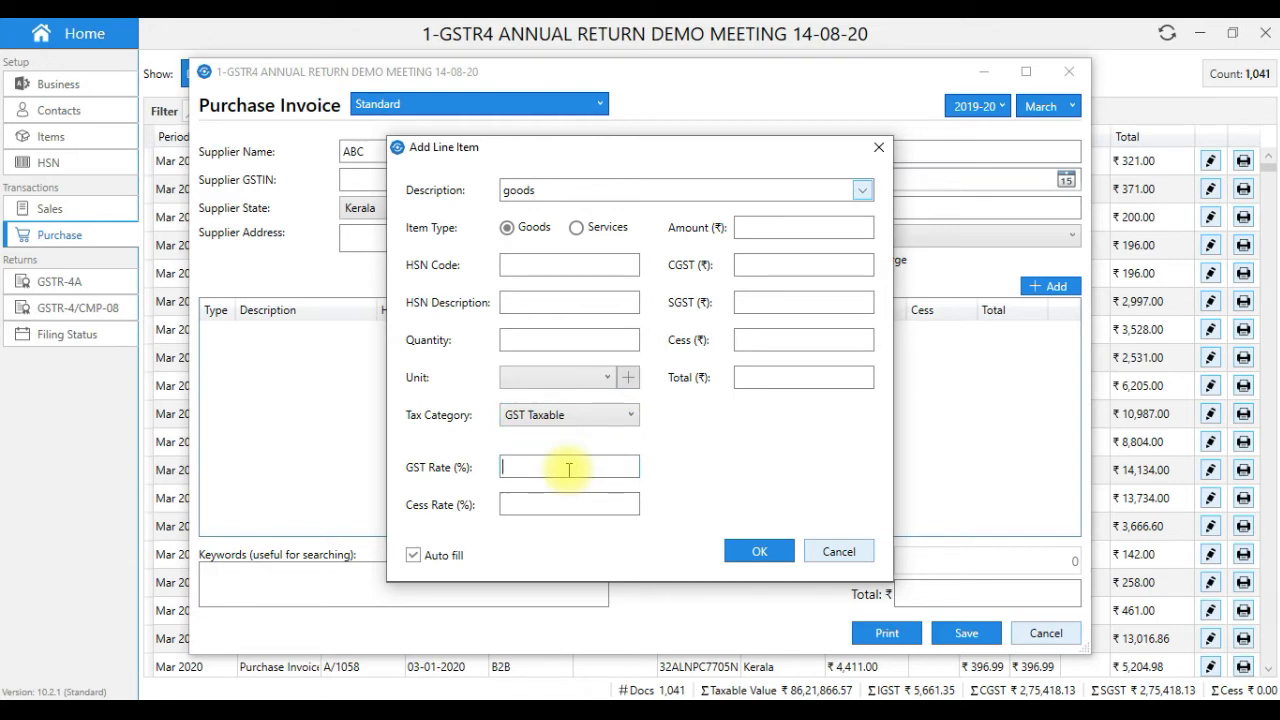
pyautogui.click(573, 418)
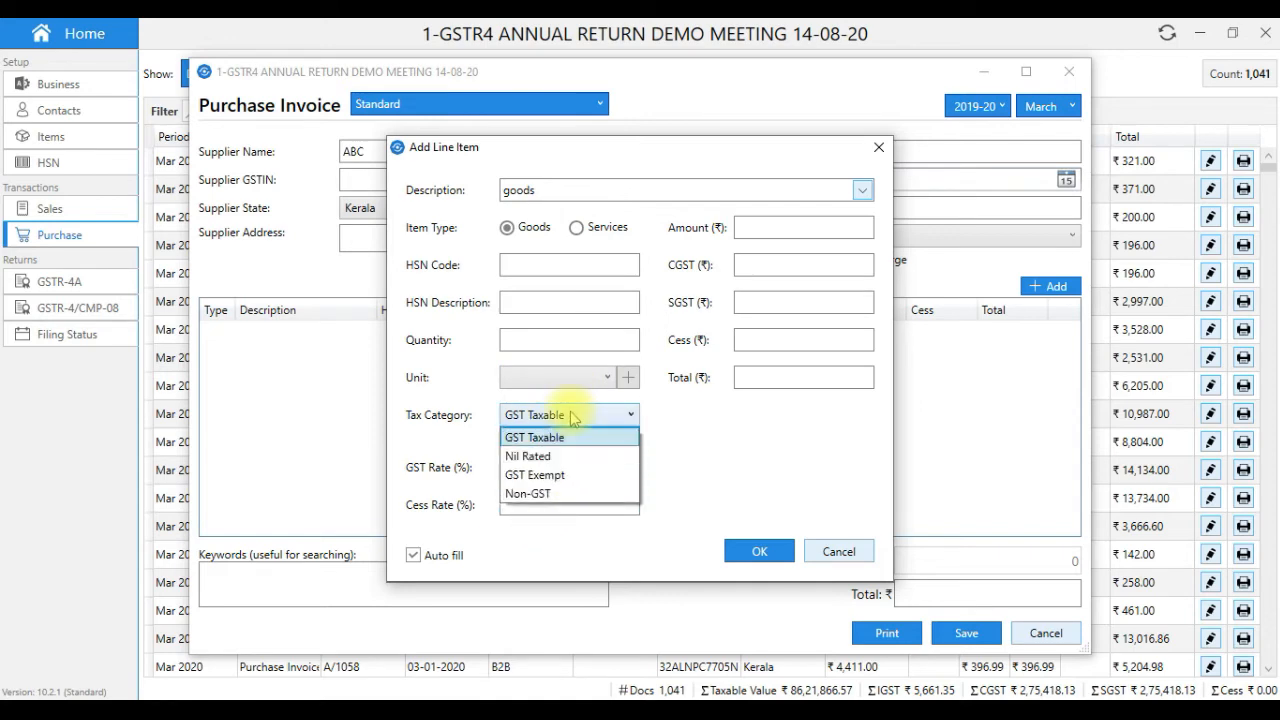
pyautogui.click(552, 475)
pyautogui.click(762, 229)
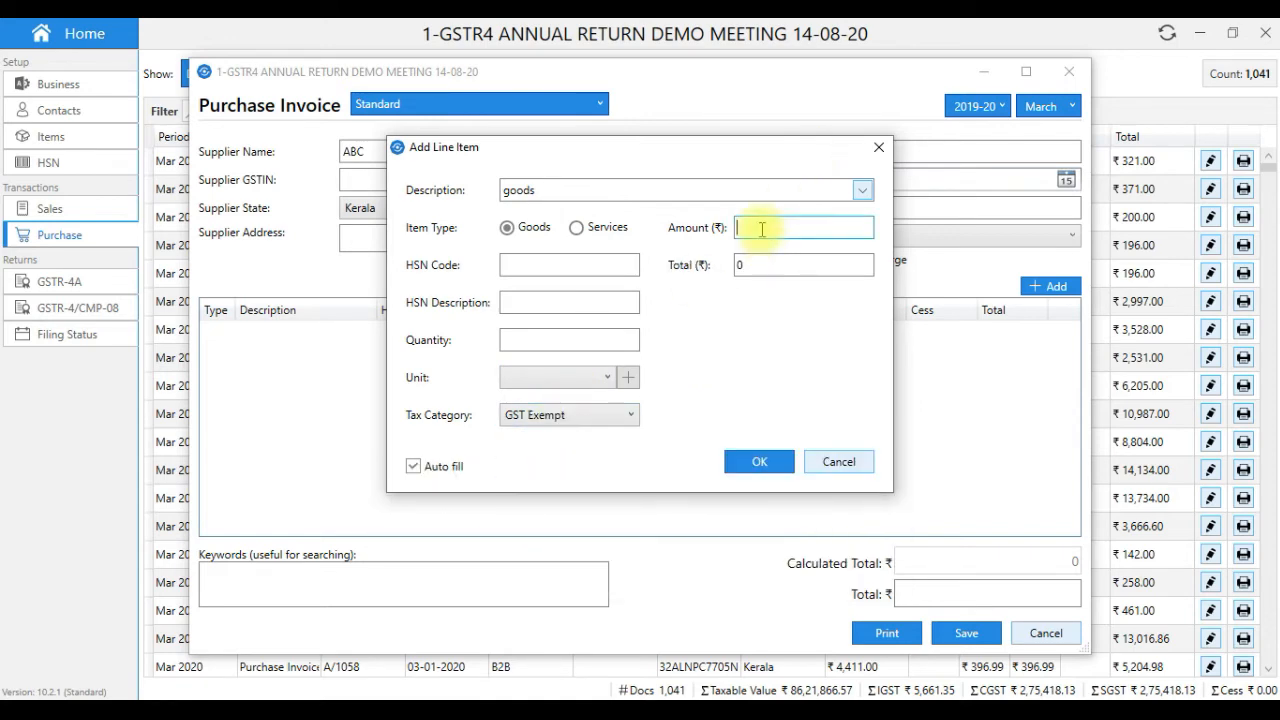
pyautogui.write('100000')
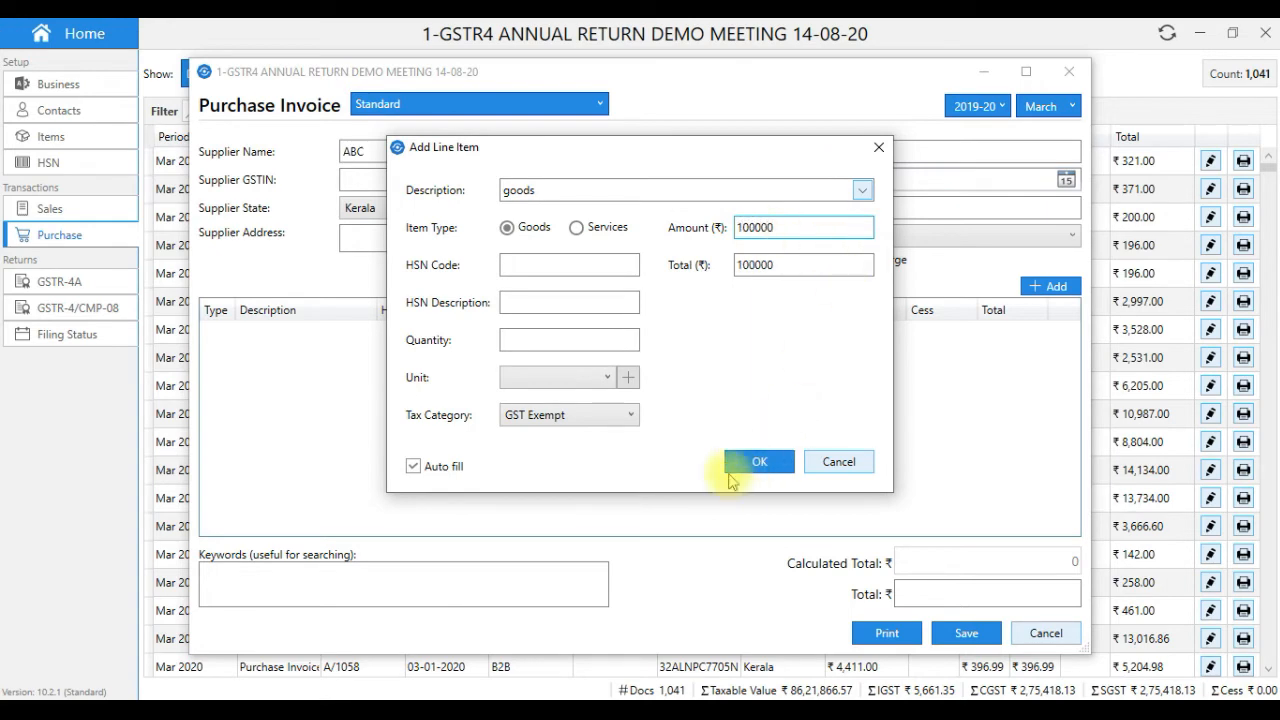
pyautogui.click(735, 470)
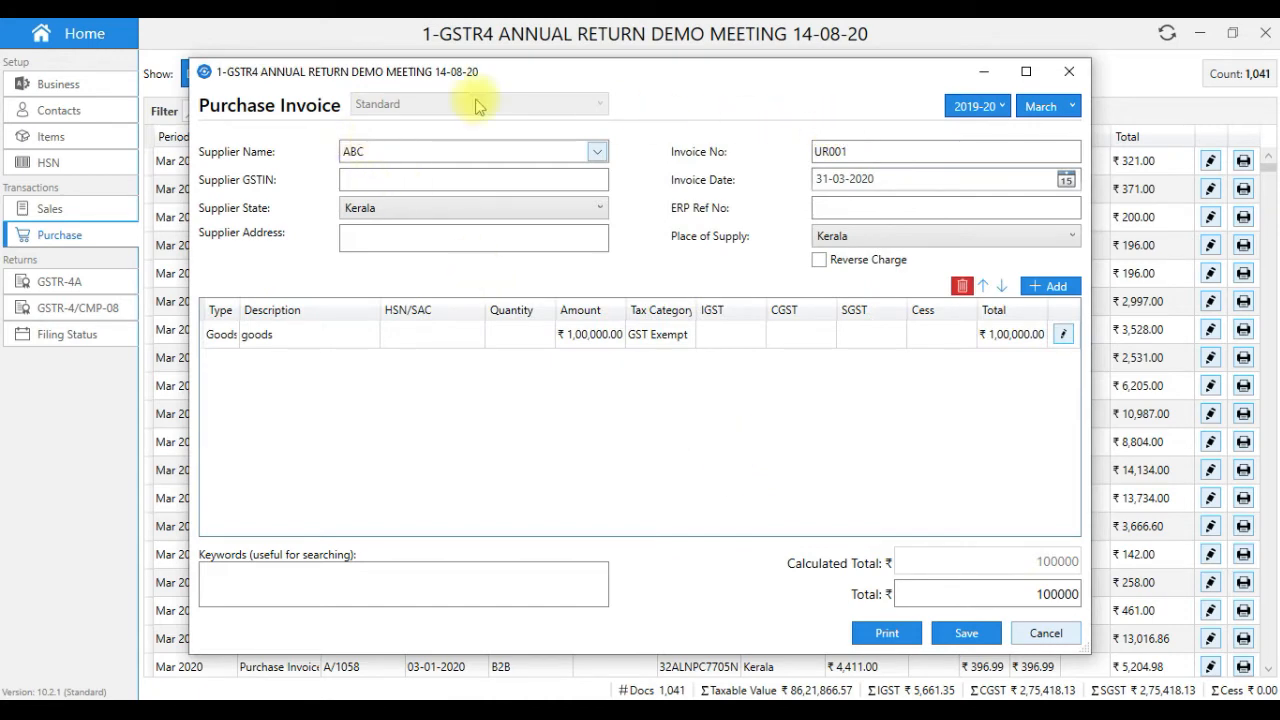
pyautogui.click(966, 633)
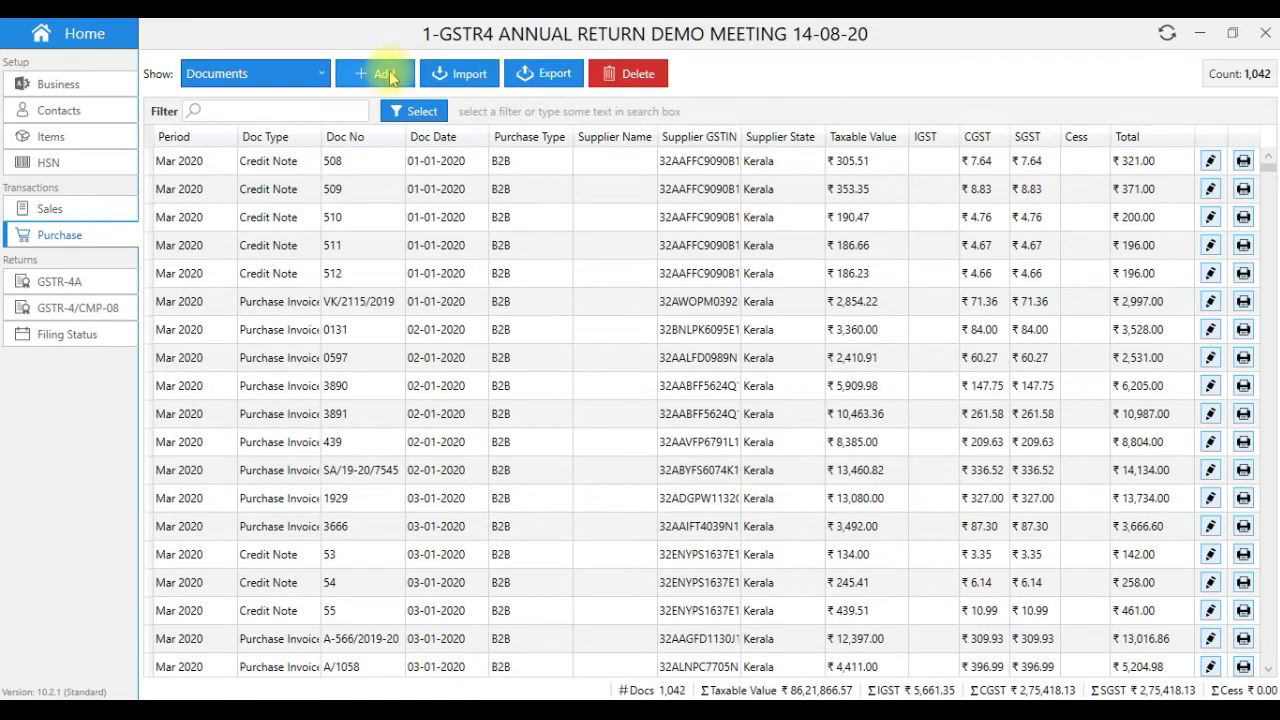
# - Start a reverse-charge purchase invoice UR0002 from new supplier BCD
pyautogui.click(378, 73)
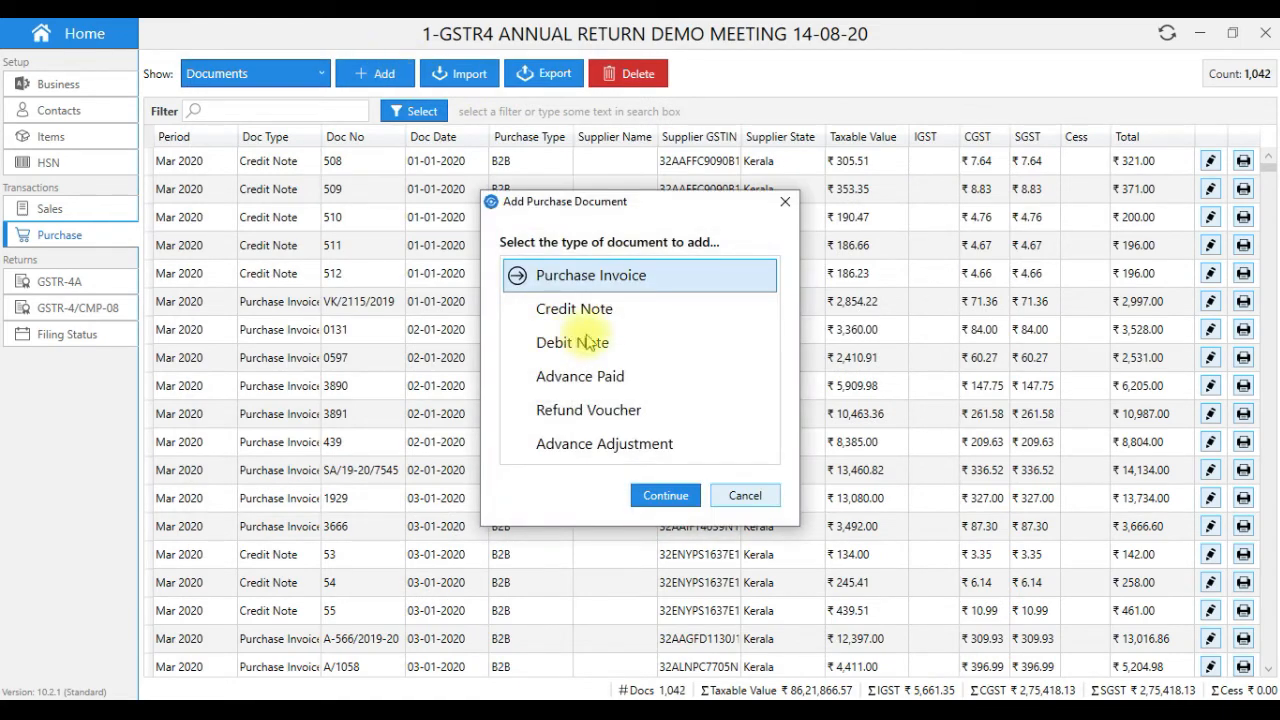
pyautogui.click(666, 493)
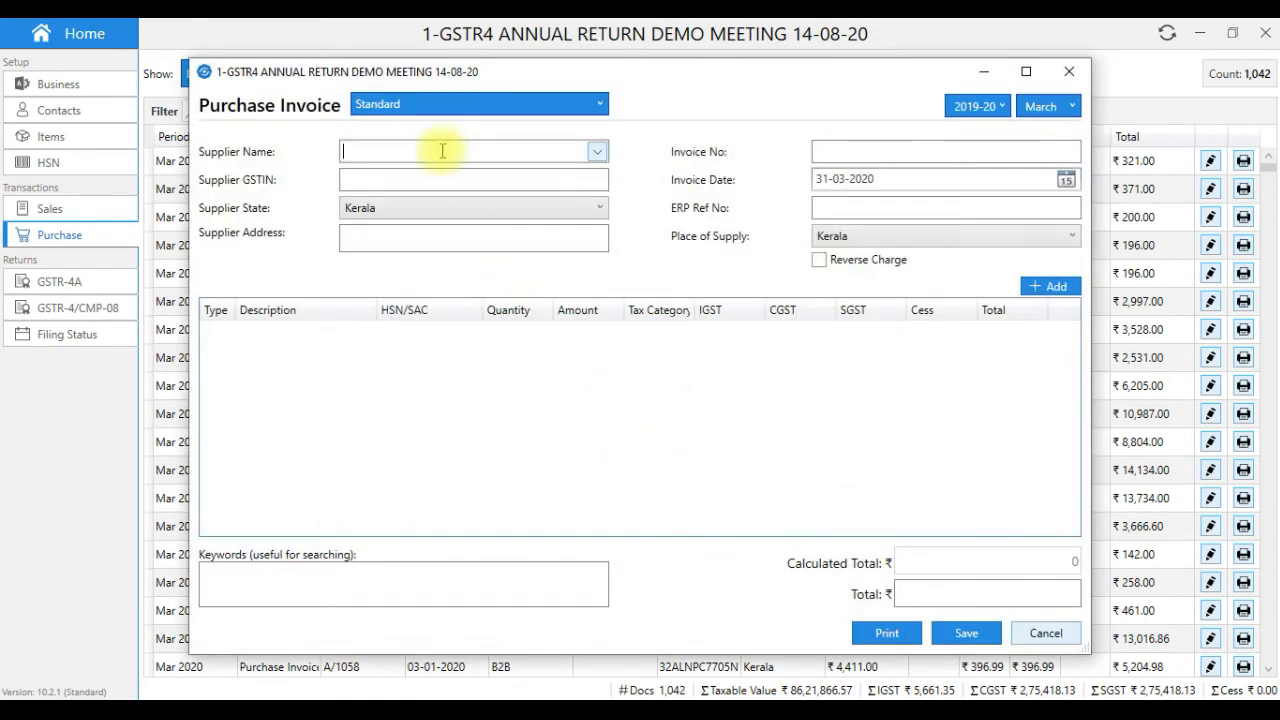
pyautogui.write('BCD')
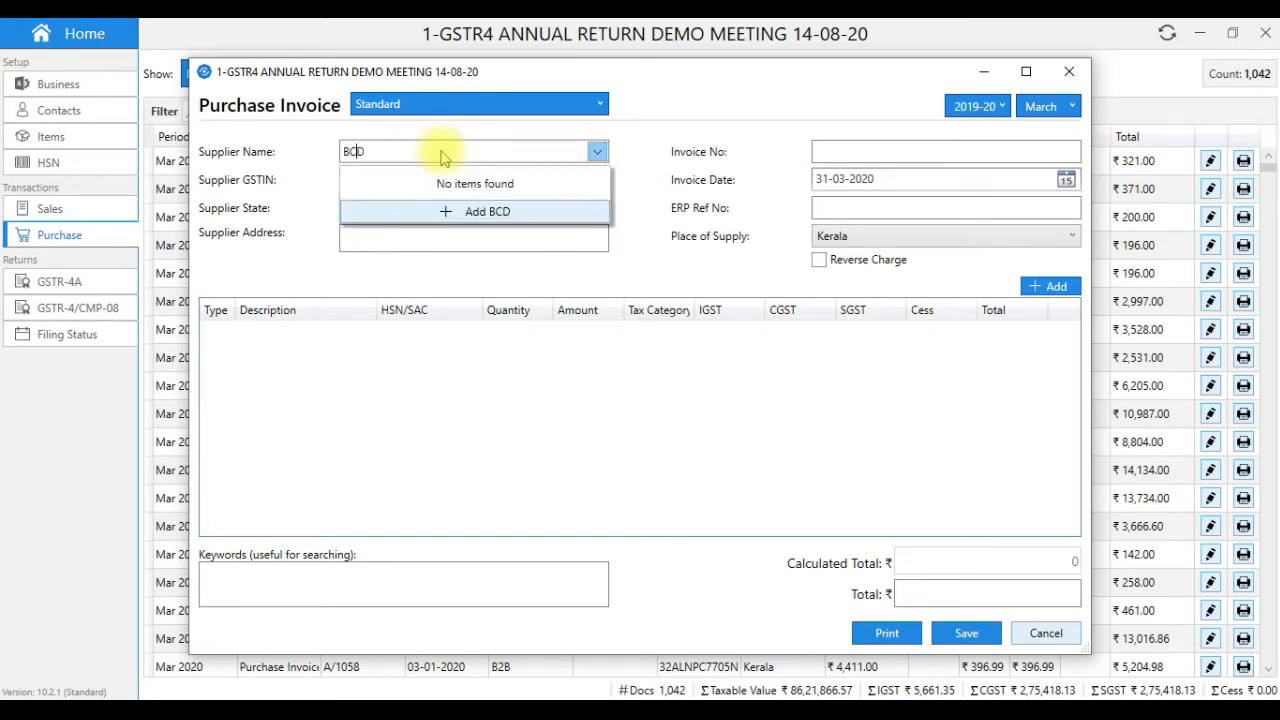
pyautogui.click(427, 241)
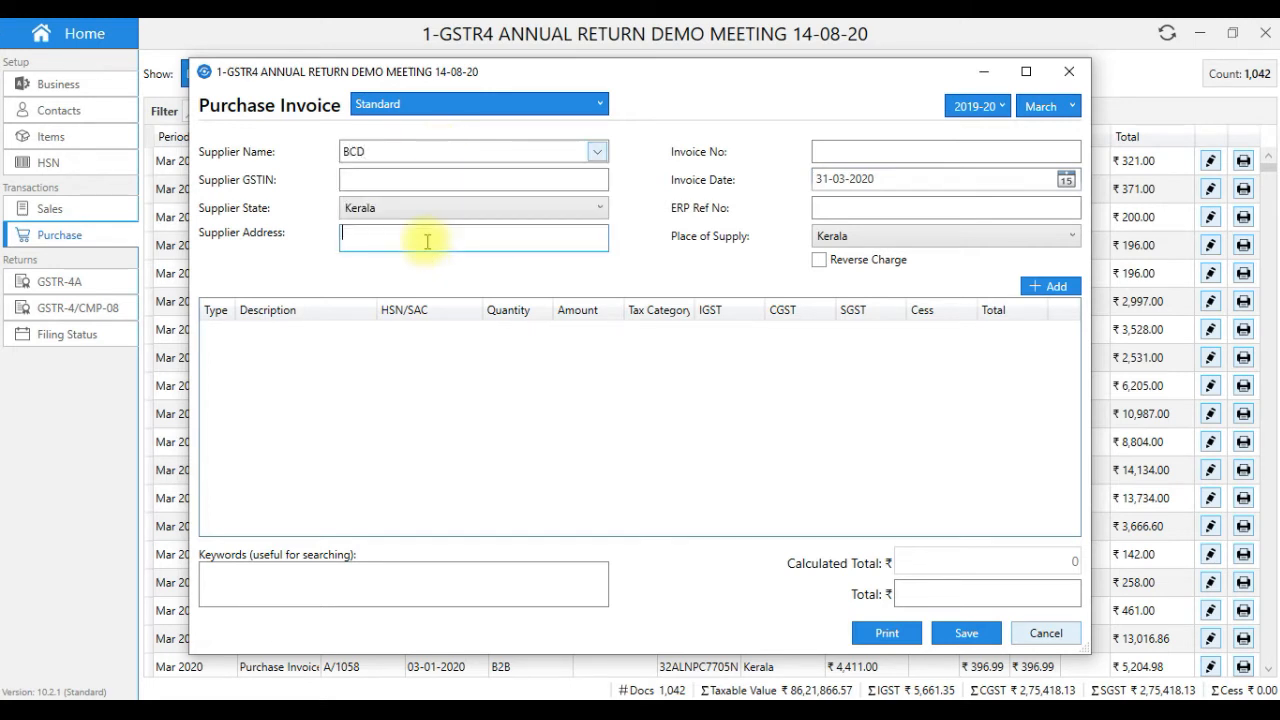
pyautogui.click(821, 264)
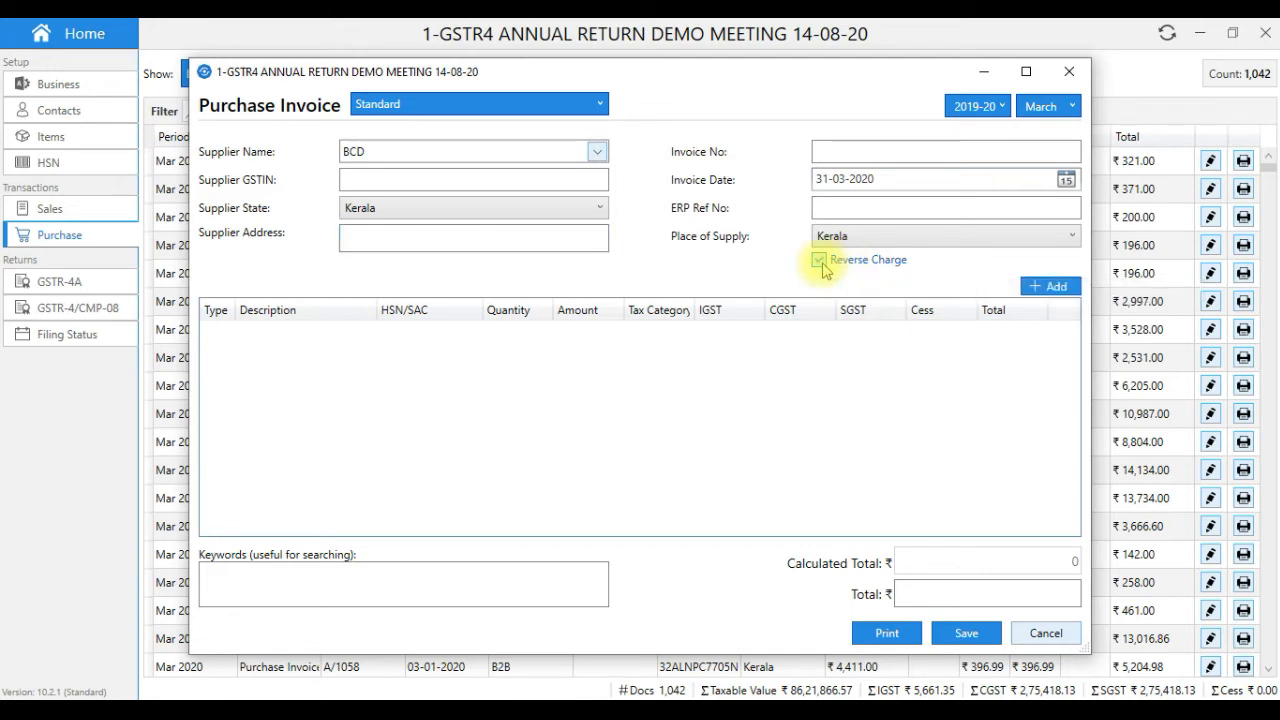
pyautogui.click(839, 153)
pyautogui.write('UR0002')
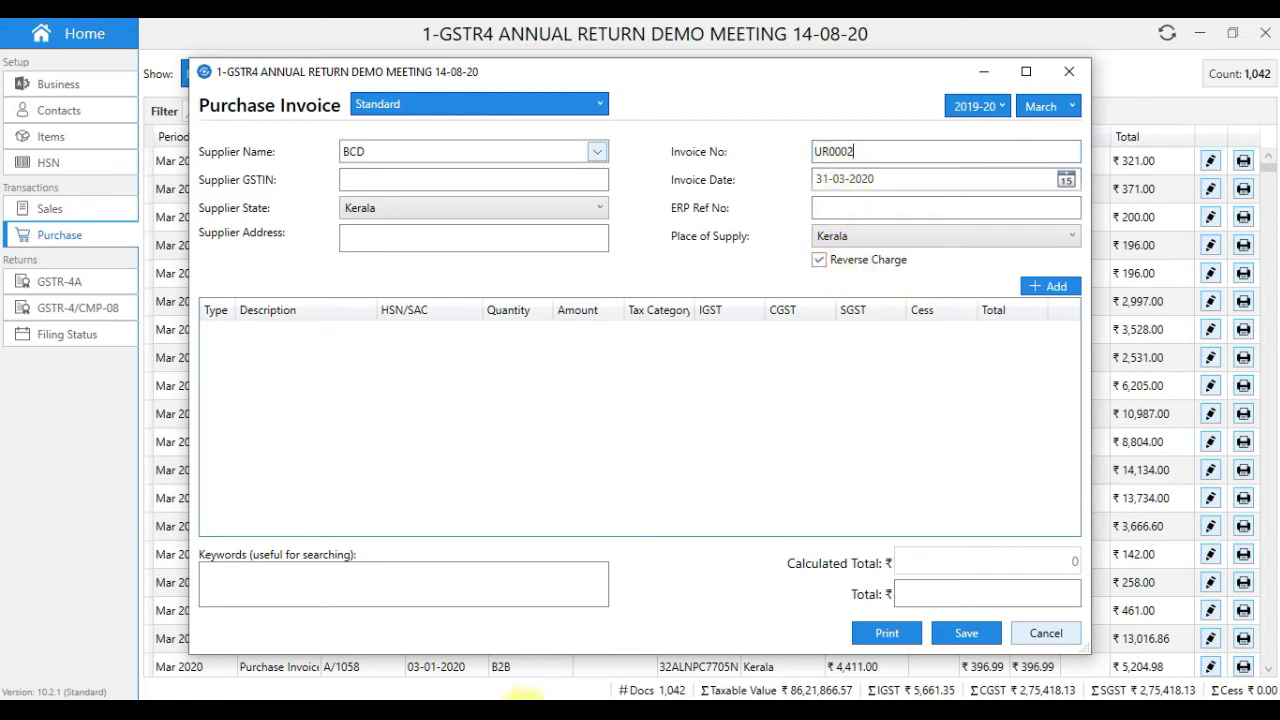
# - Add a GTA services line at 5% GST for ₹17,000 and save the invoice
pyautogui.click(1048, 286)
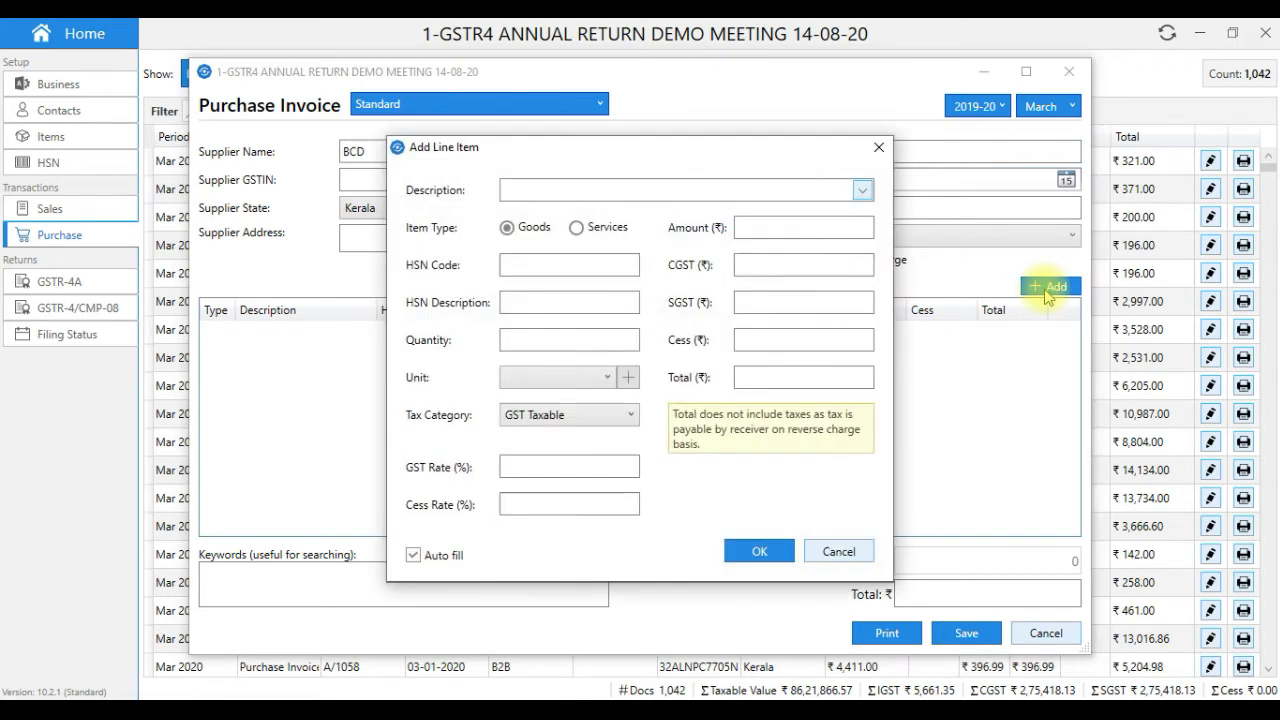
pyautogui.click(580, 229)
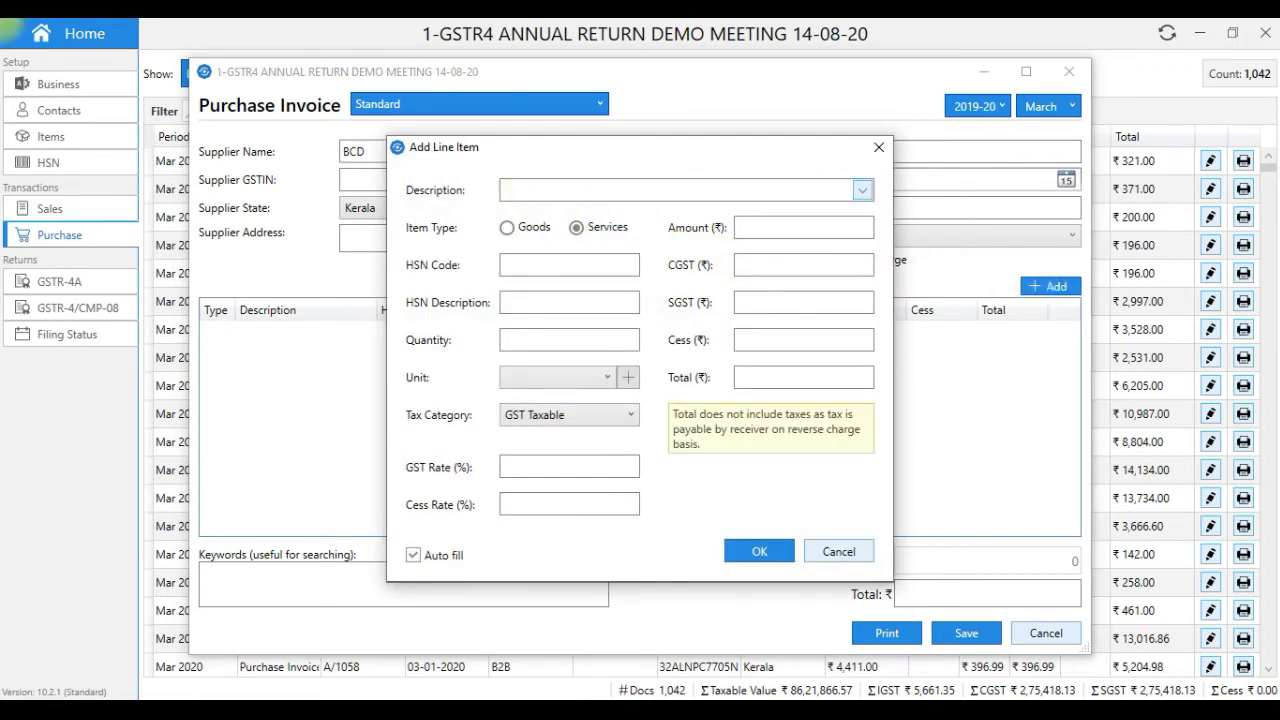
pyautogui.click(537, 193)
pyautogui.write('GTA')
pyautogui.click(530, 304)
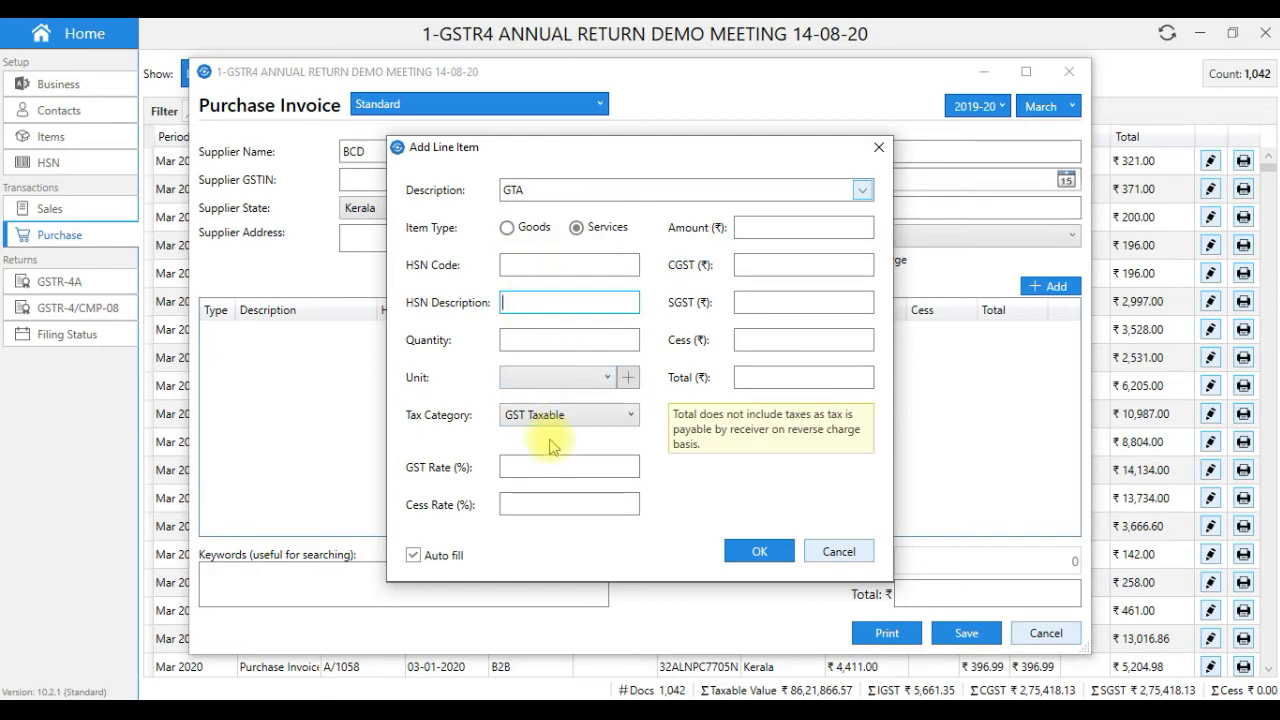
pyautogui.write('5')
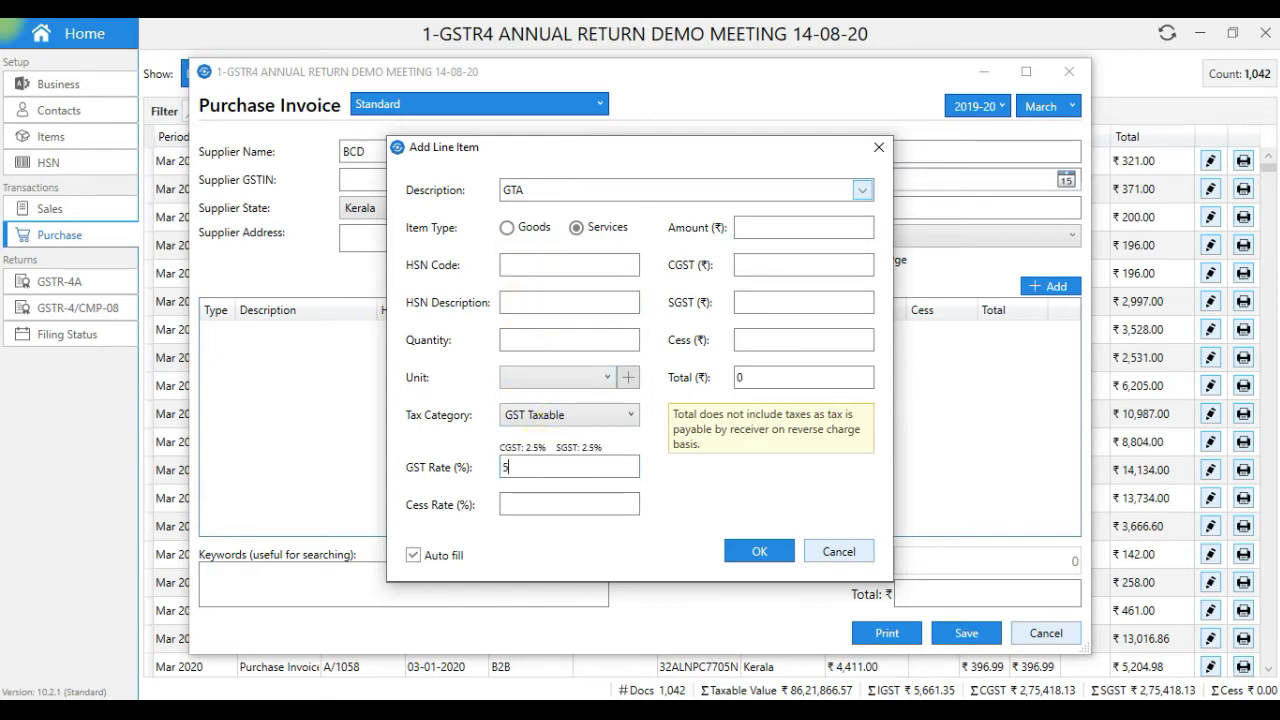
pyautogui.click(762, 230)
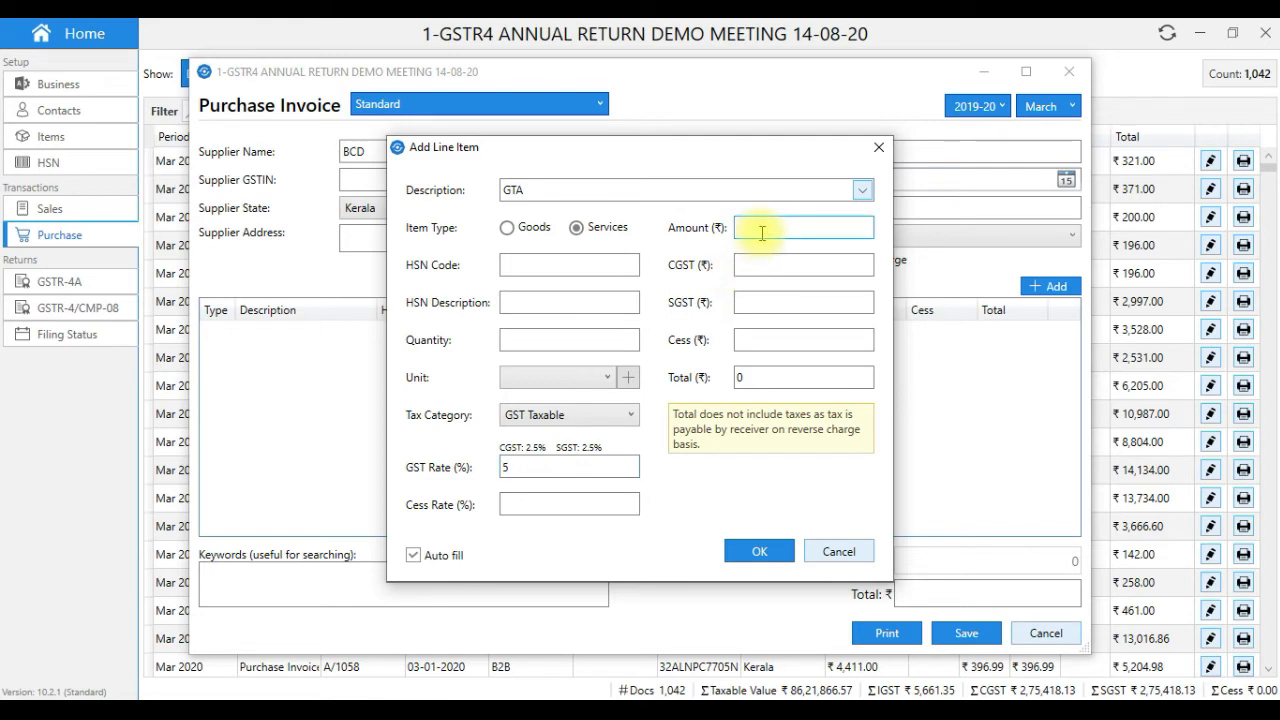
pyautogui.write('17000')
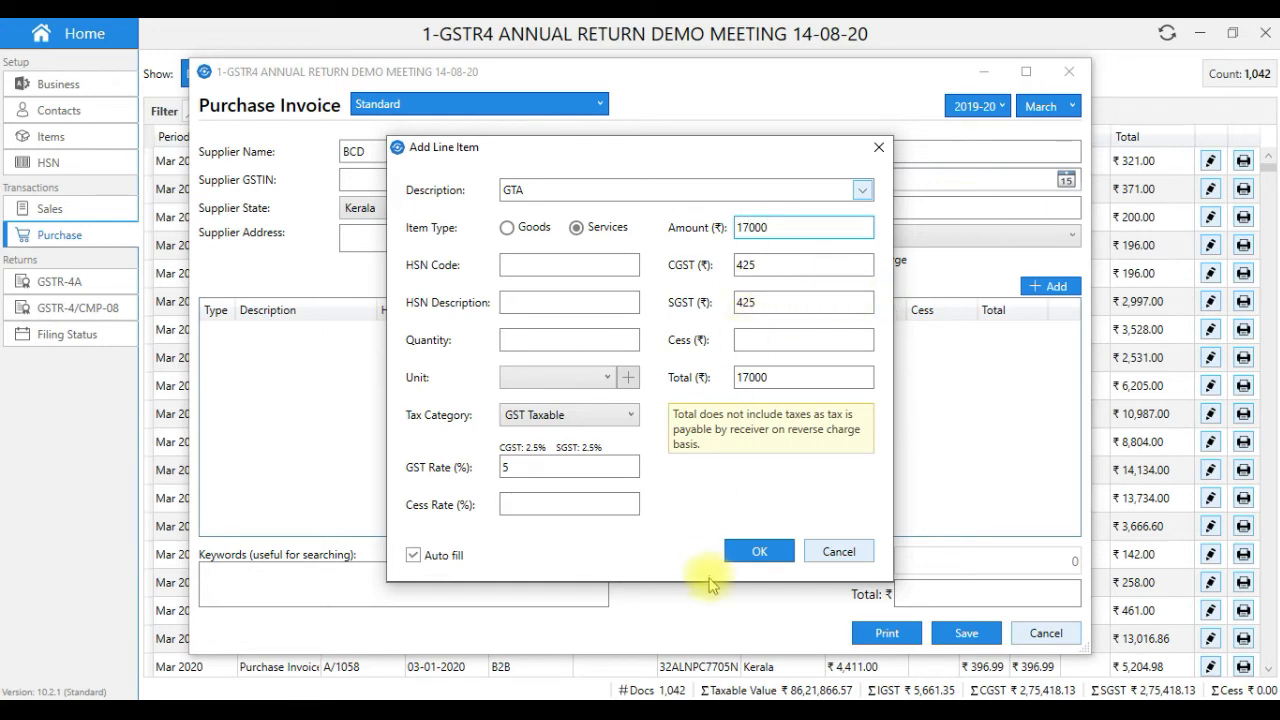
pyautogui.click(760, 551)
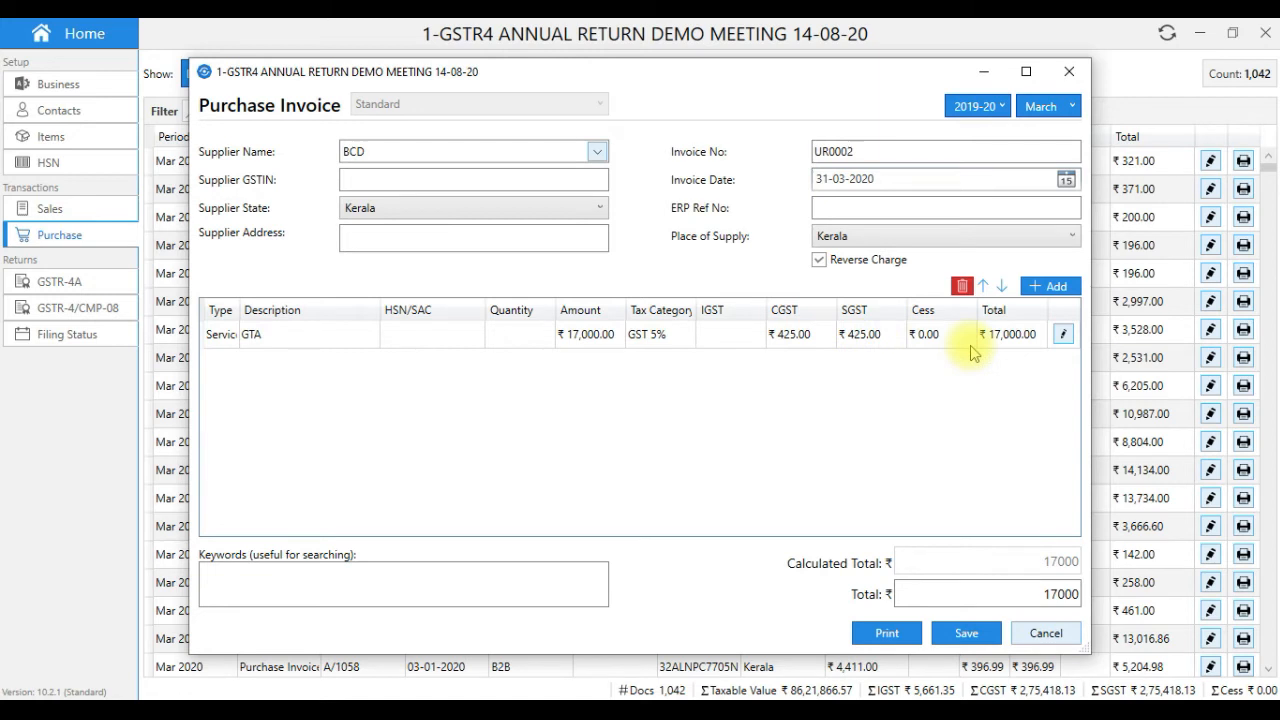
pyautogui.click(966, 633)
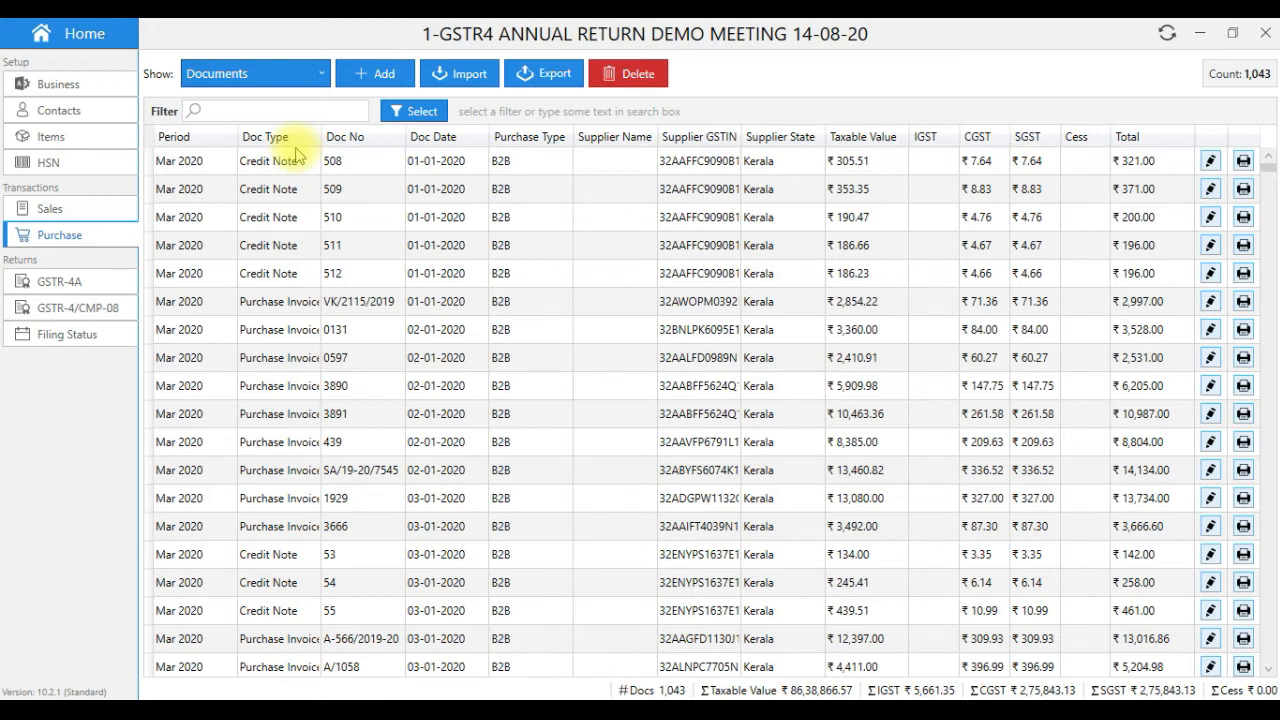
# - Start a new purchase invoice of type Import Of Services
pyautogui.click(381, 80)
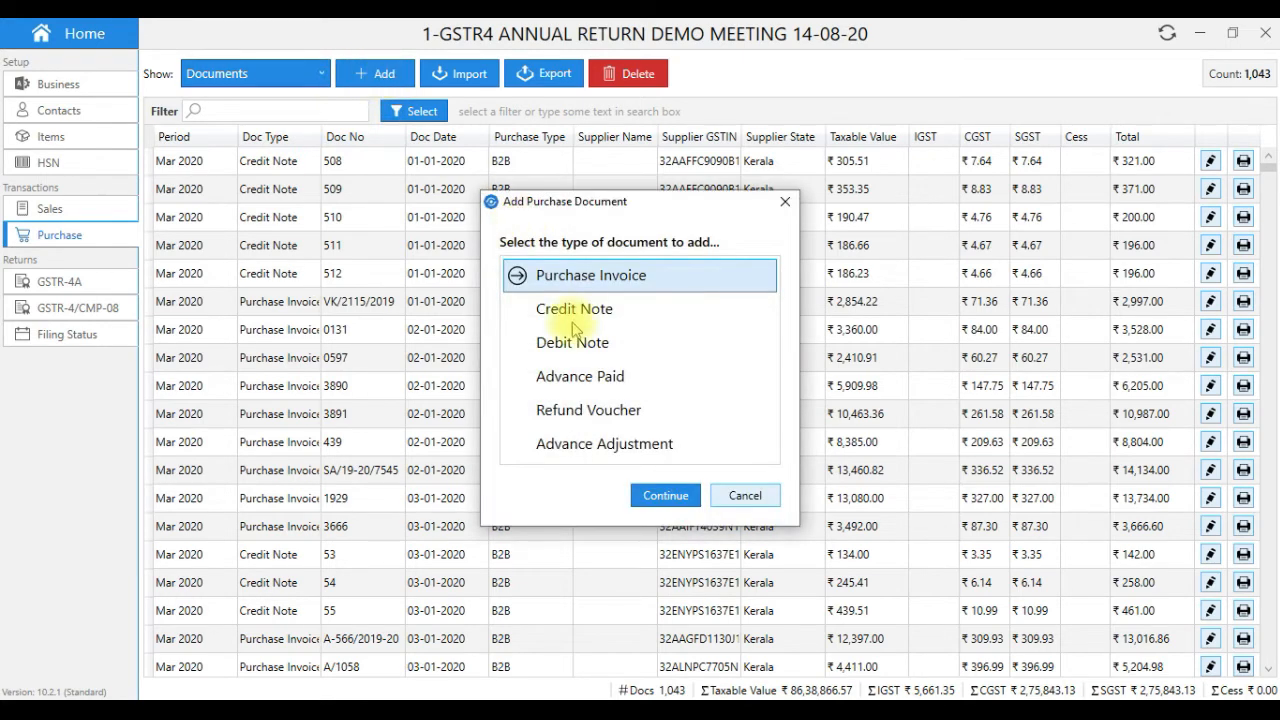
pyautogui.click(646, 494)
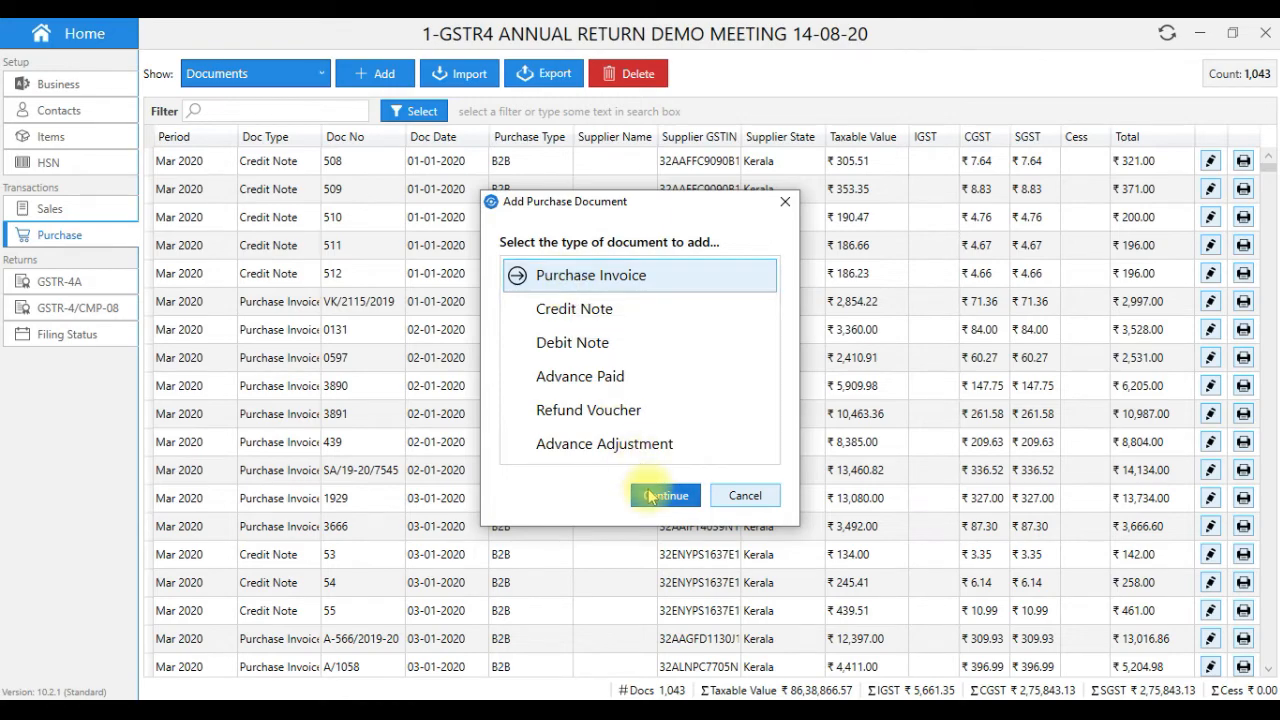
pyautogui.click(379, 107)
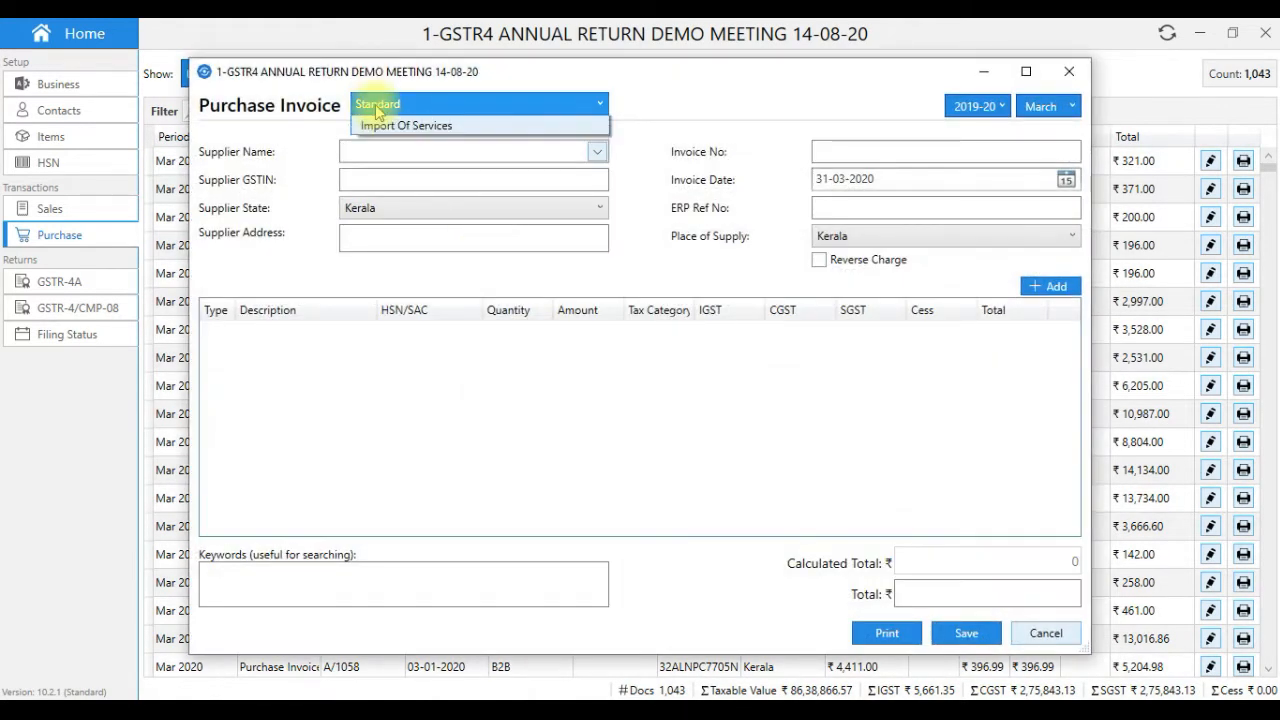
pyautogui.click(386, 146)
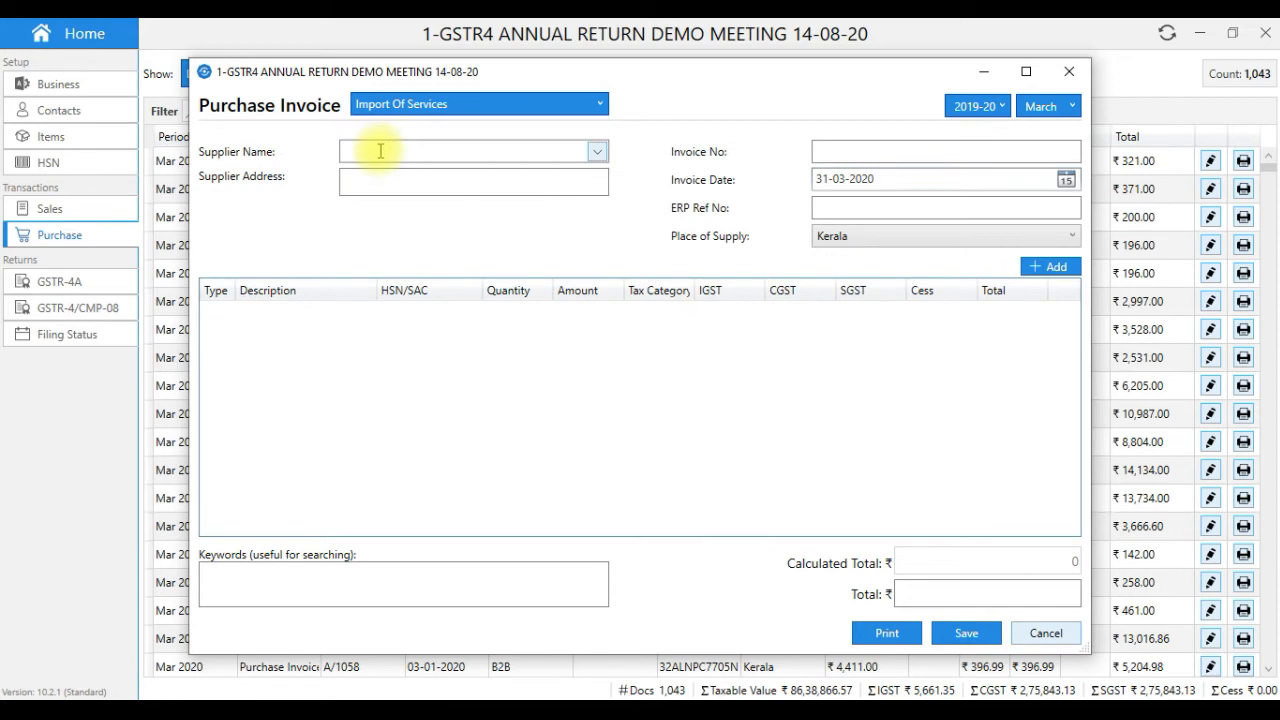
# - Set the supplier to 'Dubai service'
pyautogui.write('D')
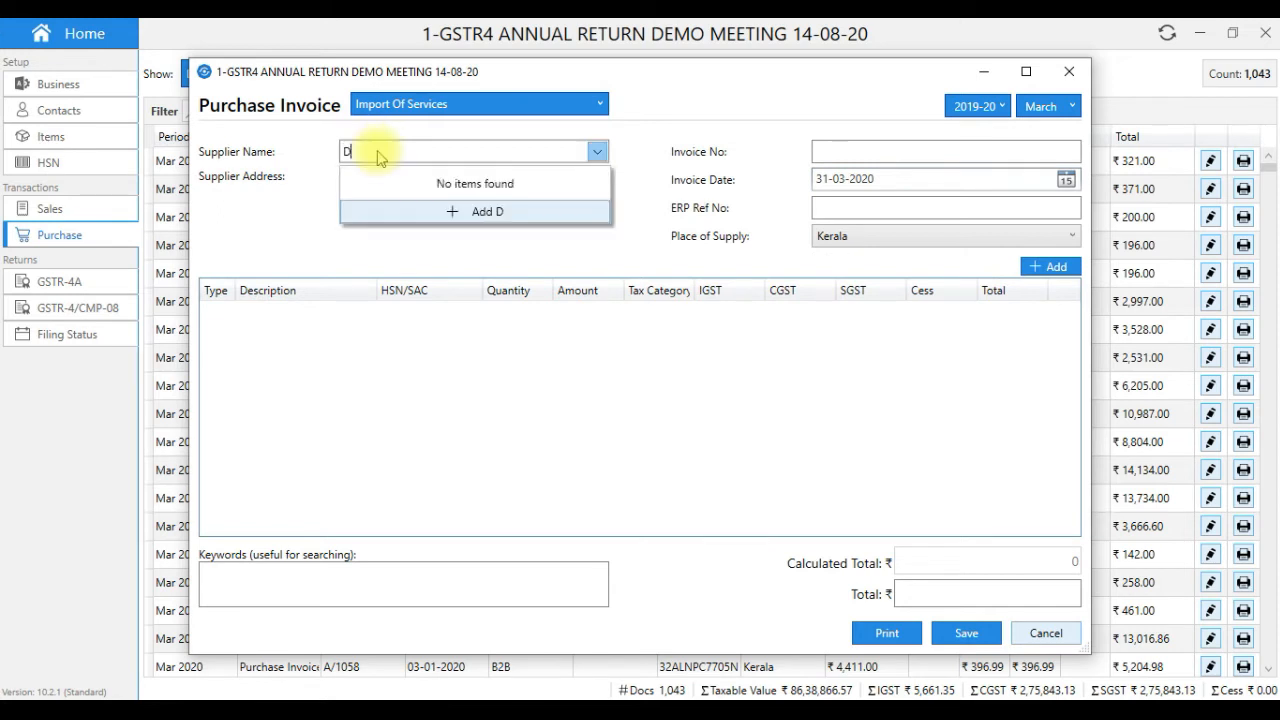
pyautogui.write('ubait')
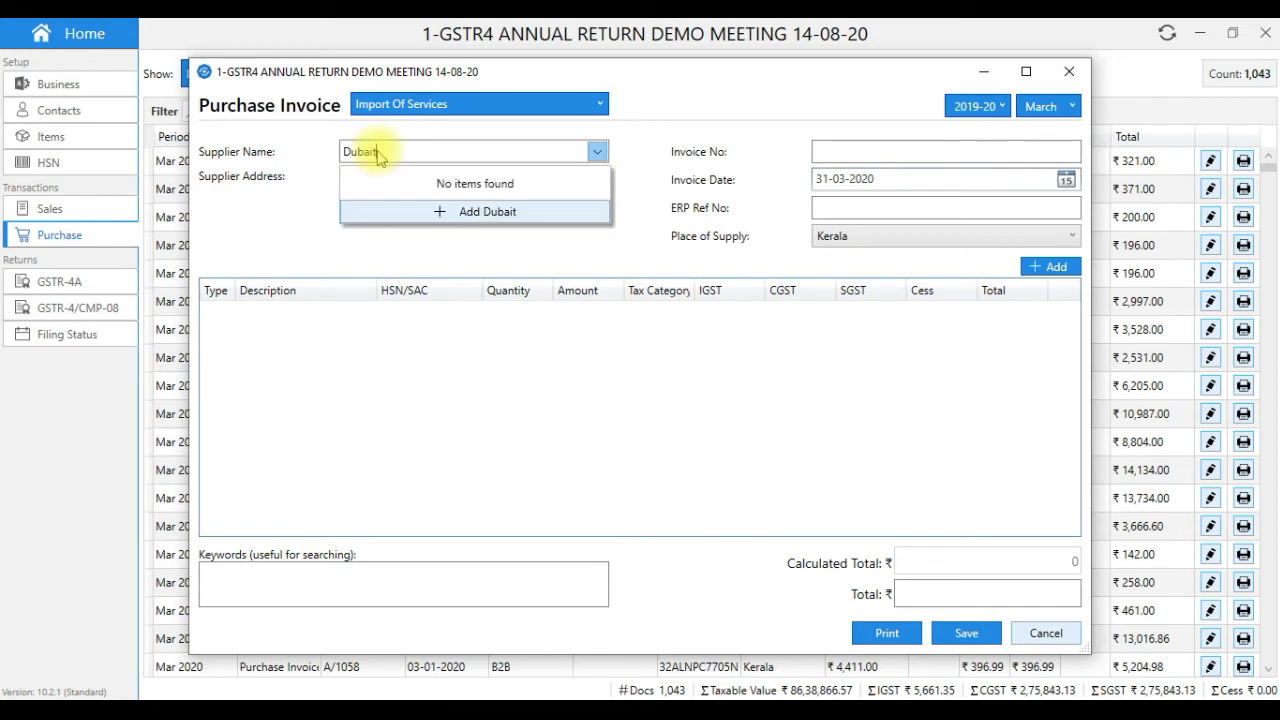
pyautogui.press('BackSpace')
pyautogui.write('service')
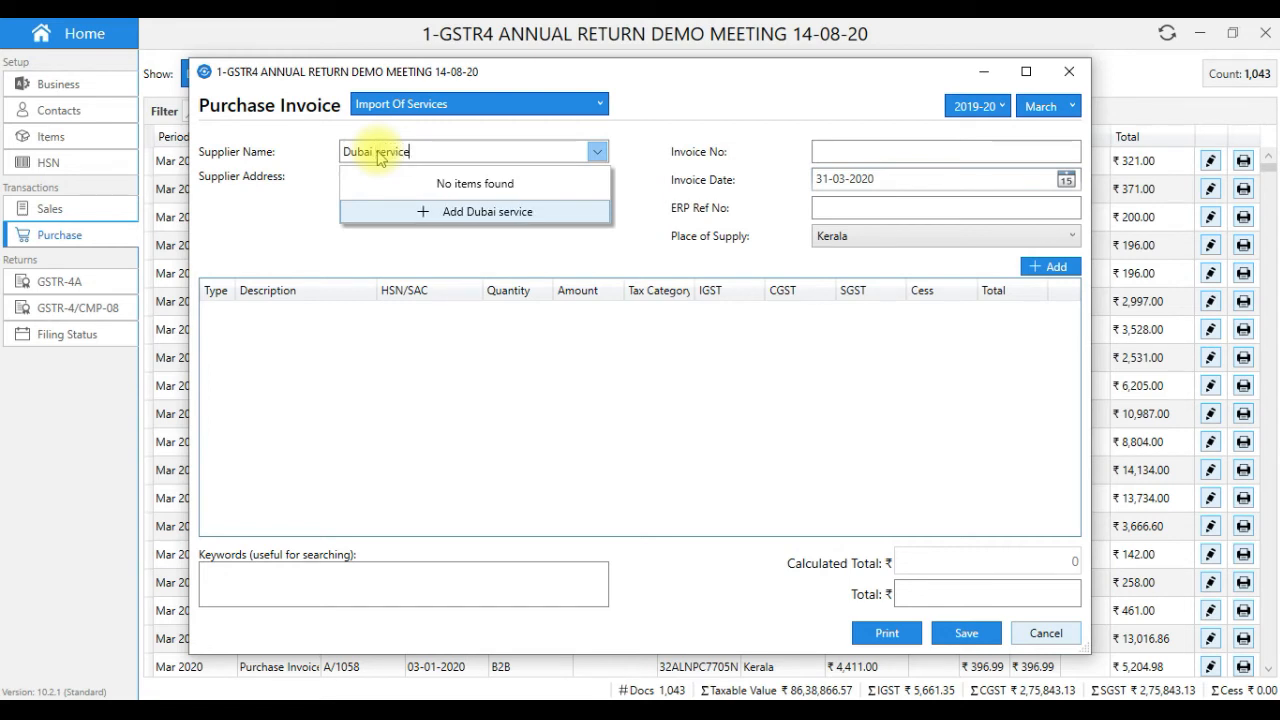
pyautogui.click(349, 251)
pyautogui.click(364, 185)
# - Enter invoice number IMP001 and begin a line item described 'service'
pyautogui.click(905, 152)
pyautogui.write('IMP001')
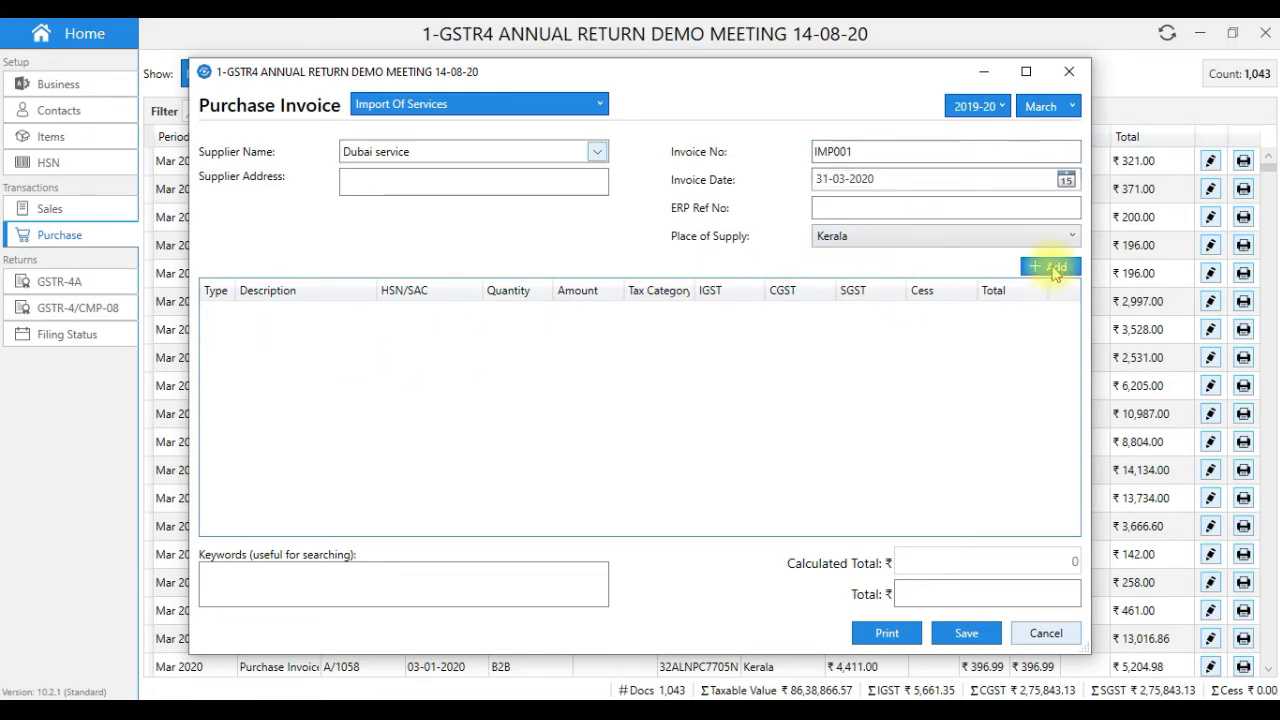
pyautogui.click(1053, 268)
pyautogui.write('service')
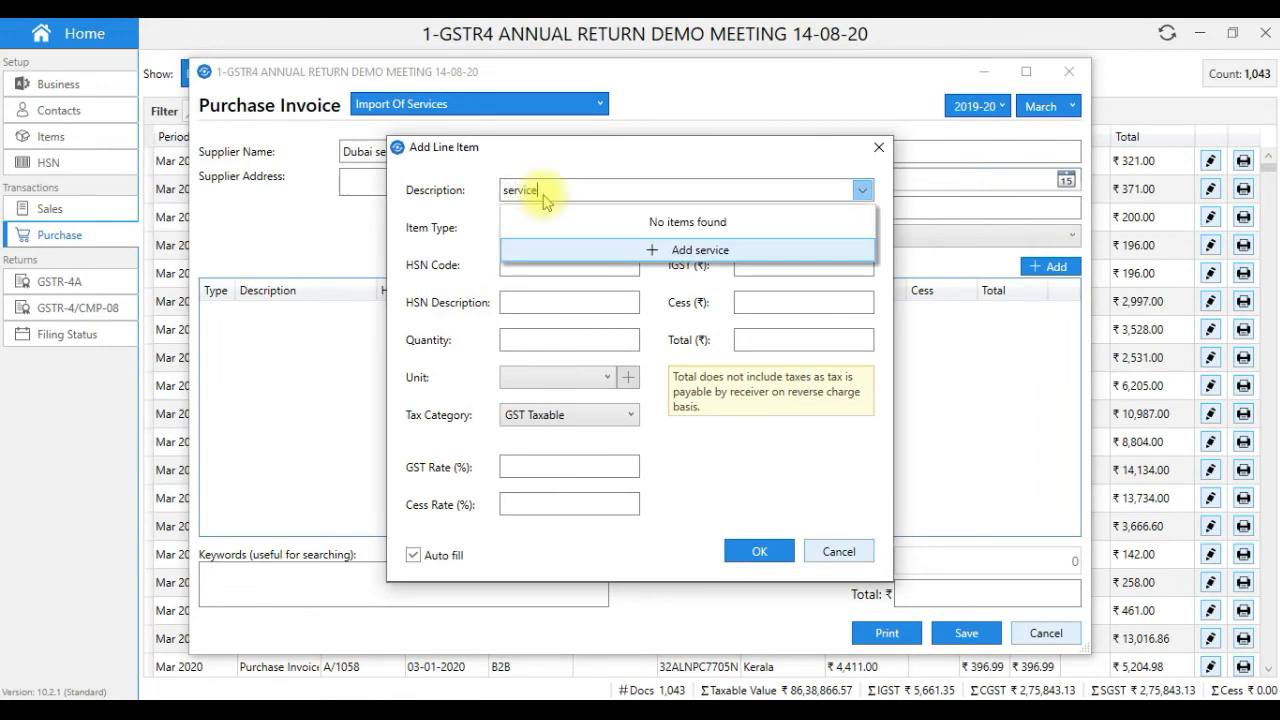
# - Add the 'service' line at 18% GST for ₹13,000 and save invoice IMP001
pyautogui.click(476, 211)
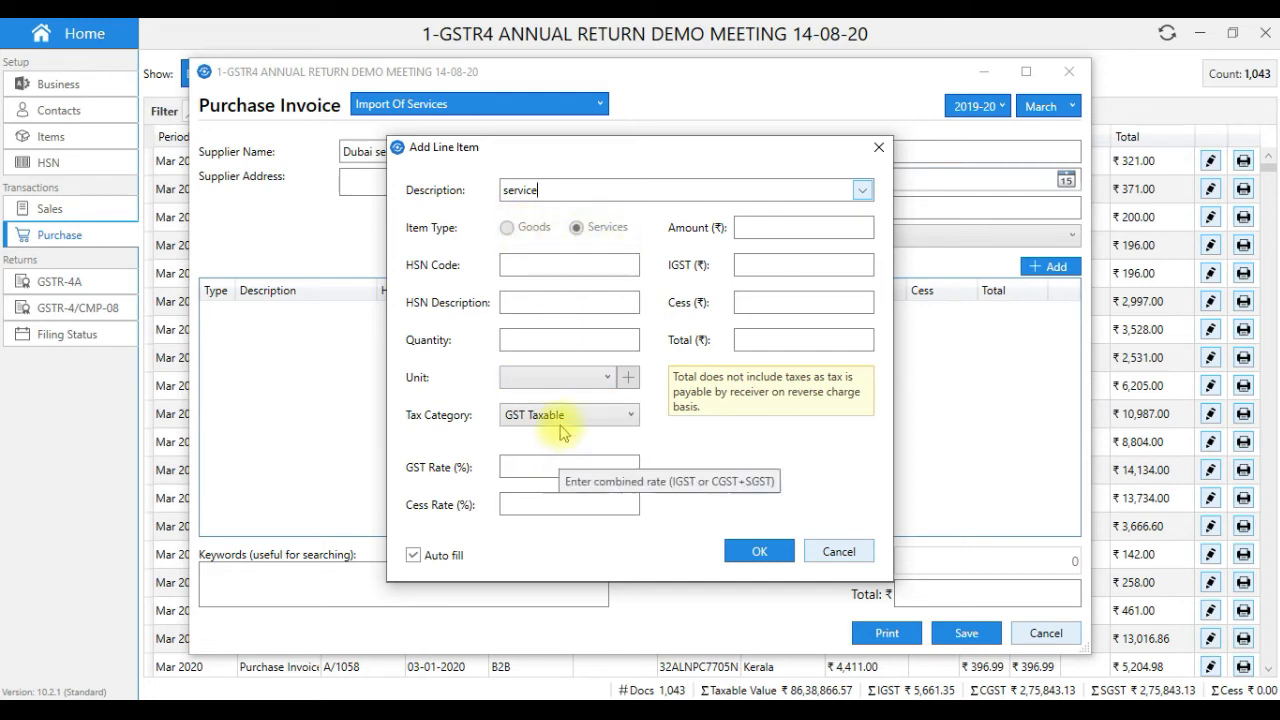
pyautogui.click(537, 463)
pyautogui.write('18')
pyautogui.click(755, 231)
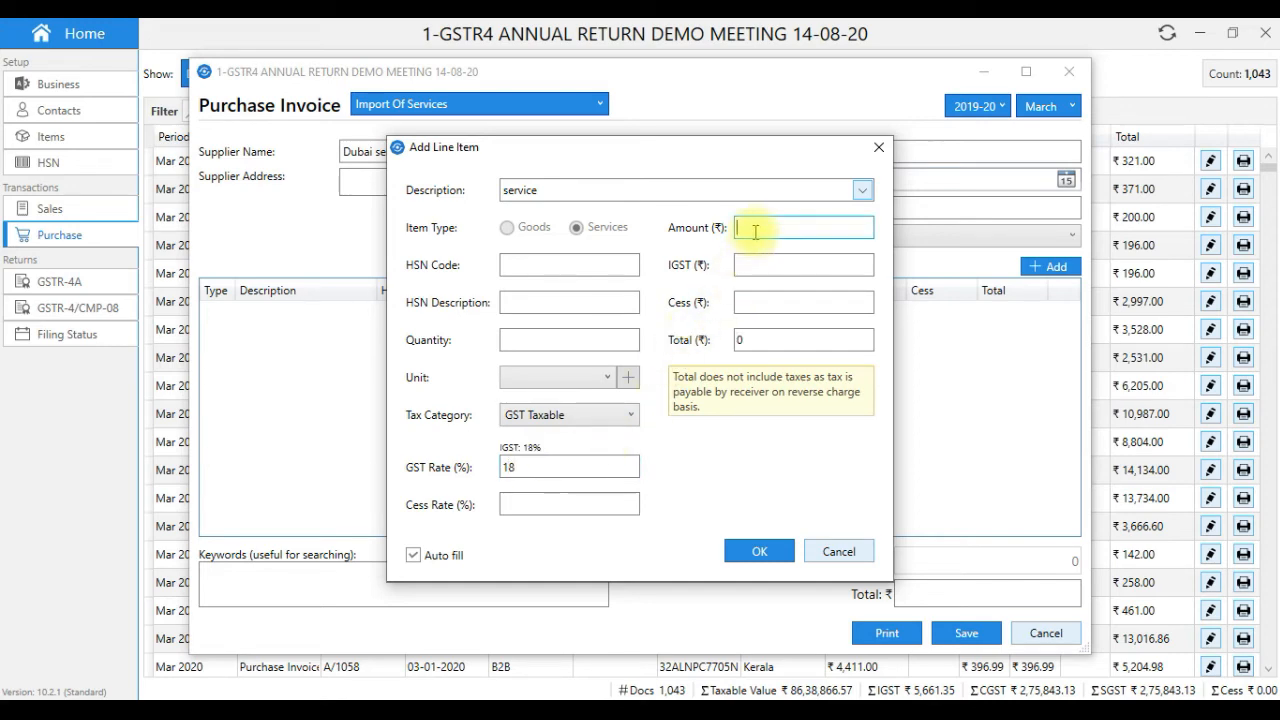
pyautogui.write('1')
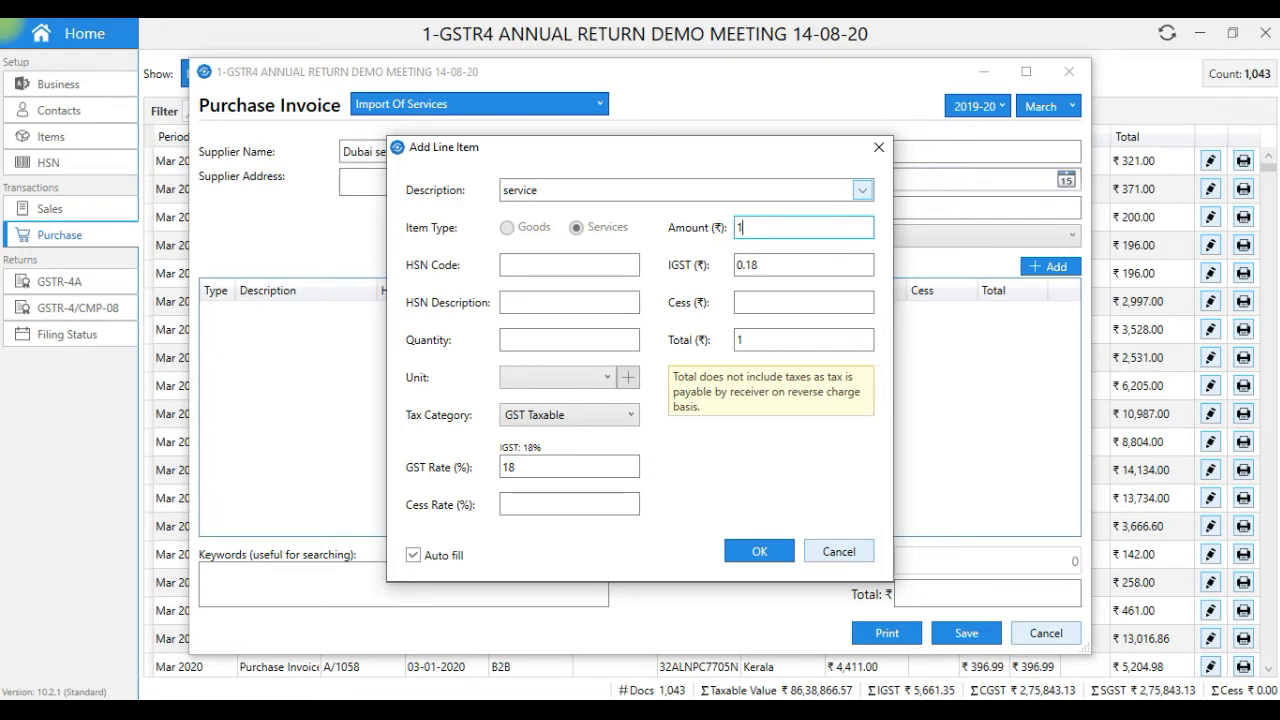
pyautogui.write('3000')
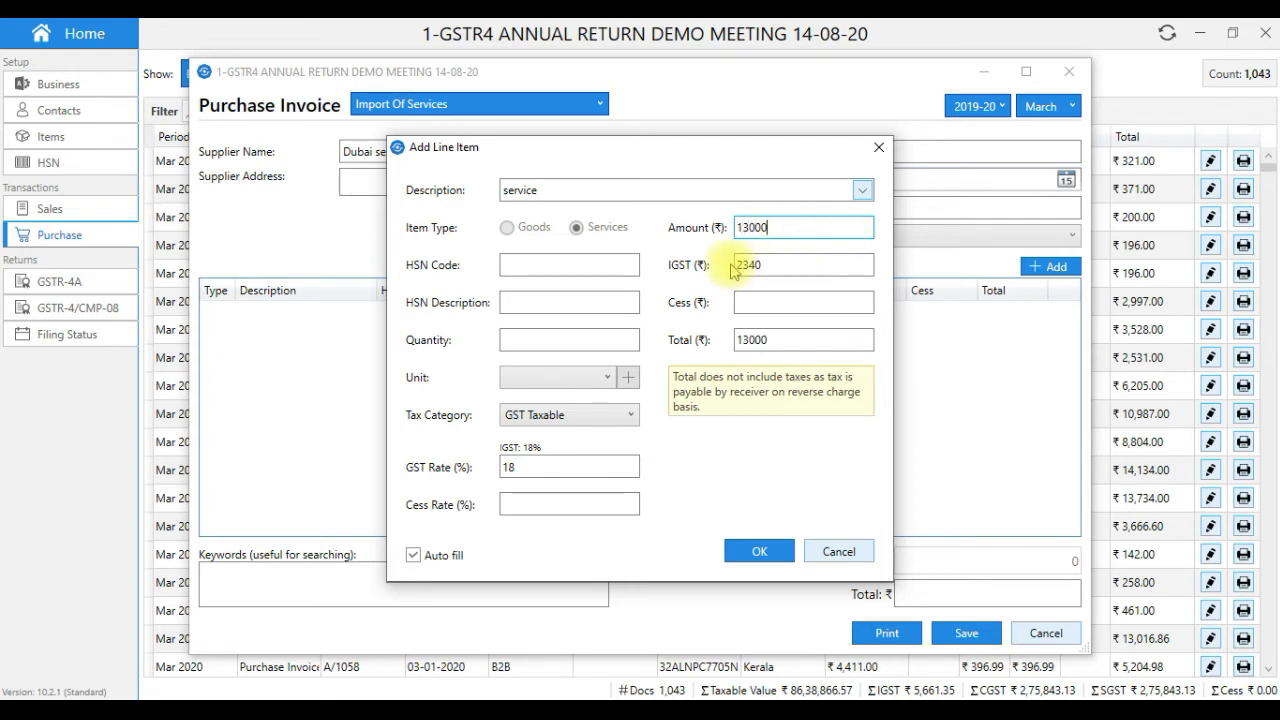
pyautogui.click(752, 553)
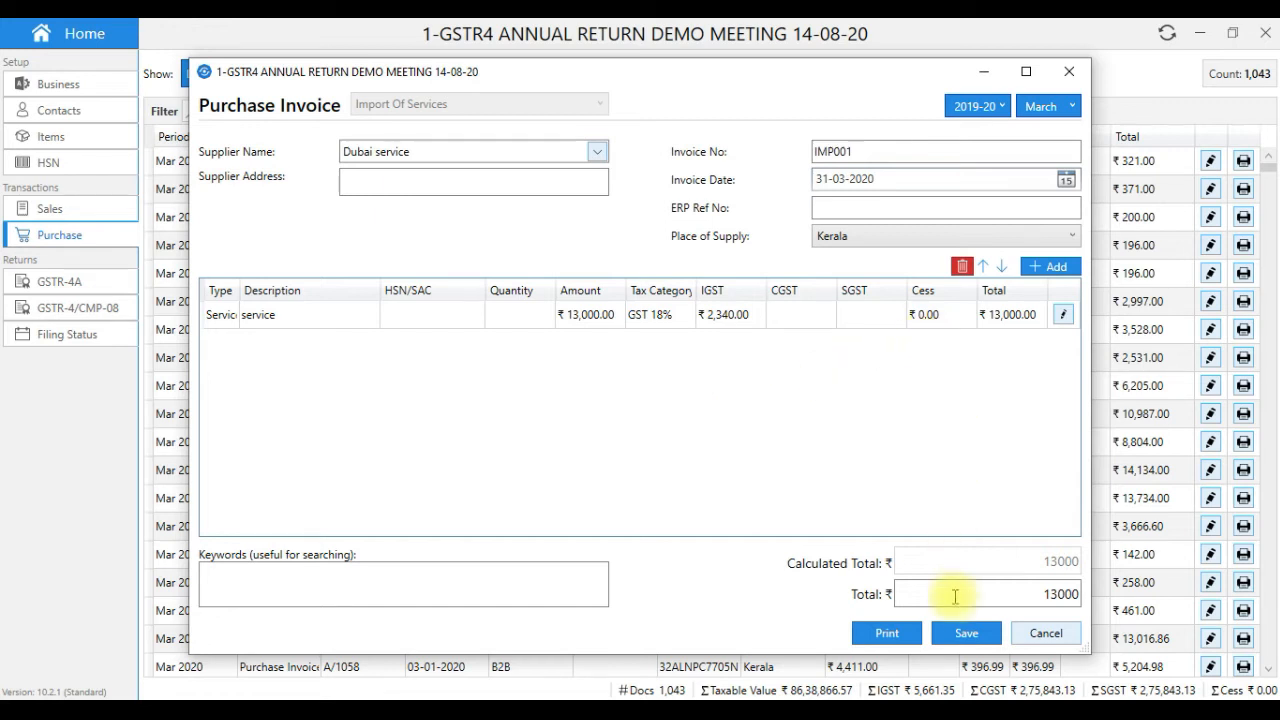
pyautogui.click(960, 634)
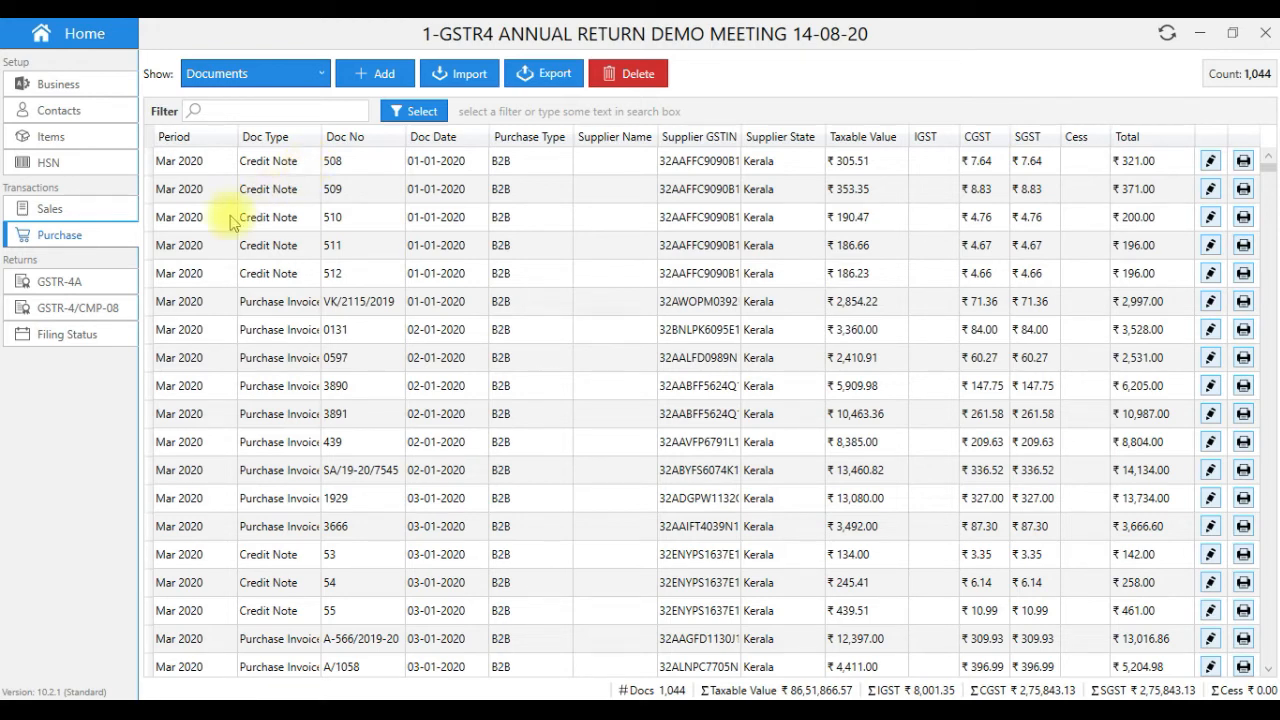
# - Open the prepared GSTR-4 annual return summary for 2019-20
pyautogui.click(85, 317)
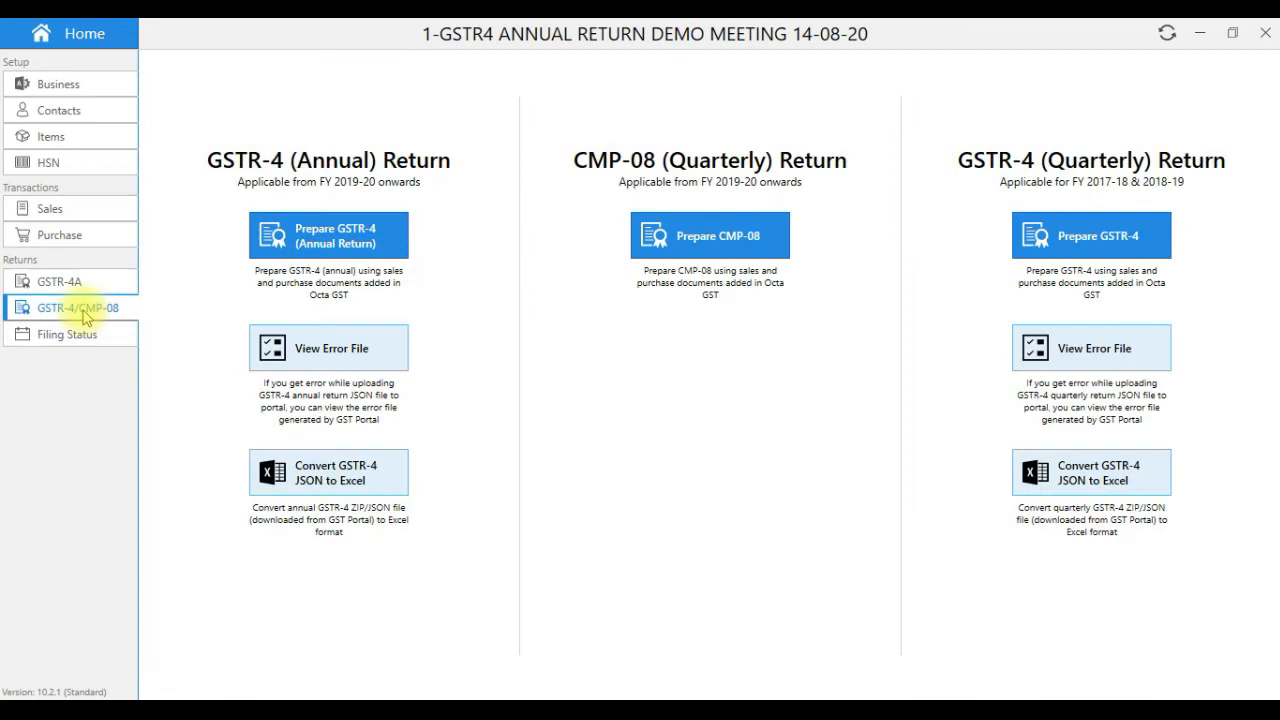
pyautogui.click(323, 237)
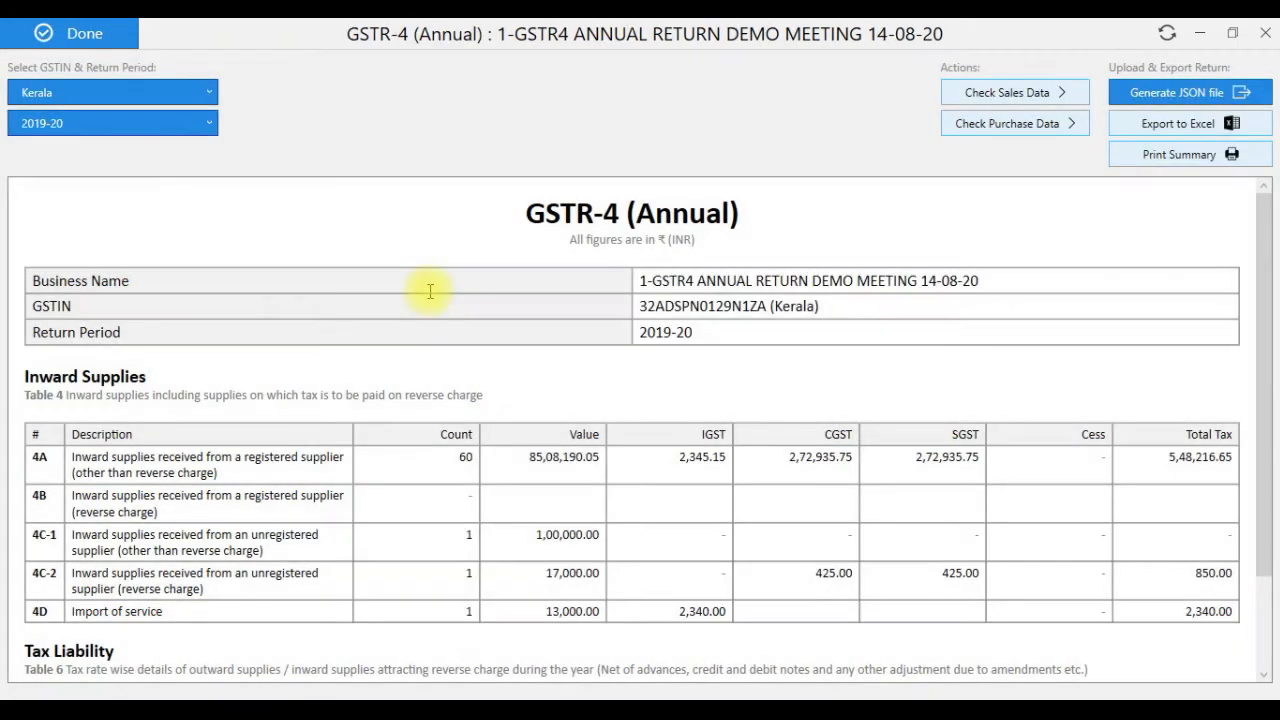
pyautogui.scroll(-2, 1270, 242)
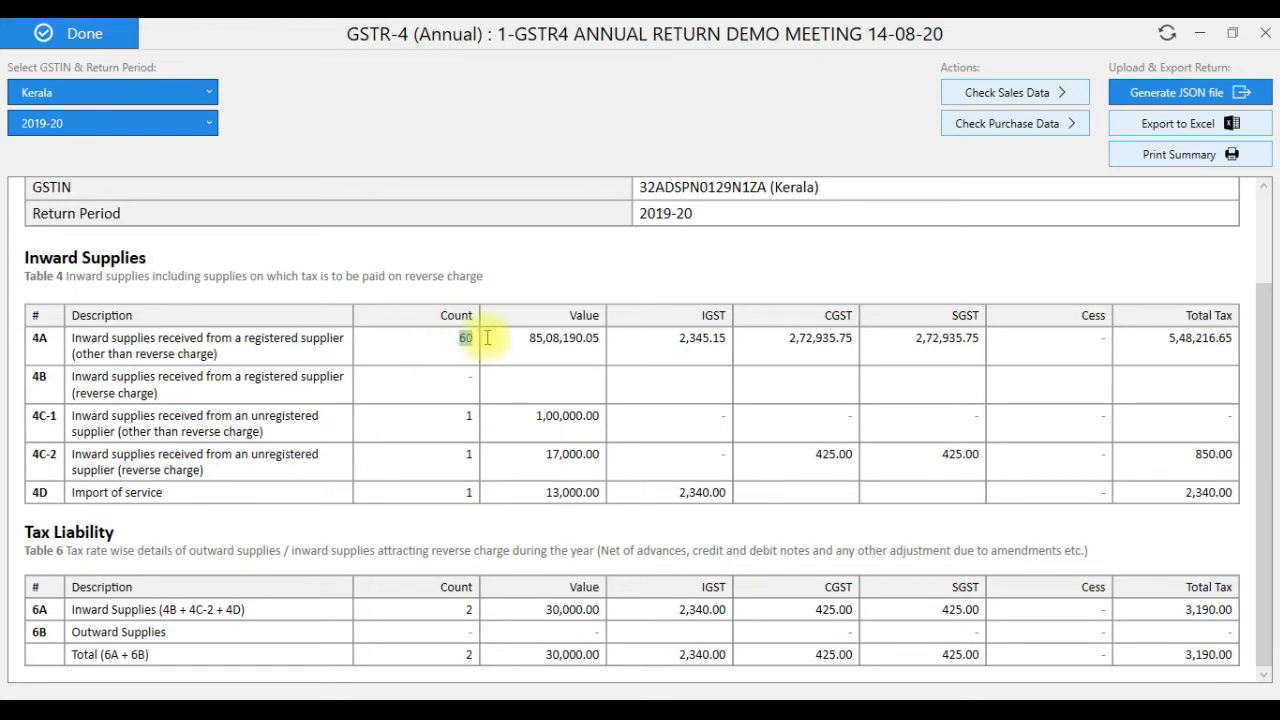
# - Check the 4A, 4C-1, 4C-2, 4D and 6B figures, then close the summary
pyautogui.moveTo(465, 340); pyautogui.dragTo(491, 338)
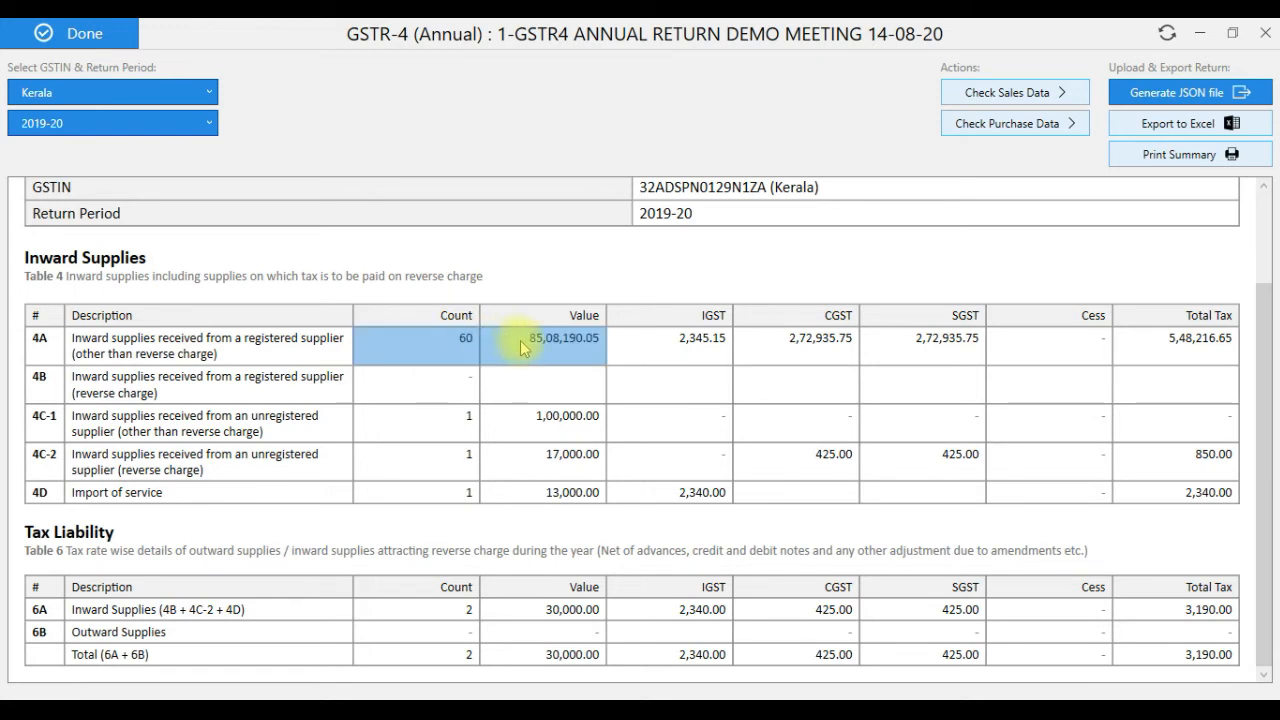
pyautogui.moveTo(458, 412); pyautogui.dragTo(571, 414)
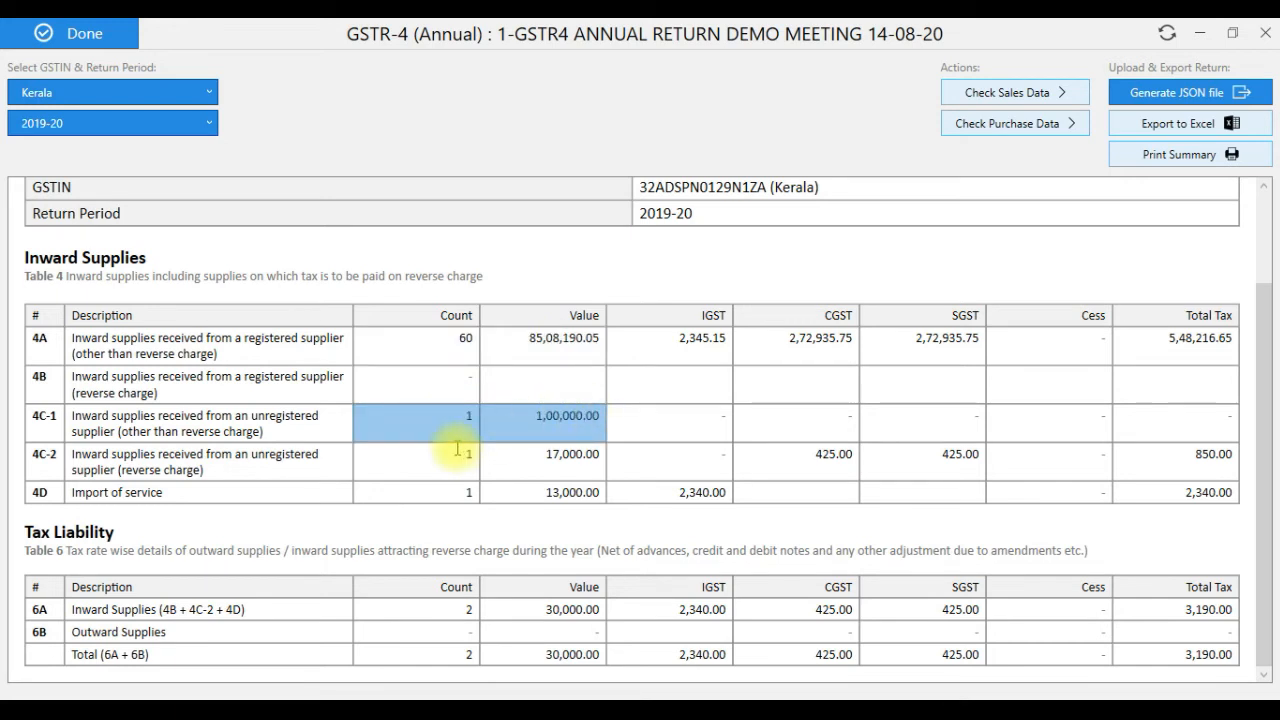
pyautogui.moveTo(457, 450); pyautogui.dragTo(585, 453)
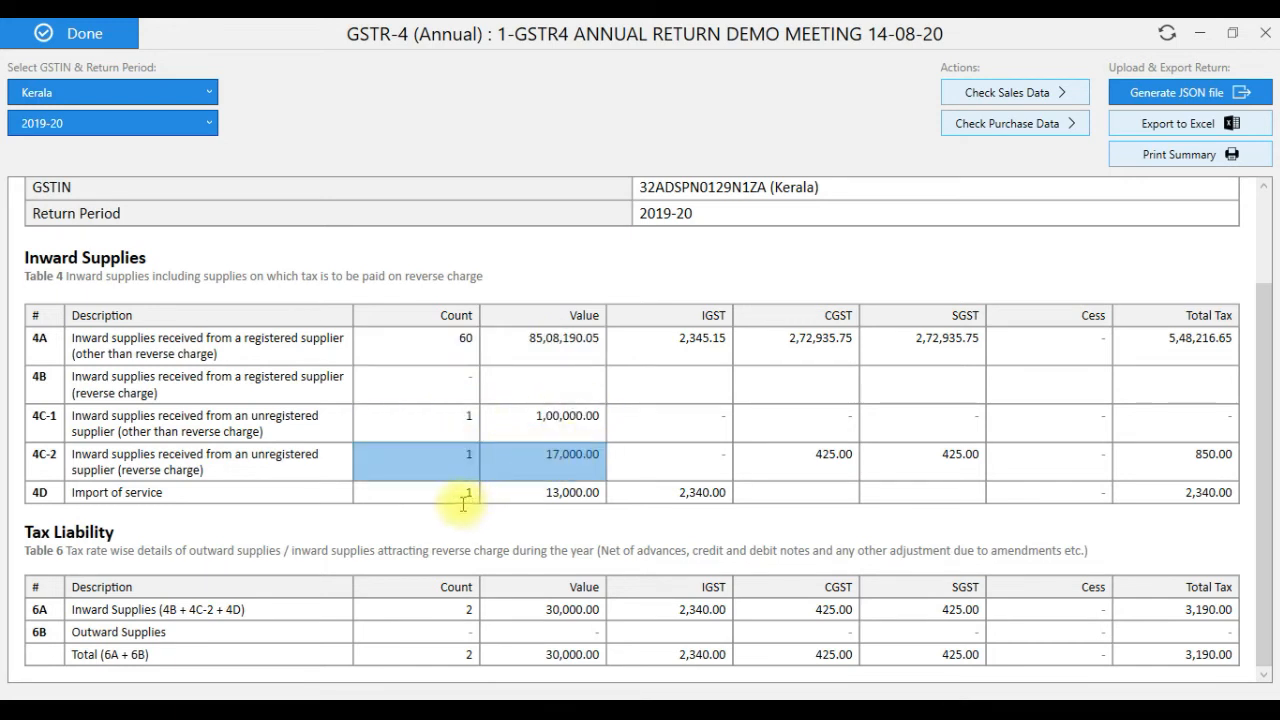
pyautogui.moveTo(465, 498); pyautogui.dragTo(586, 492)
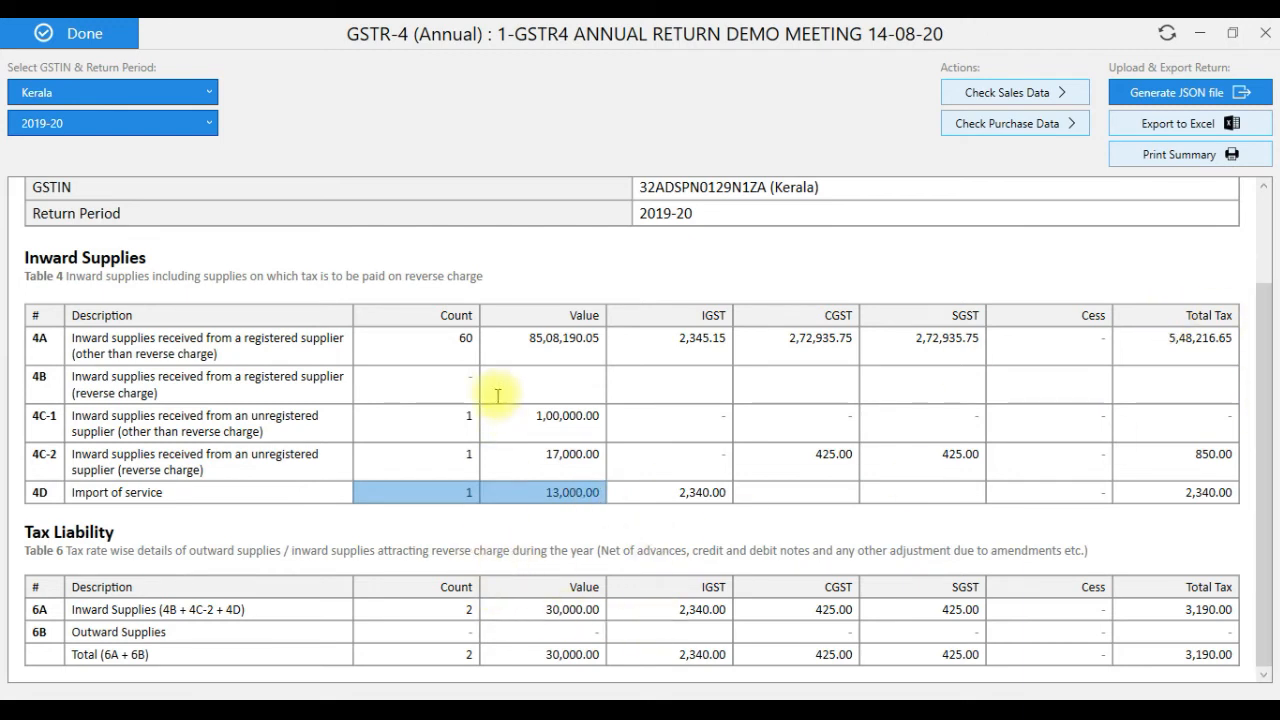
pyautogui.moveTo(86, 632); pyautogui.dragTo(649, 652)
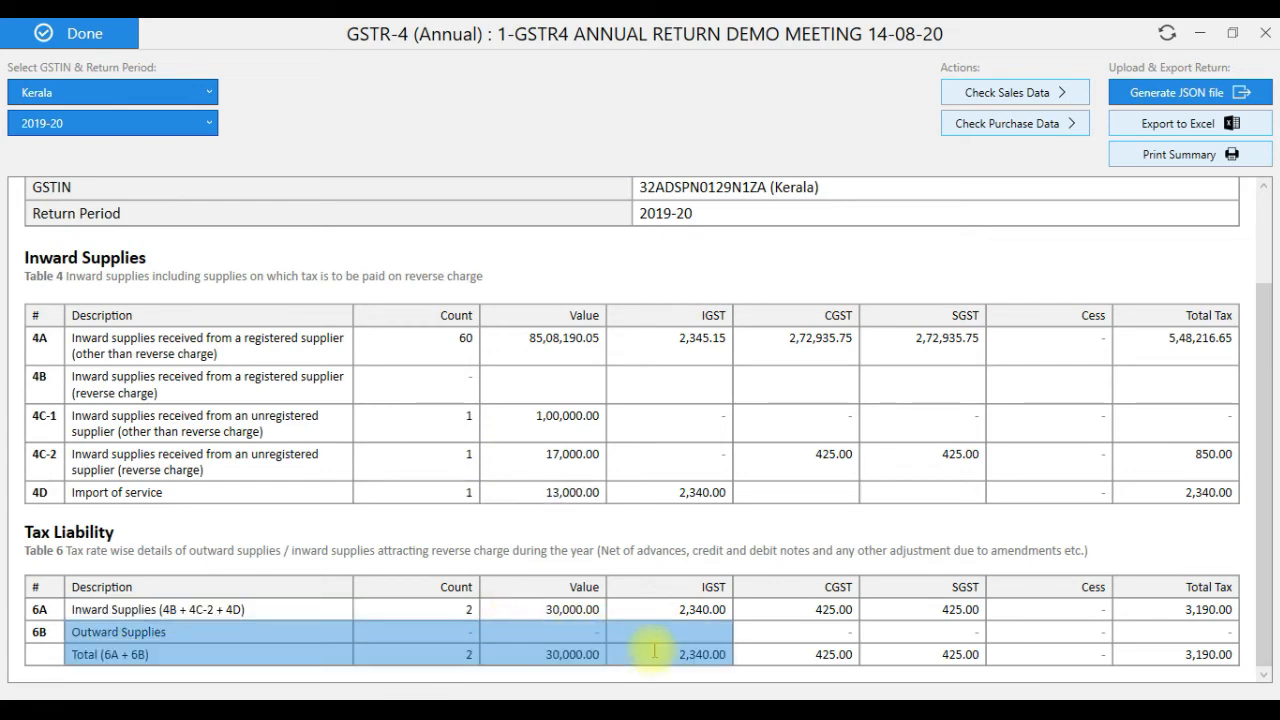
pyautogui.click(92, 36)
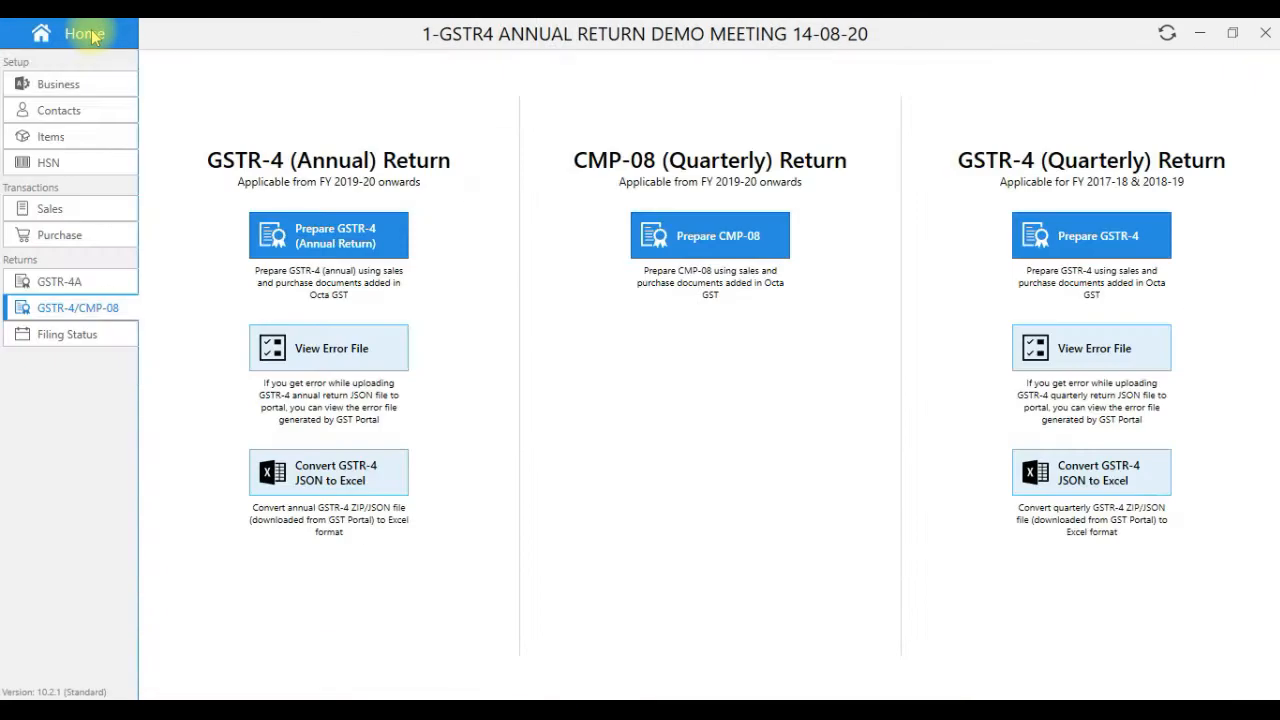
# - Add a Jun 2019 'Q1' sales summary at 1% levy with ₹18,00,000 turnover
pyautogui.click(42, 212)
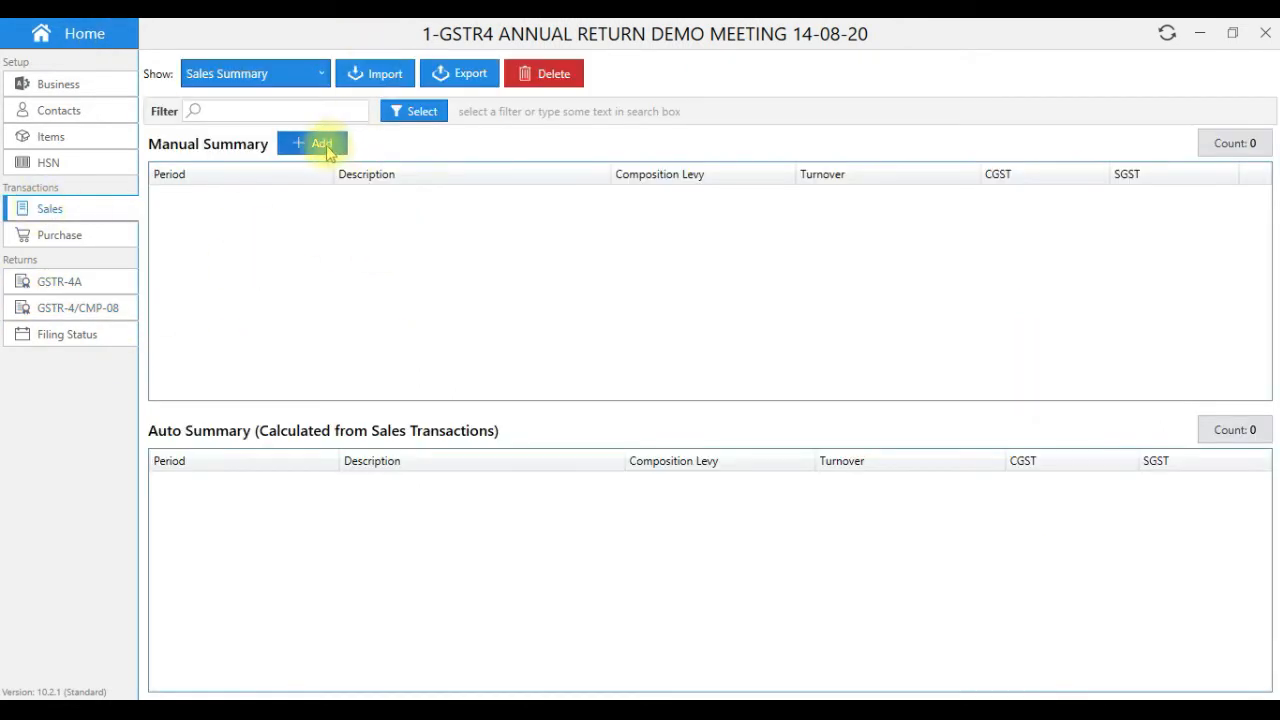
pyautogui.click(322, 145)
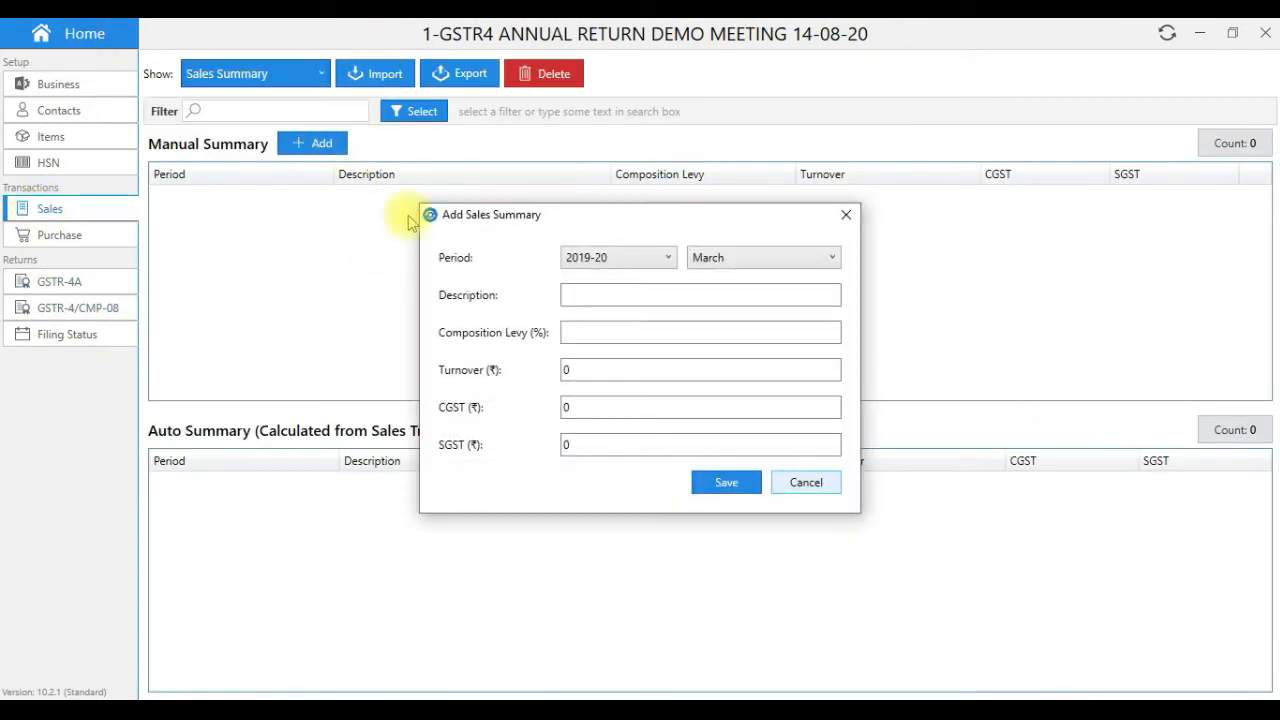
pyautogui.click(713, 263)
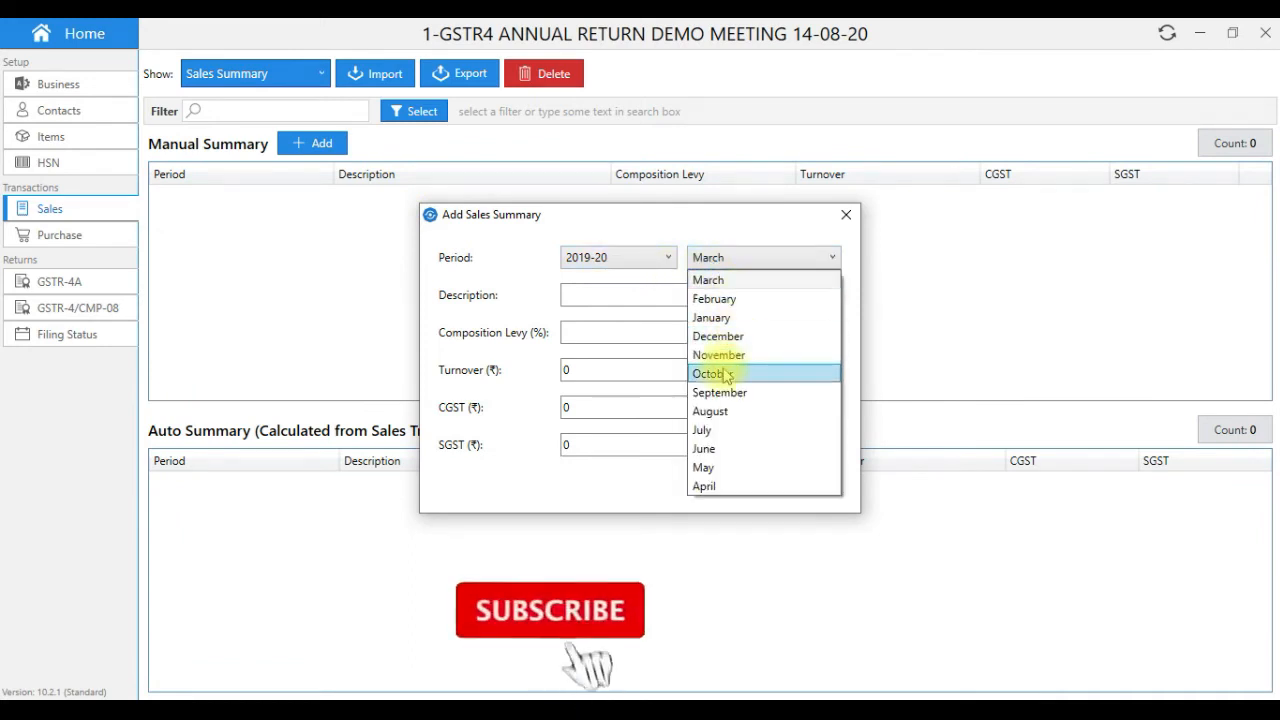
pyautogui.click(710, 455)
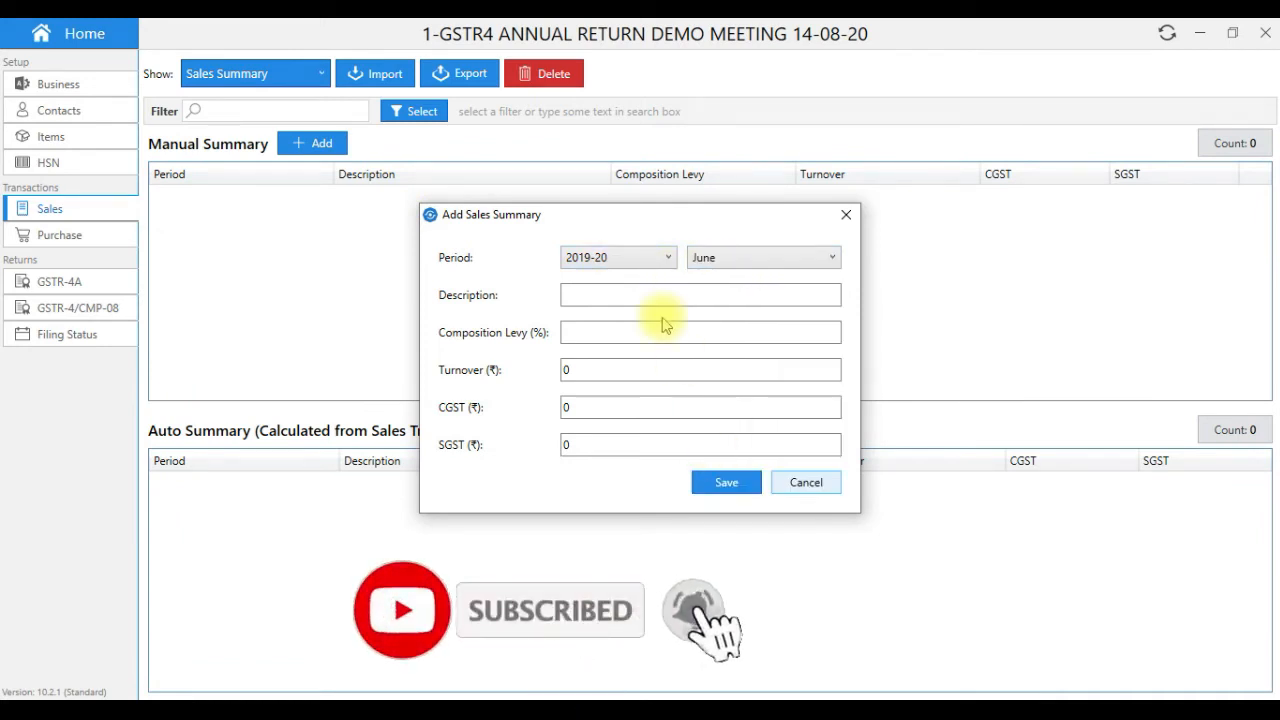
pyautogui.click(620, 291)
pyautogui.write('Q1')
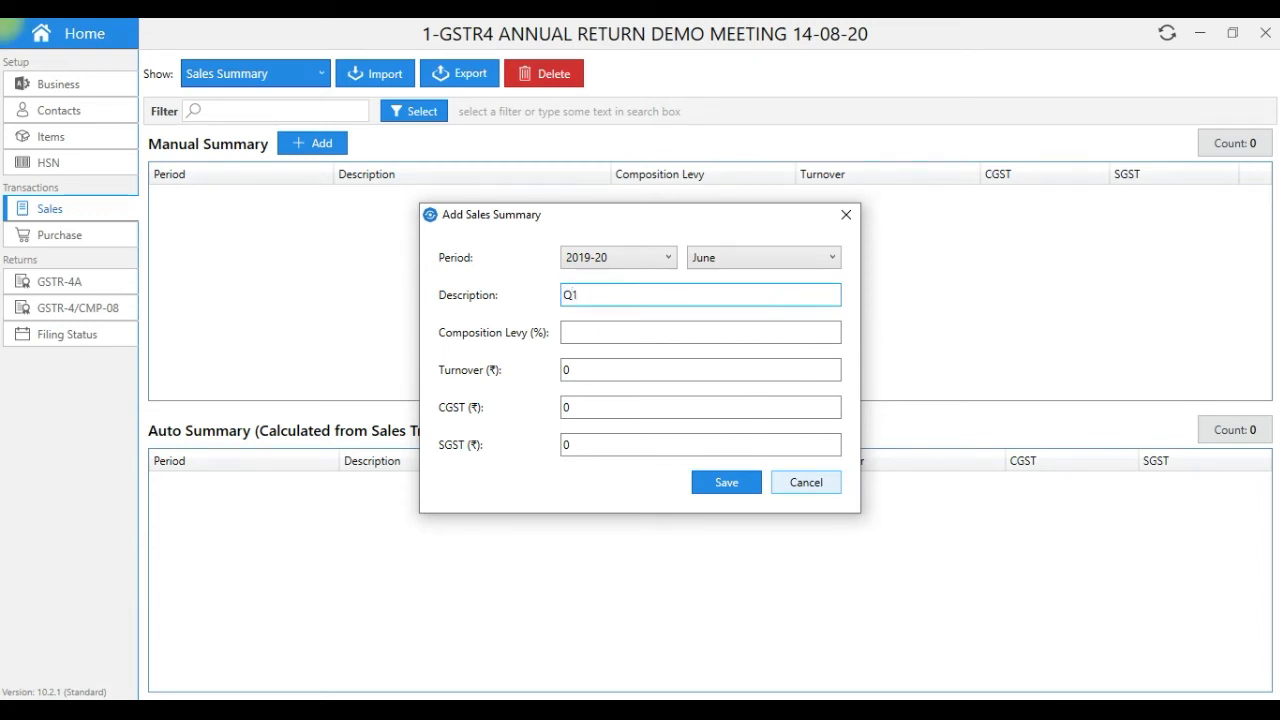
pyautogui.click(620, 331)
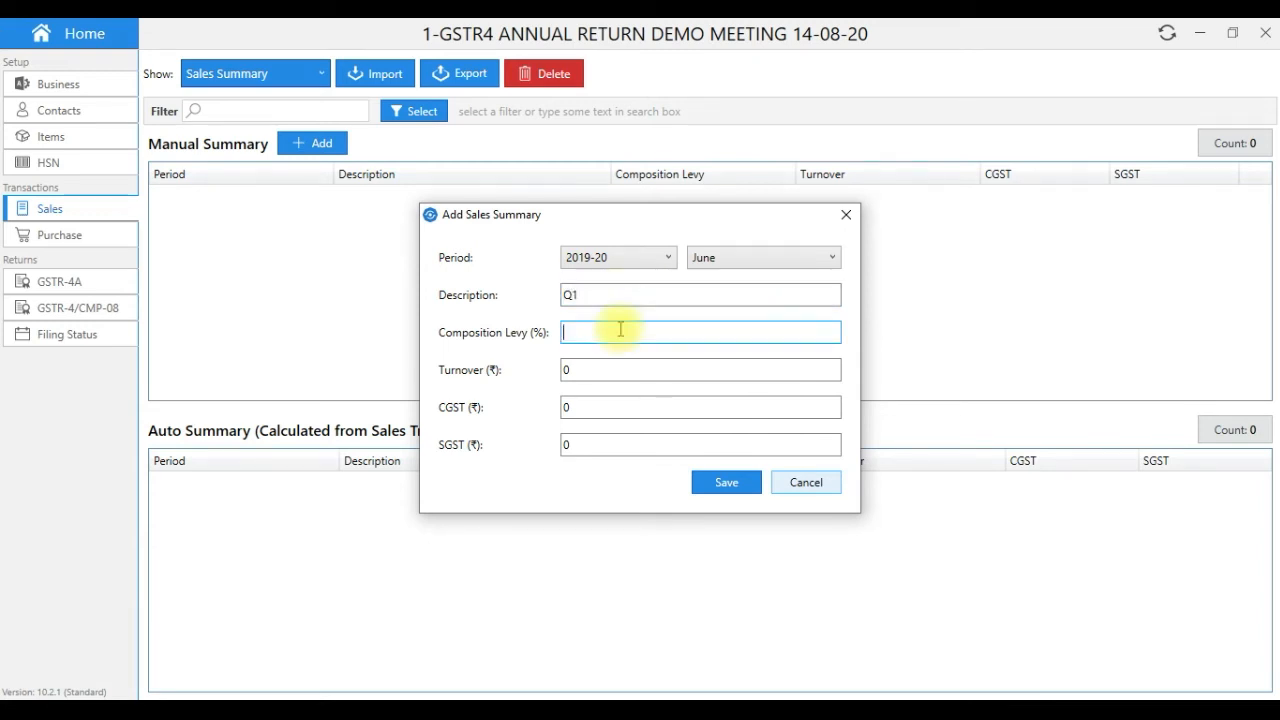
pyautogui.write('1')
pyautogui.click(566, 371)
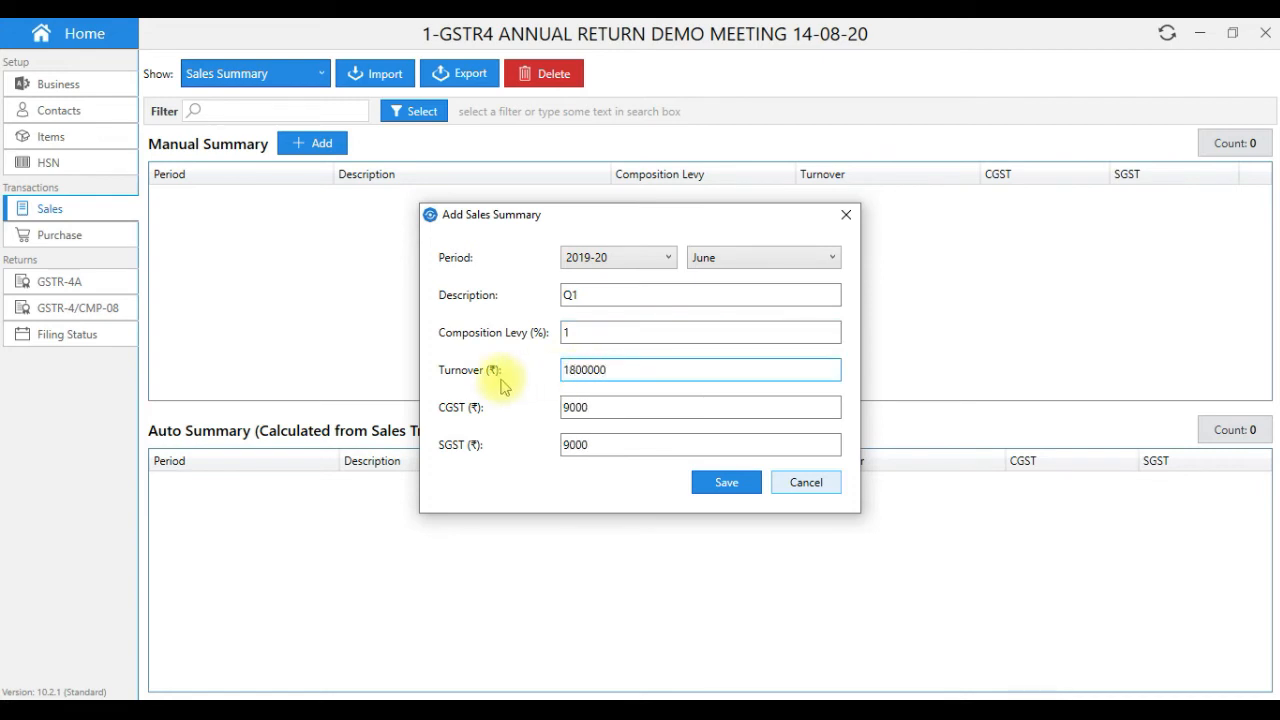
pyautogui.click(727, 482)
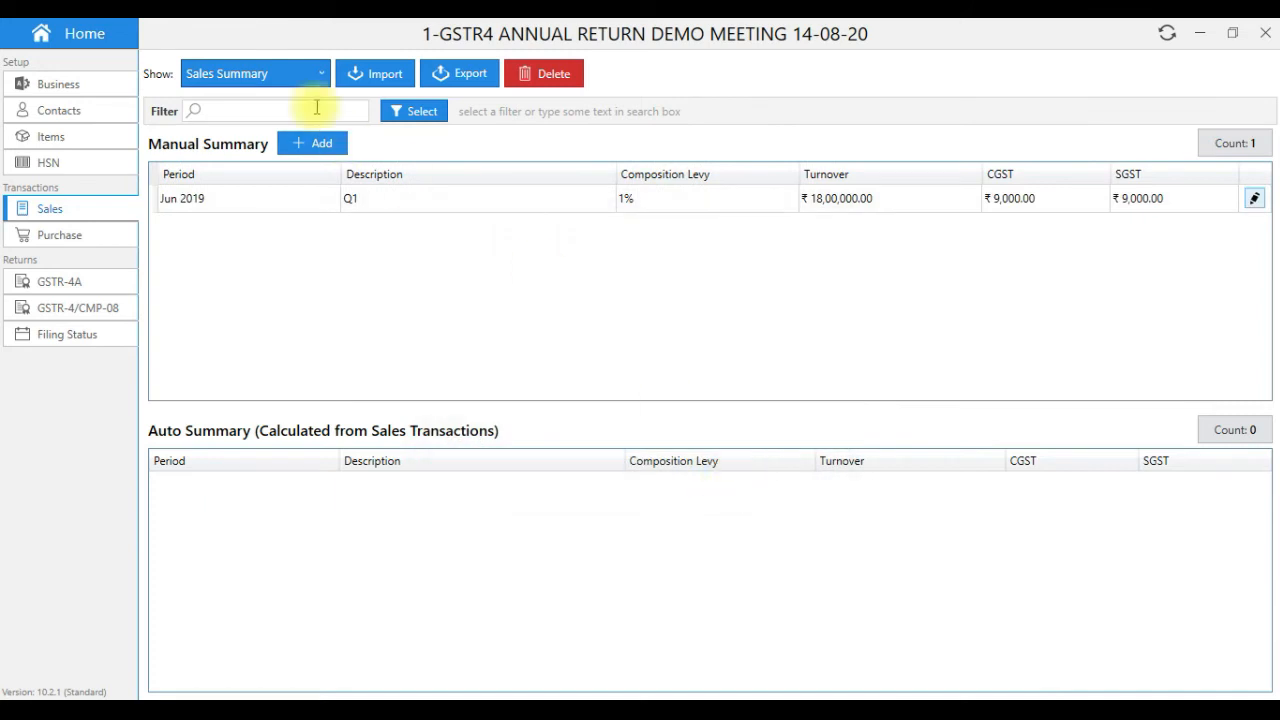
# - Add a Sep 2019 'Q2' sales summary at 1% levy with ₹17,00,000 turnover
pyautogui.click(303, 146)
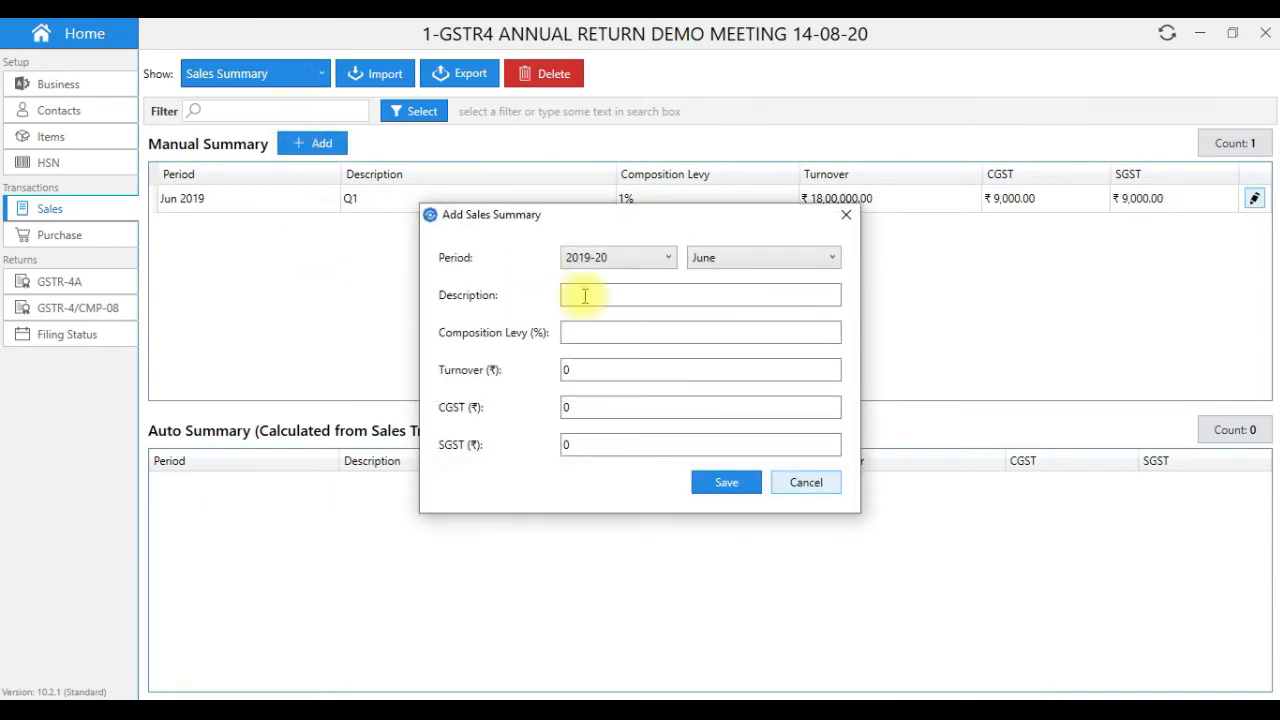
pyautogui.click(720, 257)
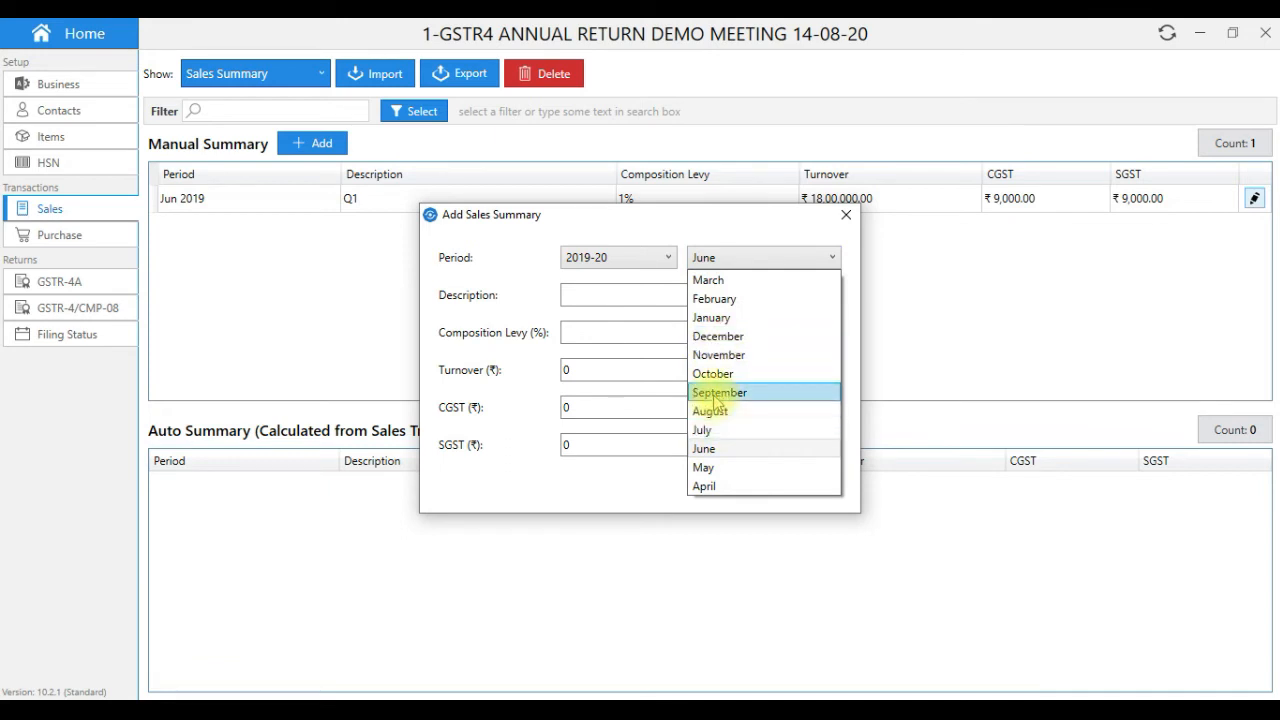
pyautogui.click(715, 392)
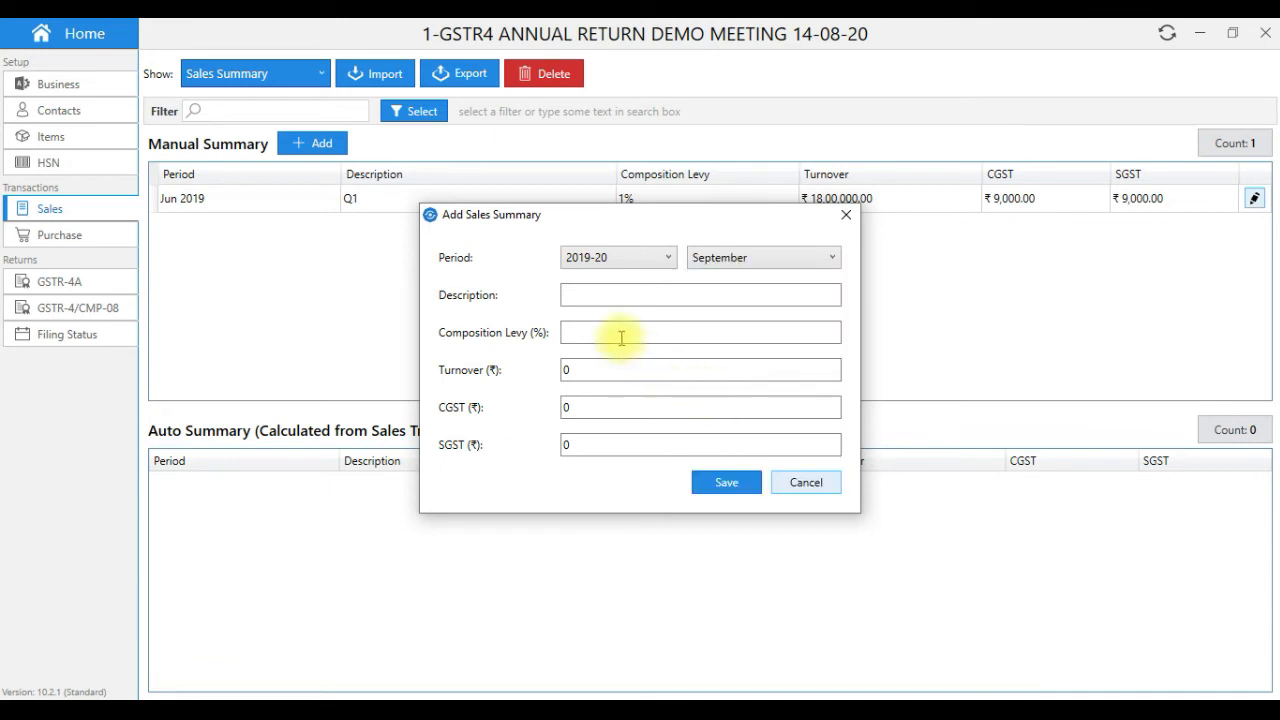
pyautogui.click(577, 294)
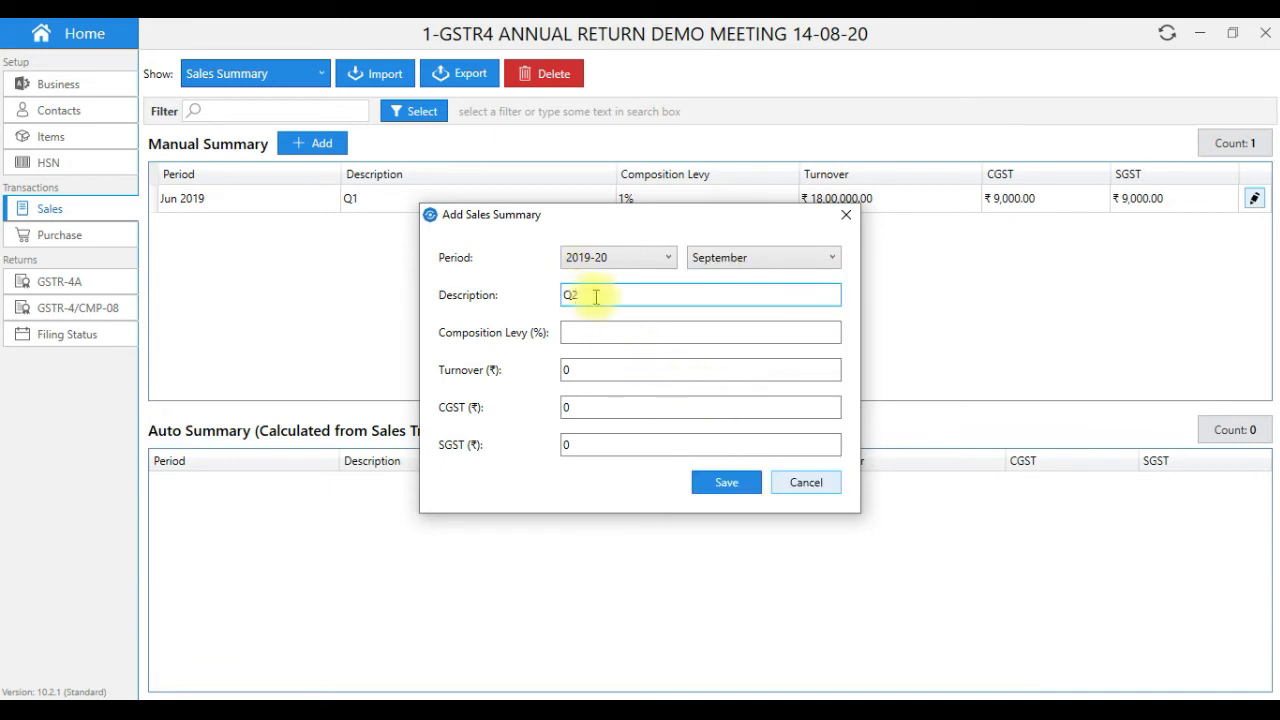
pyautogui.click(603, 337)
pyautogui.write('1')
pyautogui.press('Tab')
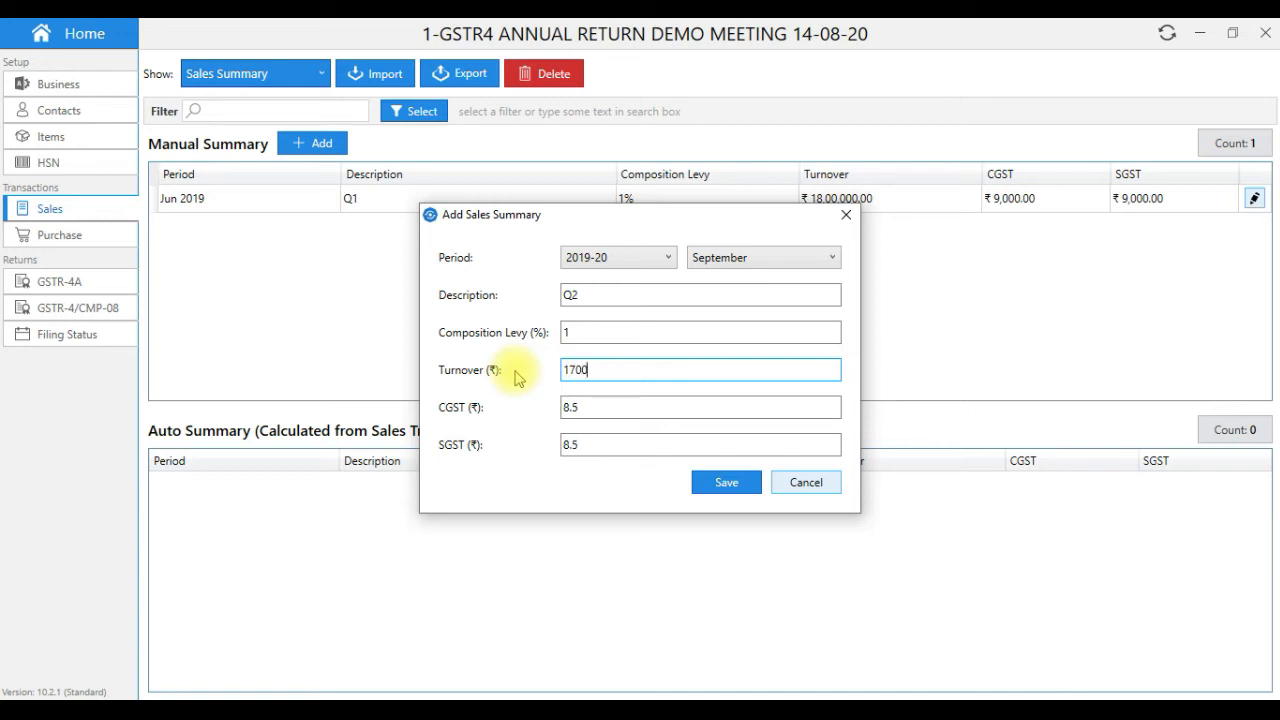
pyautogui.write('1700000')
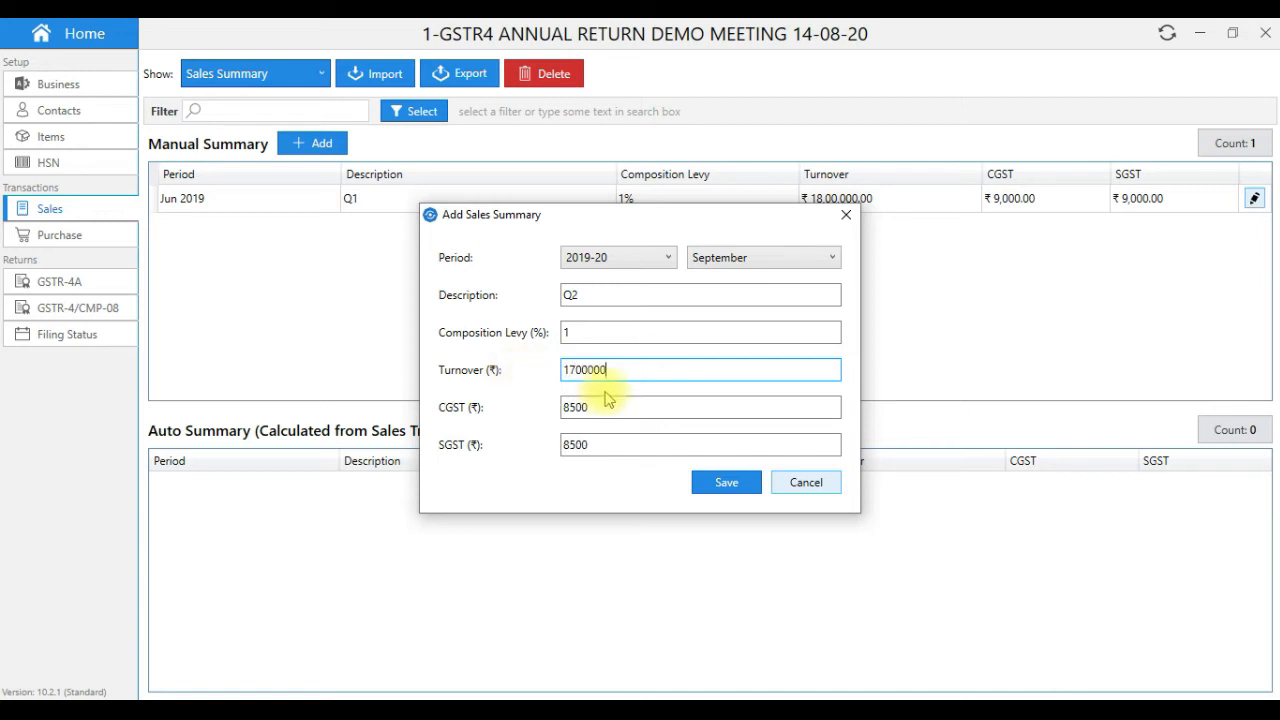
pyautogui.click(726, 484)
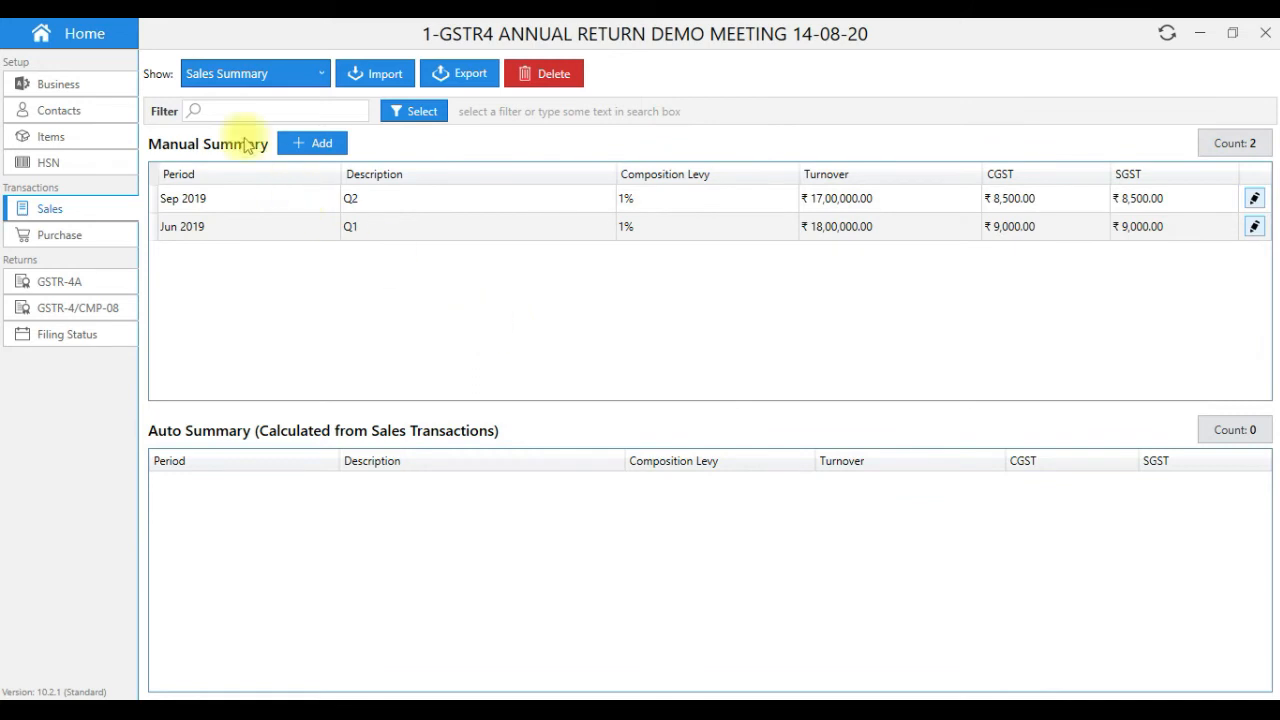
# - Add a Dec 2019 'Q3' sales summary at 1% levy with ₹20,00,000 turnover
pyautogui.click(321, 145)
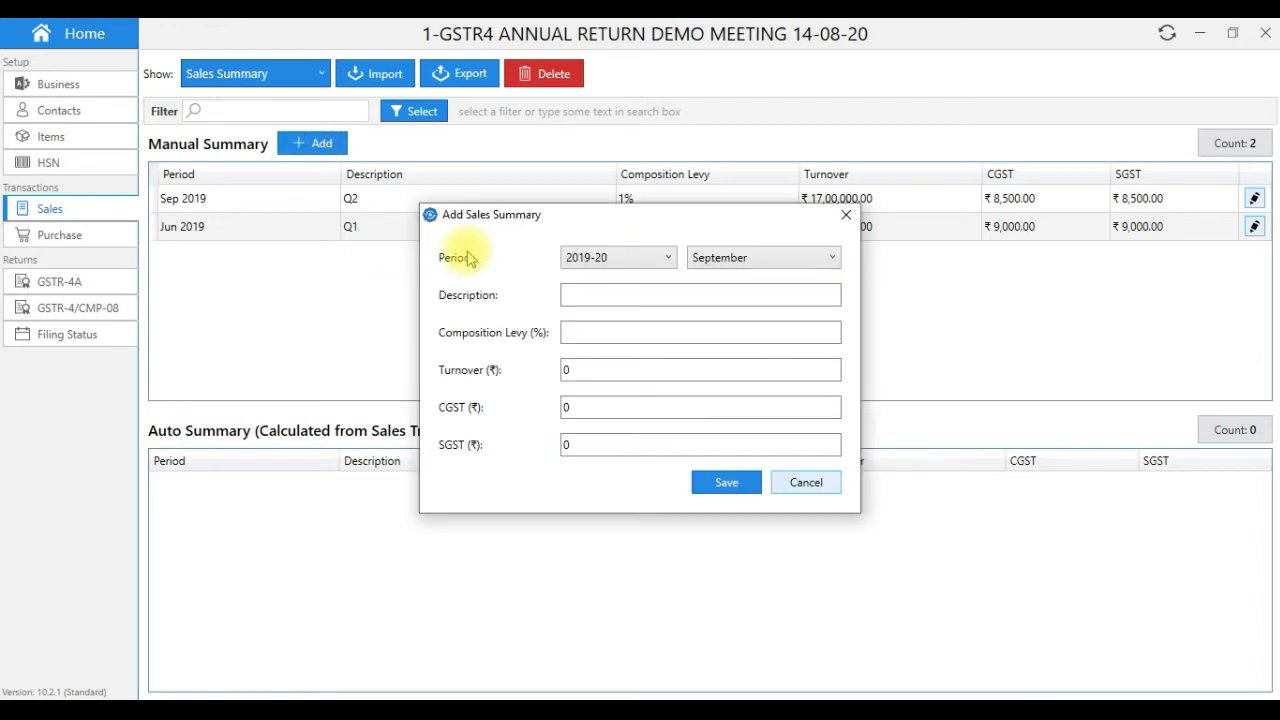
pyautogui.click(707, 262)
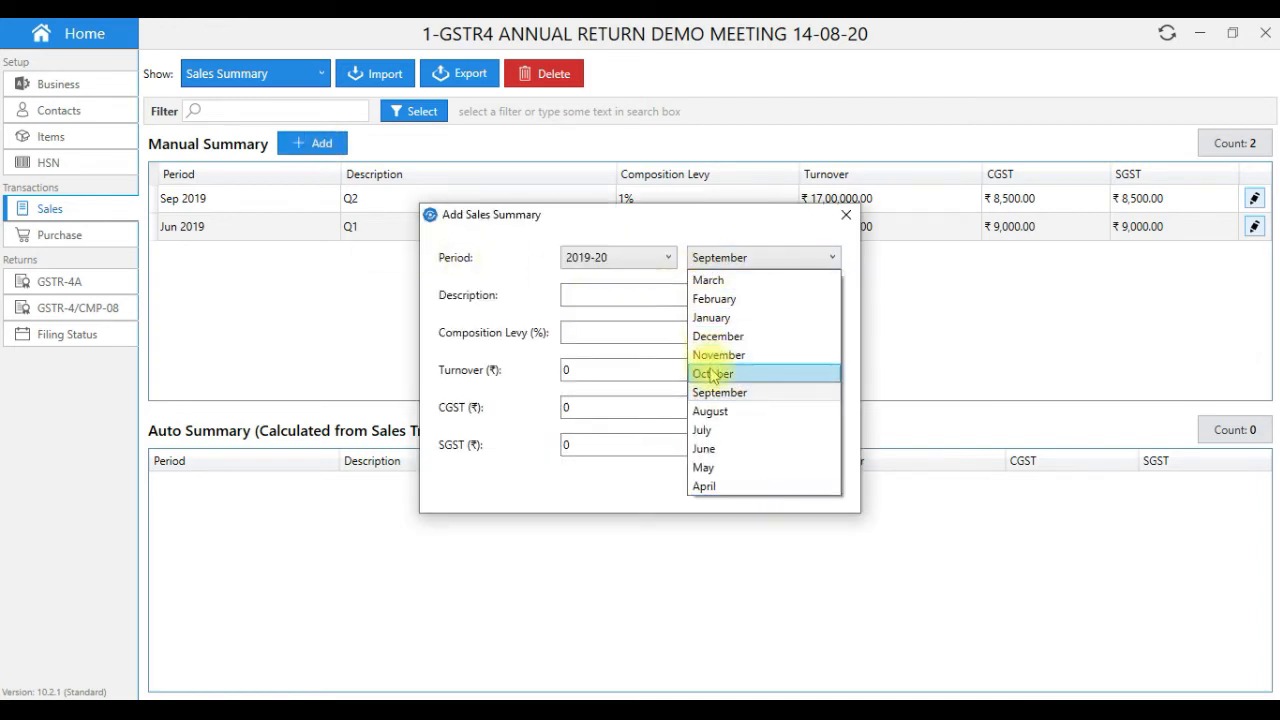
pyautogui.click(713, 336)
pyautogui.click(611, 295)
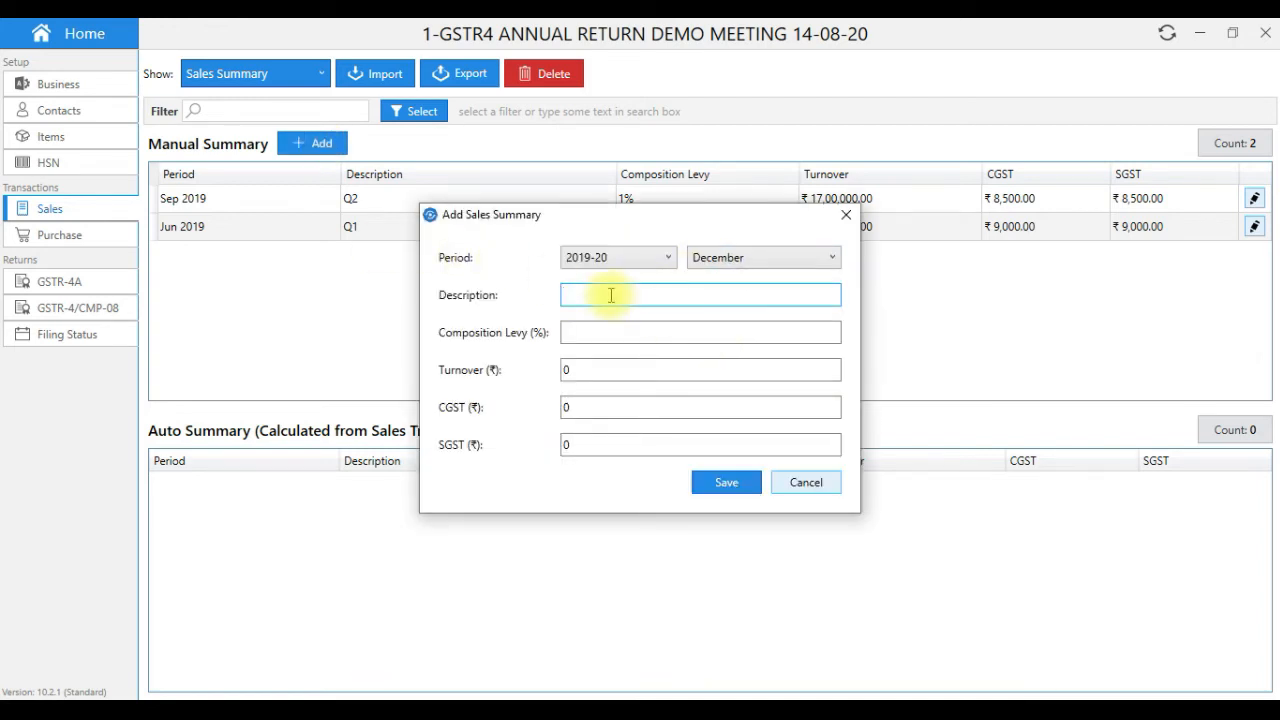
pyautogui.click(602, 332)
pyautogui.write('1')
pyautogui.click(585, 368)
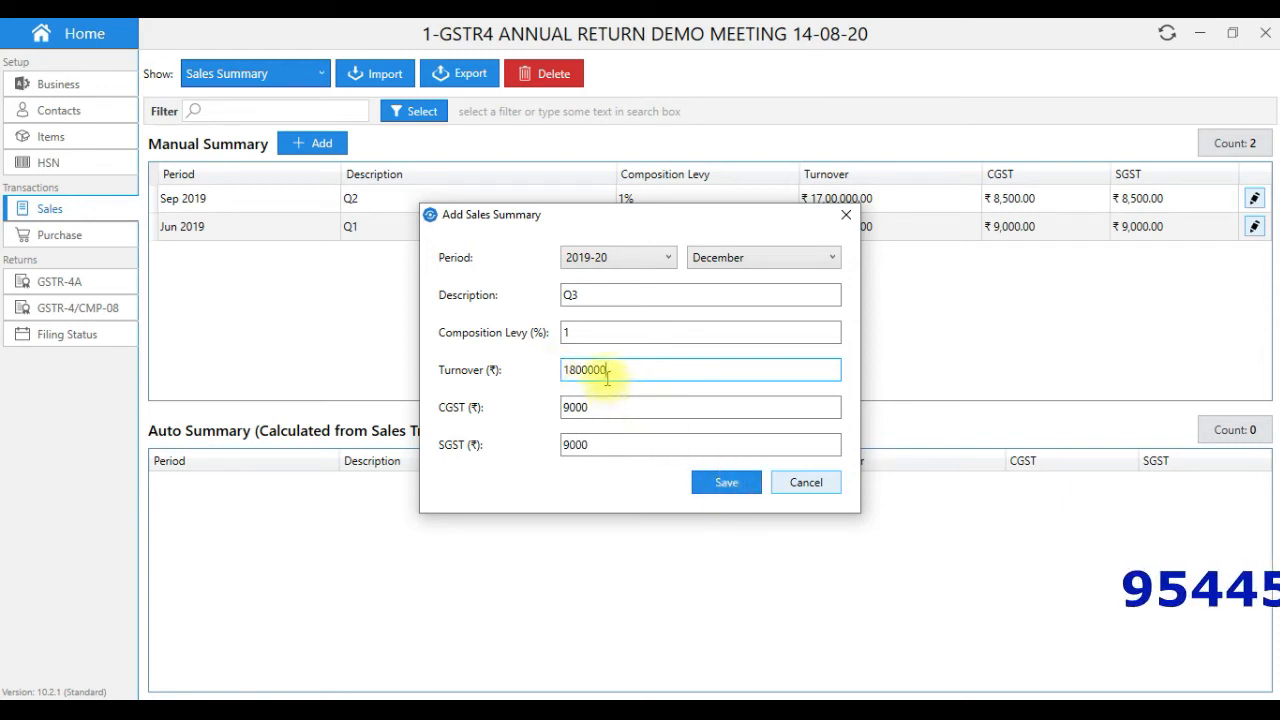
pyautogui.doubleClick(607, 372)
pyautogui.write('2000000')
pyautogui.click(706, 492)
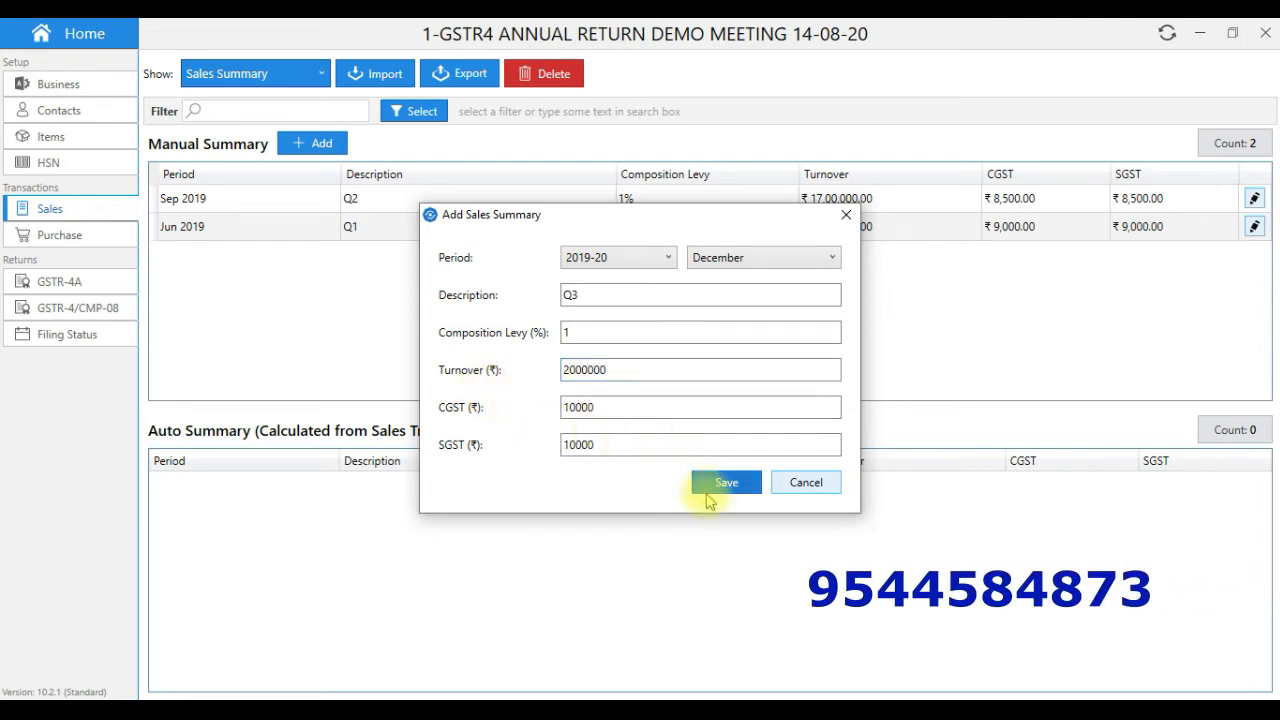
# - Add a Mar 2020 'Q4' sales summary at 1% levy with ₹21,00,000 turnover
pyautogui.click(320, 146)
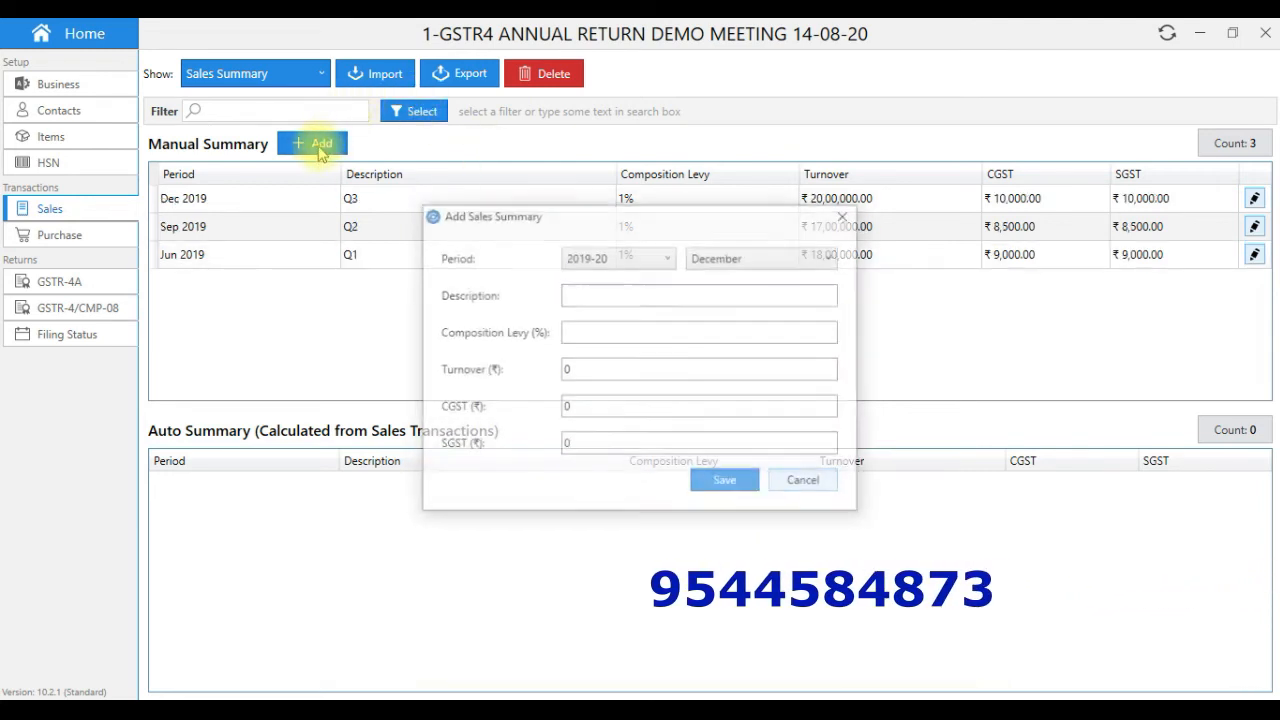
pyautogui.click(738, 258)
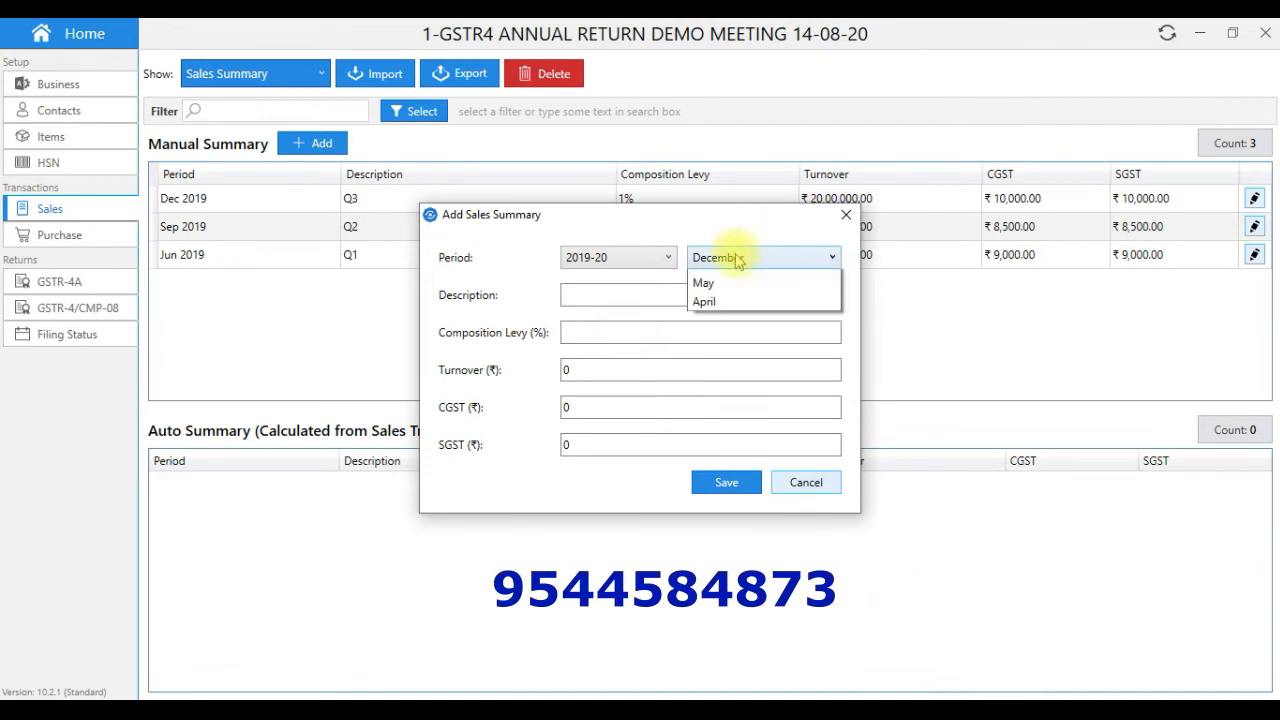
pyautogui.click(722, 280)
pyautogui.click(631, 297)
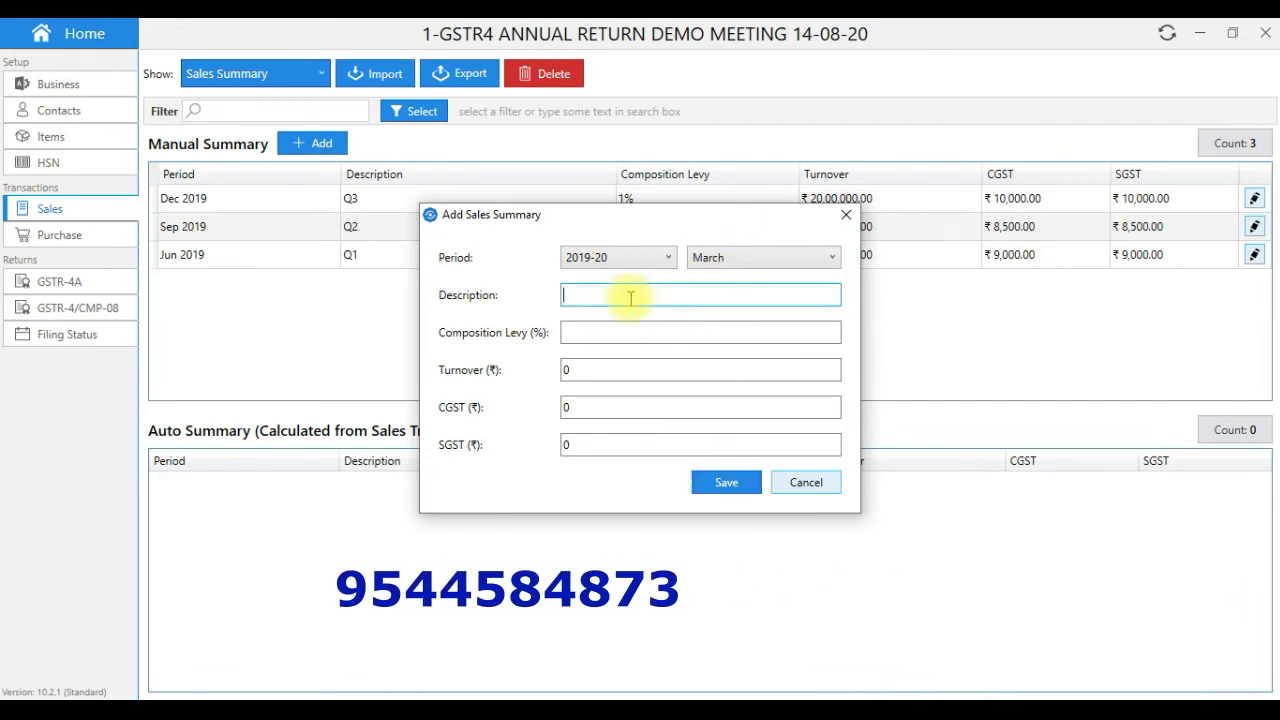
pyautogui.write('Q4')
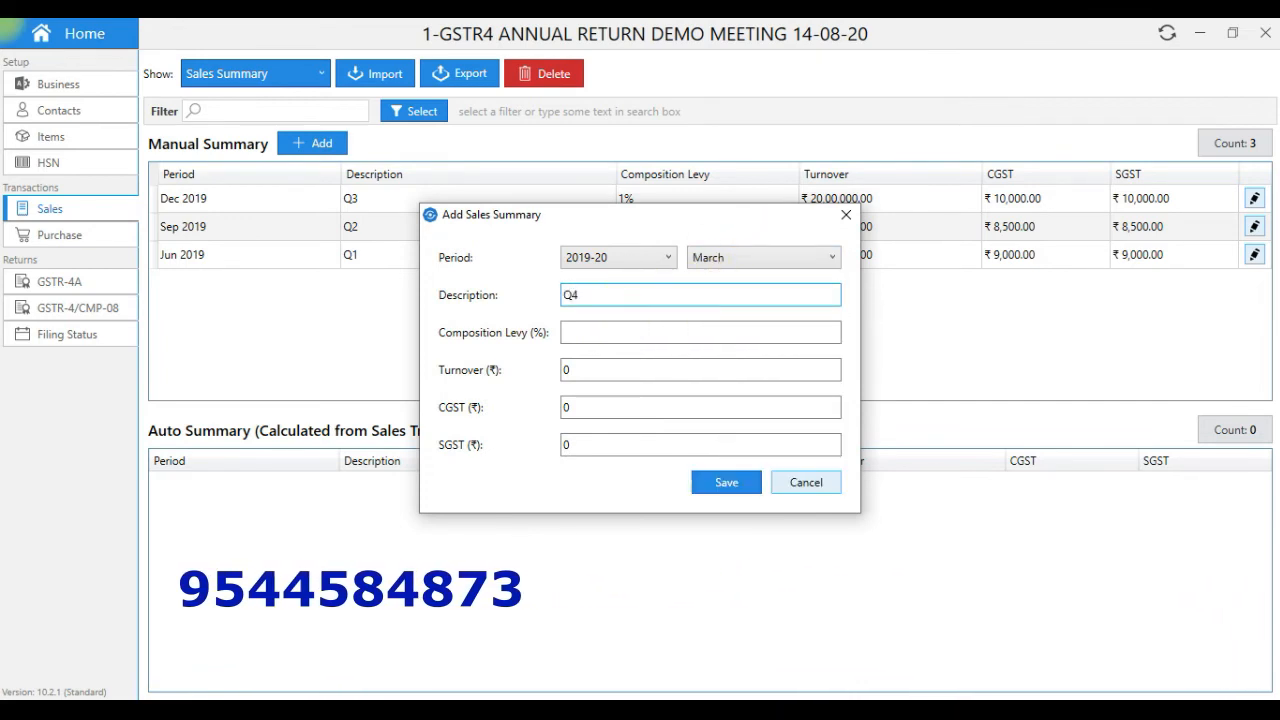
pyautogui.click(590, 334)
pyautogui.write('1')
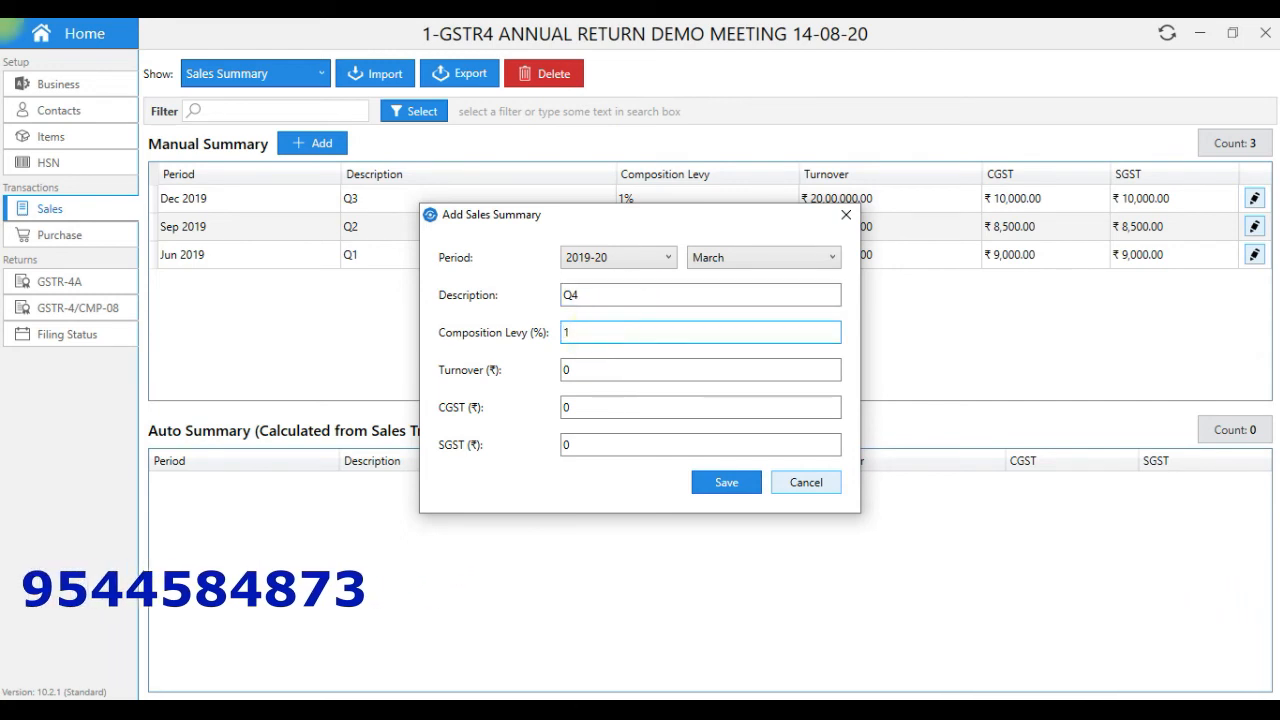
pyautogui.click(590, 368)
pyautogui.write('2100000')
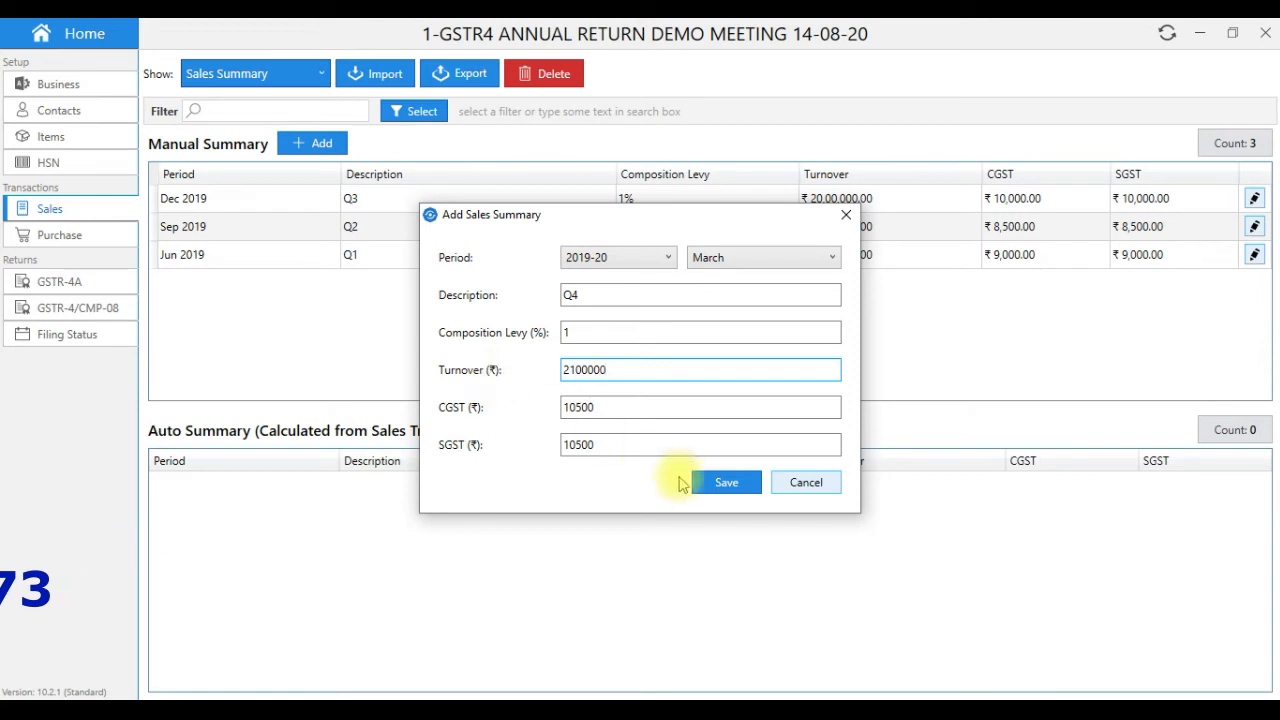
pyautogui.click(727, 482)
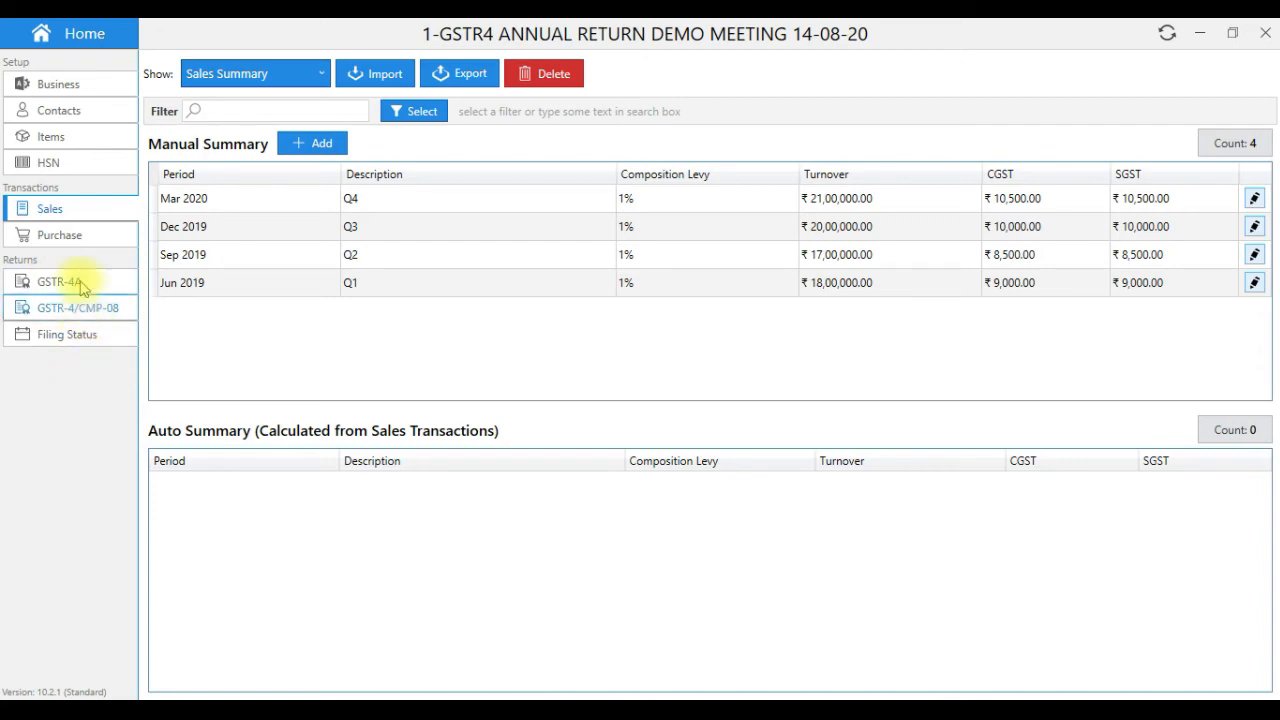
# - Open the prepared GSTR-4 annual return from the GSTR-4/CMP-08 page
pyautogui.click(68, 243)
pyautogui.click(66, 214)
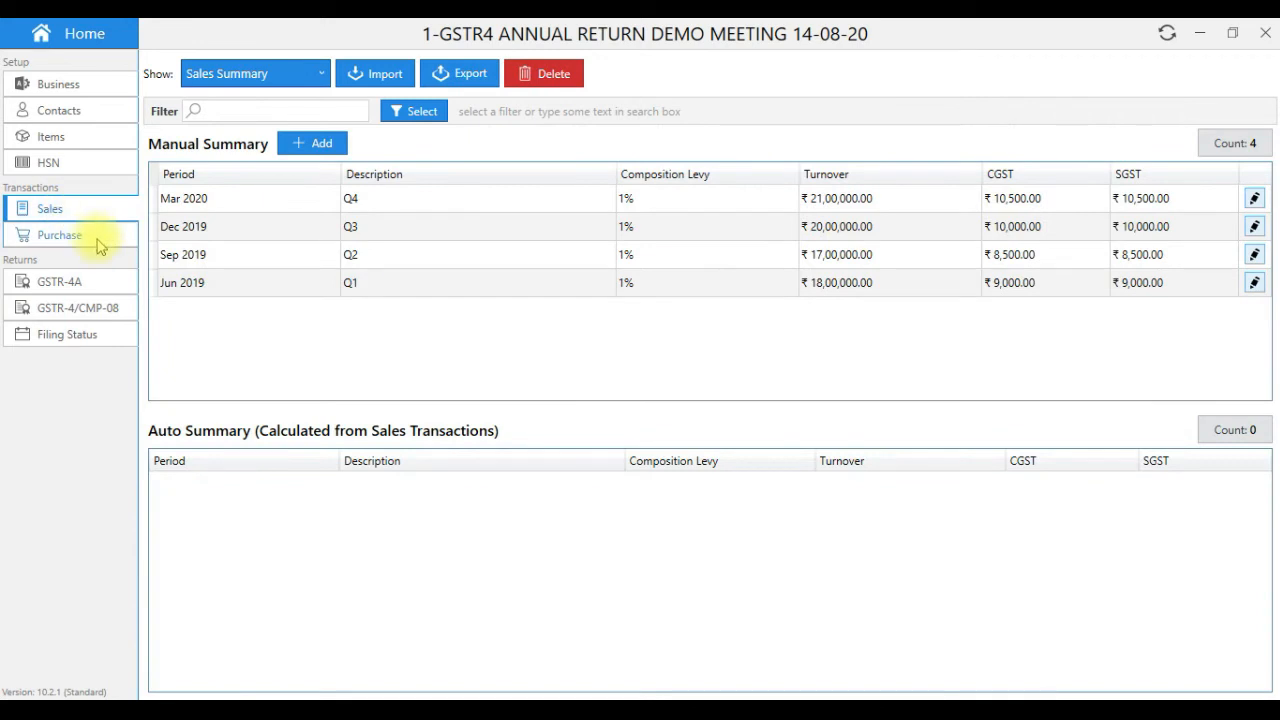
pyautogui.click(80, 308)
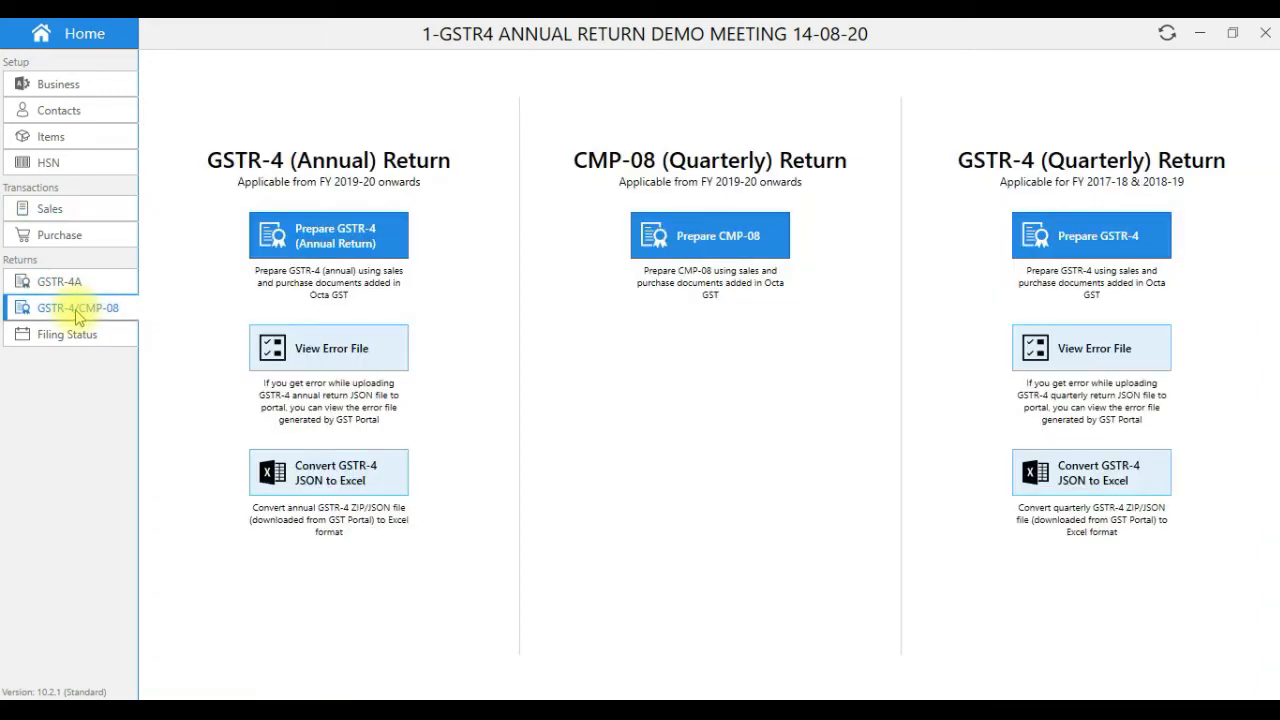
pyautogui.click(360, 248)
pyautogui.moveTo(1265, 220); pyautogui.dragTo(1267, 402)
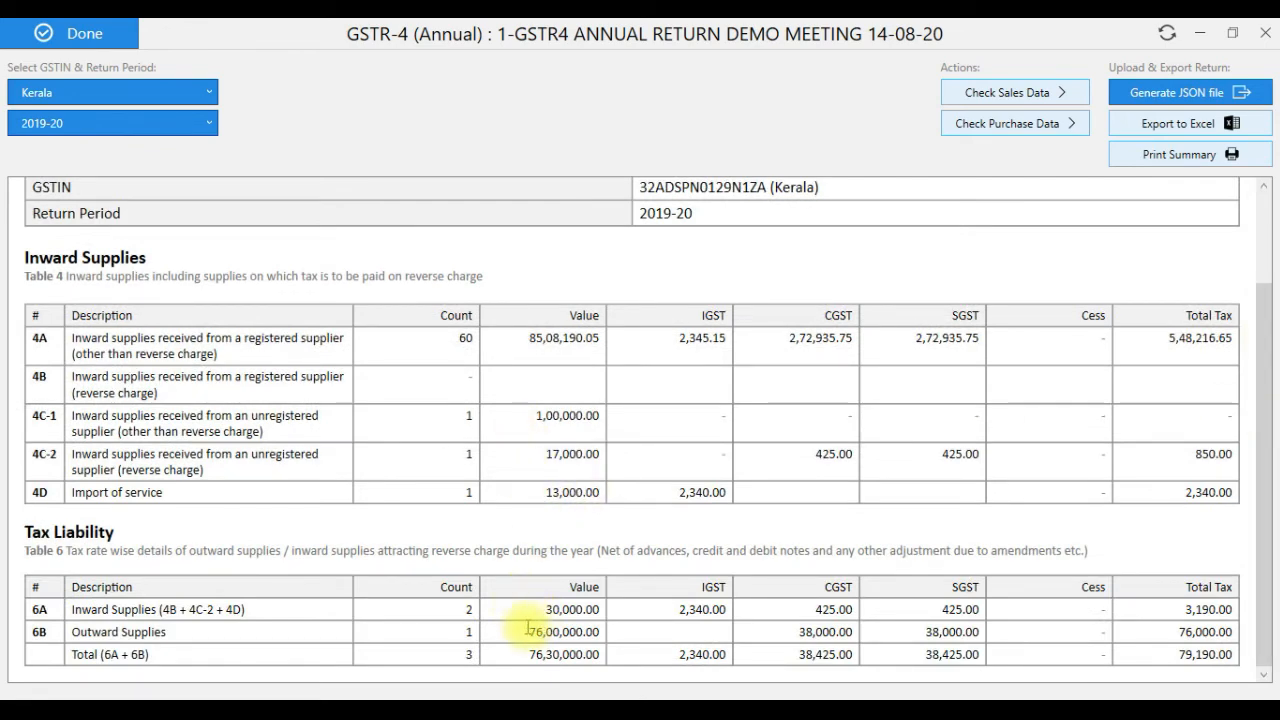
# - Review 6B outward supplies, 6A total tax 3,190.00, and the 4A–4D inward figures
pyautogui.moveTo(528, 627); pyautogui.dragTo(1156, 630)
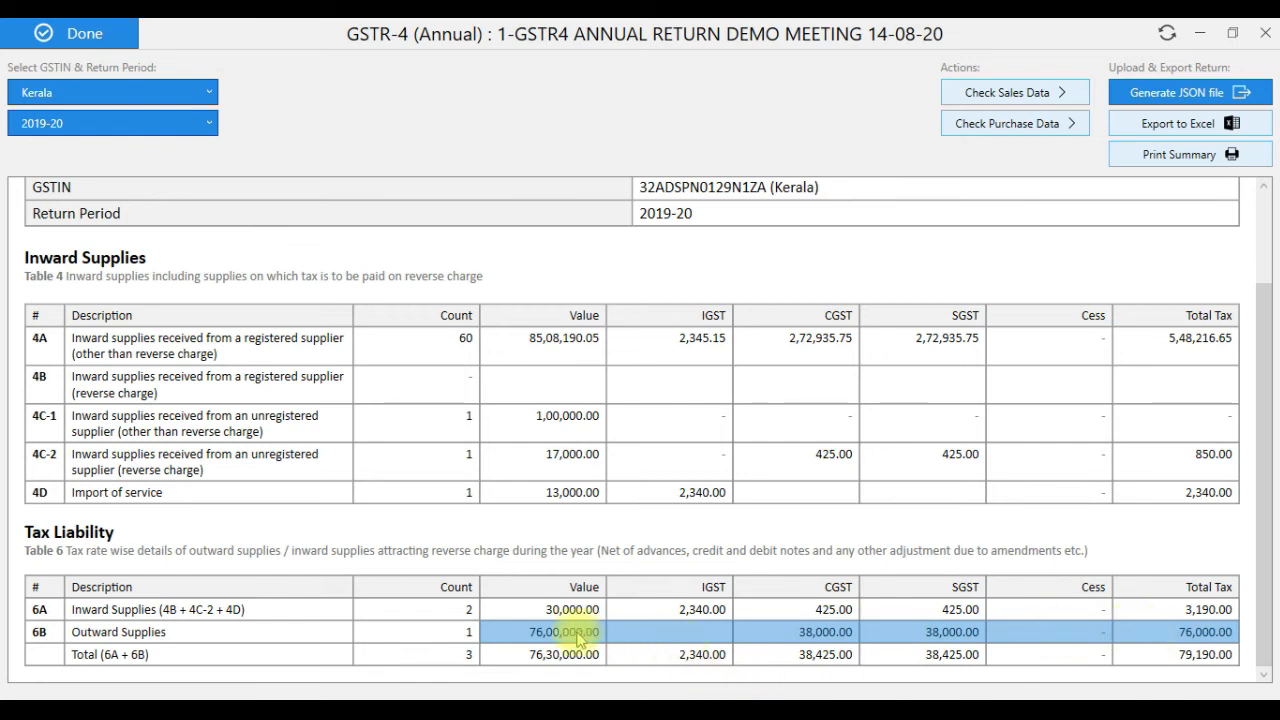
pyautogui.moveTo(534, 605); pyautogui.dragTo(1190, 600)
pyautogui.moveTo(531, 462); pyautogui.dragTo(1196, 490)
pyautogui.moveTo(1166, 611); pyautogui.dragTo(1233, 612)
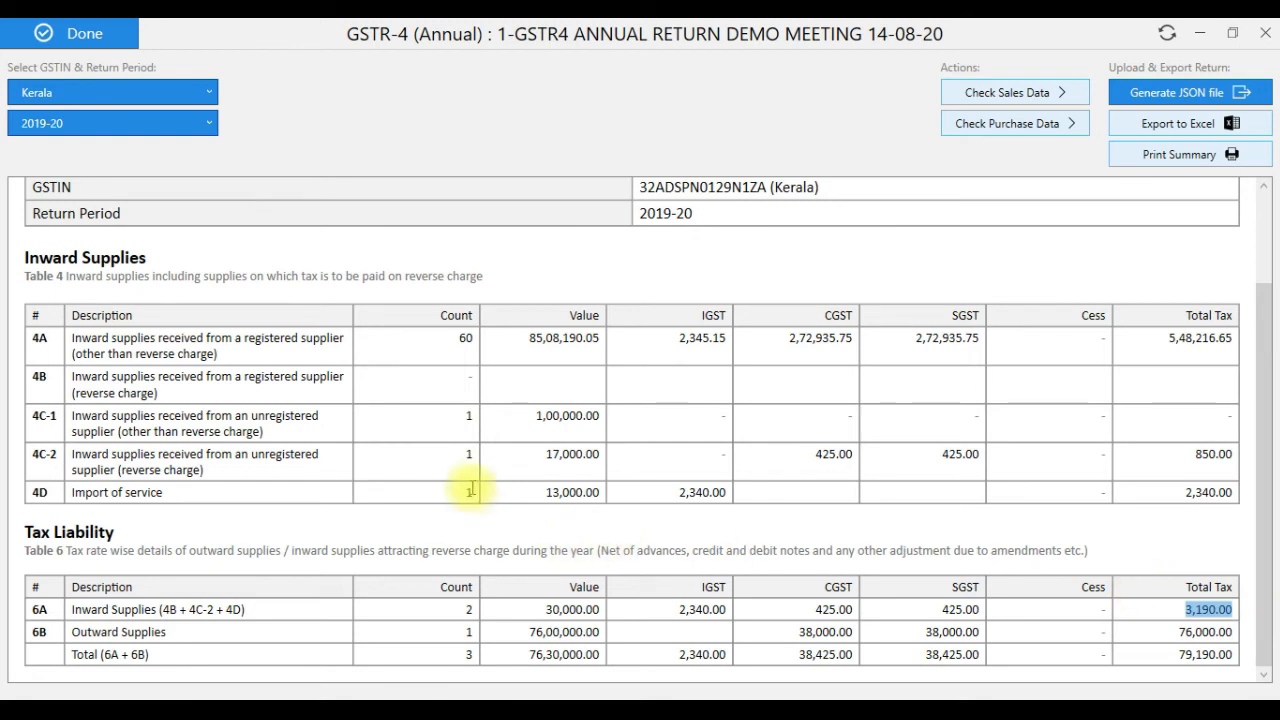
pyautogui.moveTo(463, 340); pyautogui.dragTo(897, 338)
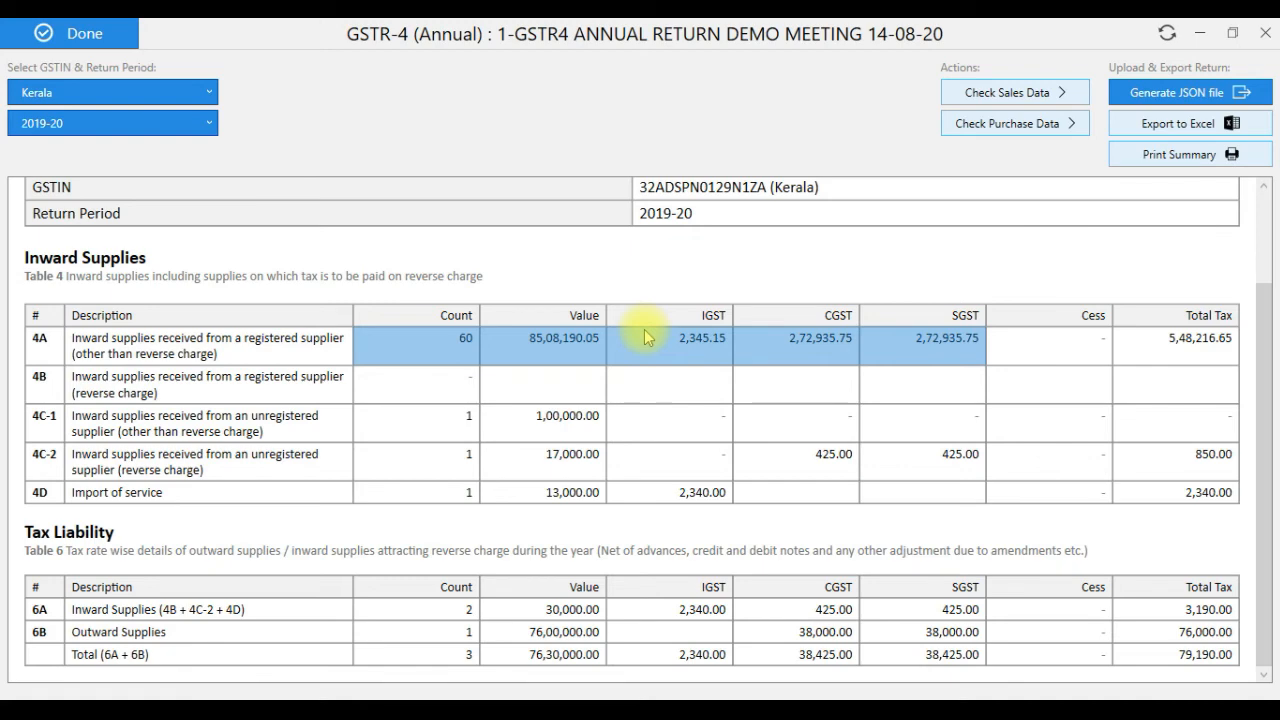
# - Generate the 2019-20 GSTR-4 JSON, save it to the Desktop, and dismiss the confirmation
pyautogui.click(1132, 94)
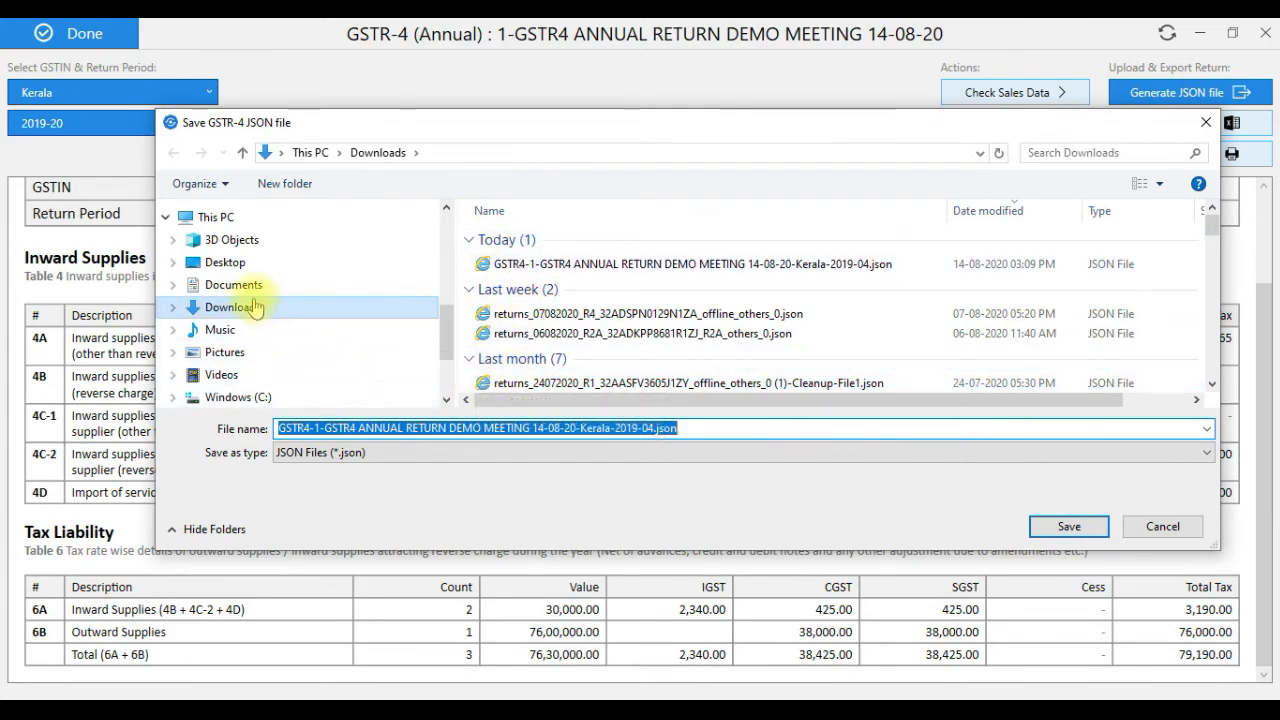
pyautogui.click(335, 307)
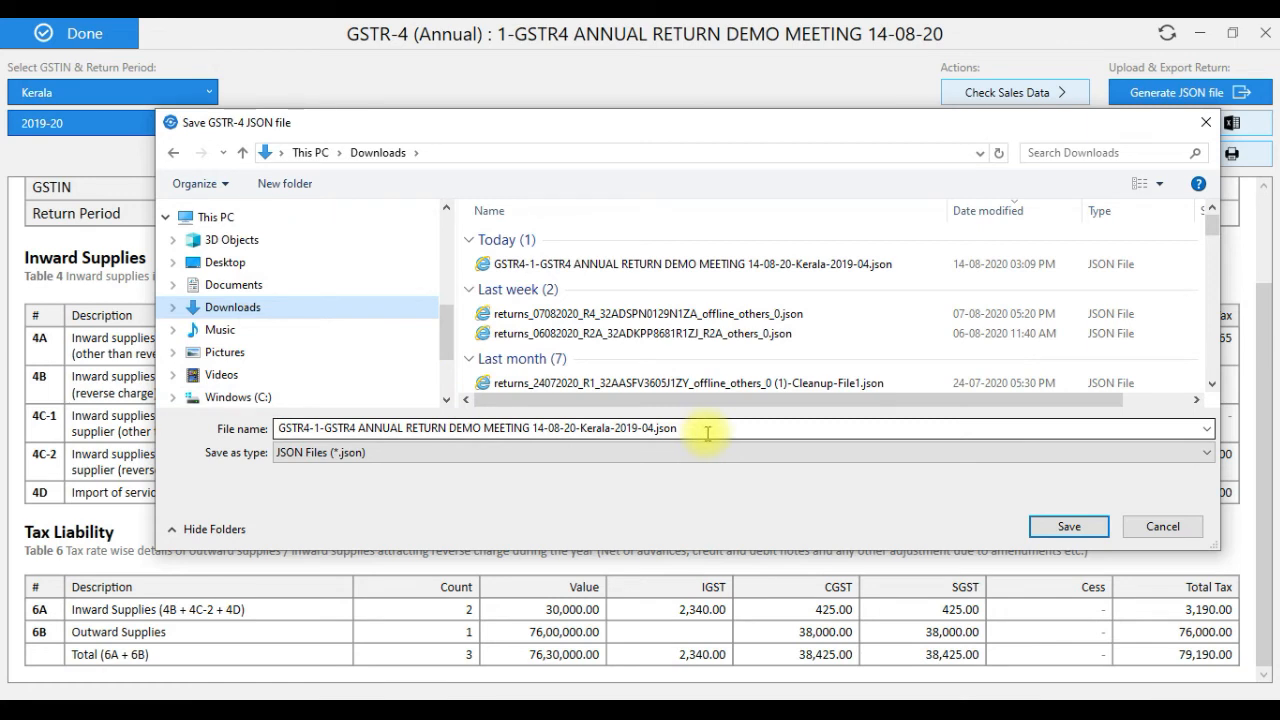
pyautogui.click(225, 263)
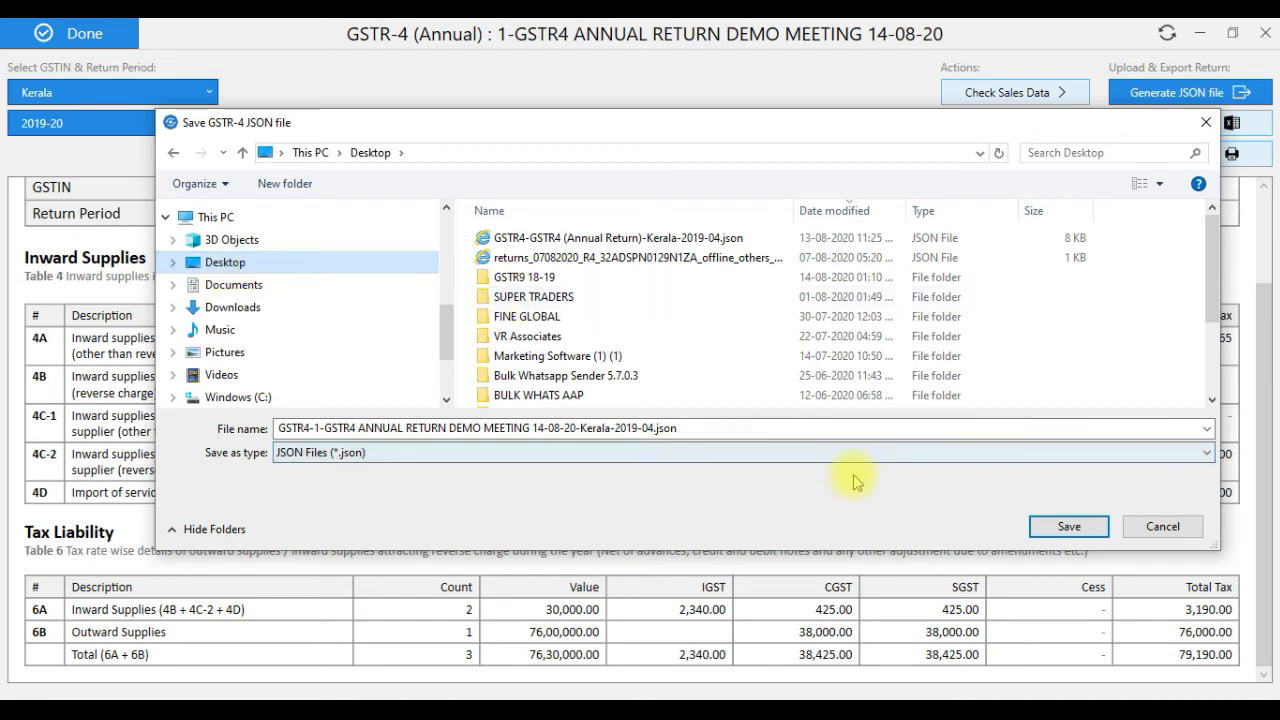
pyautogui.click(1054, 530)
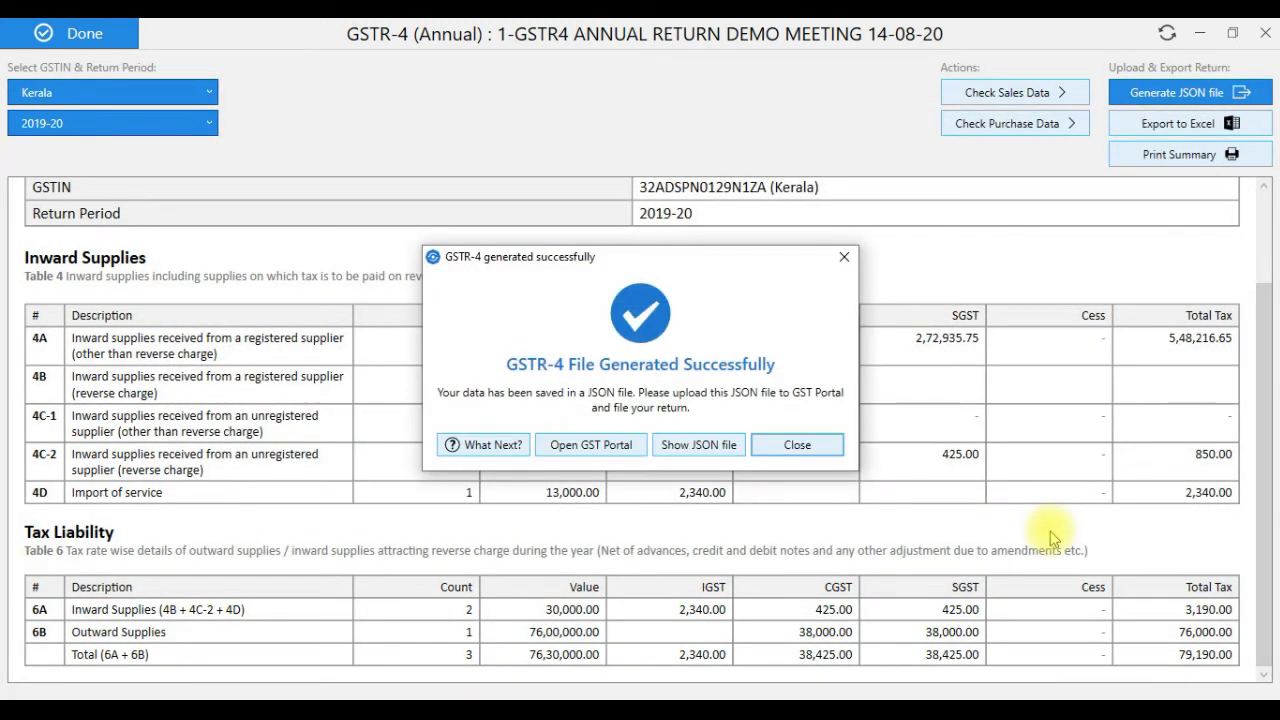
pyautogui.click(803, 445)
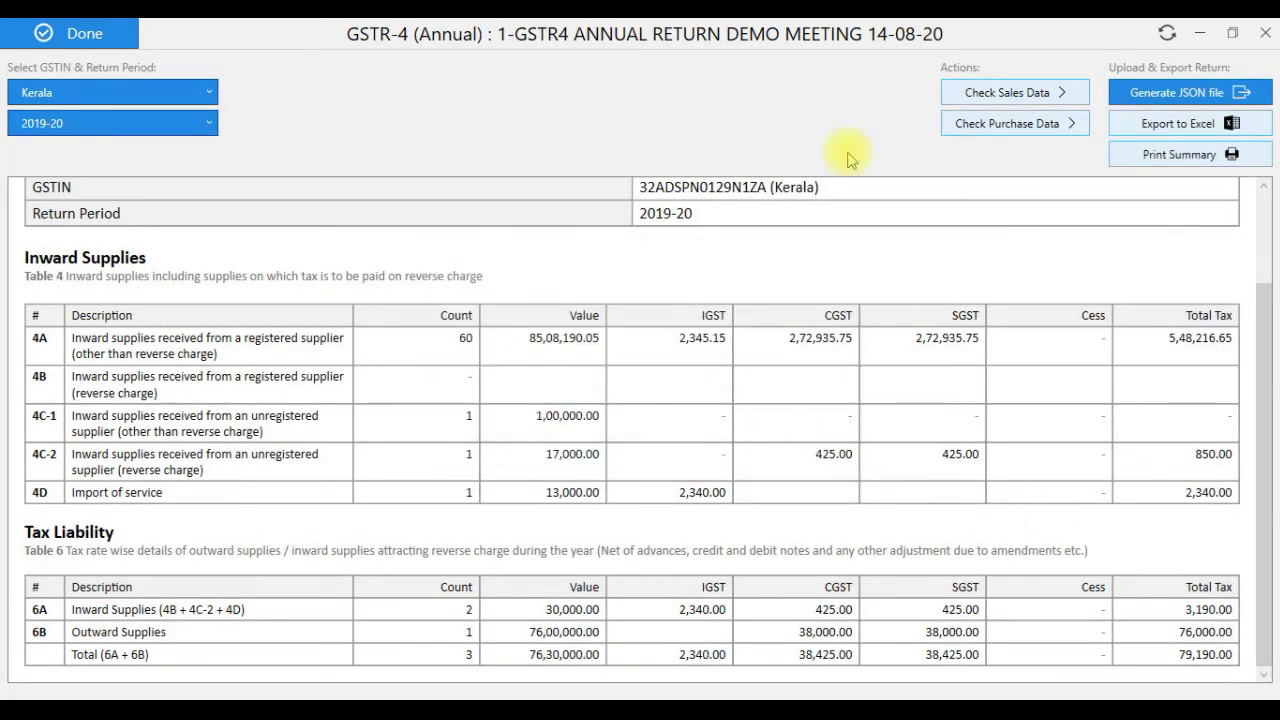
# - Search FY 2019-20 annual returns on the portal and open the GSTR-4 JSON upload page
pyautogui.click(1199, 35)
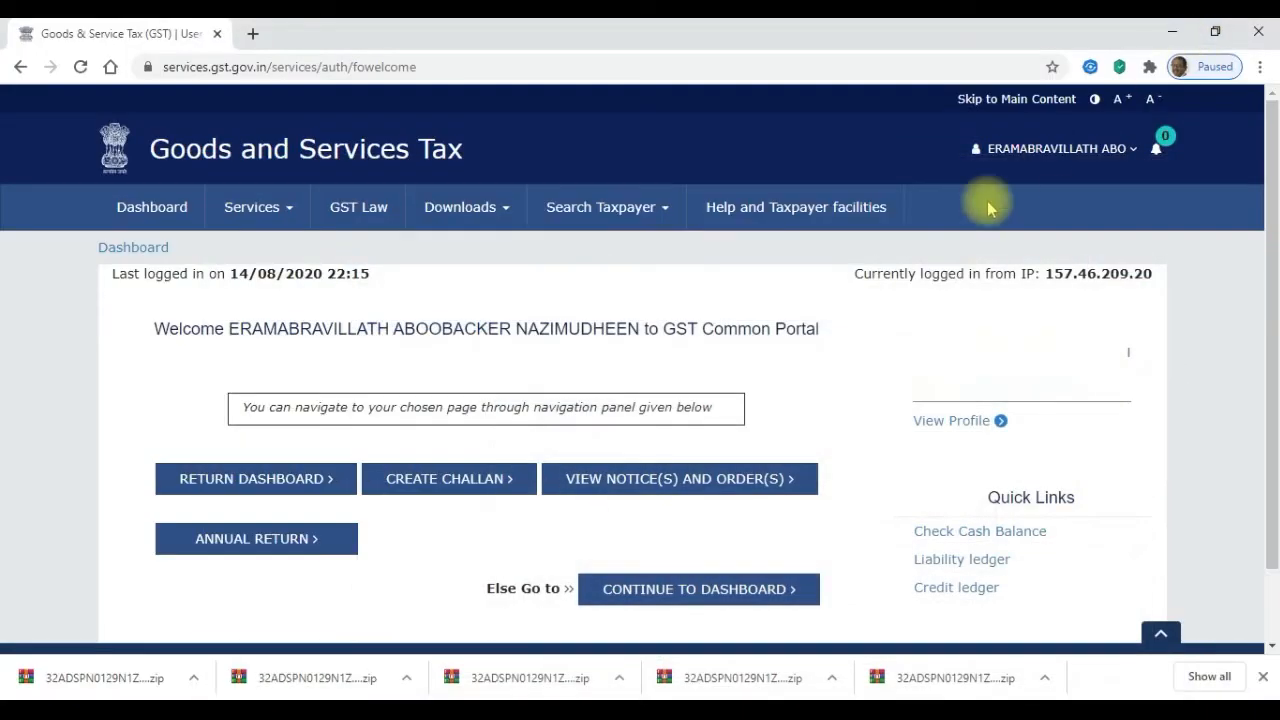
pyautogui.click(208, 540)
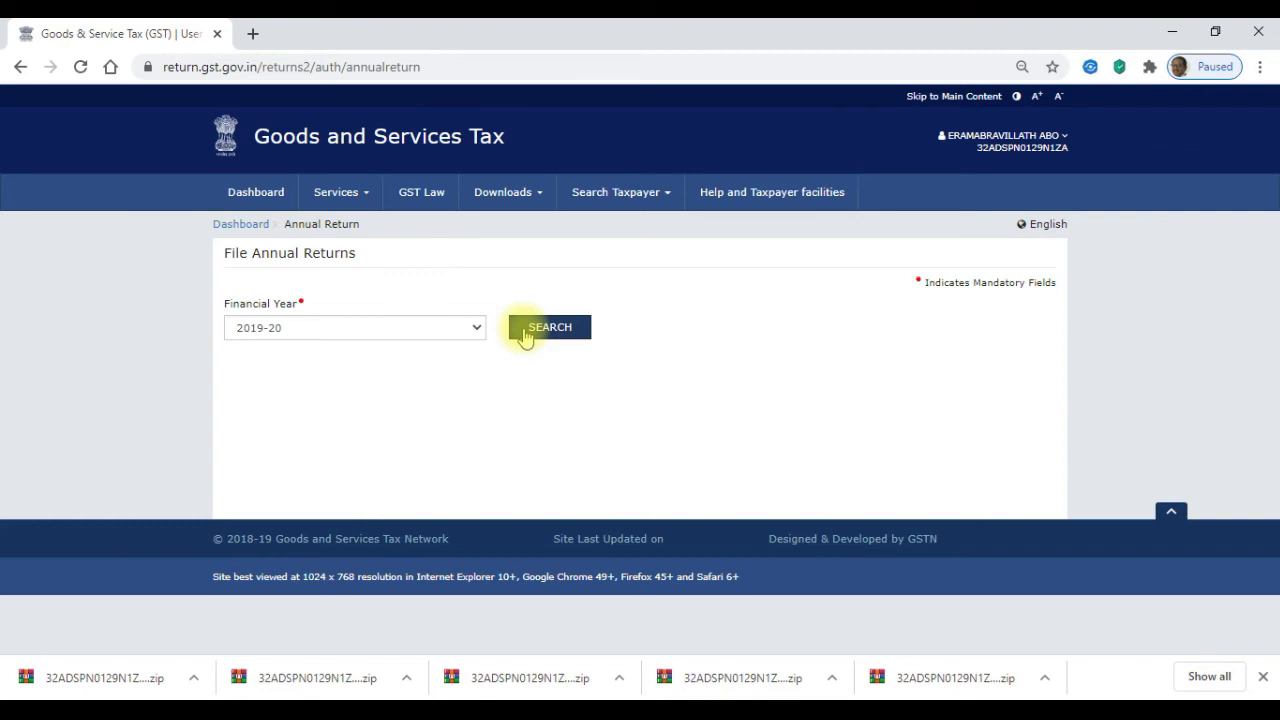
pyautogui.click(547, 336)
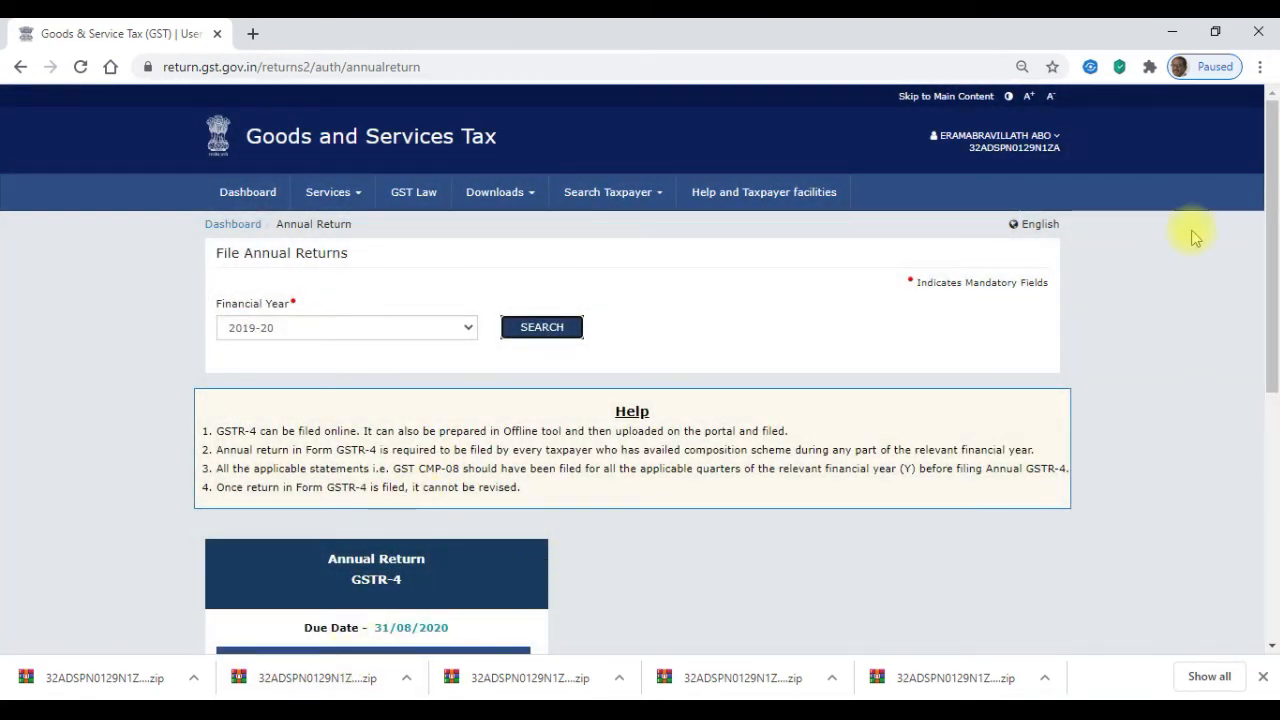
pyautogui.scroll(-3, 1252, 255)
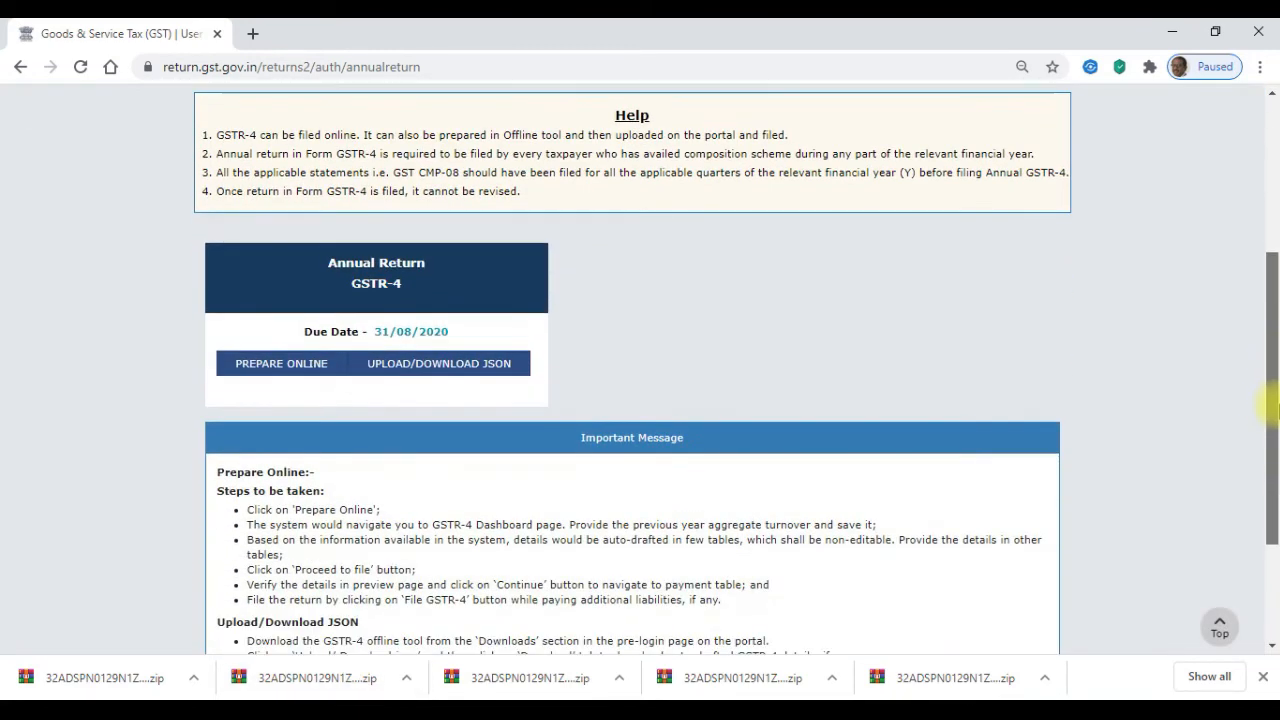
pyautogui.click(404, 370)
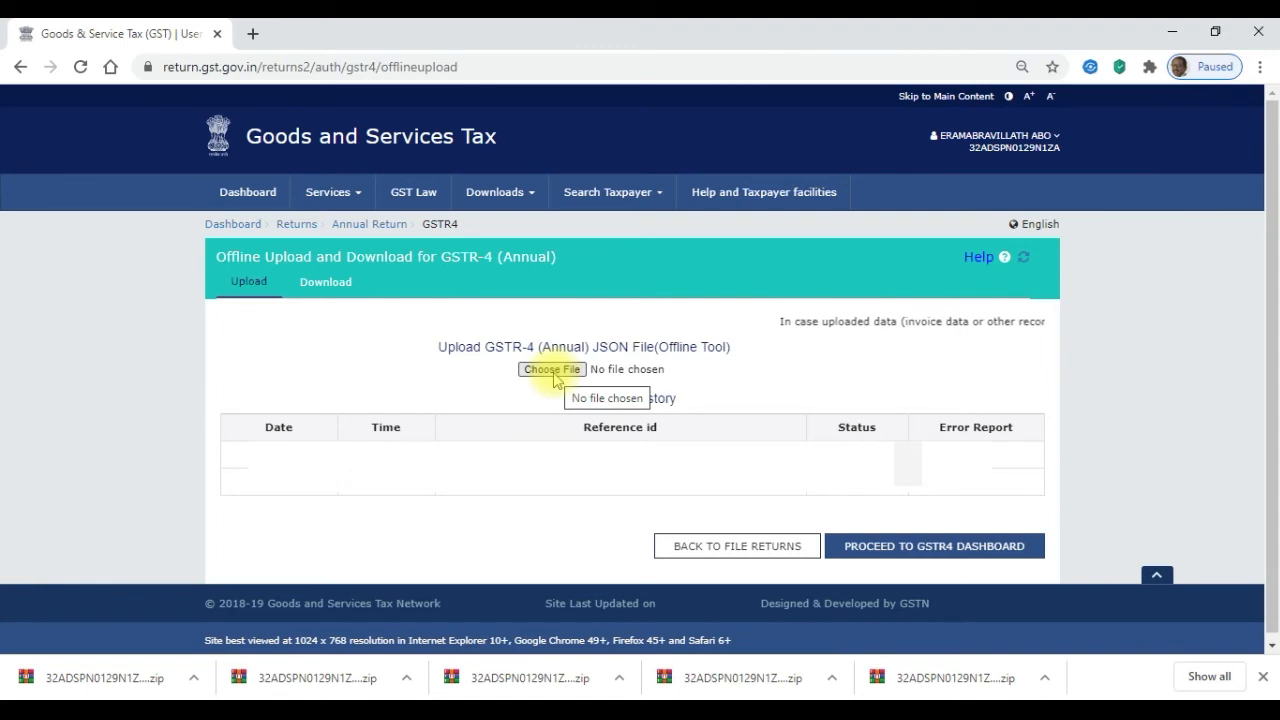
# - Upload the GSTR-4 annual return JSON from the Desktop and refresh its upload status
pyautogui.click(553, 372)
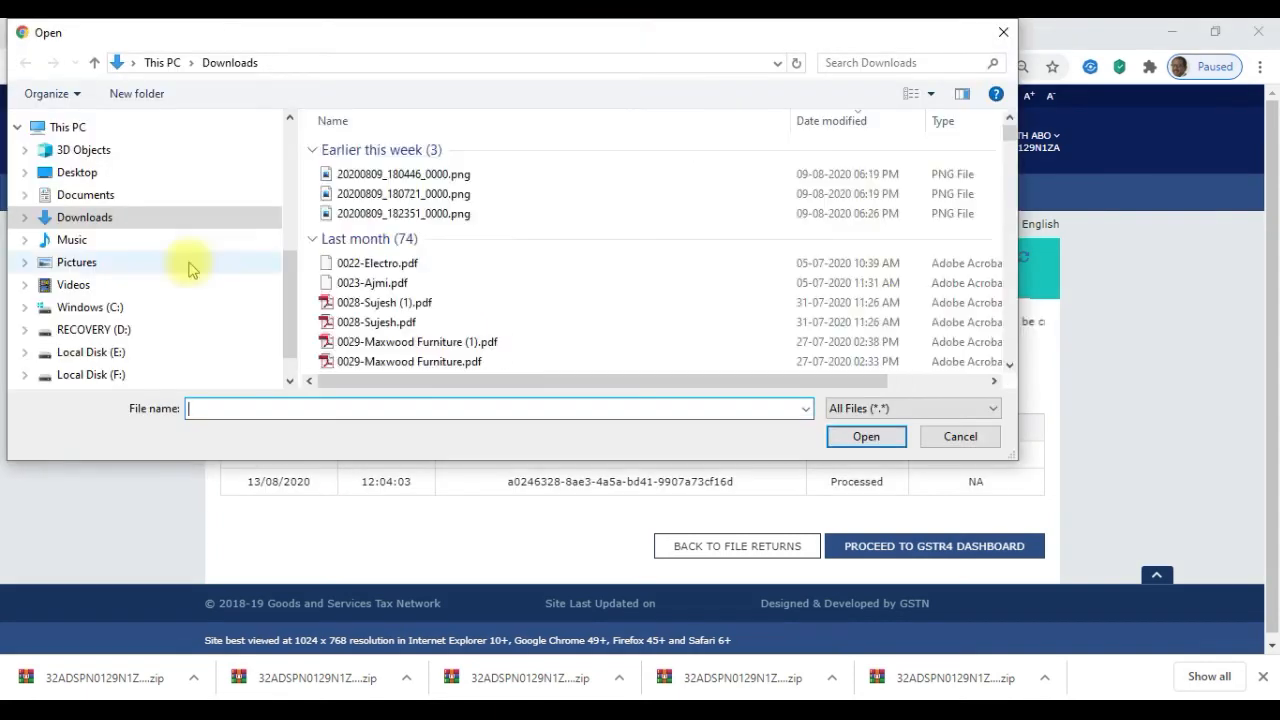
pyautogui.click(78, 174)
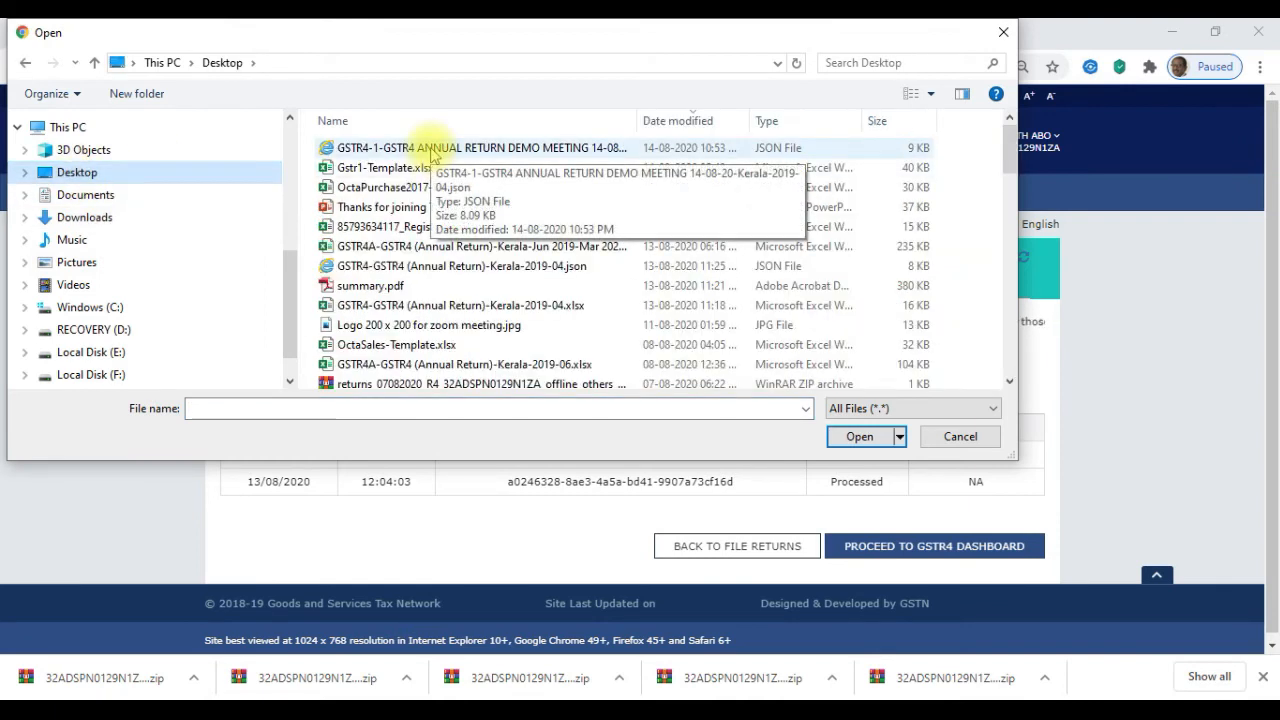
pyautogui.click(432, 150)
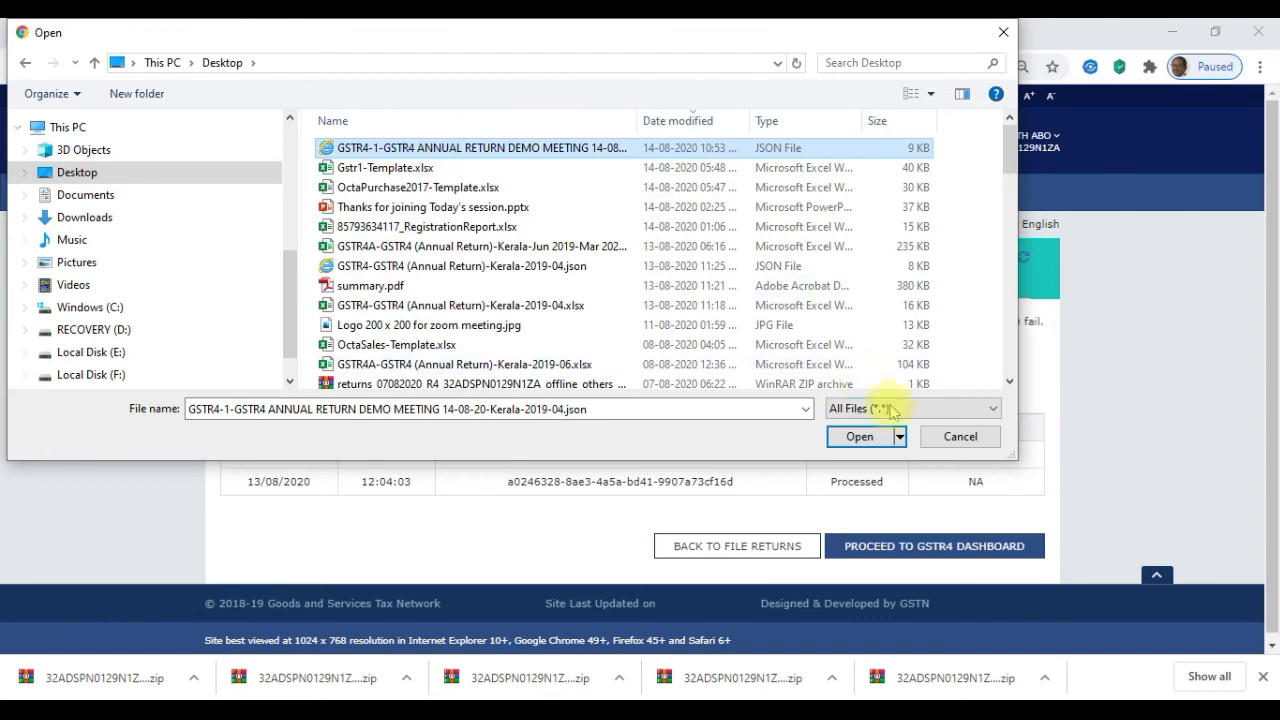
pyautogui.click(860, 437)
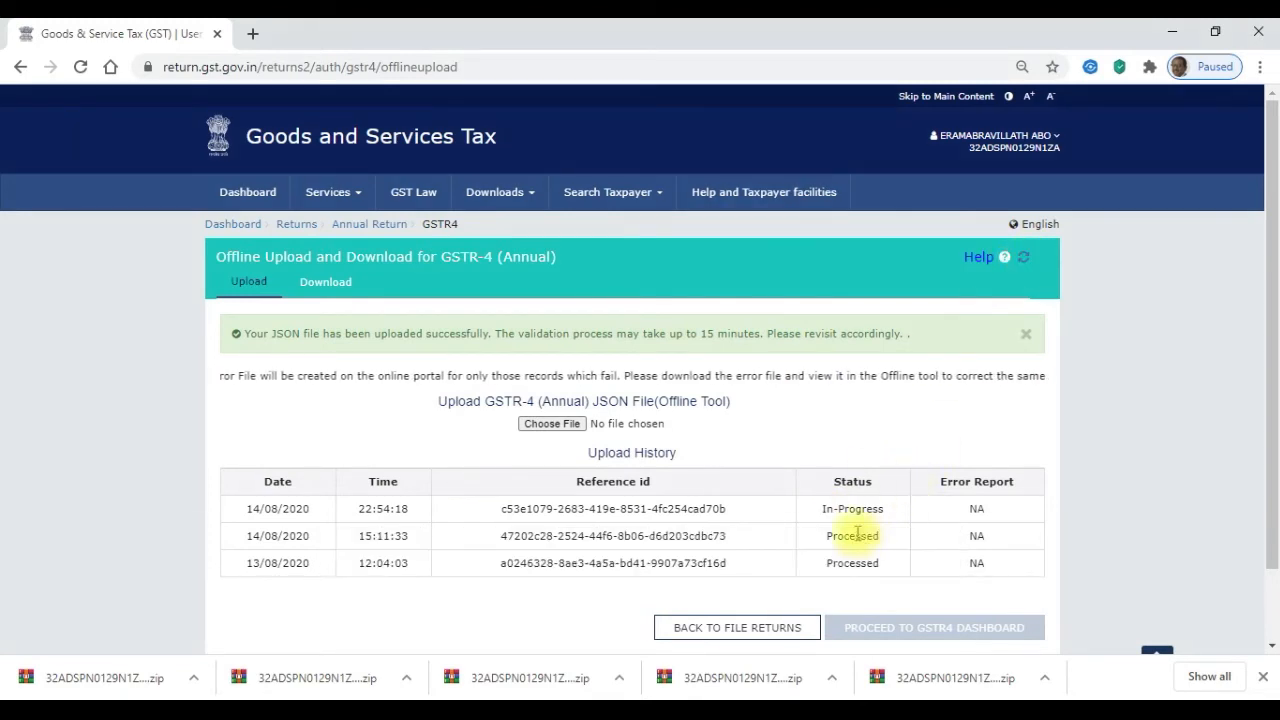
pyautogui.click(1021, 260)
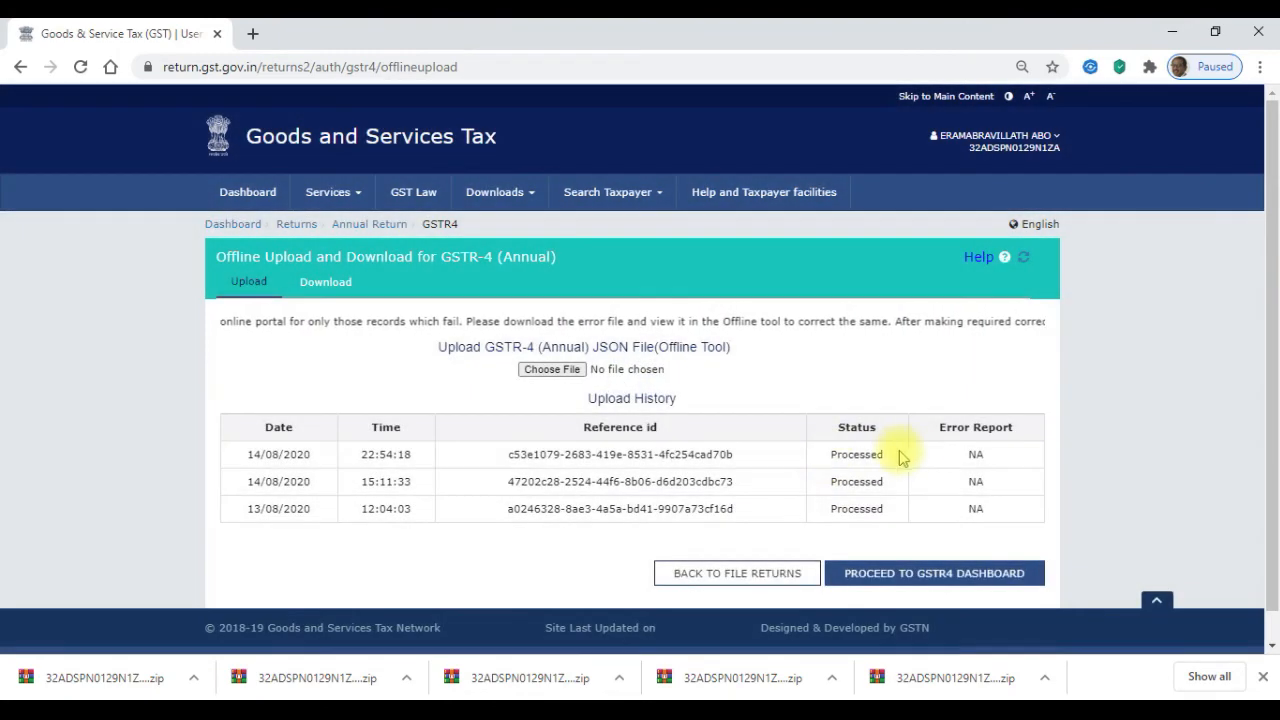
# - Return to the 2019-20 annual returns, prepare GSTR-4 online and open table 4A registered-supplier inward supplies
pyautogui.click(713, 574)
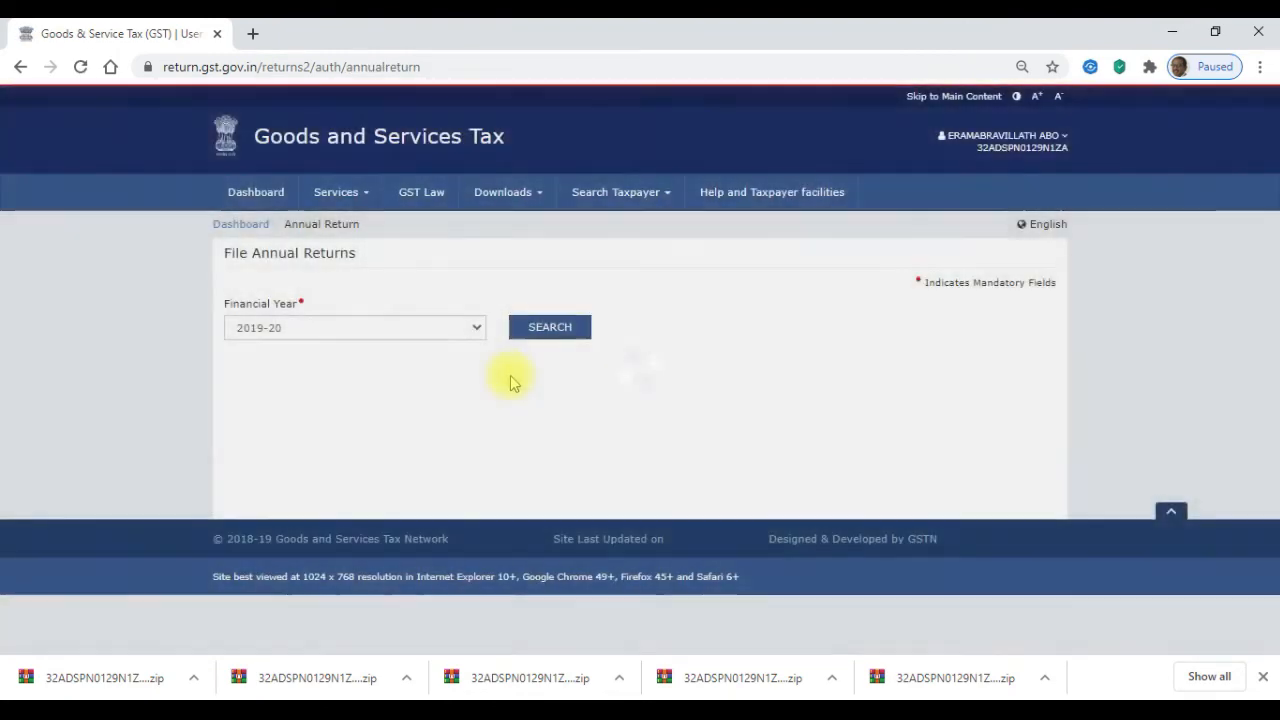
pyautogui.click(531, 329)
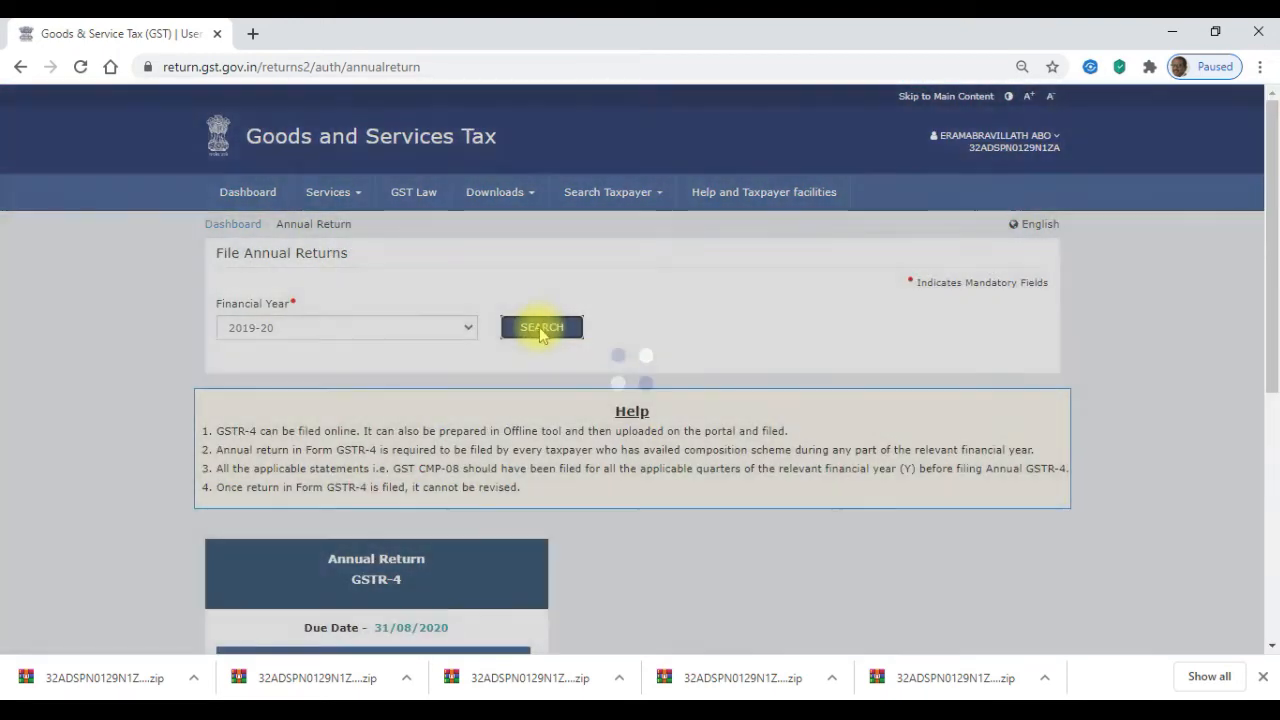
pyautogui.moveTo(1272, 272); pyautogui.dragTo(1273, 461)
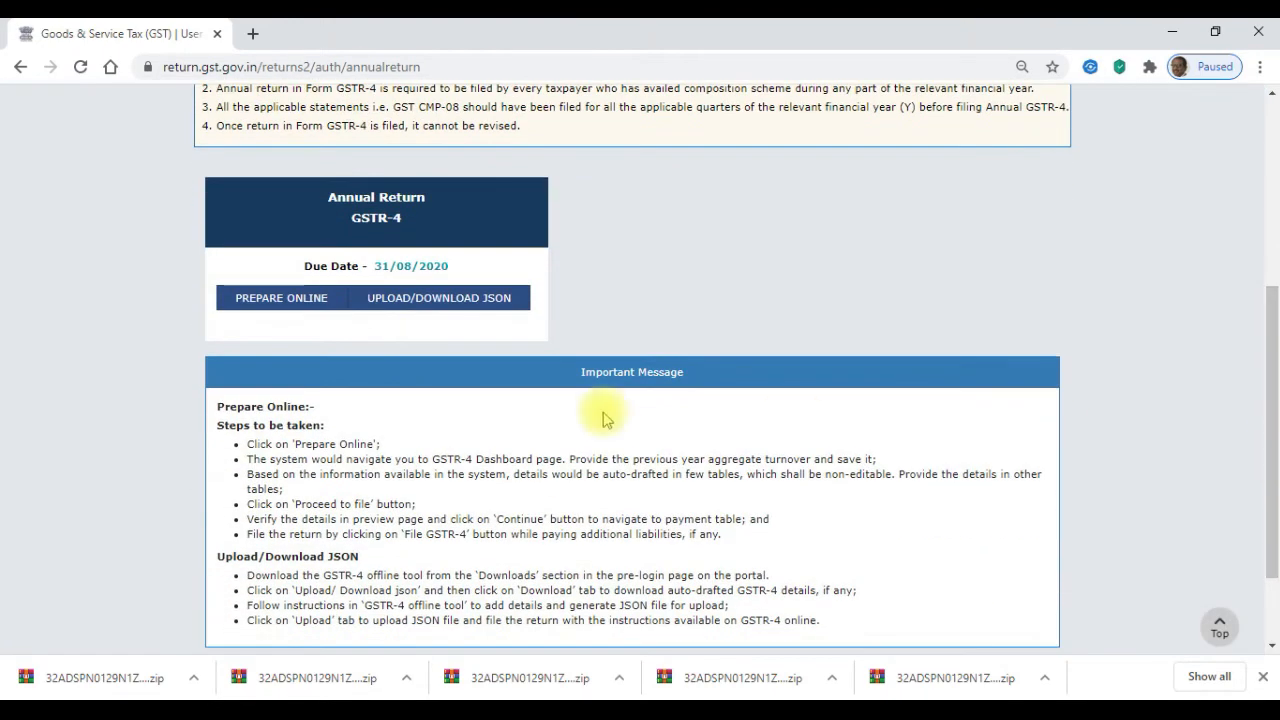
pyautogui.click(251, 303)
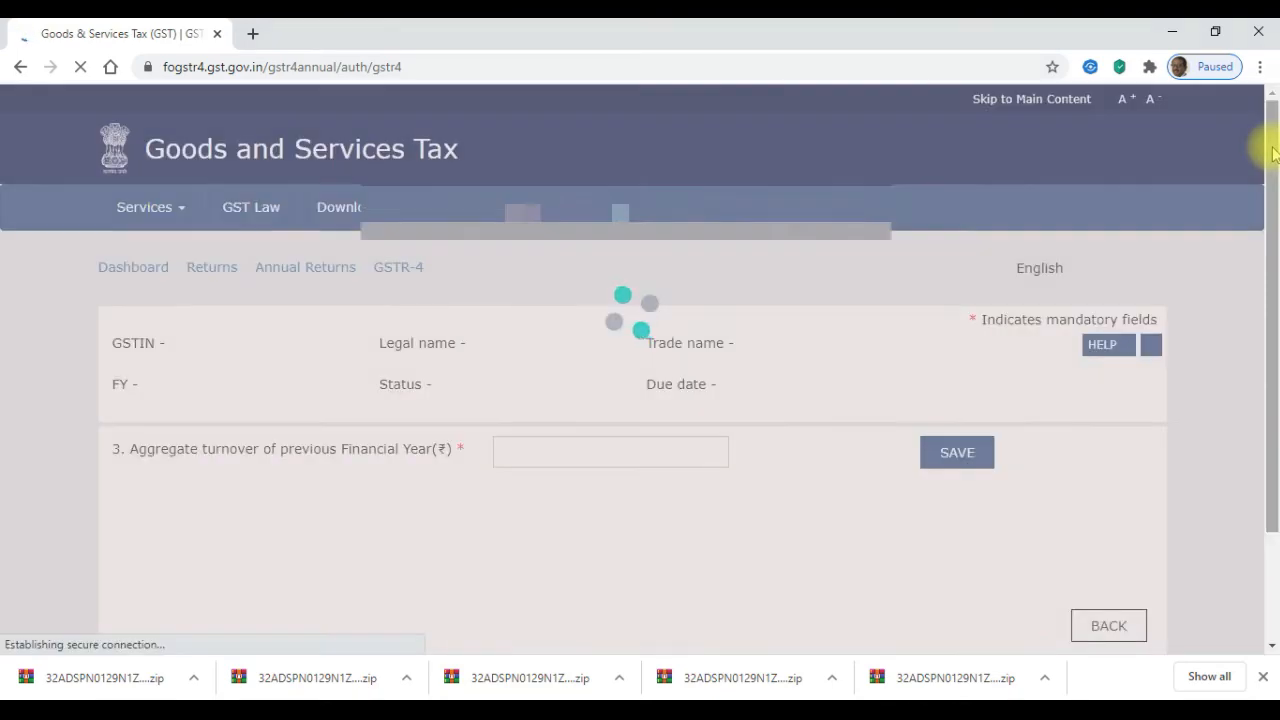
pyautogui.moveTo(1273, 149); pyautogui.dragTo(1278, 303)
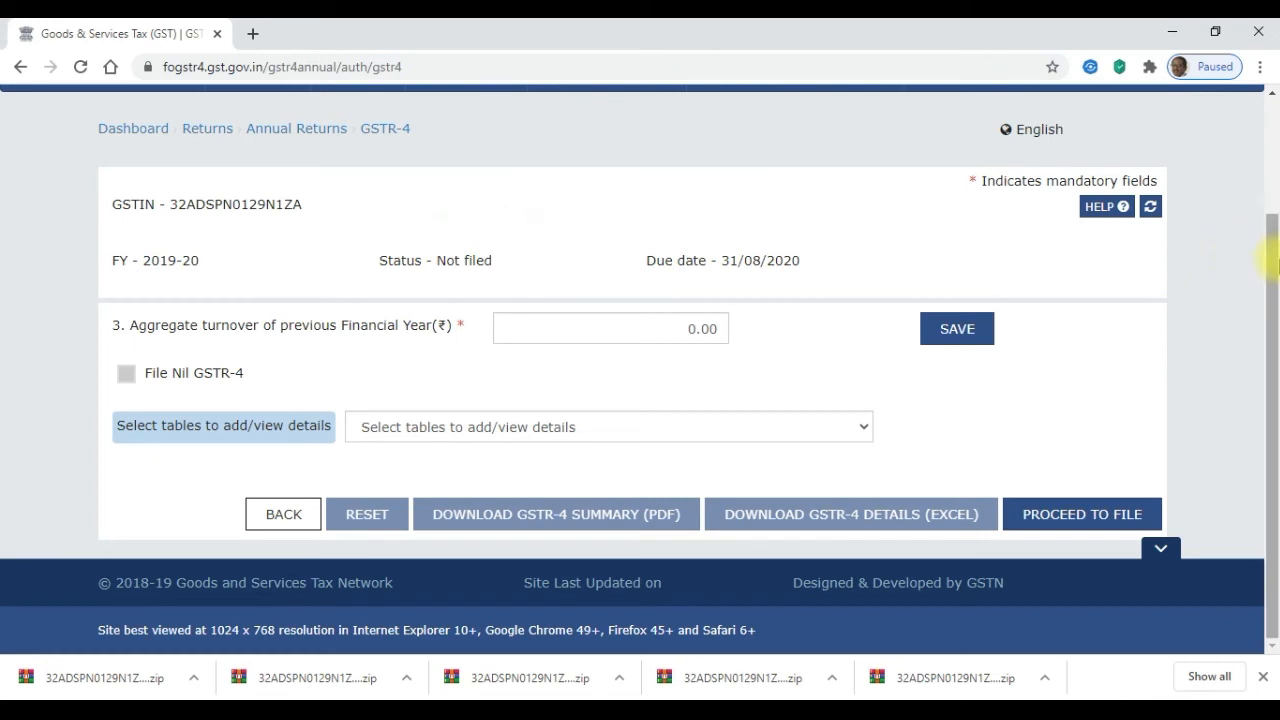
pyautogui.click(660, 430)
pyautogui.click(624, 453)
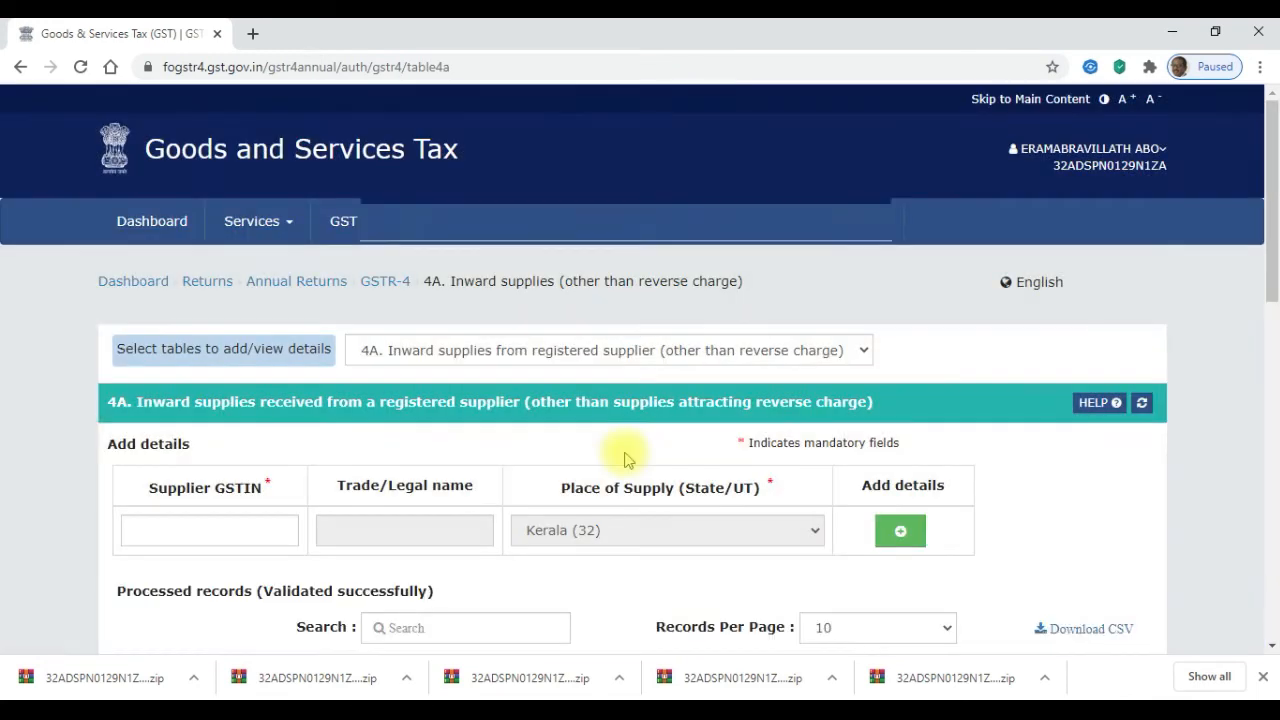
# - Show 100 records per page in table 4A
pyautogui.moveTo(1272, 180); pyautogui.dragTo(1274, 333)
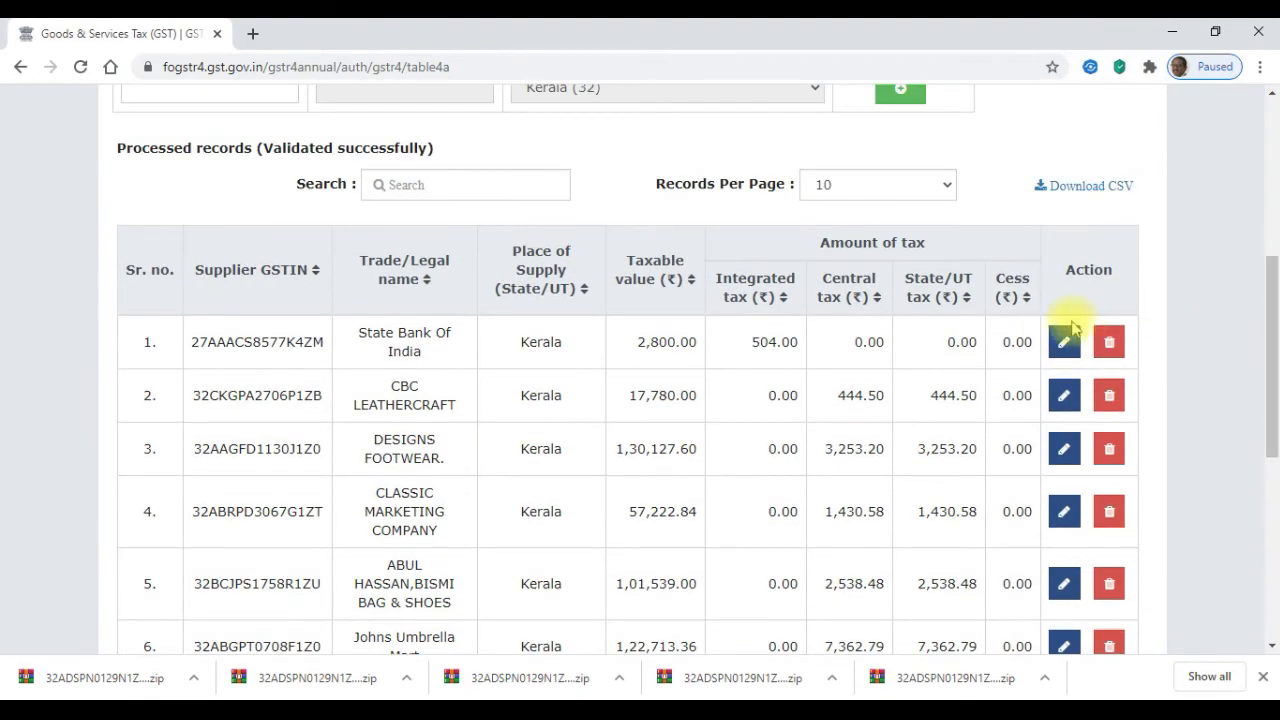
pyautogui.click(943, 184)
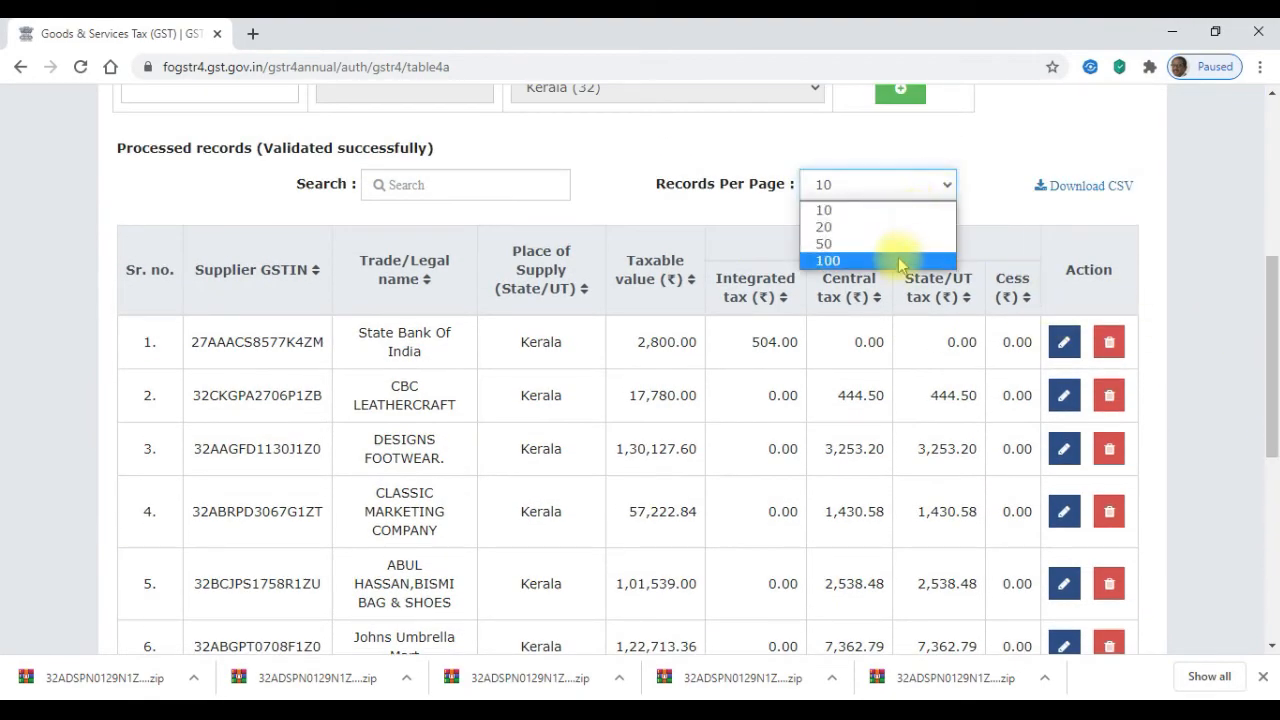
pyautogui.press('Return')
pyautogui.moveTo(1274, 185); pyautogui.dragTo(1220, 129)
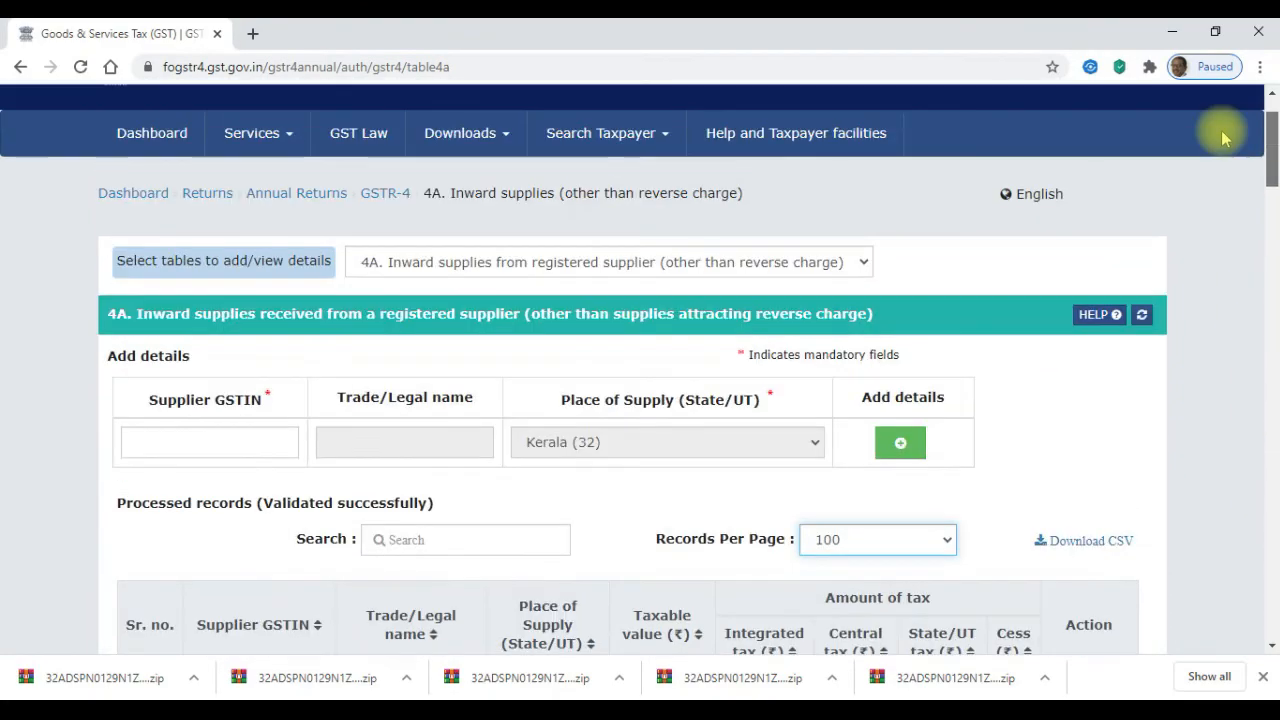
# - Review table 4B reverse-charge supplies and table 4C unregistered supplier purchases
pyautogui.click(709, 266)
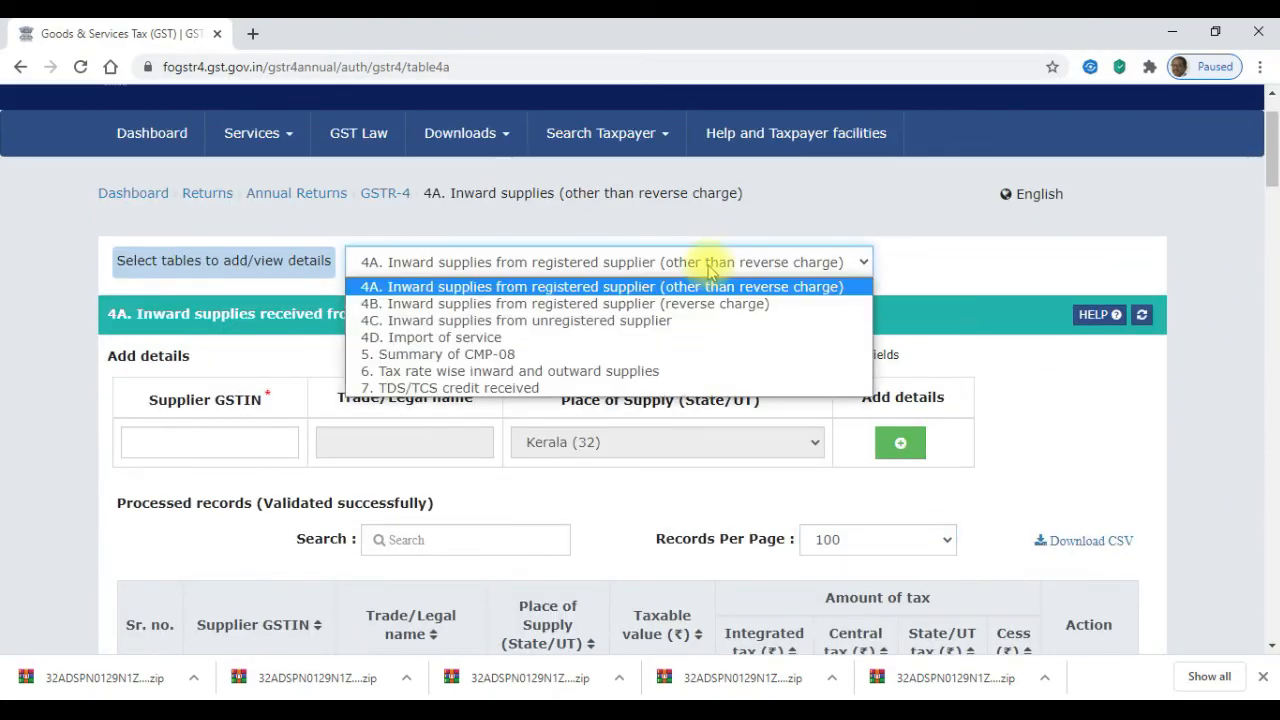
pyautogui.click(632, 304)
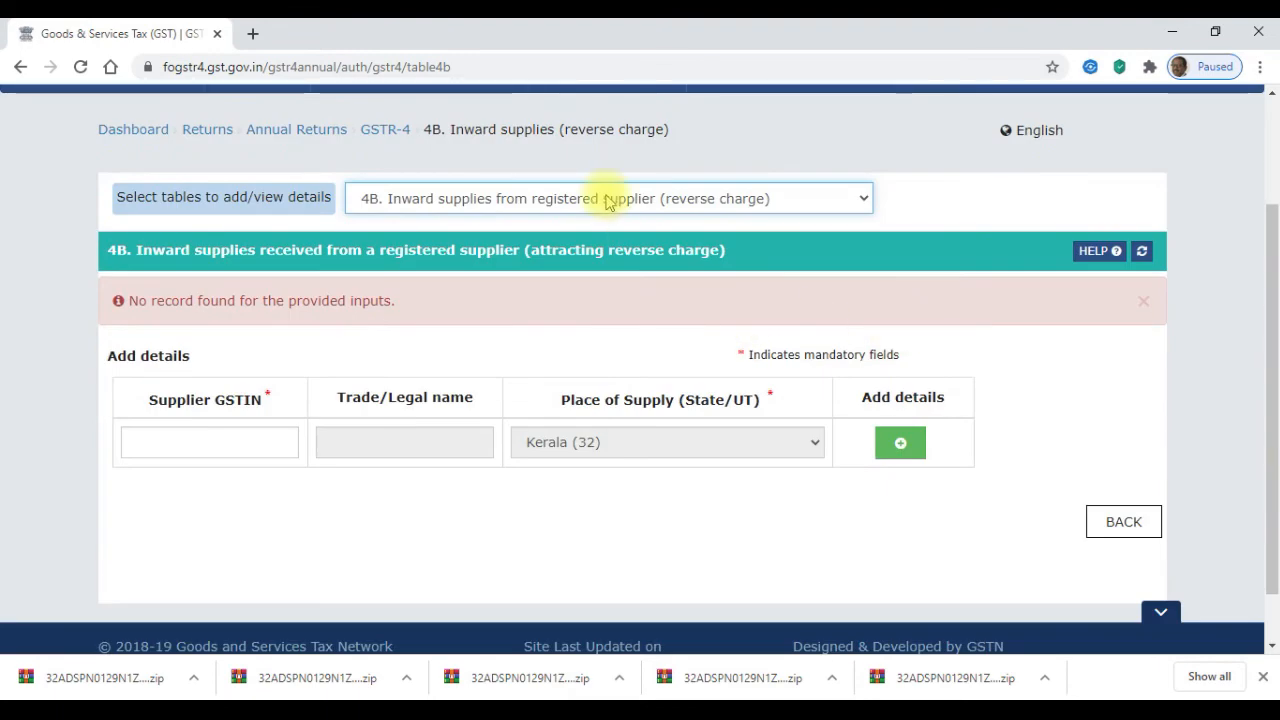
pyautogui.click(606, 200)
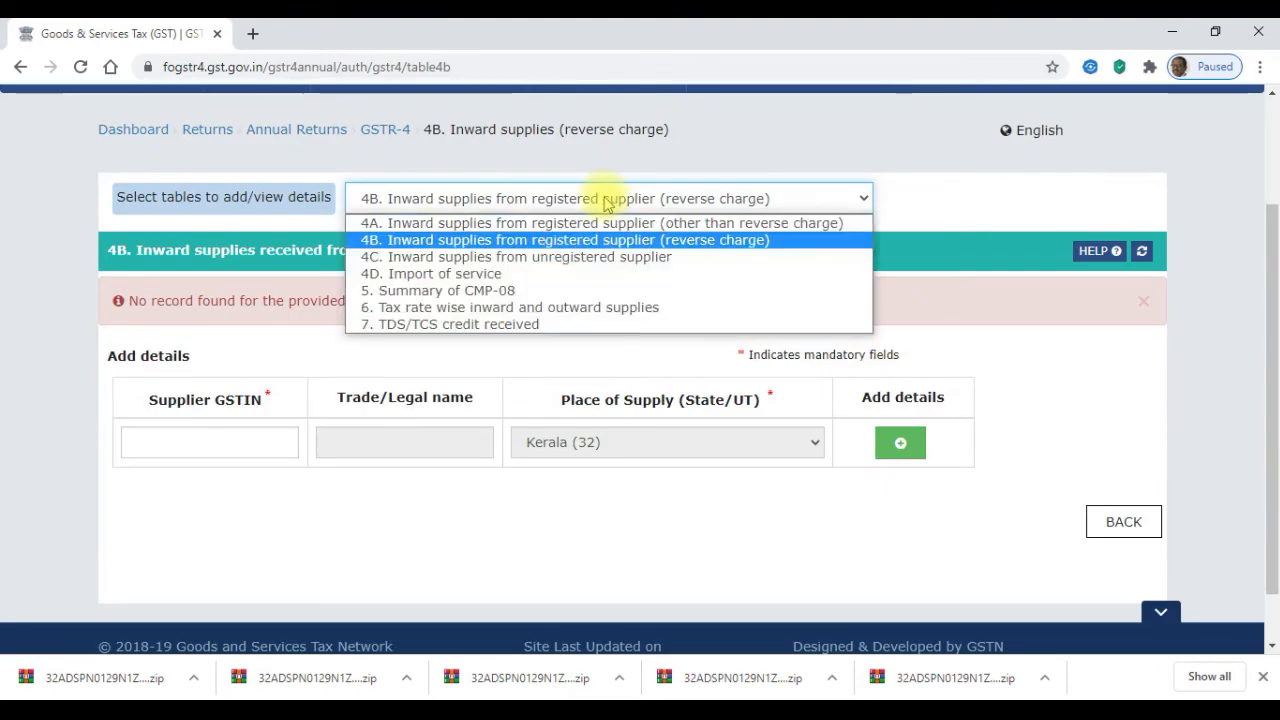
pyautogui.click(557, 262)
pyautogui.moveTo(1273, 195); pyautogui.dragTo(1272, 384)
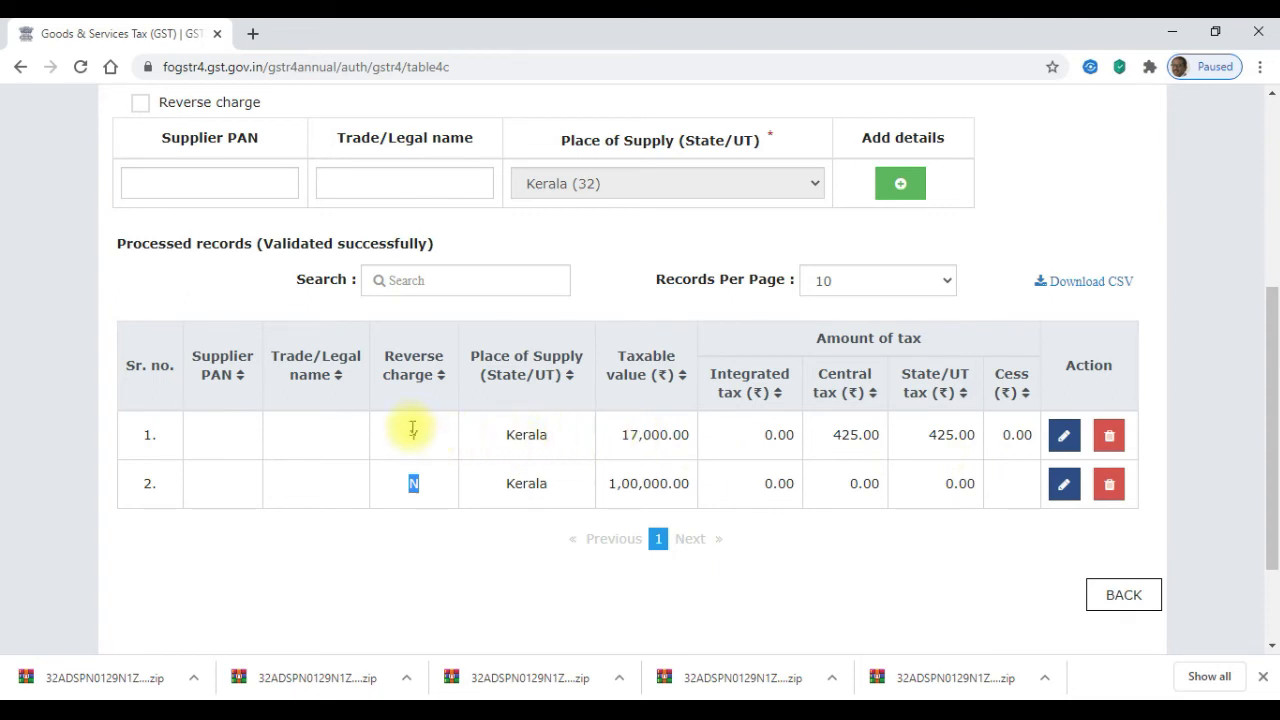
pyautogui.moveTo(1275, 405); pyautogui.dragTo(1257, 318)
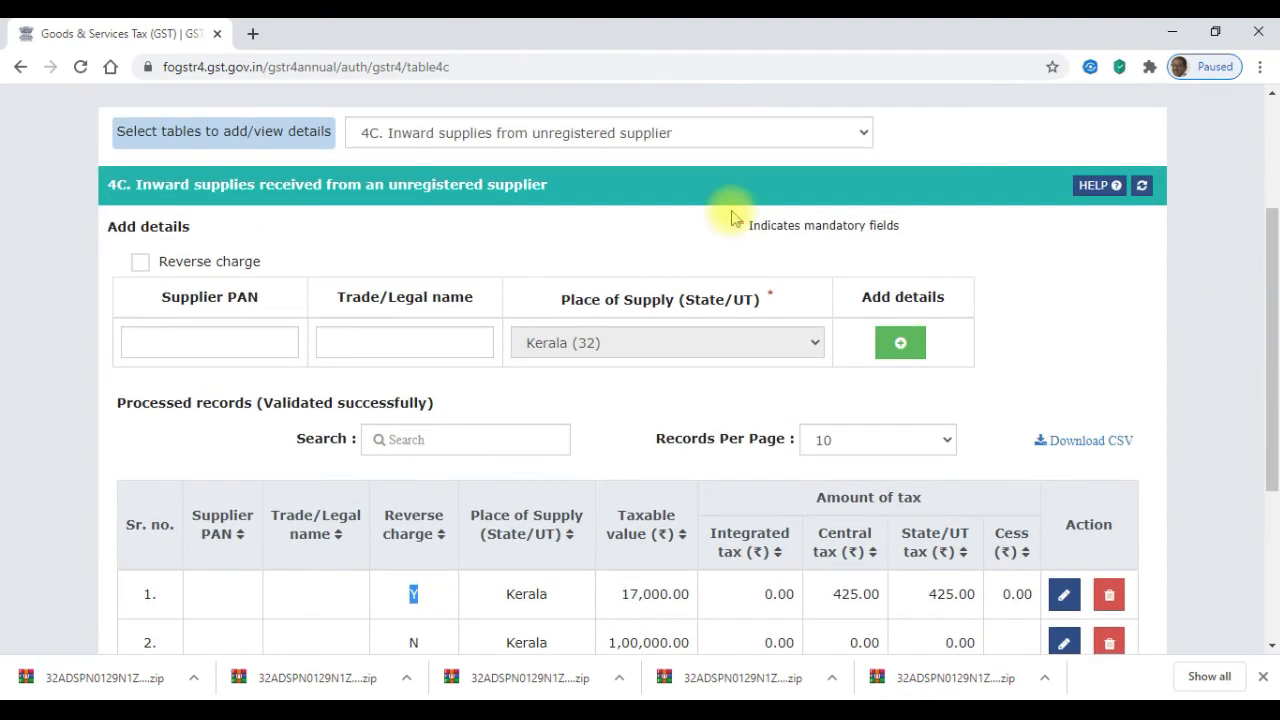
# - Review table 4D import of services and the table 5 CMP-08 summary
pyautogui.click(655, 141)
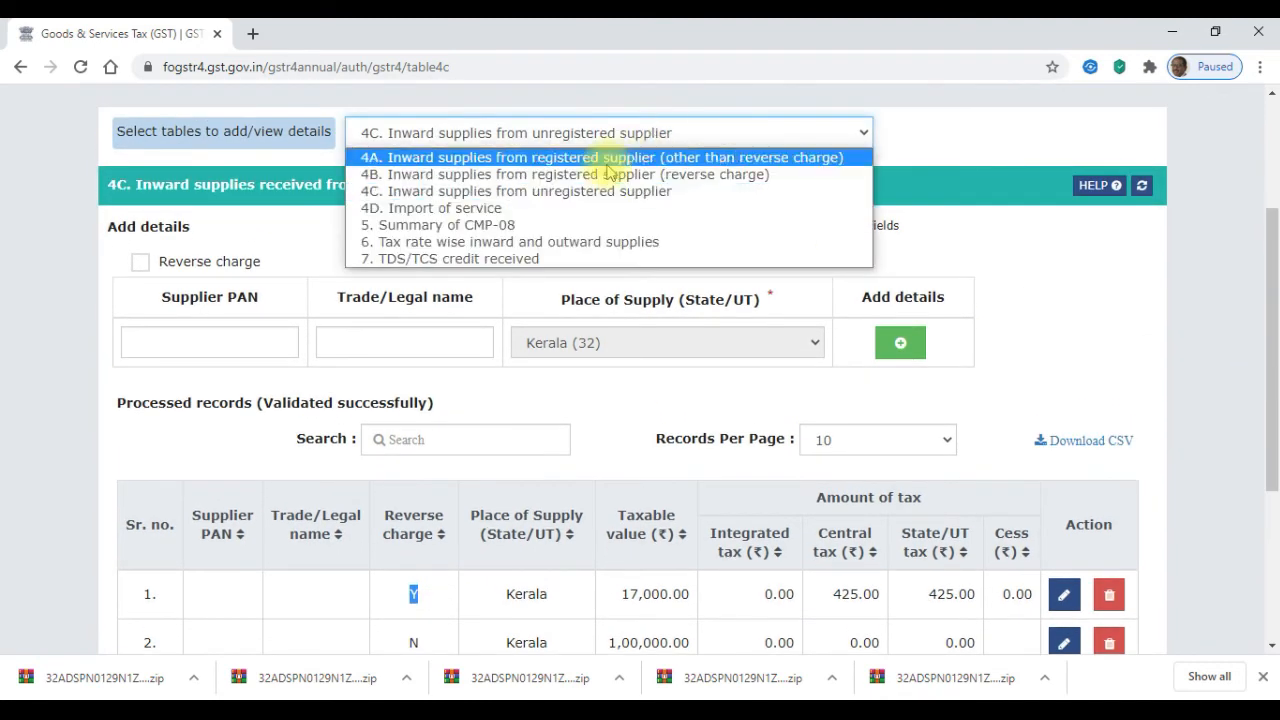
pyautogui.click(567, 210)
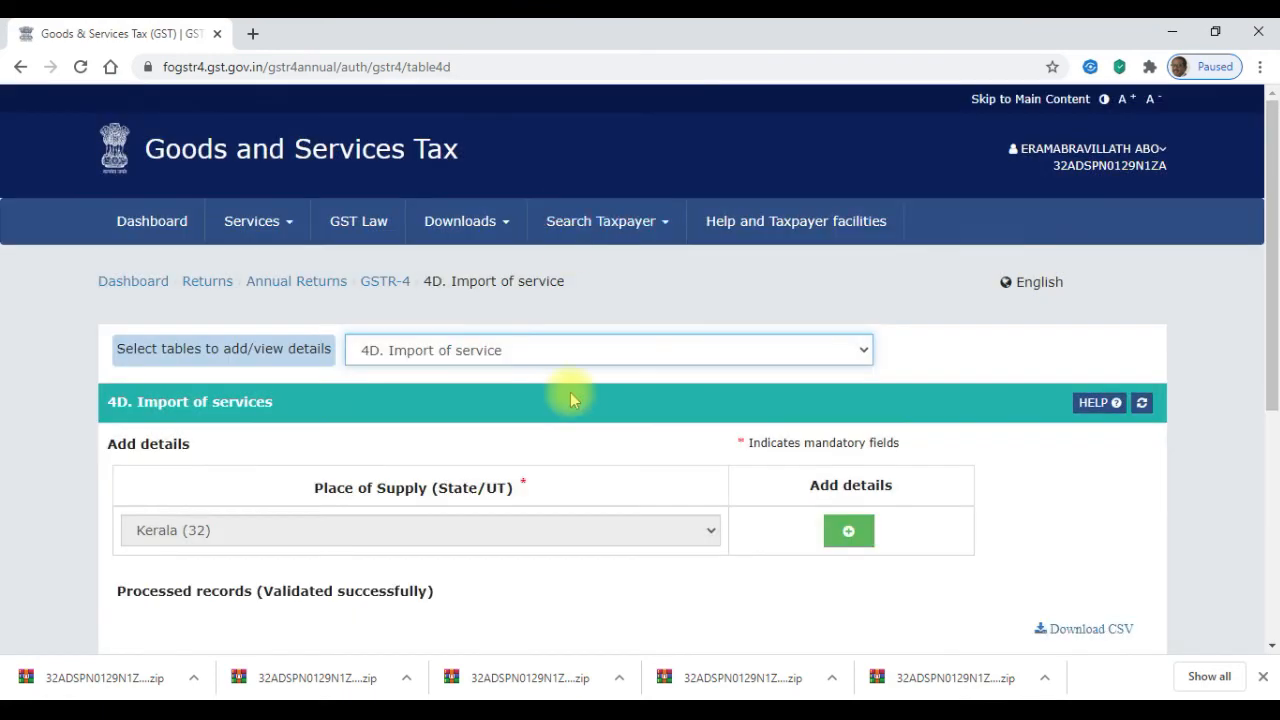
pyautogui.moveTo(1271, 232)
pyautogui.mouseDown()
pyautogui.moveTo(1271, 424)
pyautogui.moveTo(1262, 212)
pyautogui.moveTo(1262, 255)
pyautogui.mouseUp()
pyautogui.click(618, 251)
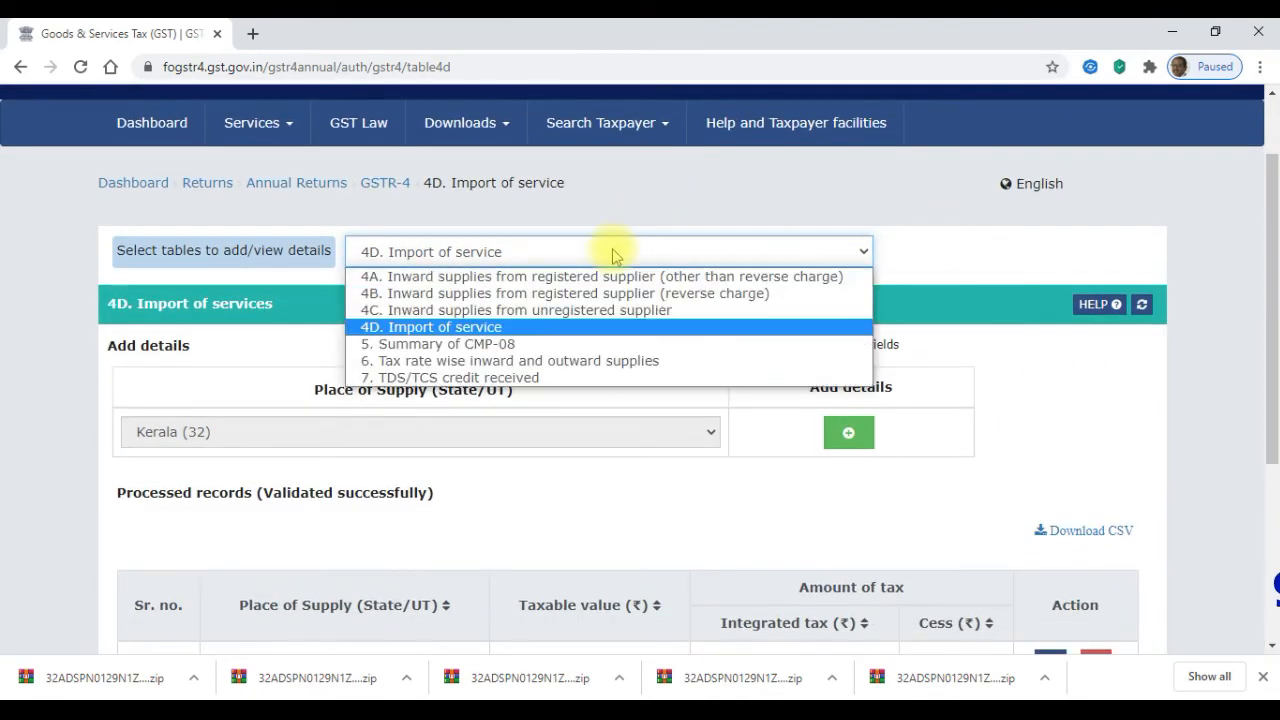
pyautogui.click(537, 345)
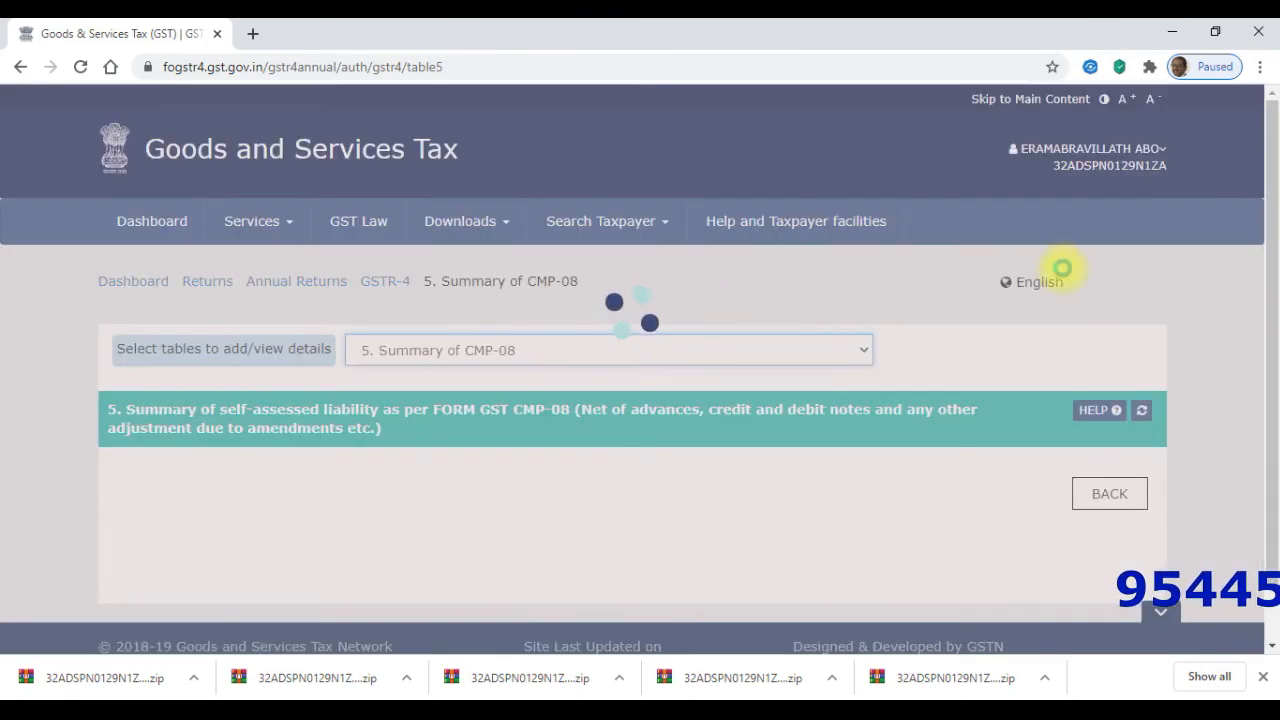
pyautogui.moveTo(1266, 251); pyautogui.dragTo(1270, 393)
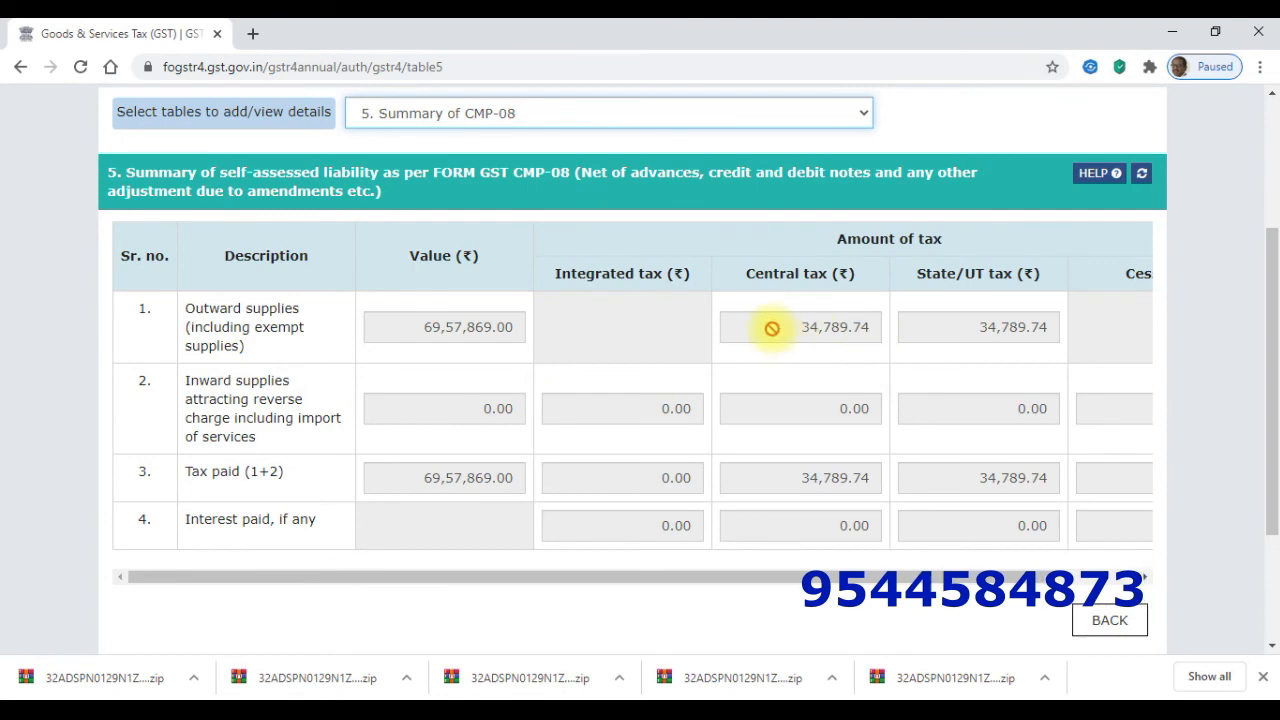
pyautogui.moveTo(1270, 365); pyautogui.dragTo(1262, 266)
pyautogui.click(575, 298)
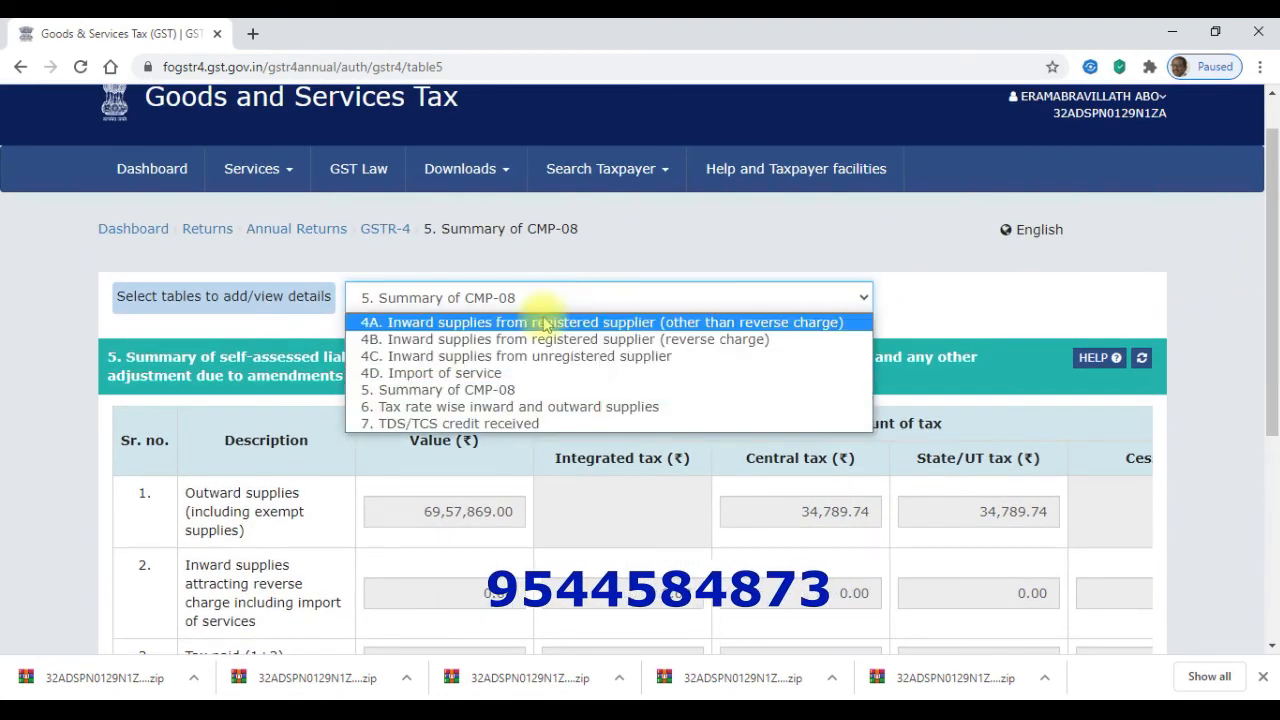
# - Switch to Table 6 and highlight the 76,00,000.00 outward value in row 13
pyautogui.click(505, 410)
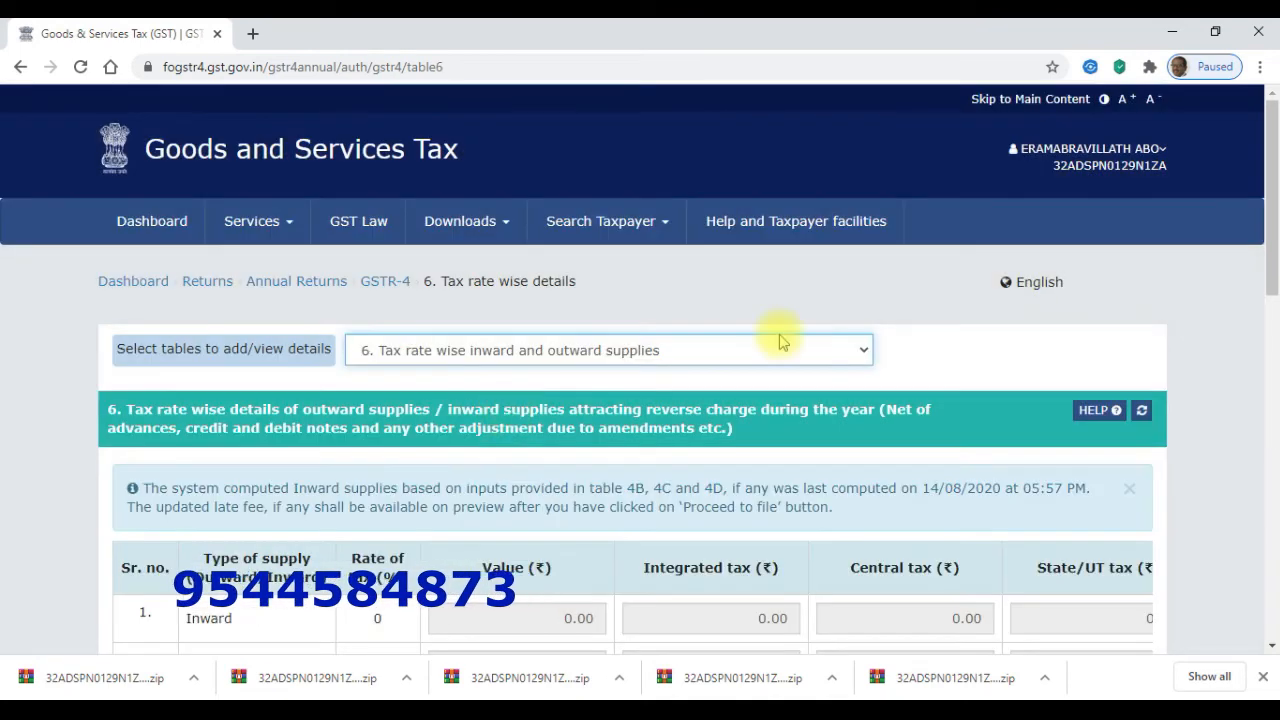
pyautogui.moveTo(1272, 205); pyautogui.dragTo(1266, 449)
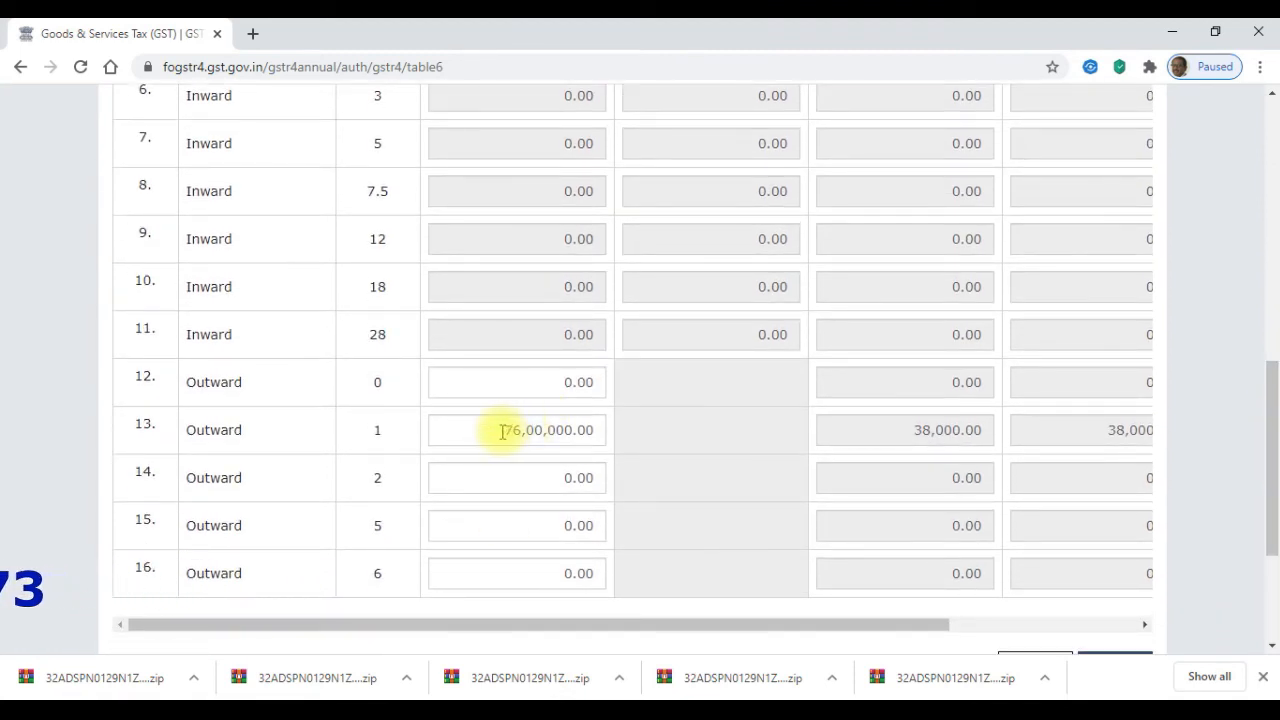
pyautogui.moveTo(503, 430); pyautogui.dragTo(548, 428)
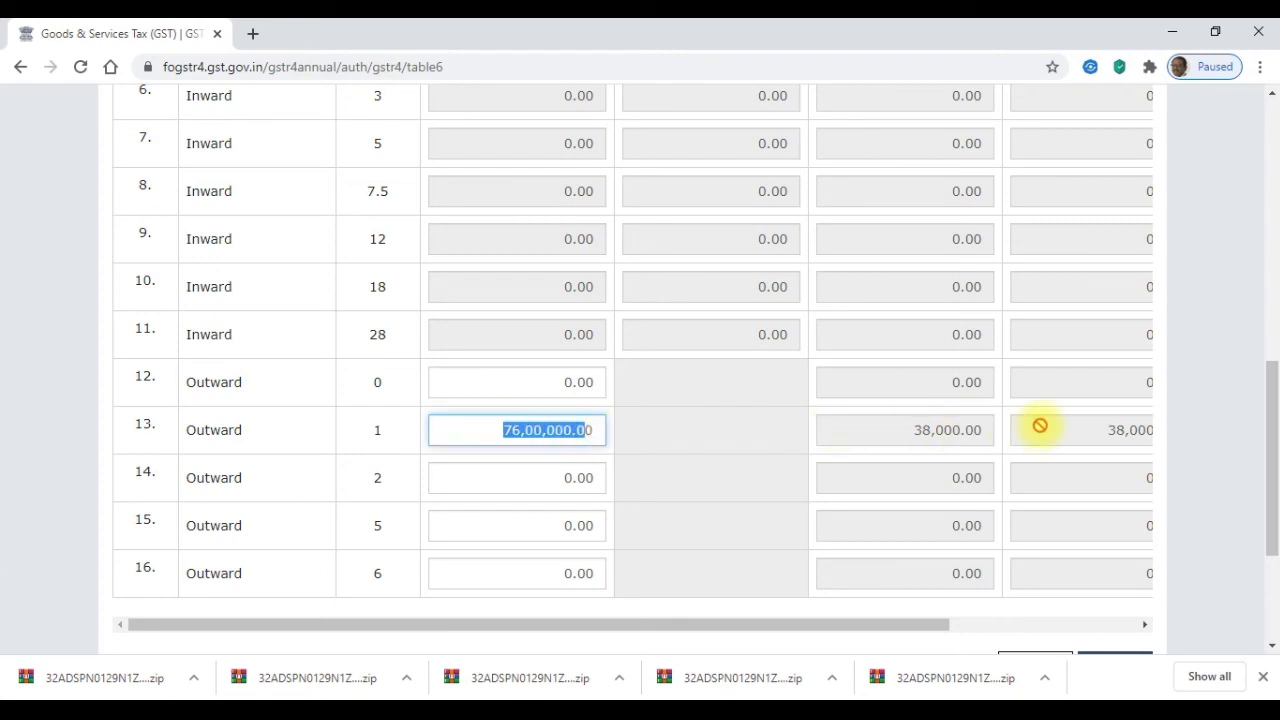
pyautogui.moveTo(1275, 476); pyautogui.dragTo(1270, 376)
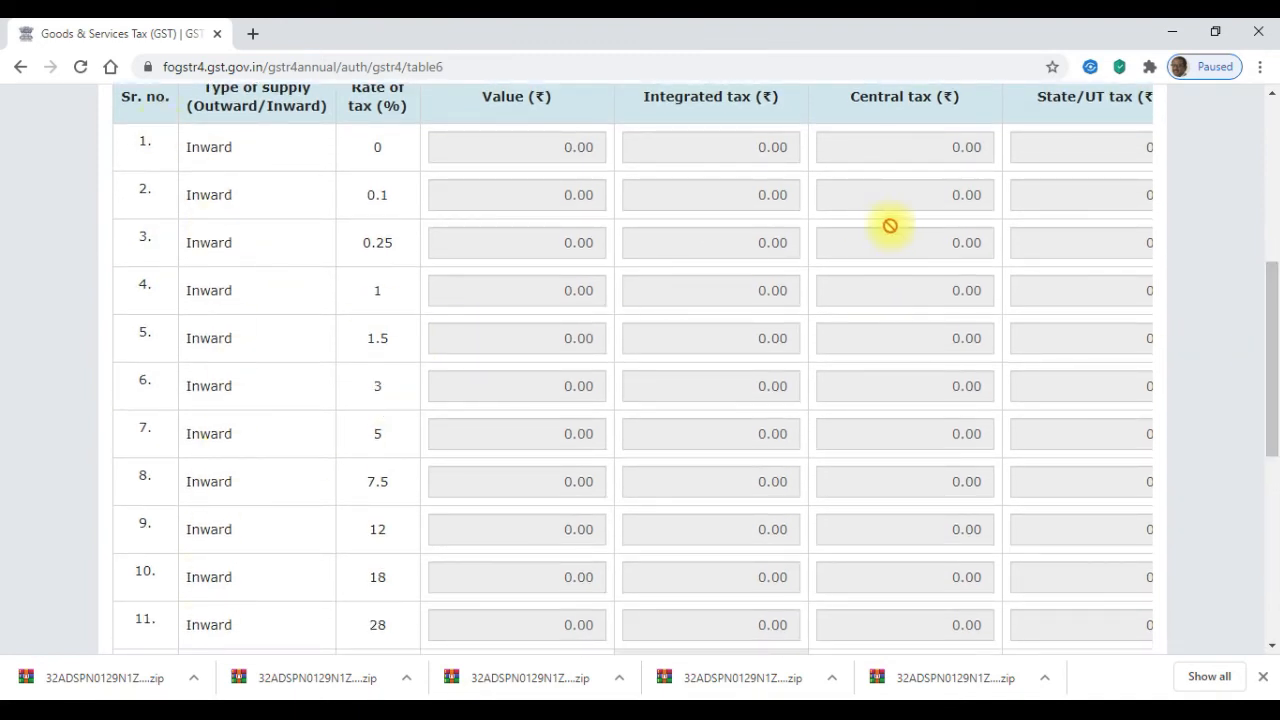
pyautogui.moveTo(1274, 306); pyautogui.dragTo(1272, 238)
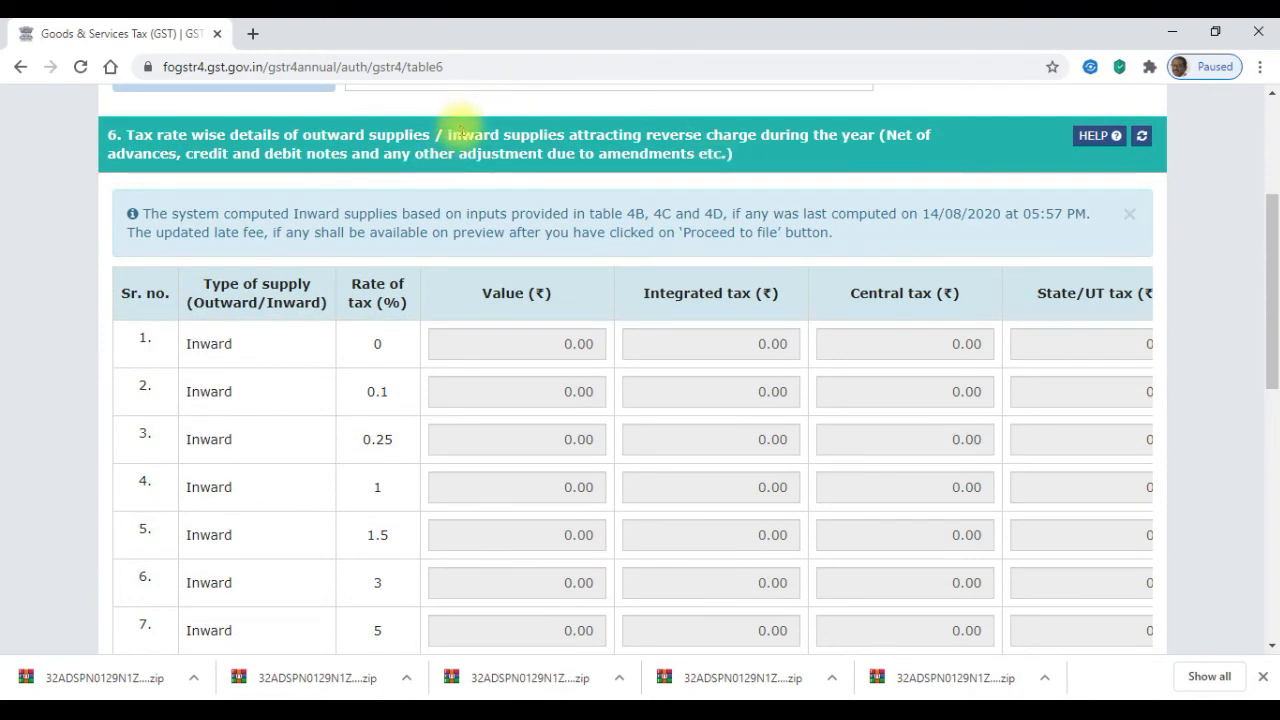
# - Mark the inward supplies part of the Table 6 heading, clear it, and scroll to the bottom
pyautogui.moveTo(448, 130); pyautogui.dragTo(735, 153)
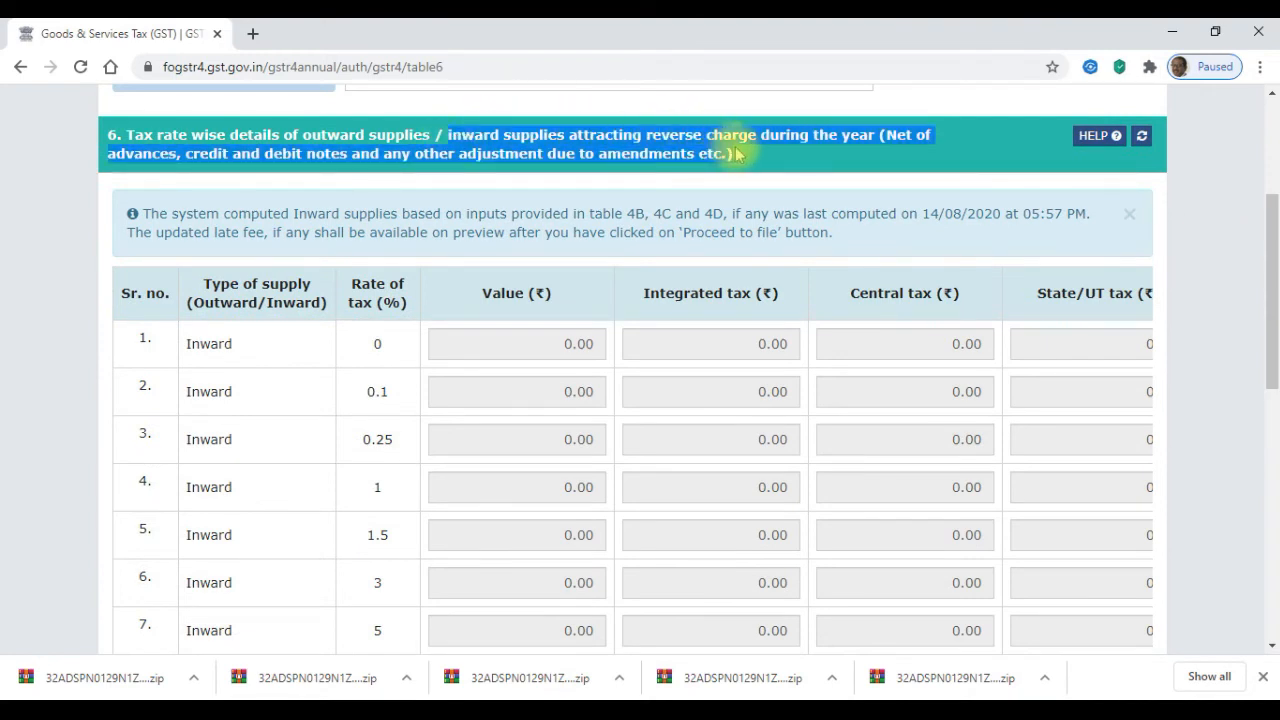
pyautogui.click(566, 342)
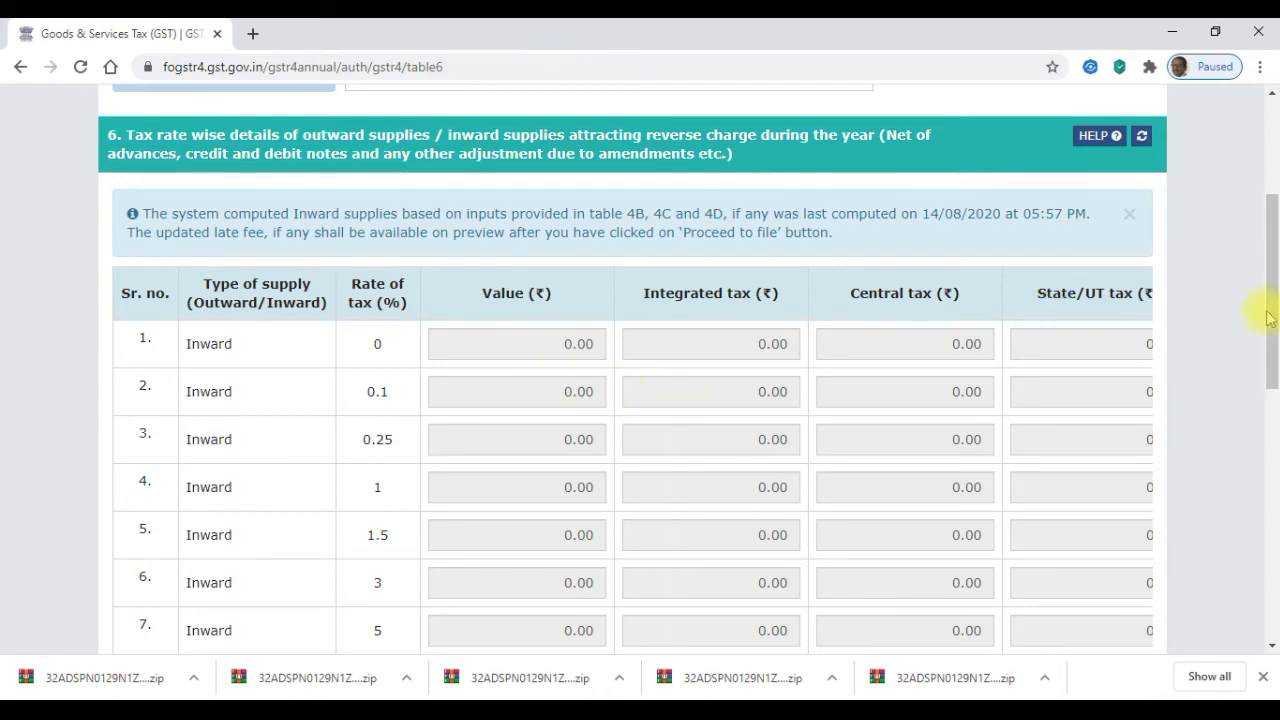
pyautogui.moveTo(1275, 308); pyautogui.dragTo(1271, 523)
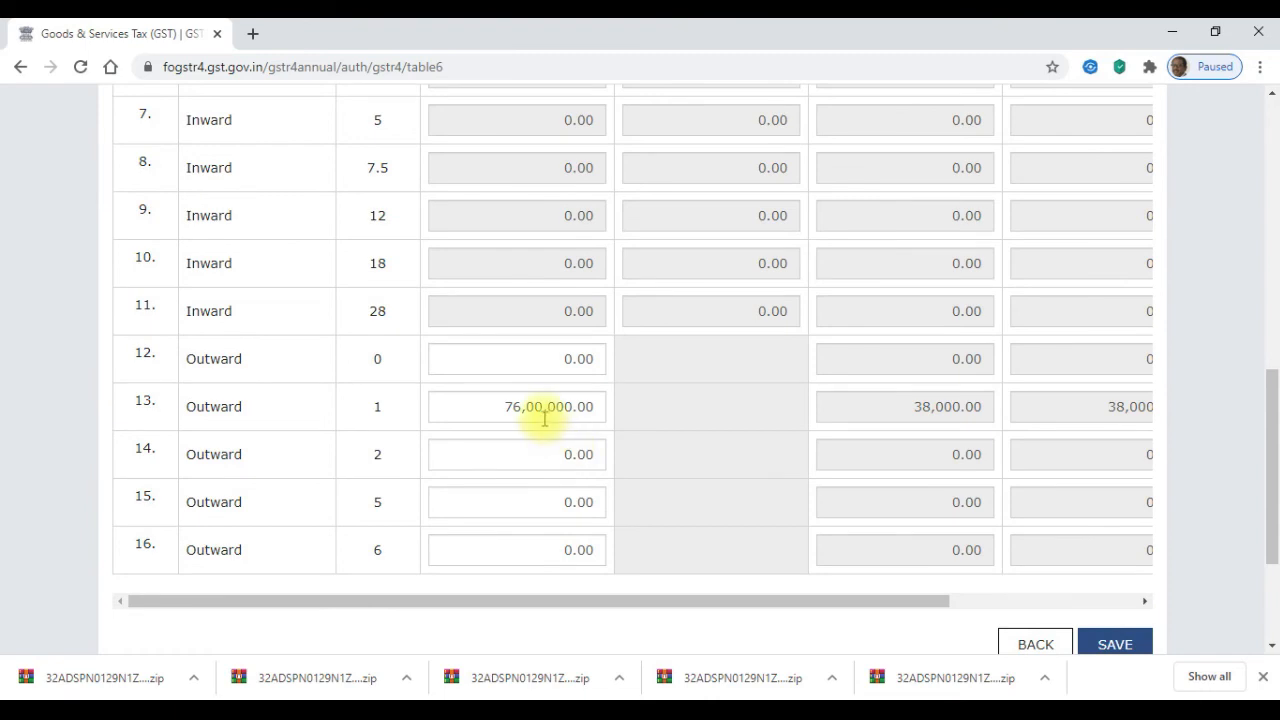
pyautogui.moveTo(1273, 405); pyautogui.dragTo(1246, 234)
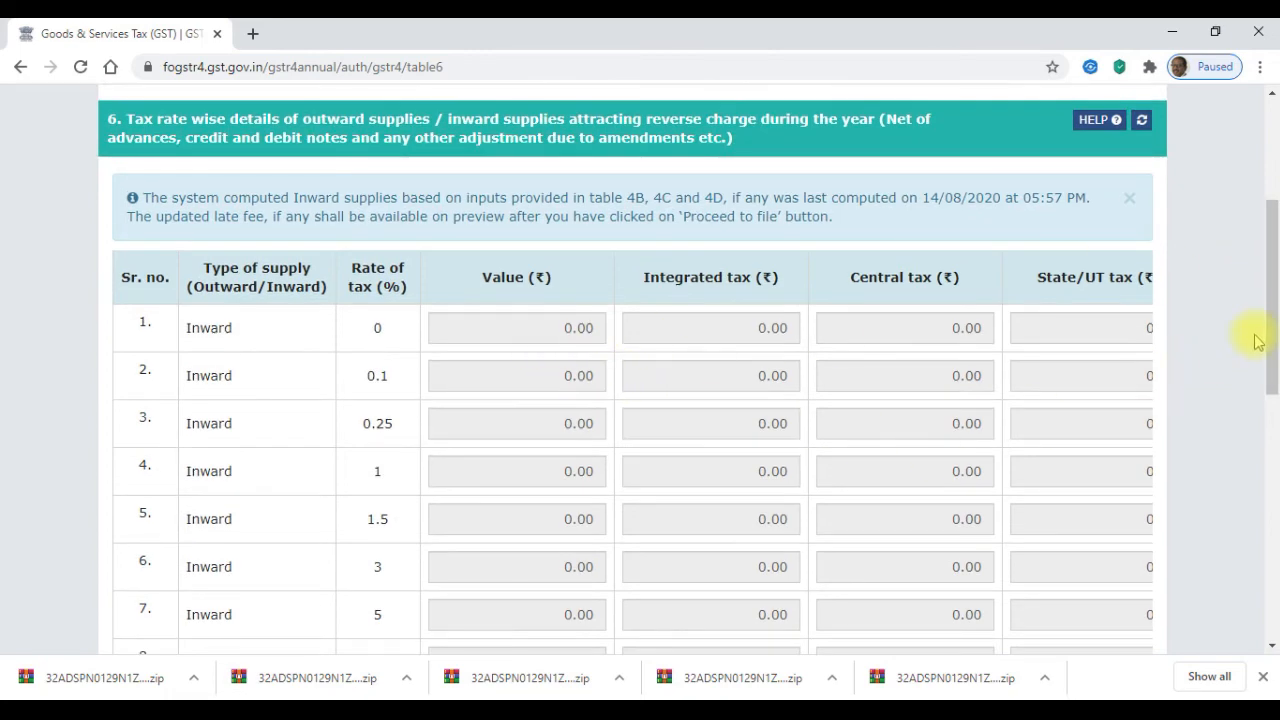
pyautogui.moveTo(1270, 320); pyautogui.dragTo(1273, 435)
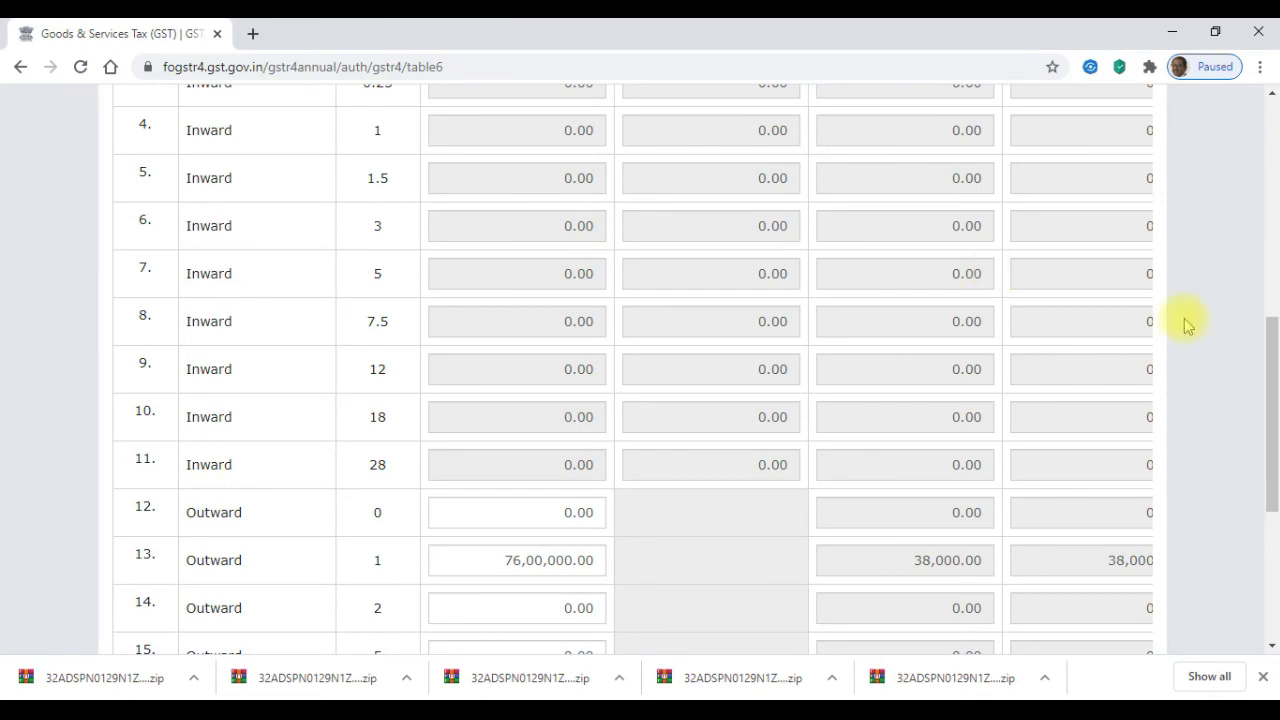
pyautogui.moveTo(1272, 385); pyautogui.dragTo(1266, 500)
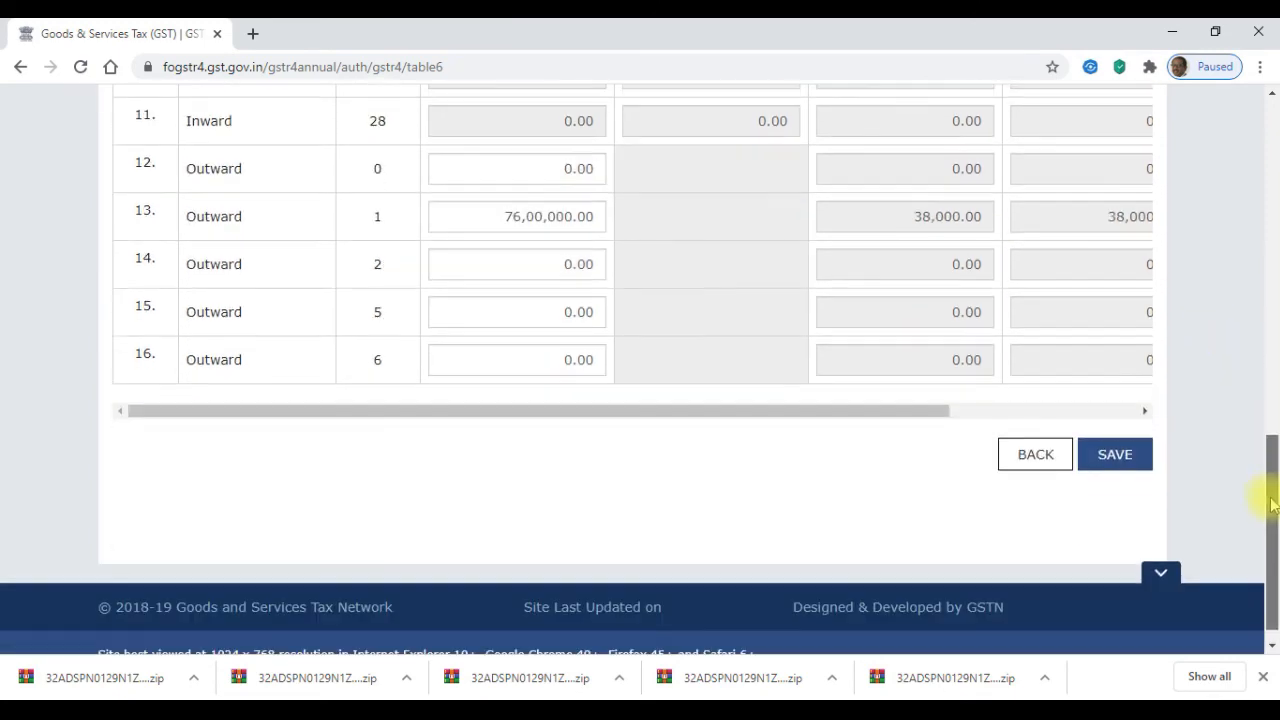
# - Back on the GSTR-4 main page, proceed to file and refresh until status reads Ready to File
pyautogui.click(1012, 455)
pyautogui.moveTo(1271, 266); pyautogui.dragTo(1266, 434)
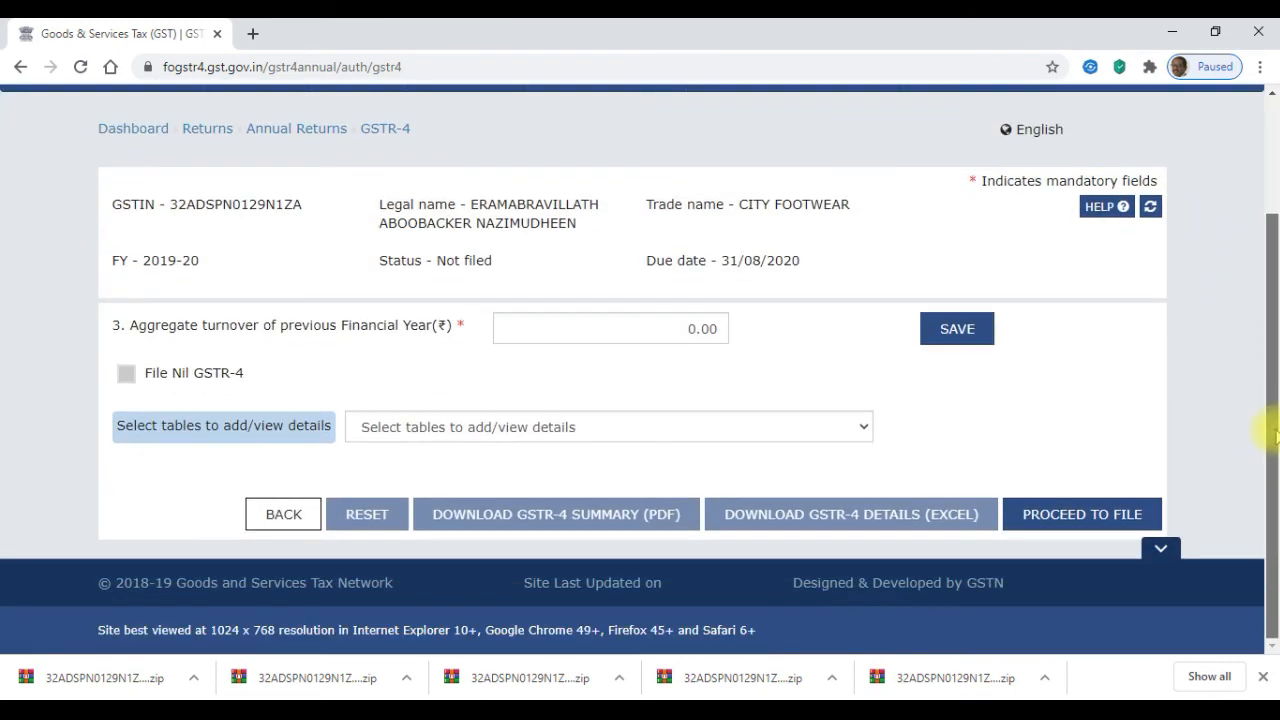
pyautogui.click(1060, 518)
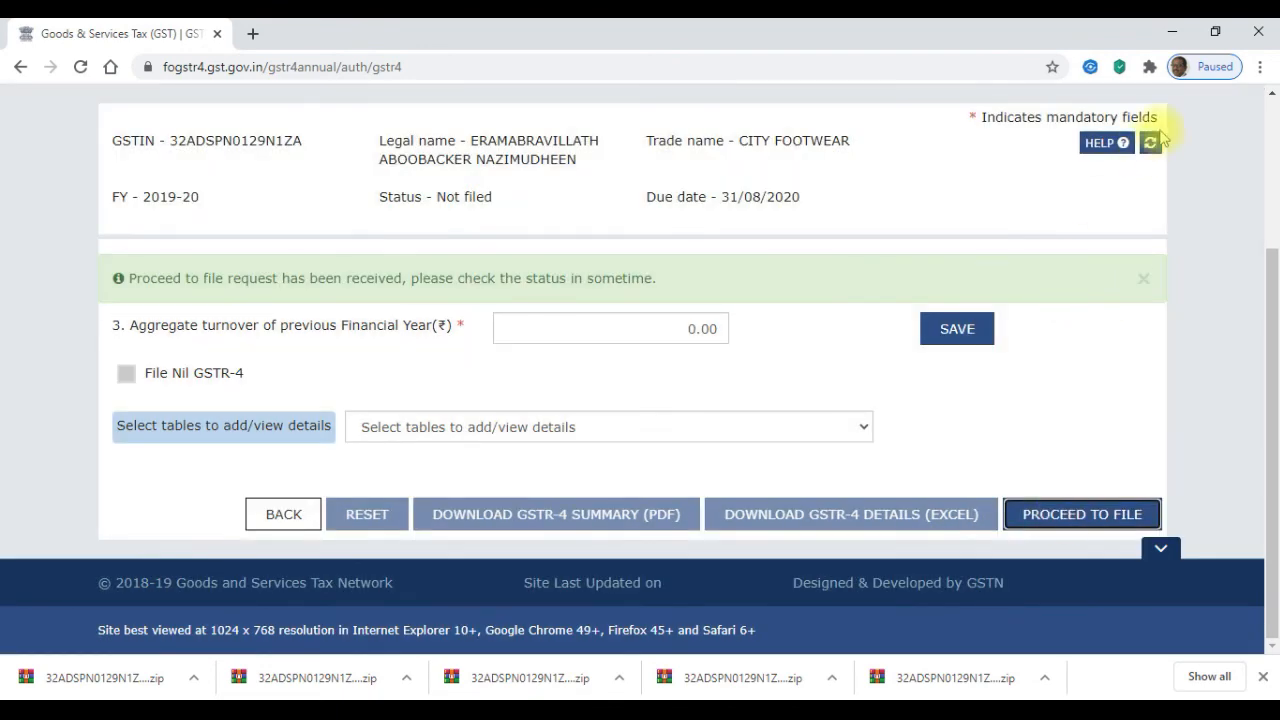
pyautogui.click(1156, 141)
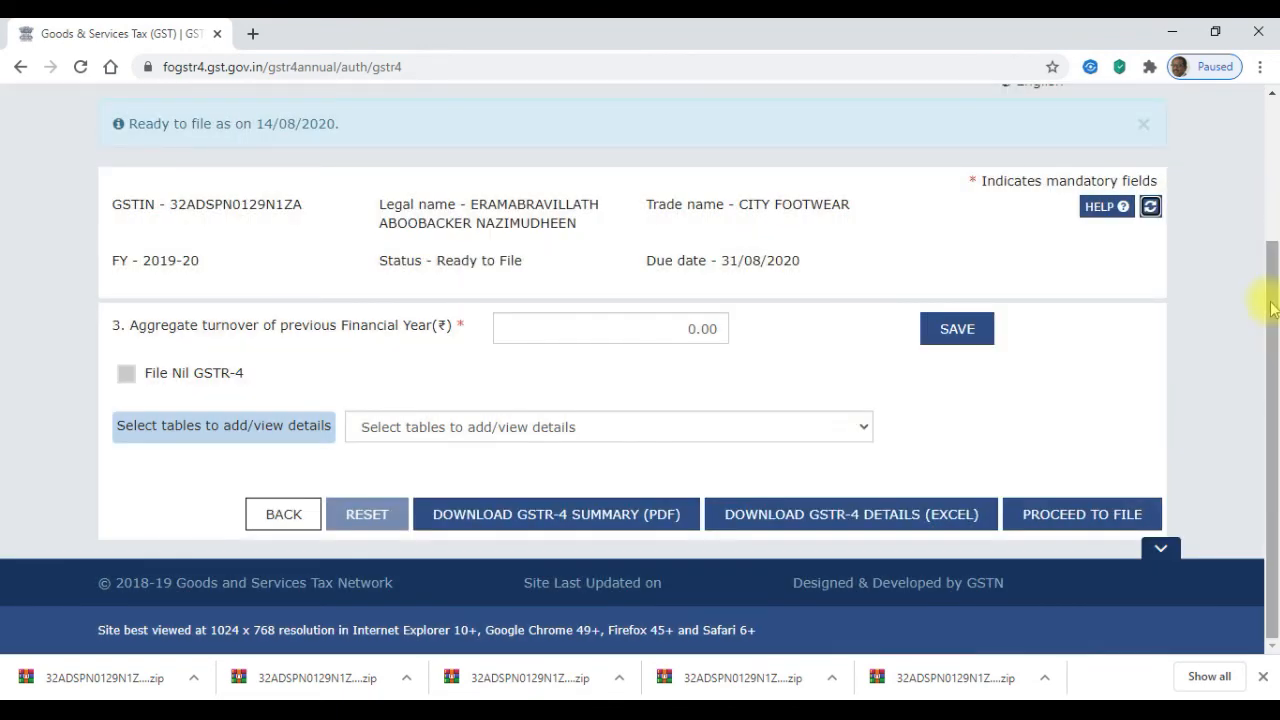
# - Open Table 6 tax rate wise details to view the recomputed inward figures
pyautogui.click(576, 426)
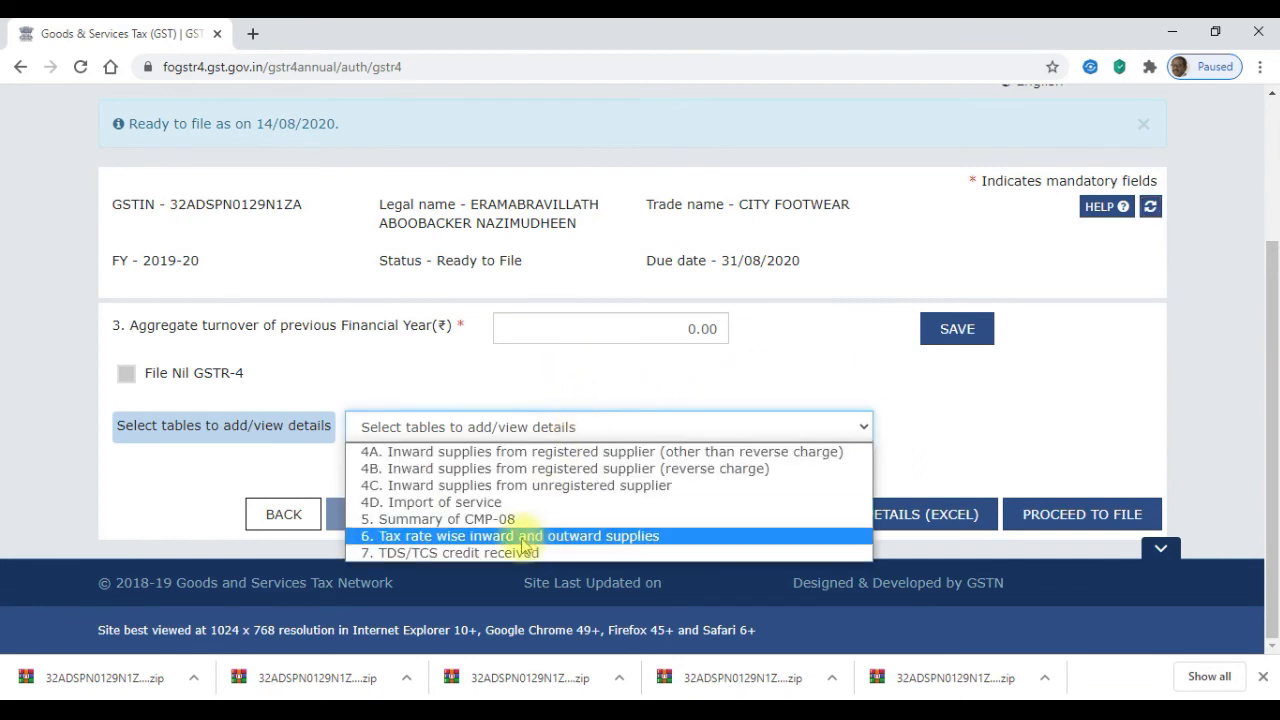
pyautogui.click(497, 540)
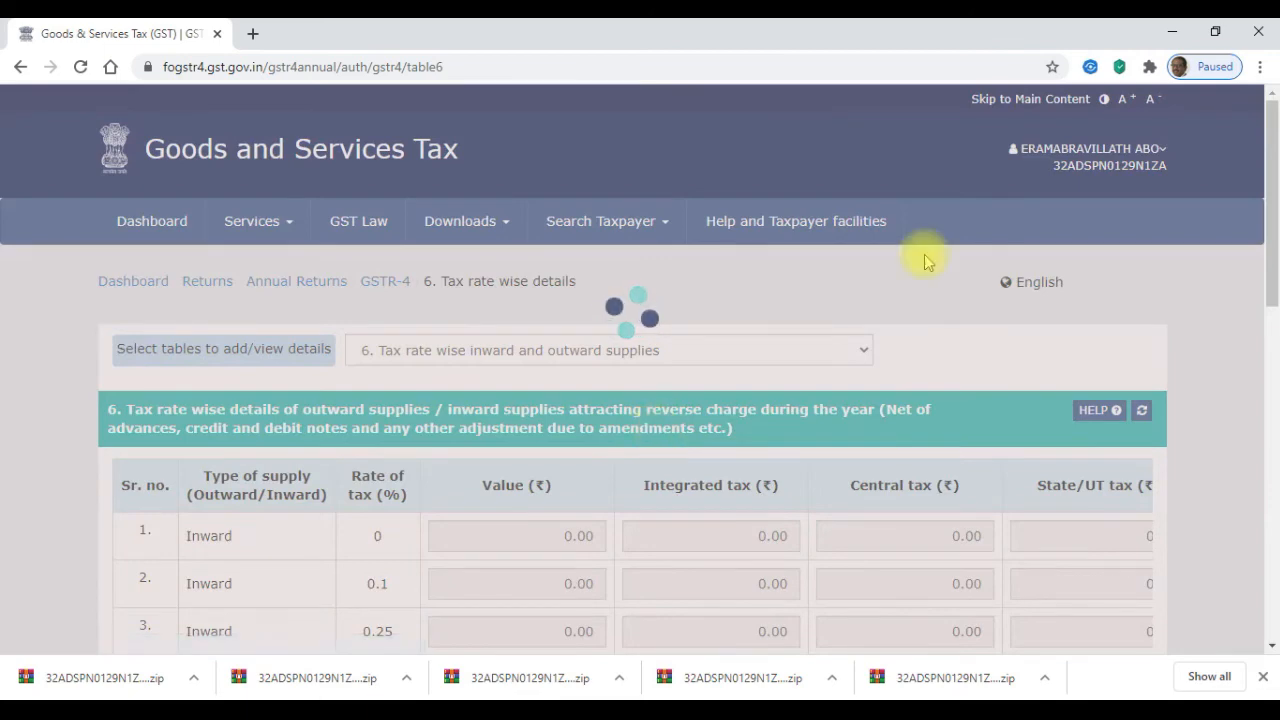
pyautogui.moveTo(1269, 115); pyautogui.dragTo(1272, 315)
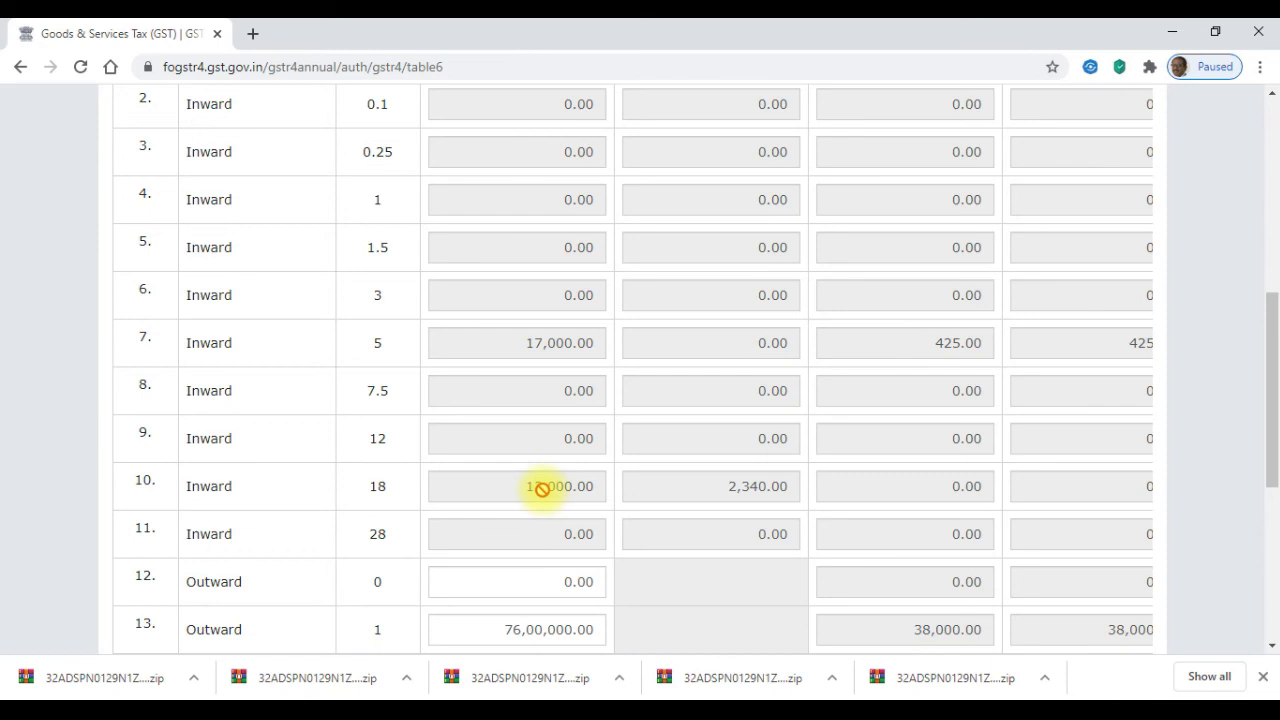
pyautogui.moveTo(1270, 378); pyautogui.dragTo(1270, 548)
# - From the GSTR-4 main page, open the preview summary and scroll to Table 7 TDS/TCS credit
pyautogui.click(1028, 460)
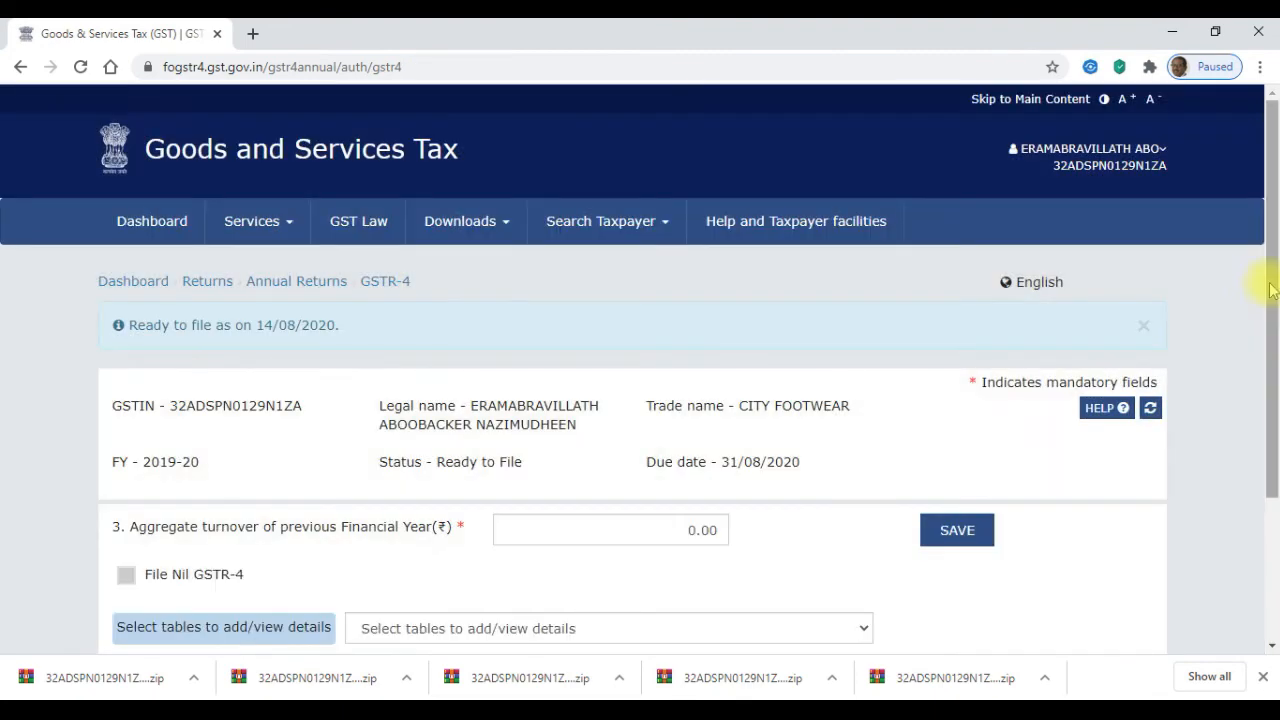
pyautogui.moveTo(1271, 292); pyautogui.dragTo(1272, 432)
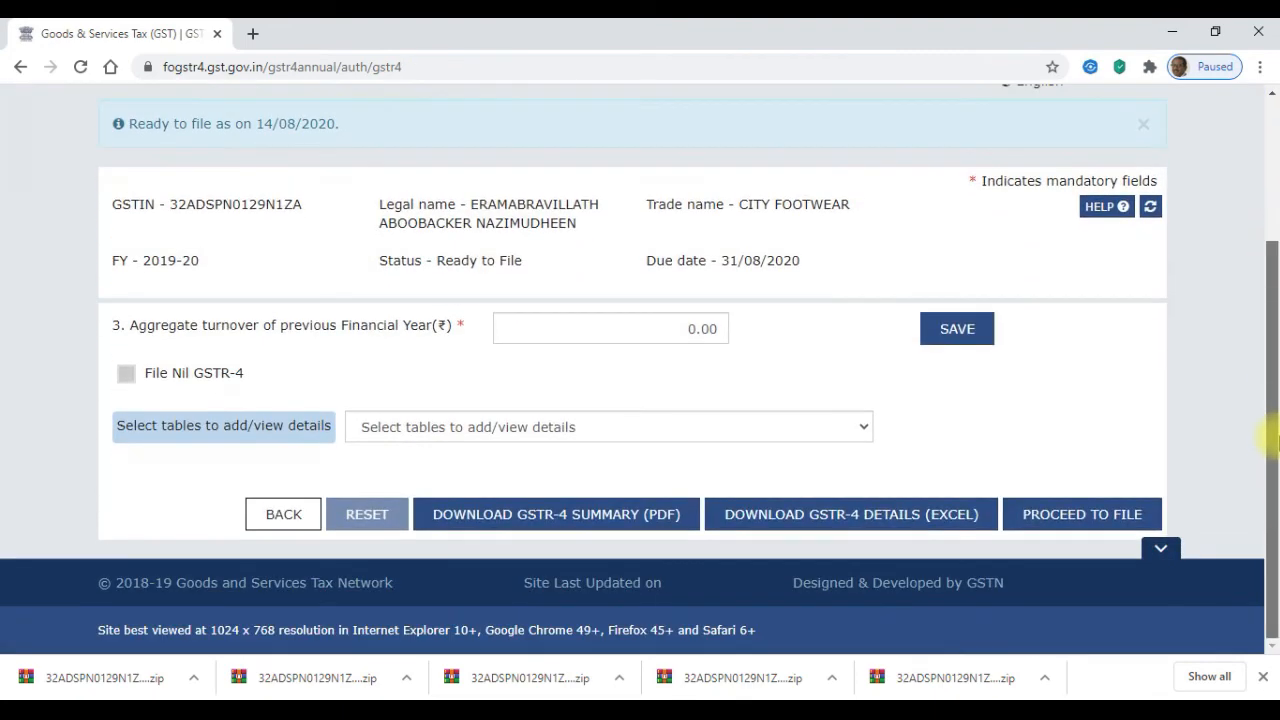
pyautogui.click(616, 430)
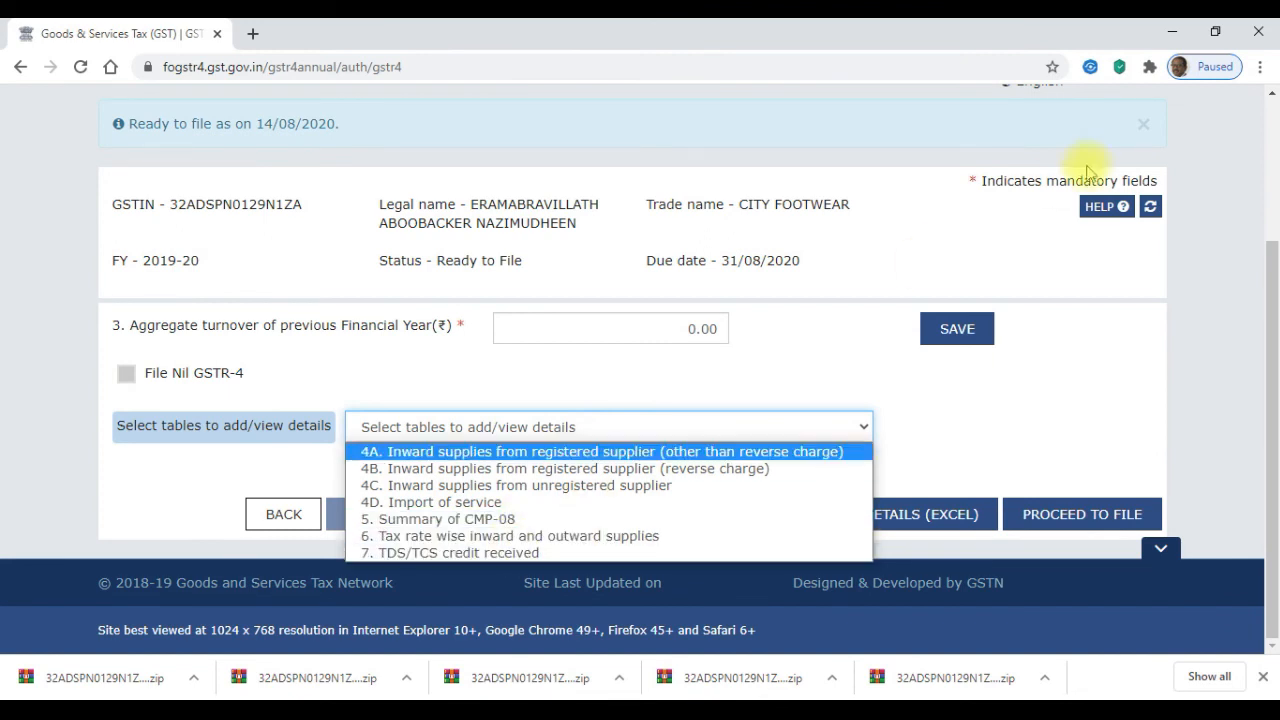
pyautogui.click(1266, 330)
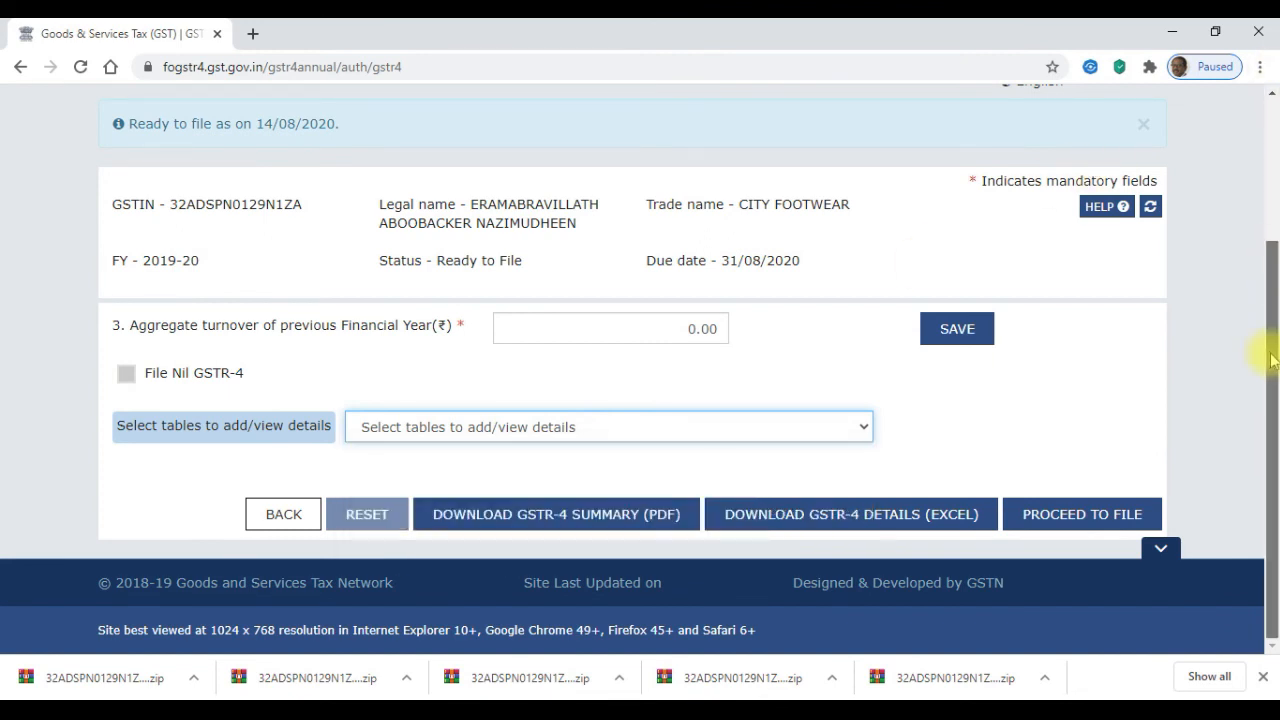
pyautogui.click(1097, 516)
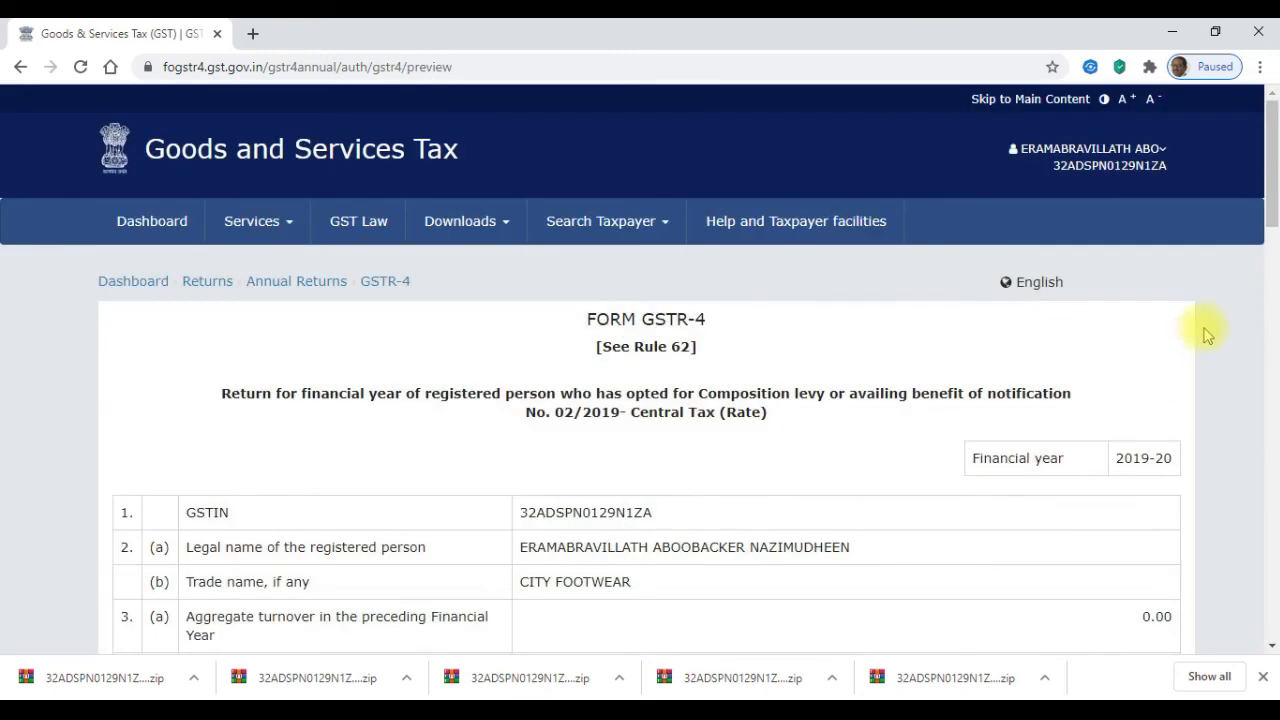
pyautogui.moveTo(1268, 205); pyautogui.dragTo(1268, 342)
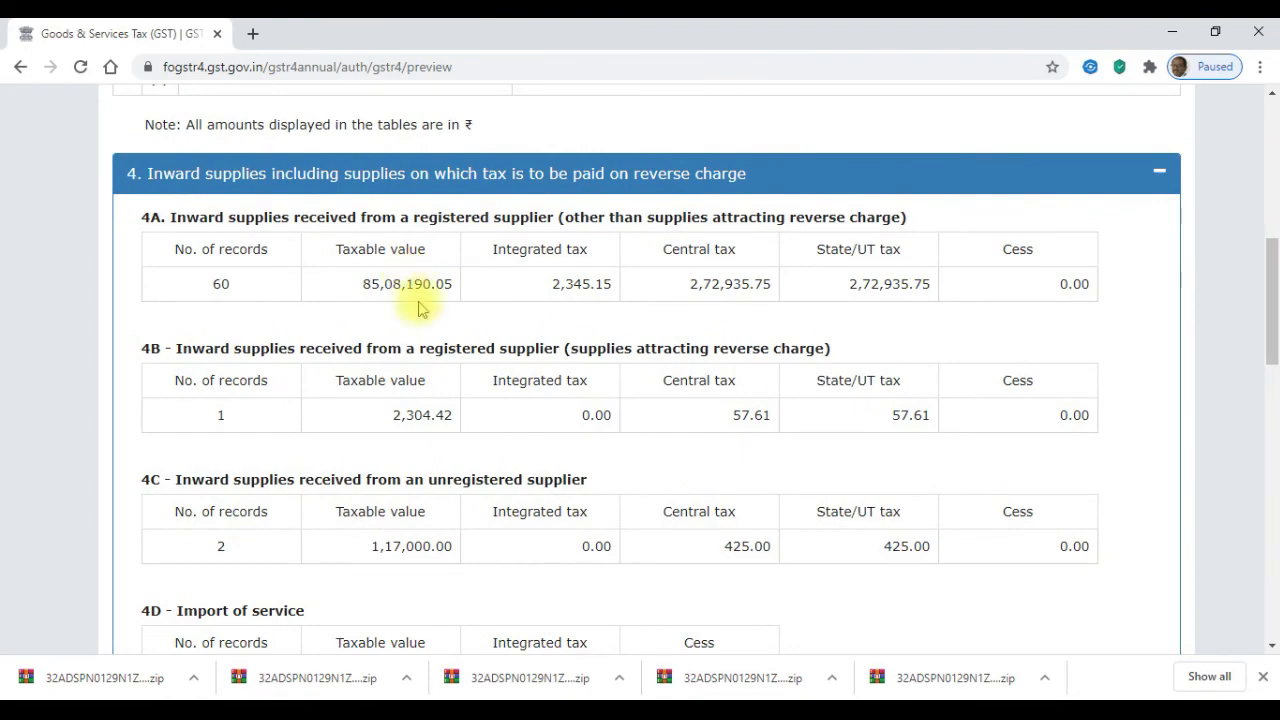
pyautogui.moveTo(1262, 297); pyautogui.dragTo(1270, 490)
pyautogui.moveTo(1268, 548); pyautogui.dragTo(1263, 623)
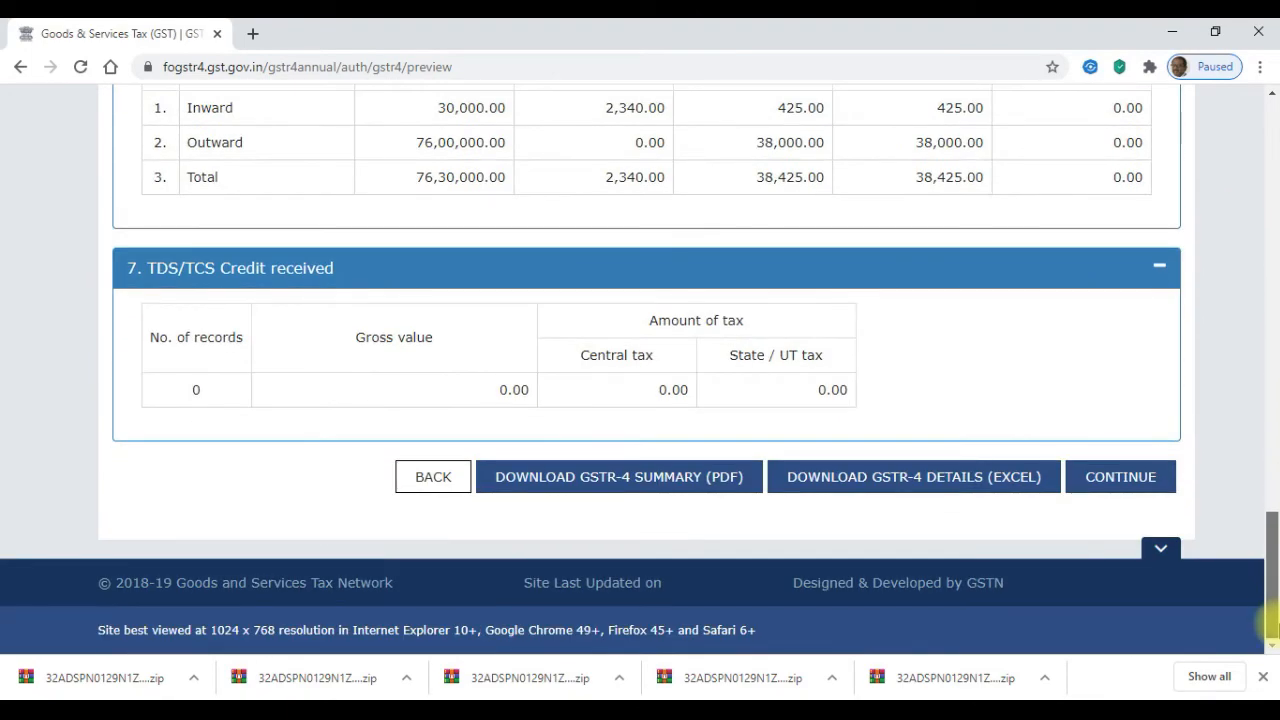
# - Continue to Table 8 and check additional cash required: 2,340.00 integrated, 3,635.00 central and state
pyautogui.click(1100, 483)
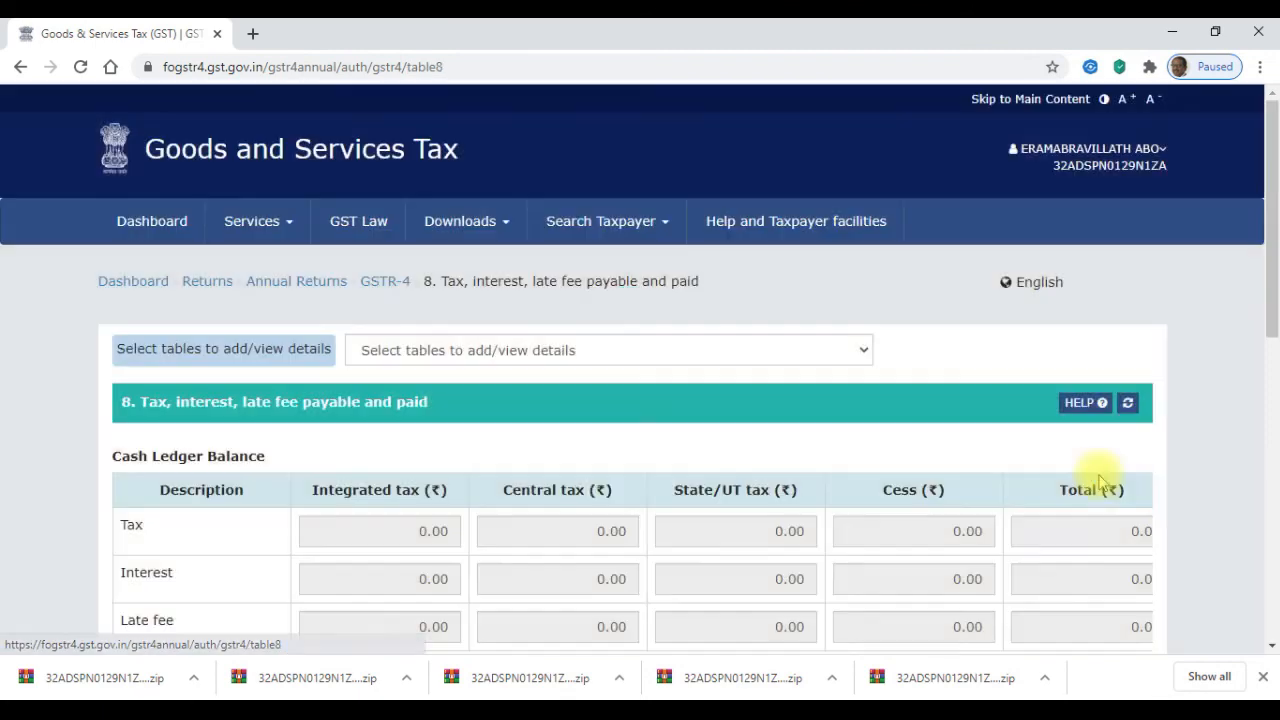
pyautogui.scroll(-2, 1275, 233)
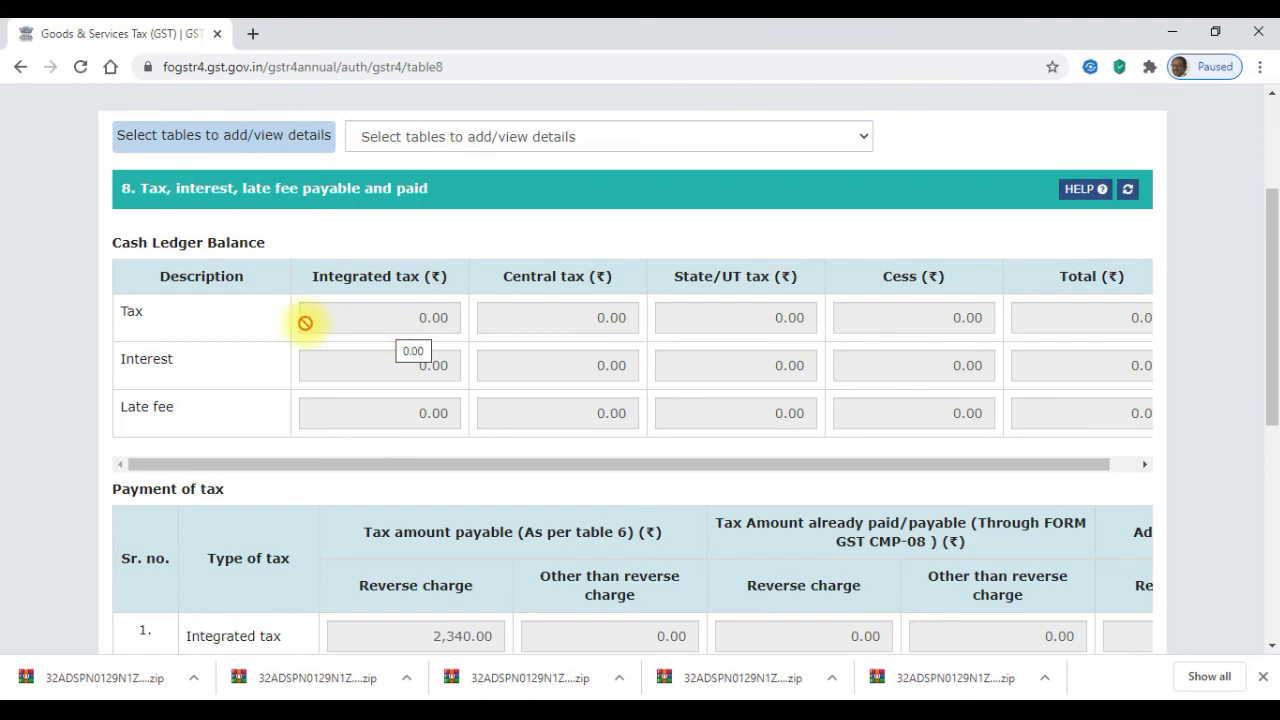
pyautogui.moveTo(1274, 246); pyautogui.dragTo(1275, 370)
pyautogui.moveTo(563, 563); pyautogui.dragTo(443, 545)
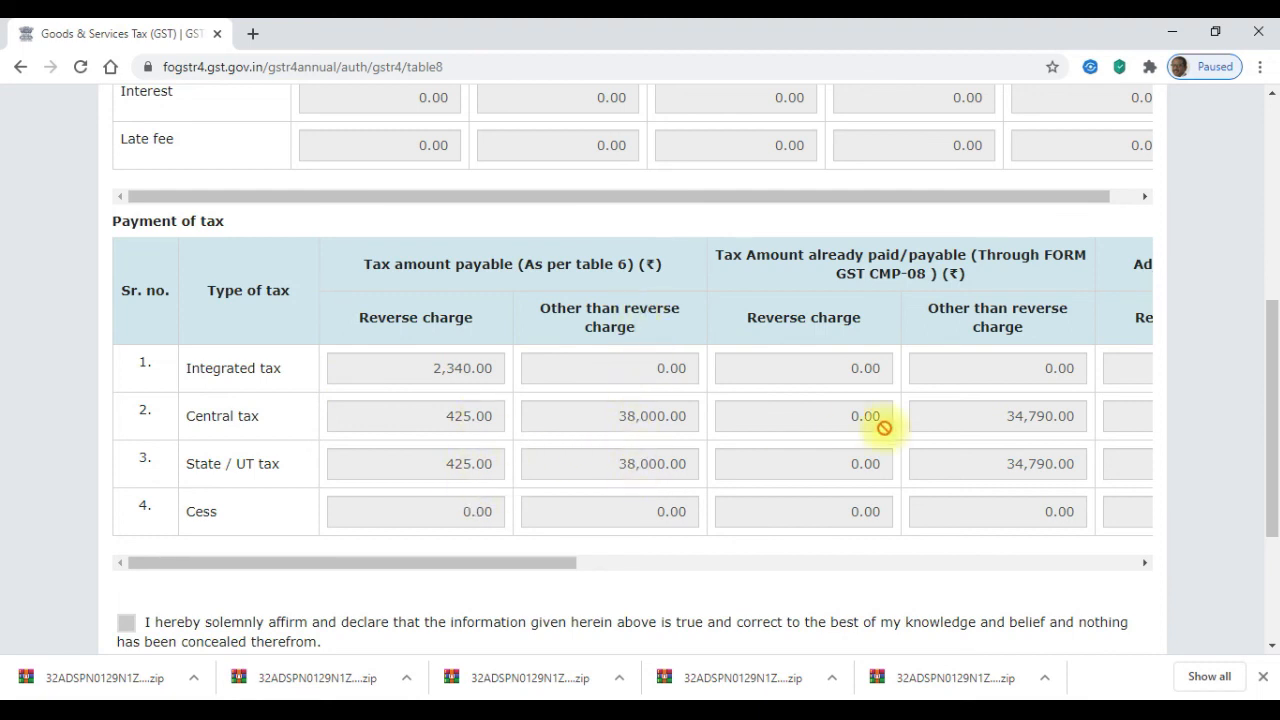
pyautogui.moveTo(520, 566); pyautogui.dragTo(618, 570)
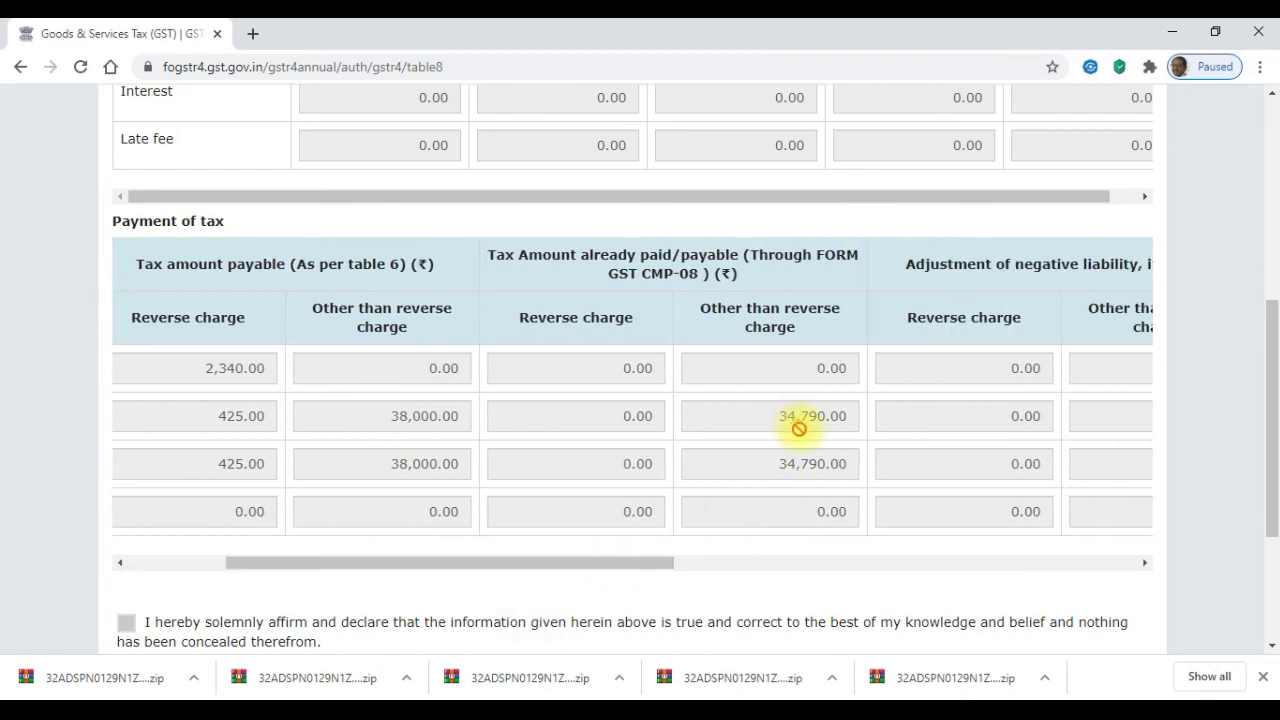
pyautogui.moveTo(651, 563); pyautogui.dragTo(1040, 578)
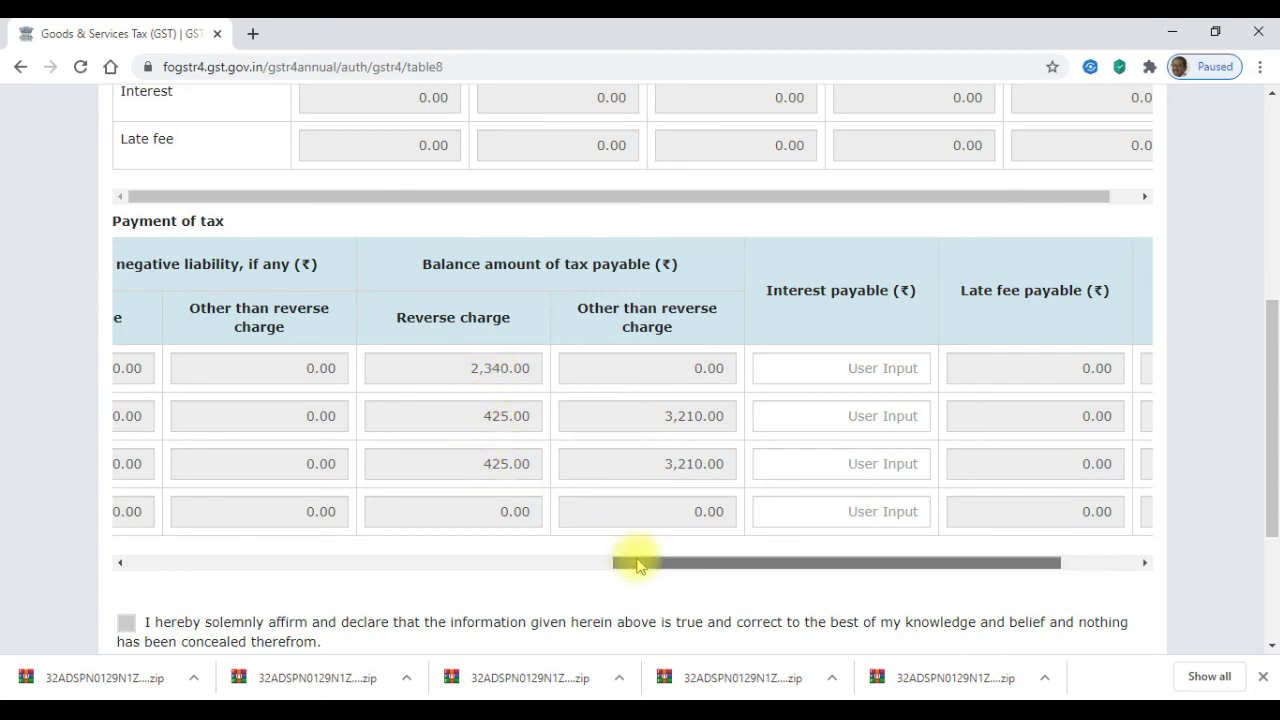
pyautogui.moveTo(631, 561); pyautogui.dragTo(851, 558)
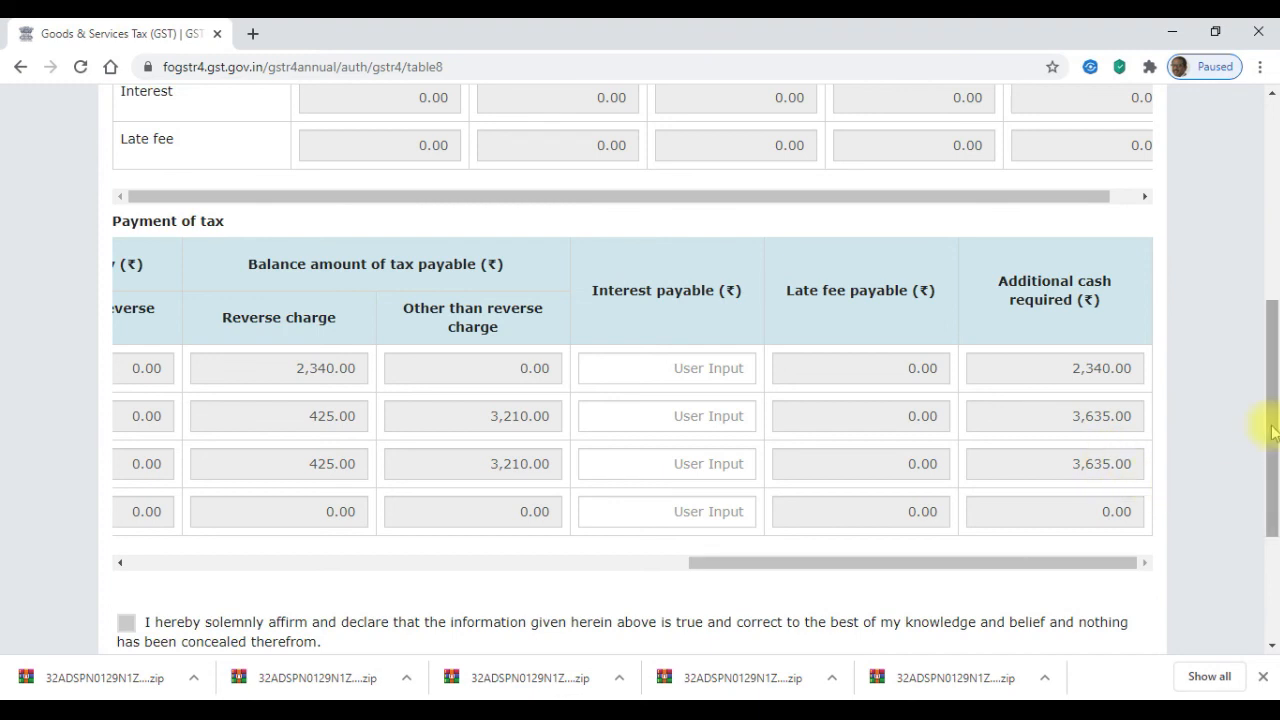
pyautogui.moveTo(1274, 425); pyautogui.dragTo(1274, 466)
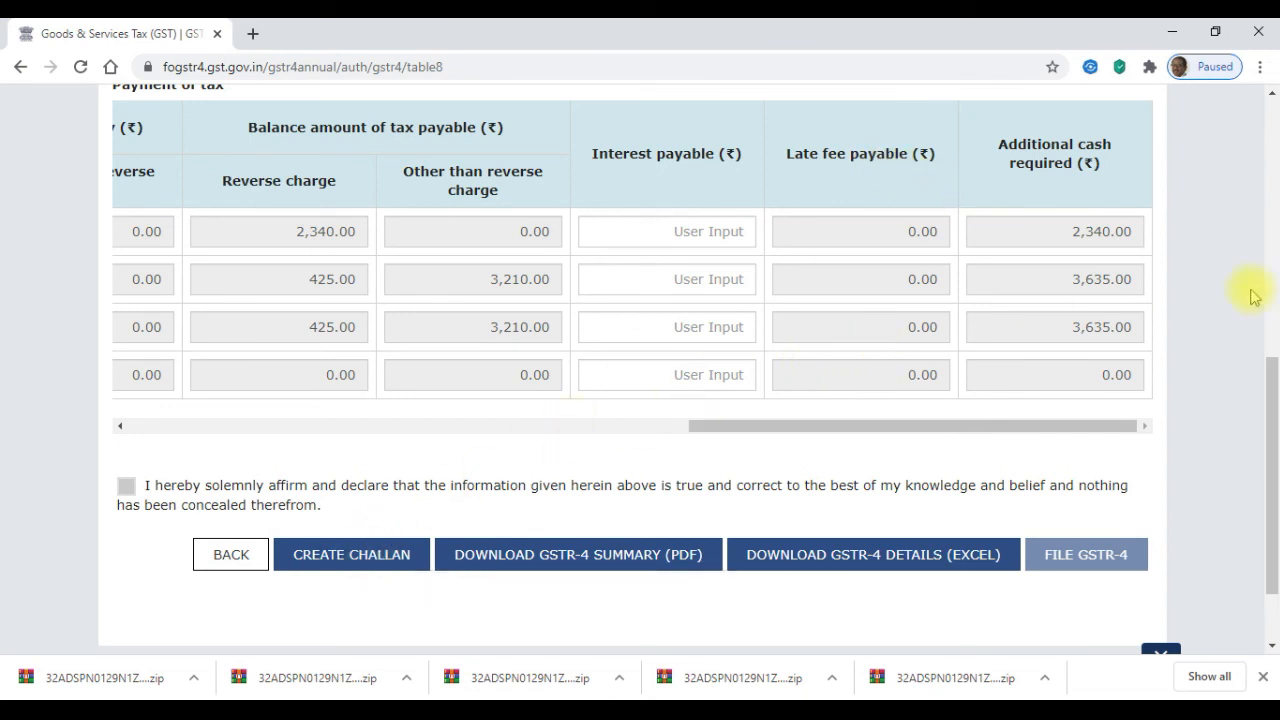
pyautogui.moveTo(1270, 409); pyautogui.dragTo(1275, 440)
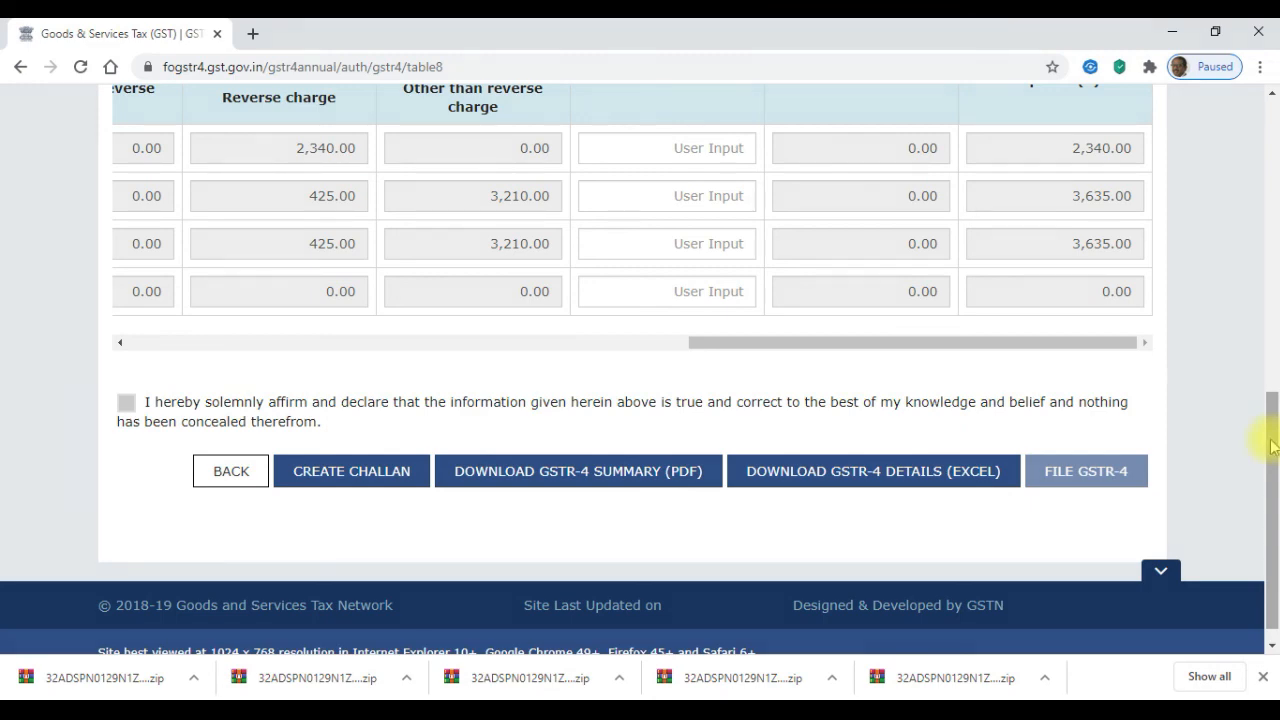
pyautogui.moveTo(1271, 442); pyautogui.dragTo(1272, 428)
pyautogui.scroll(-2, 1270, 430)
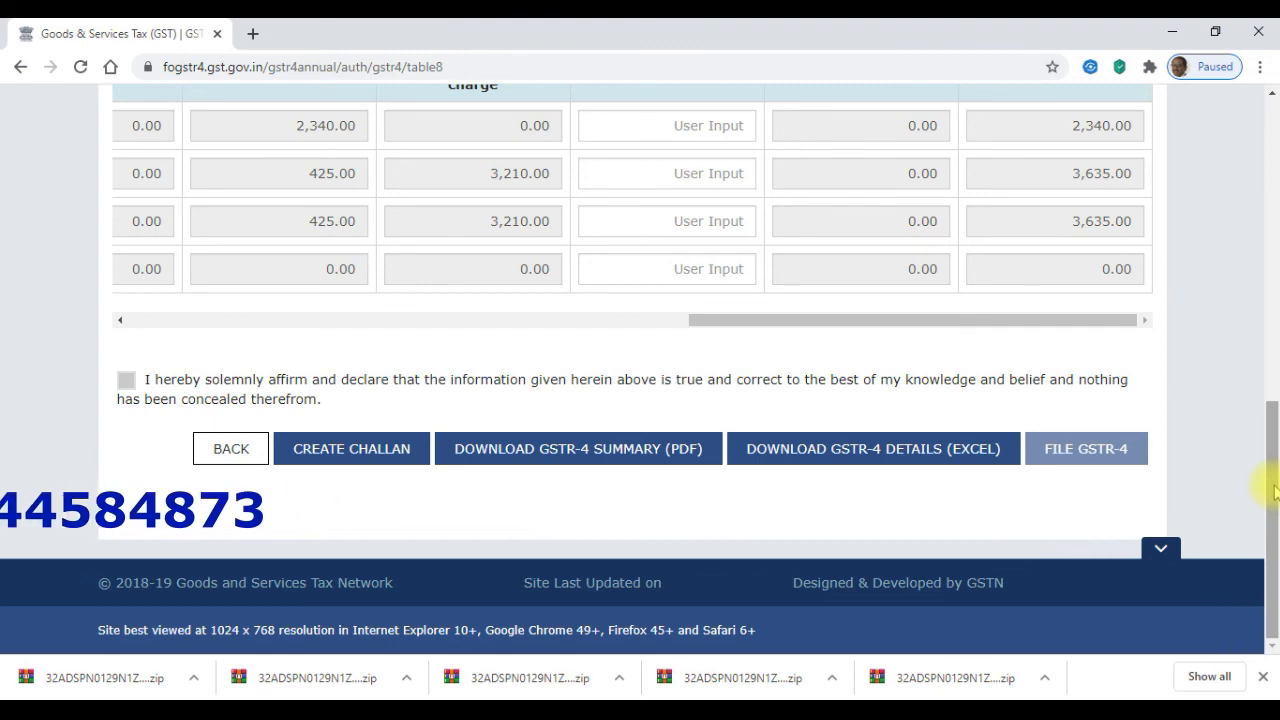
pyautogui.moveTo(1273, 490); pyautogui.dragTo(1261, 196)
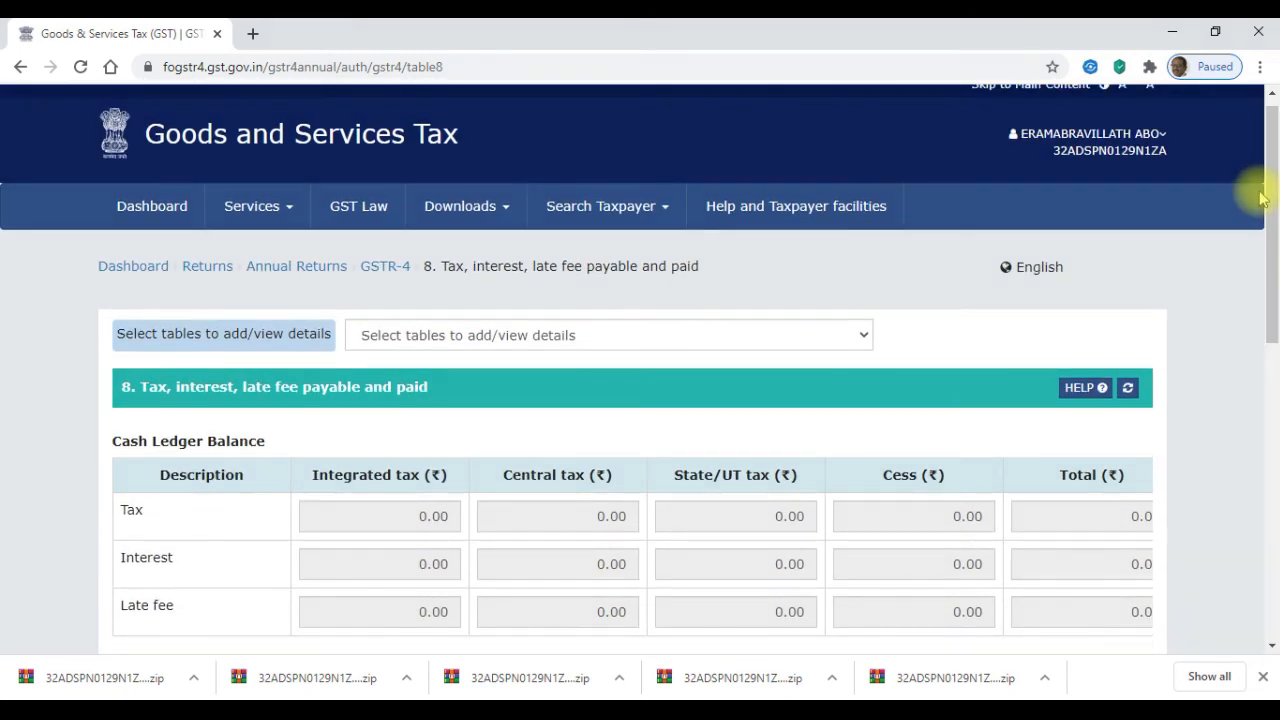